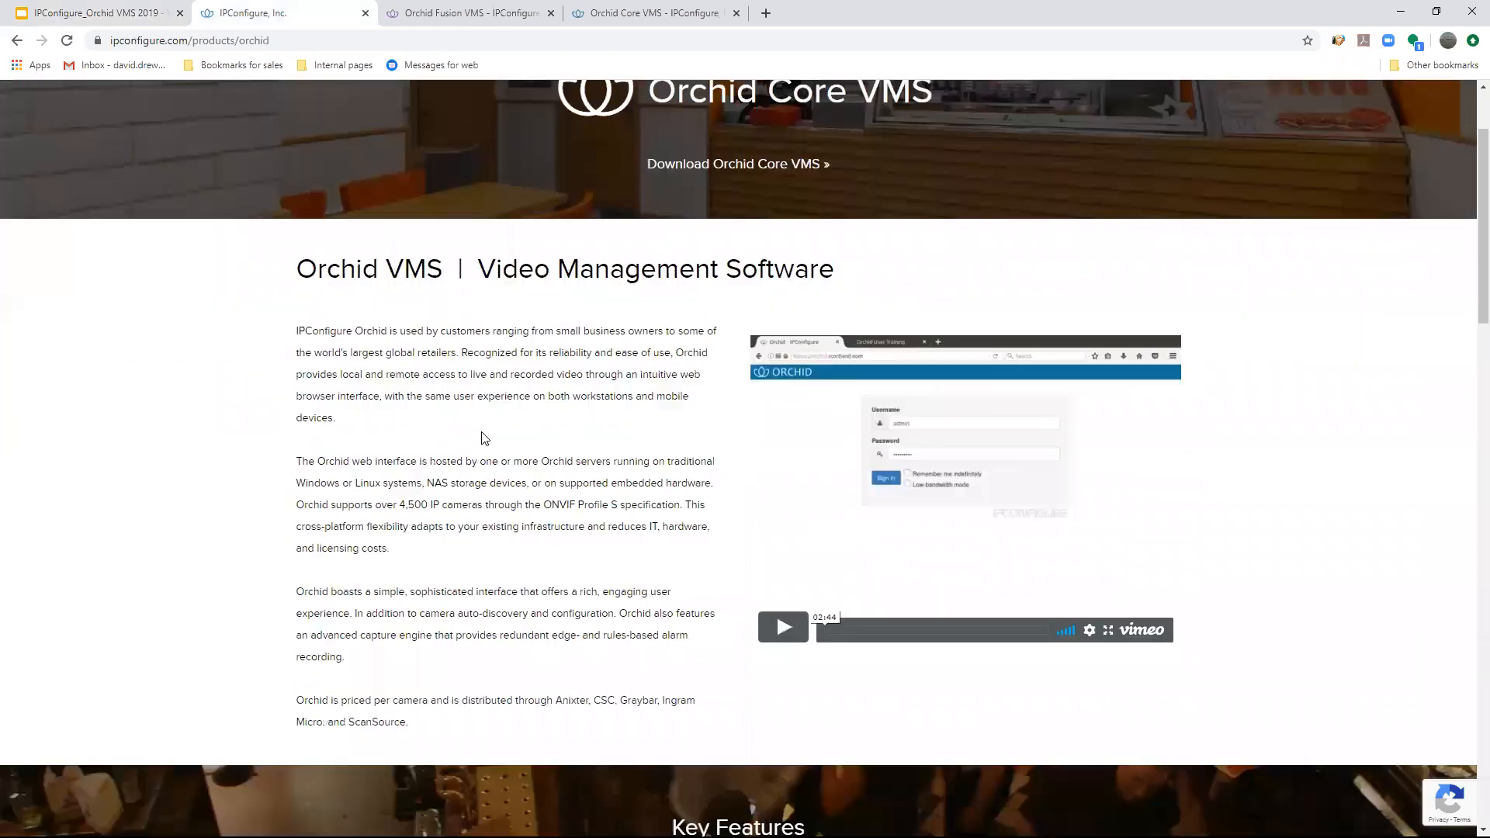
- Review the Orchid Core VMS product page, covering the key features, technical capabilities and platform downloads with their trial limits
{"action": "scroll", "coordinate": [490, 434], "scroll_direction": "down", "scroll_amount": 8}
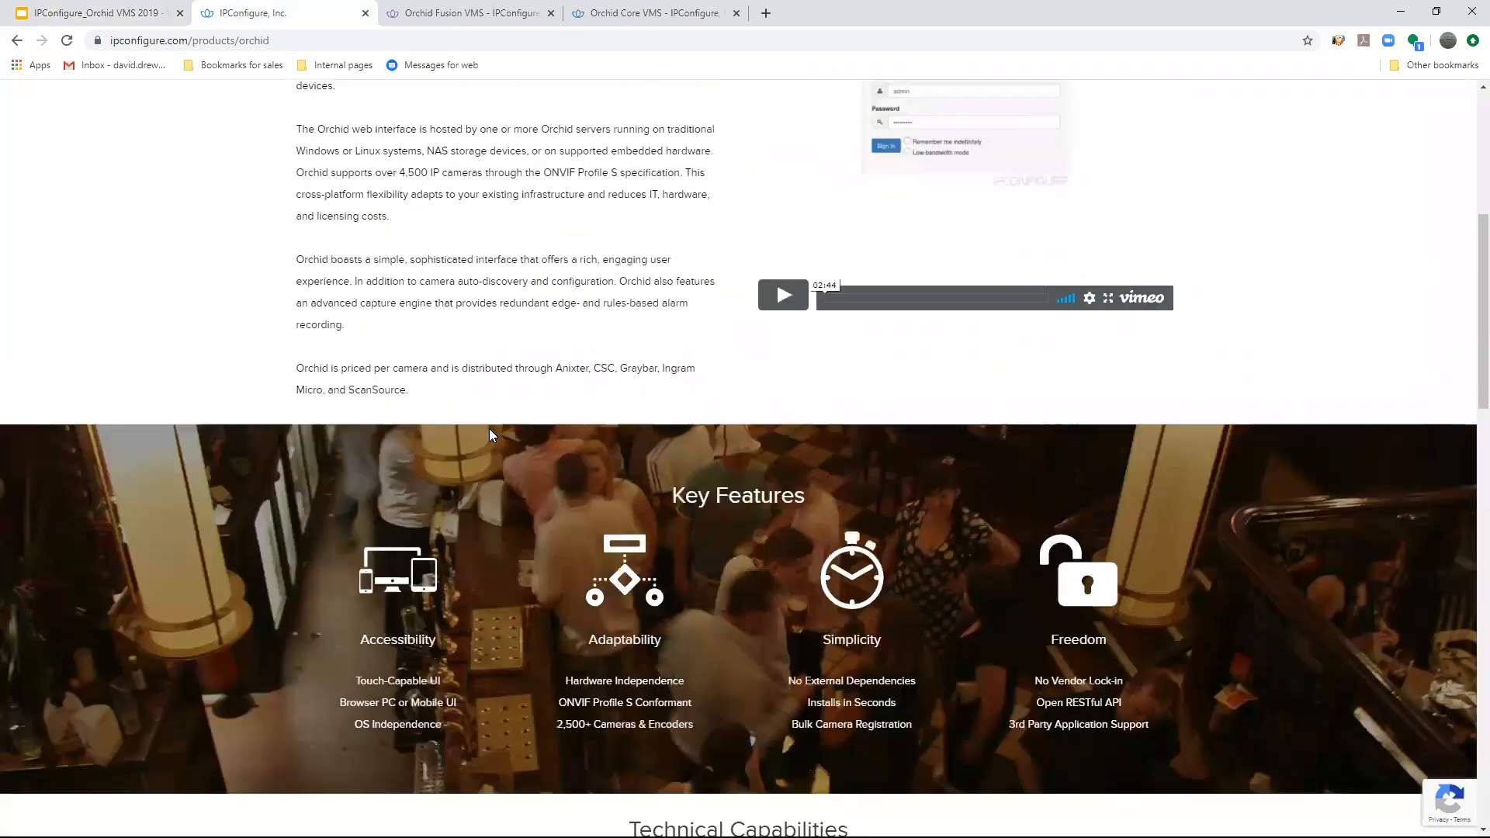
{"action": "scroll", "coordinate": [489, 440], "scroll_direction": "down", "scroll_amount": 8}
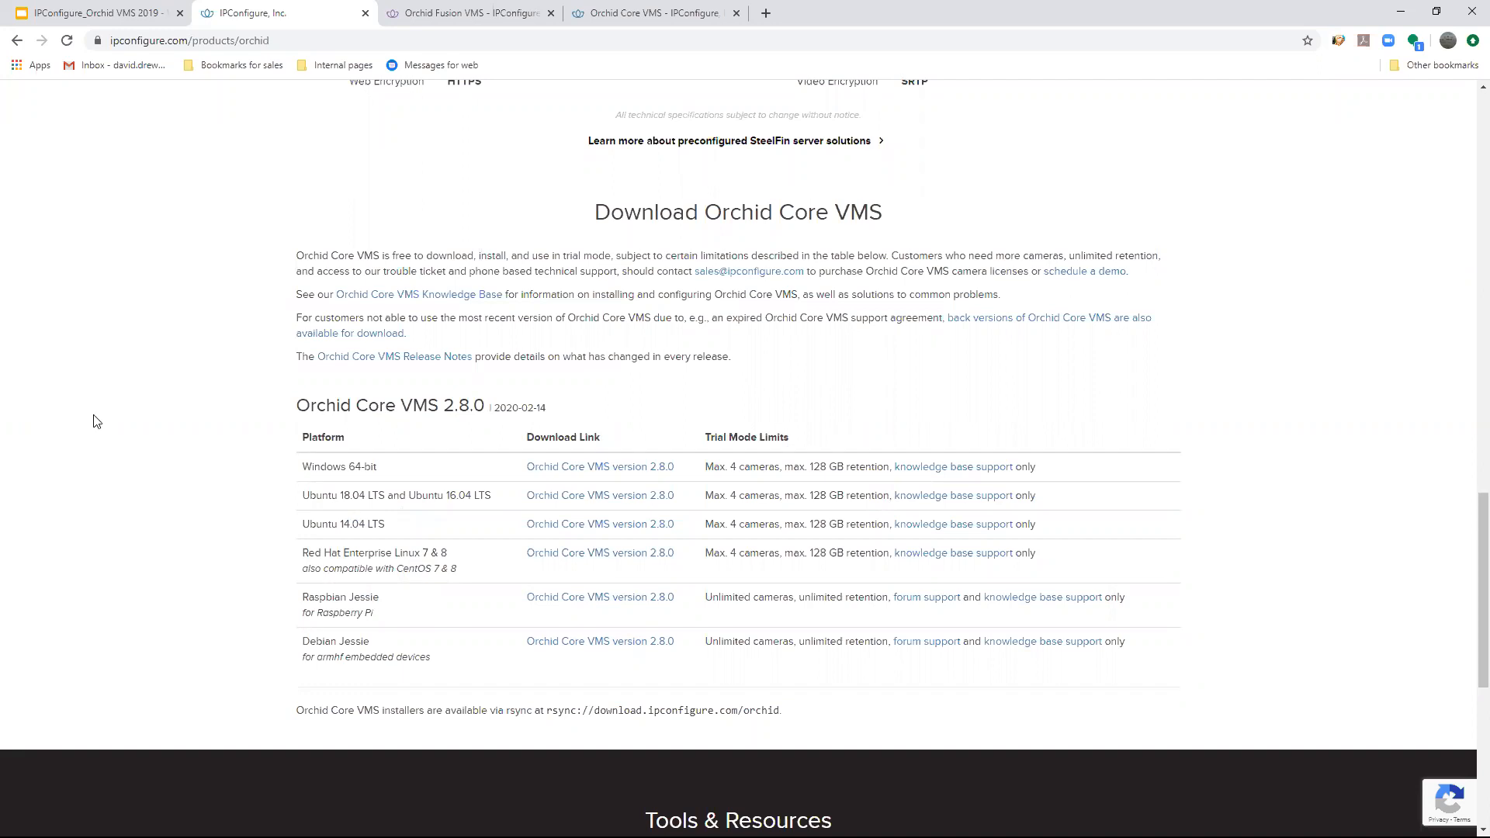
{"action": "scroll", "coordinate": [604, 351], "scroll_direction": "down", "scroll_amount": 1}
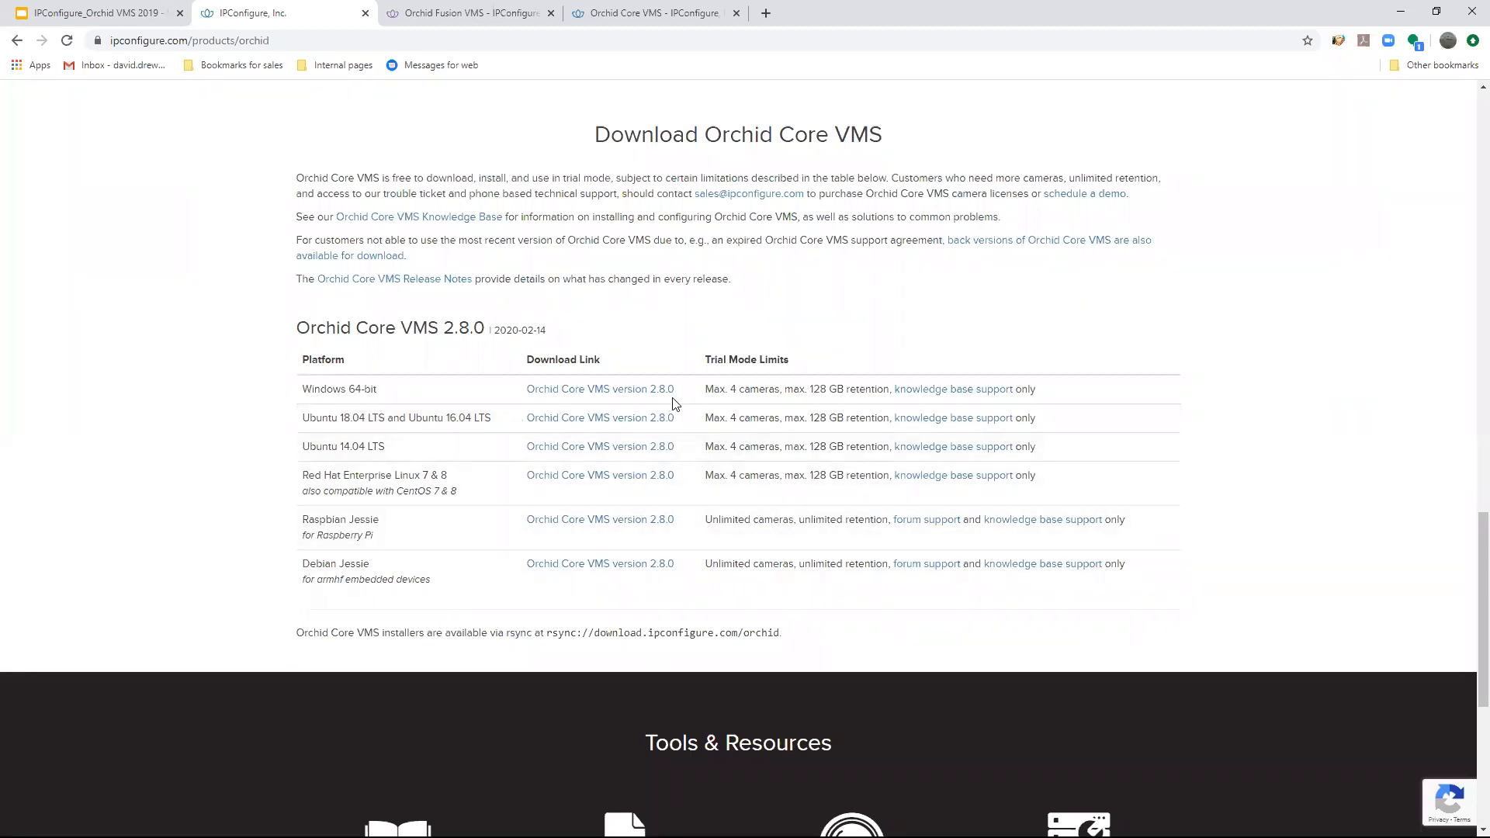
{"action": "scroll", "coordinate": [524, 370], "scroll_direction": "up", "scroll_amount": 10}
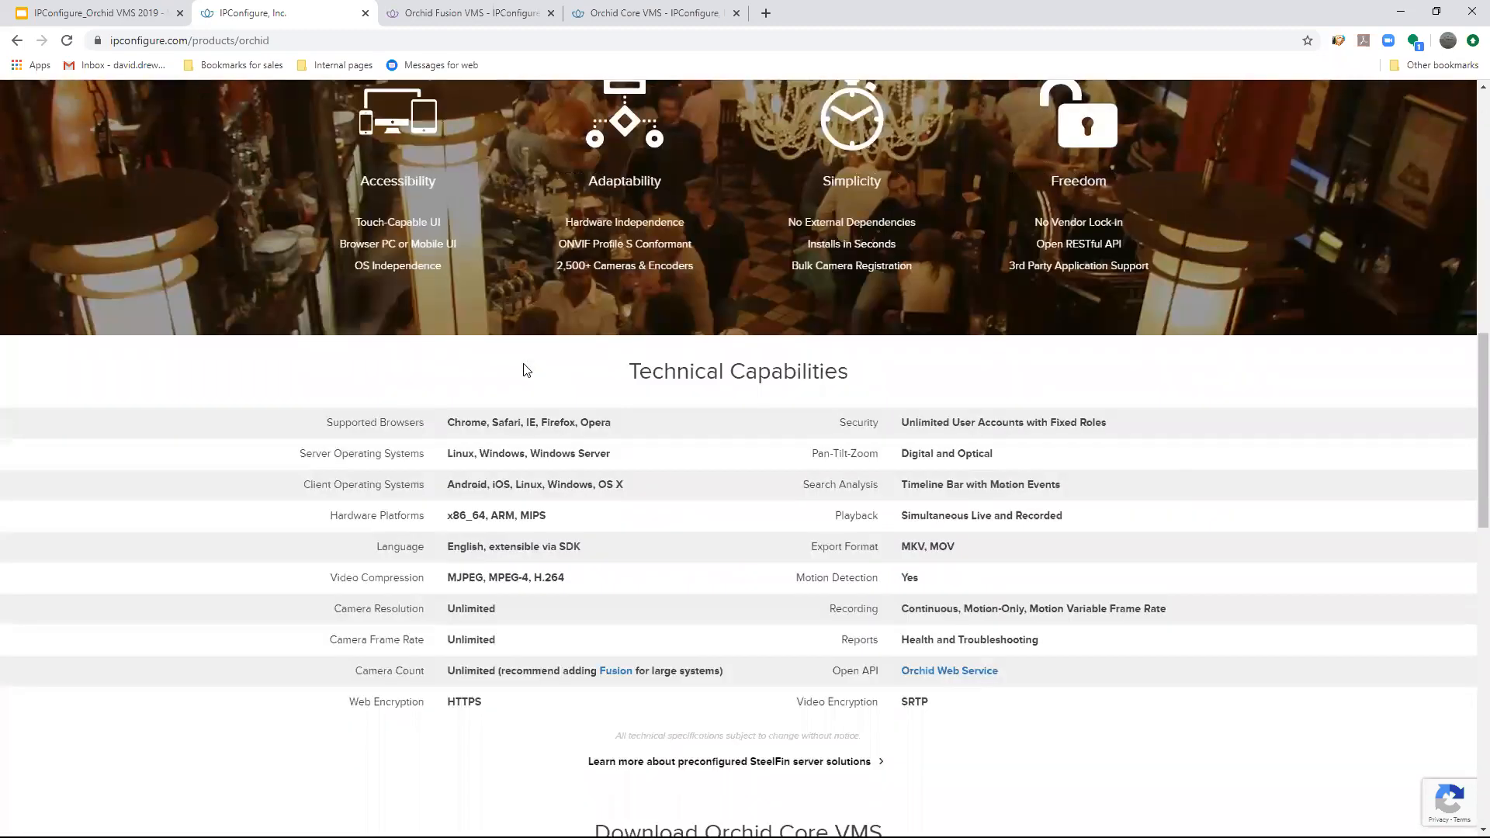
{"action": "scroll", "coordinate": [745, 365], "scroll_direction": "up", "scroll_amount": 4}
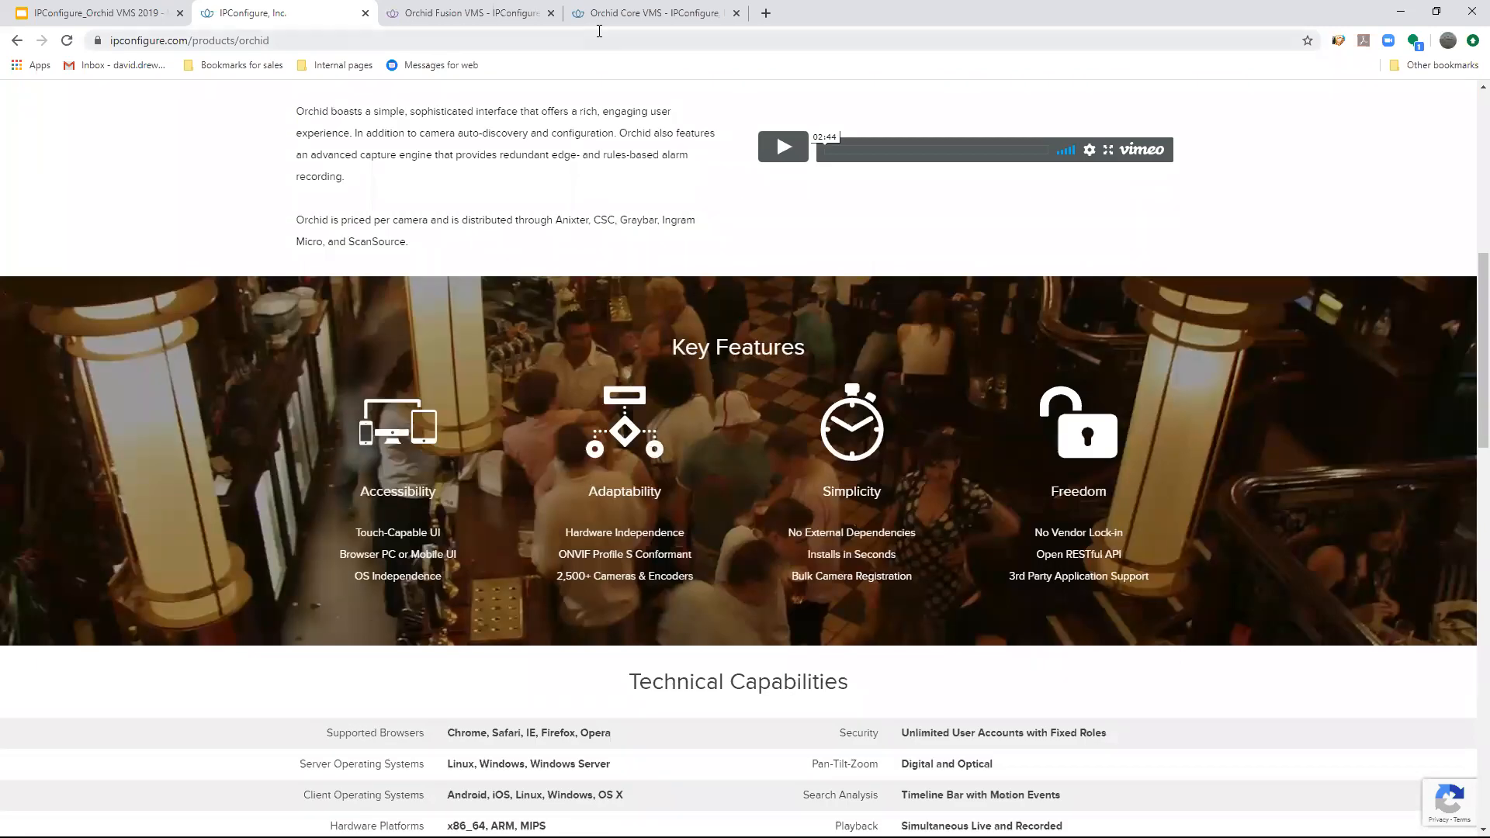
- Switch to the Orchid Core VMS site, sign in with the prefilled credentials, and briefly show the camera list
{"action": "left_click", "coordinate": [621, 13]}
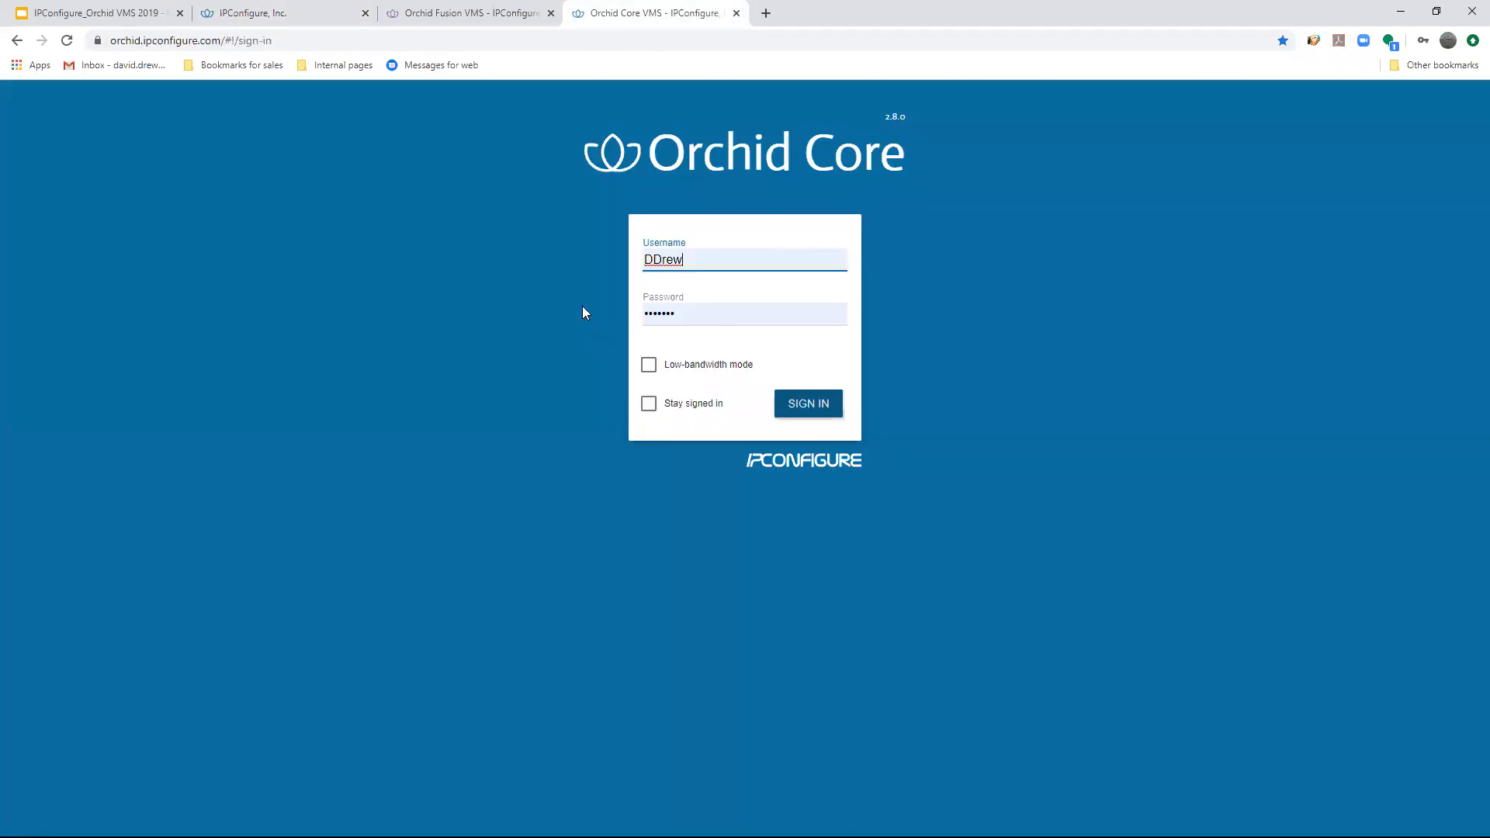
{"action": "left_click", "coordinate": [184, 40]}
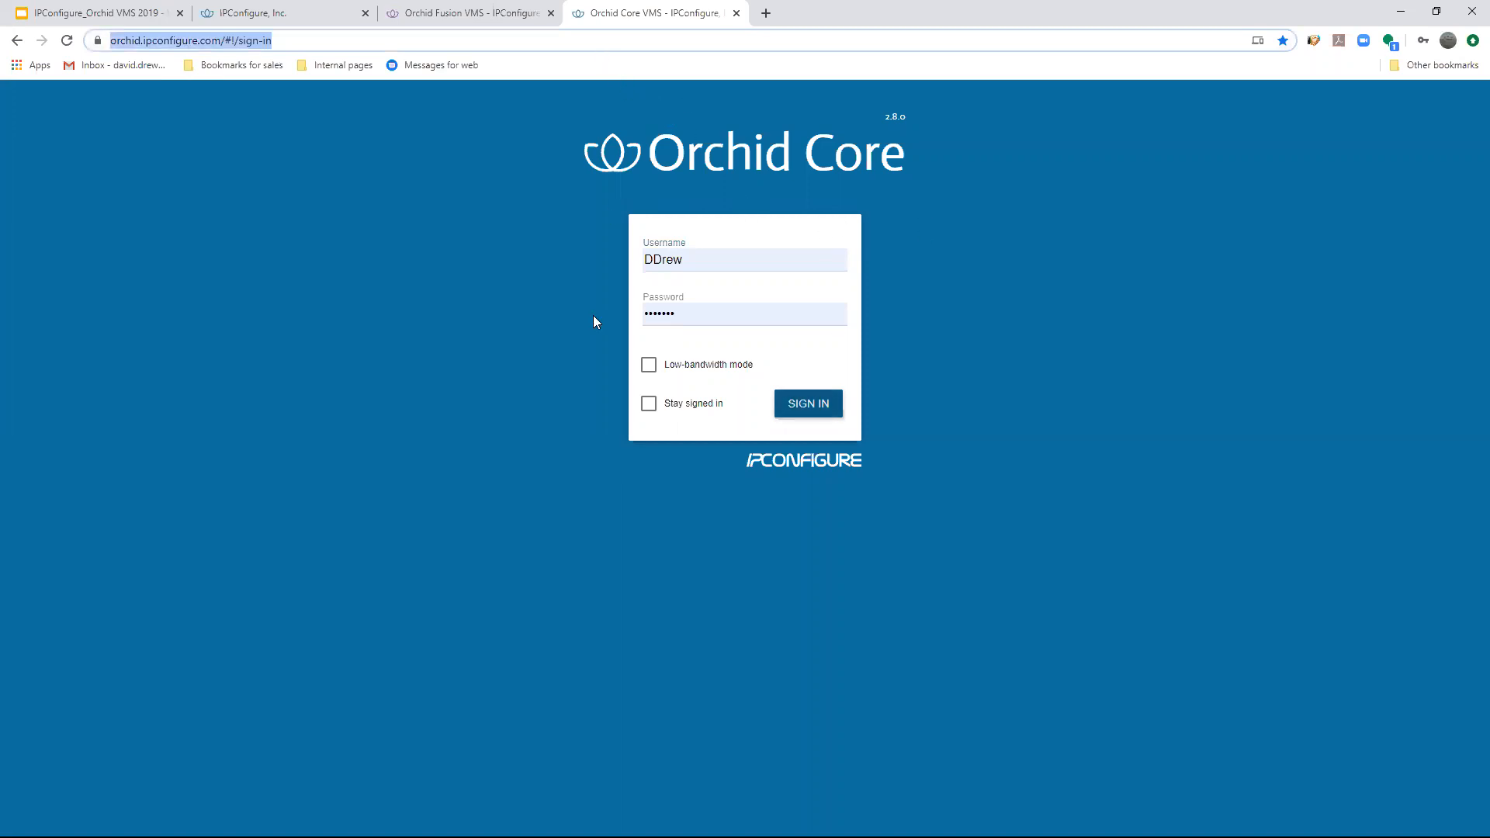
{"action": "left_click", "coordinate": [810, 403]}
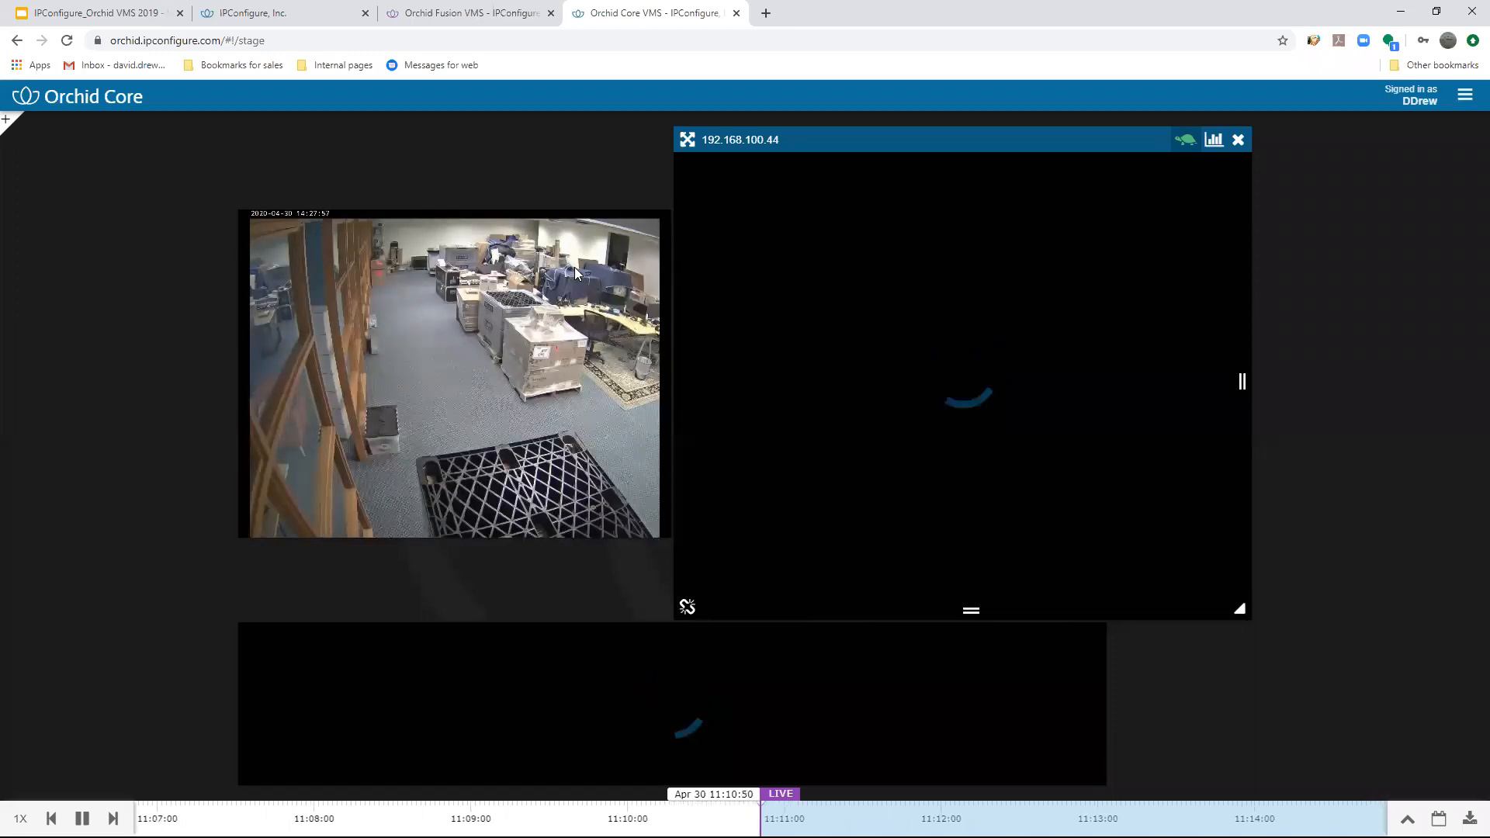
{"action": "left_click", "coordinate": [8, 124]}
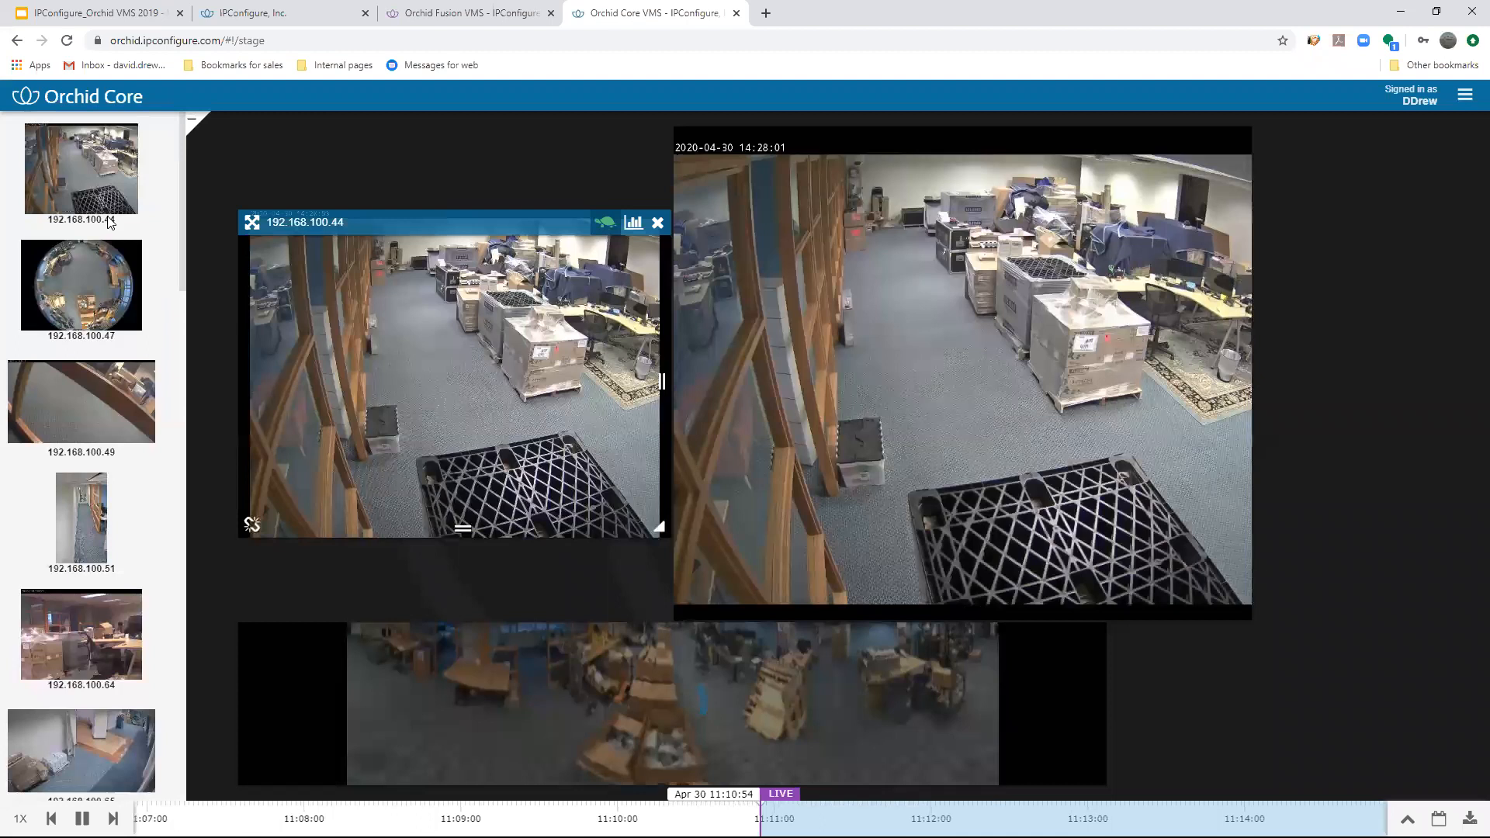
{"action": "left_click", "coordinate": [190, 121]}
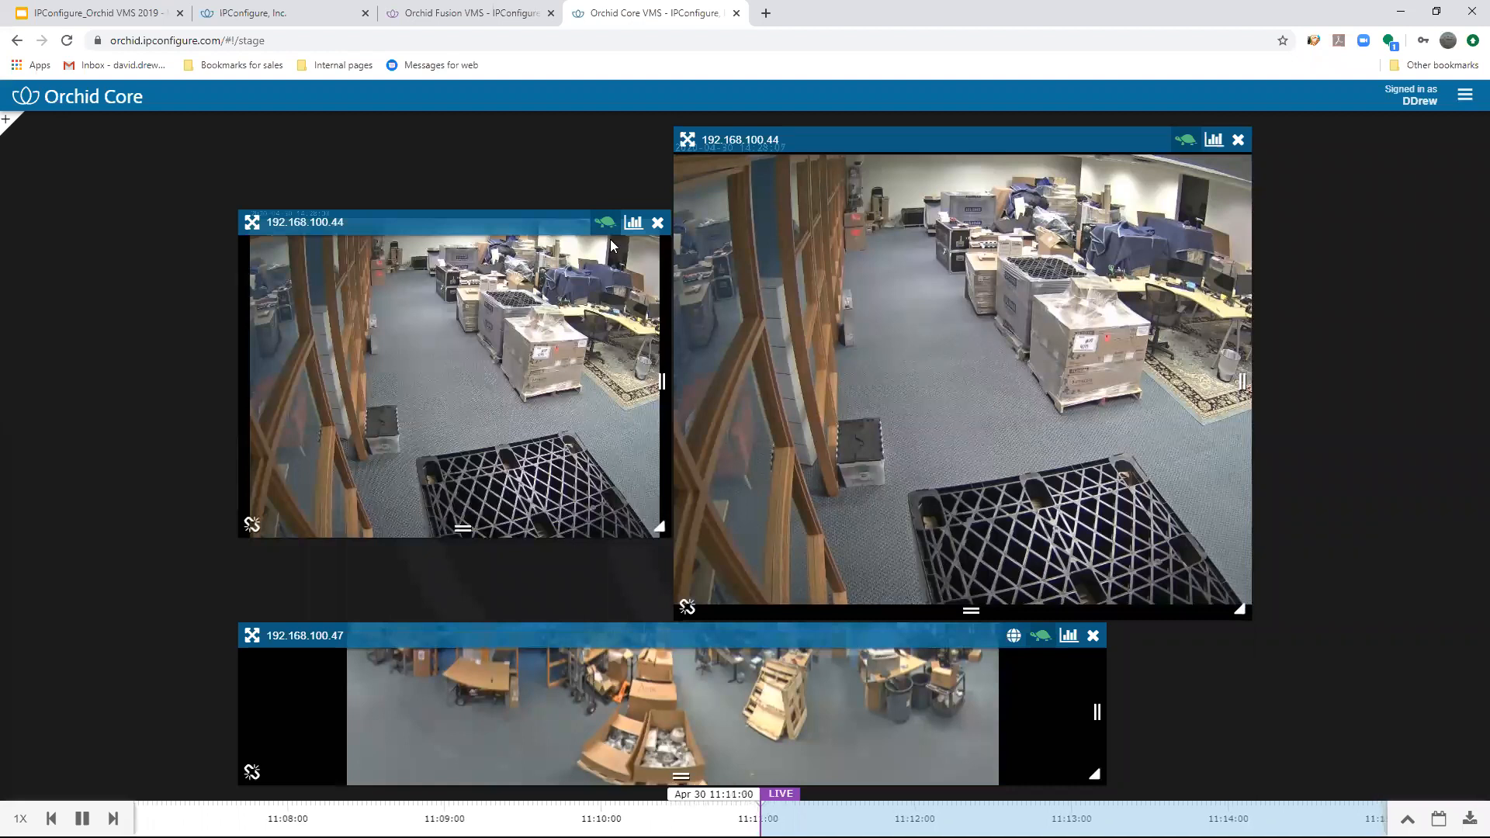
- Move the smaller 192.168.100.44 view up and away from the other camera views on the stage and enlarge it
{"action": "left_click_drag", "start_coordinate": [396, 224], "coordinate": [315, 17]}
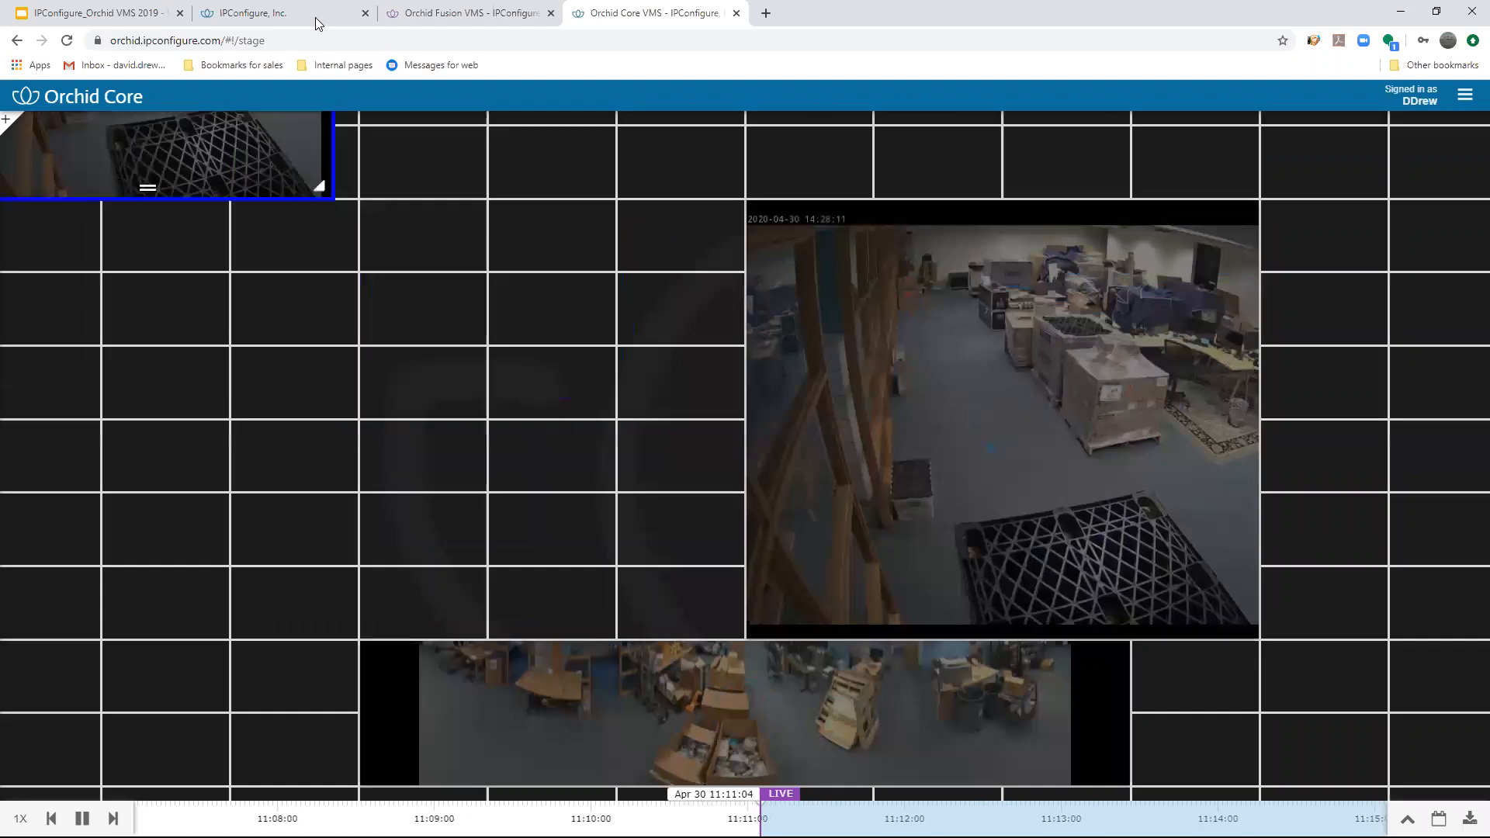
{"action": "left_click_drag", "start_coordinate": [416, 132], "coordinate": [360, 100]}
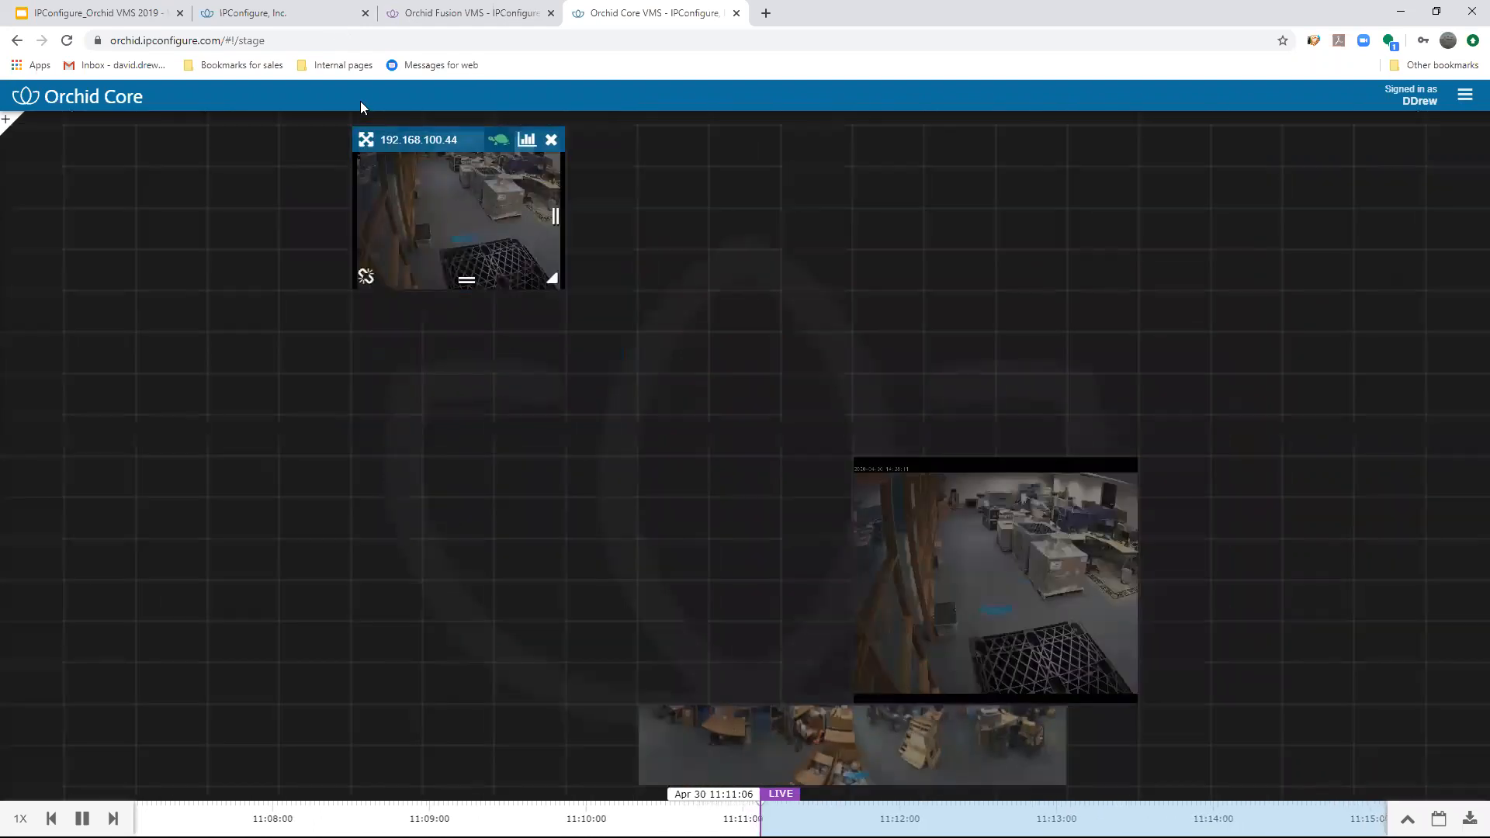
{"action": "left_click_drag", "start_coordinate": [429, 138], "coordinate": [398, 105]}
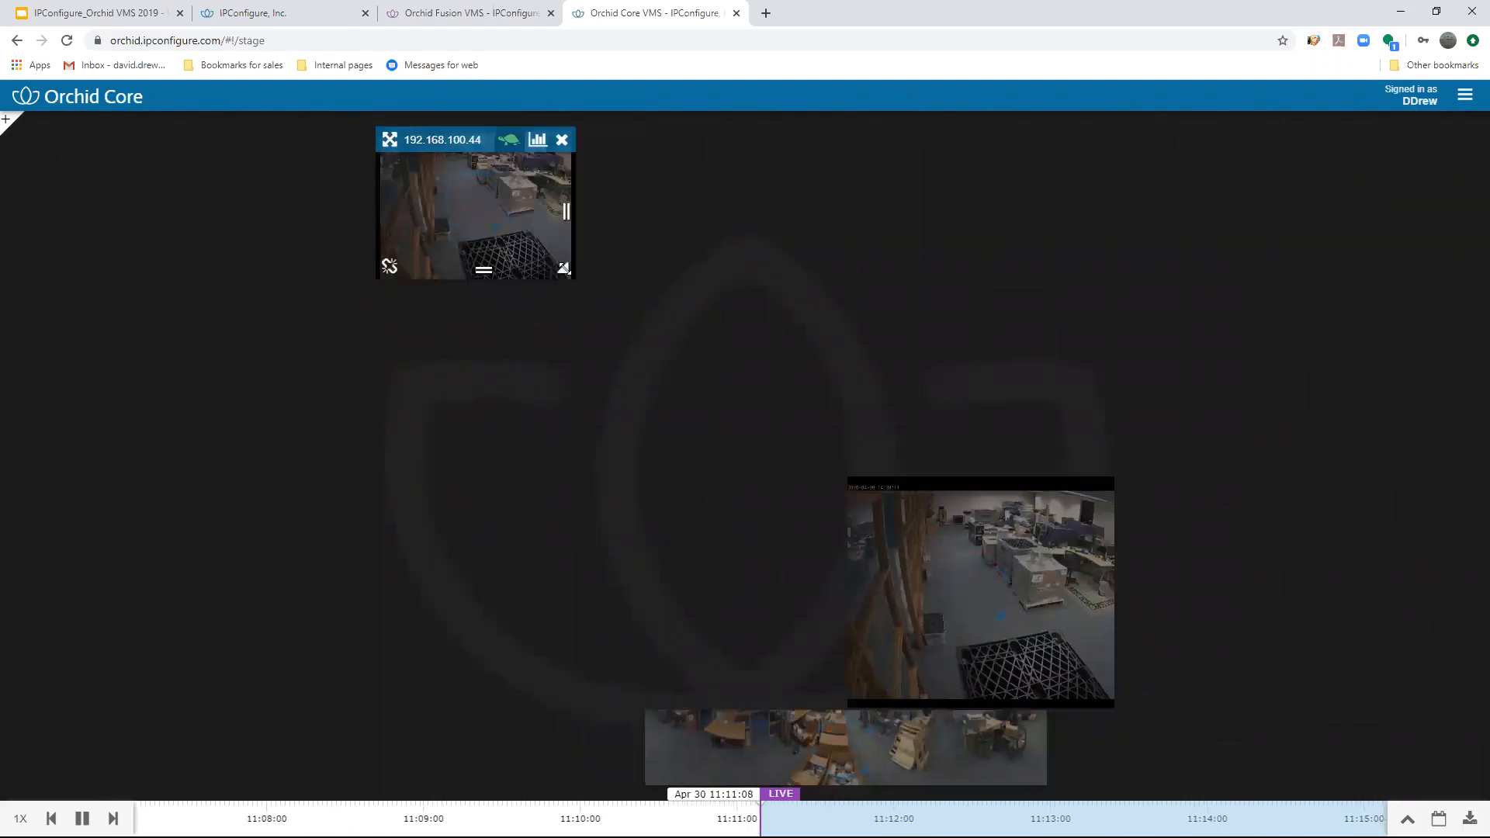
{"action": "left_click_drag", "start_coordinate": [563, 269], "coordinate": [785, 644]}
- Place the other 192.168.100.44 view beside the enlarged one and a narrowed 192.168.100.47 panorama view beneath it
{"action": "left_click_drag", "start_coordinate": [944, 475], "coordinate": [948, 146]}
{"action": "mouse_move", "coordinate": [859, 744]}
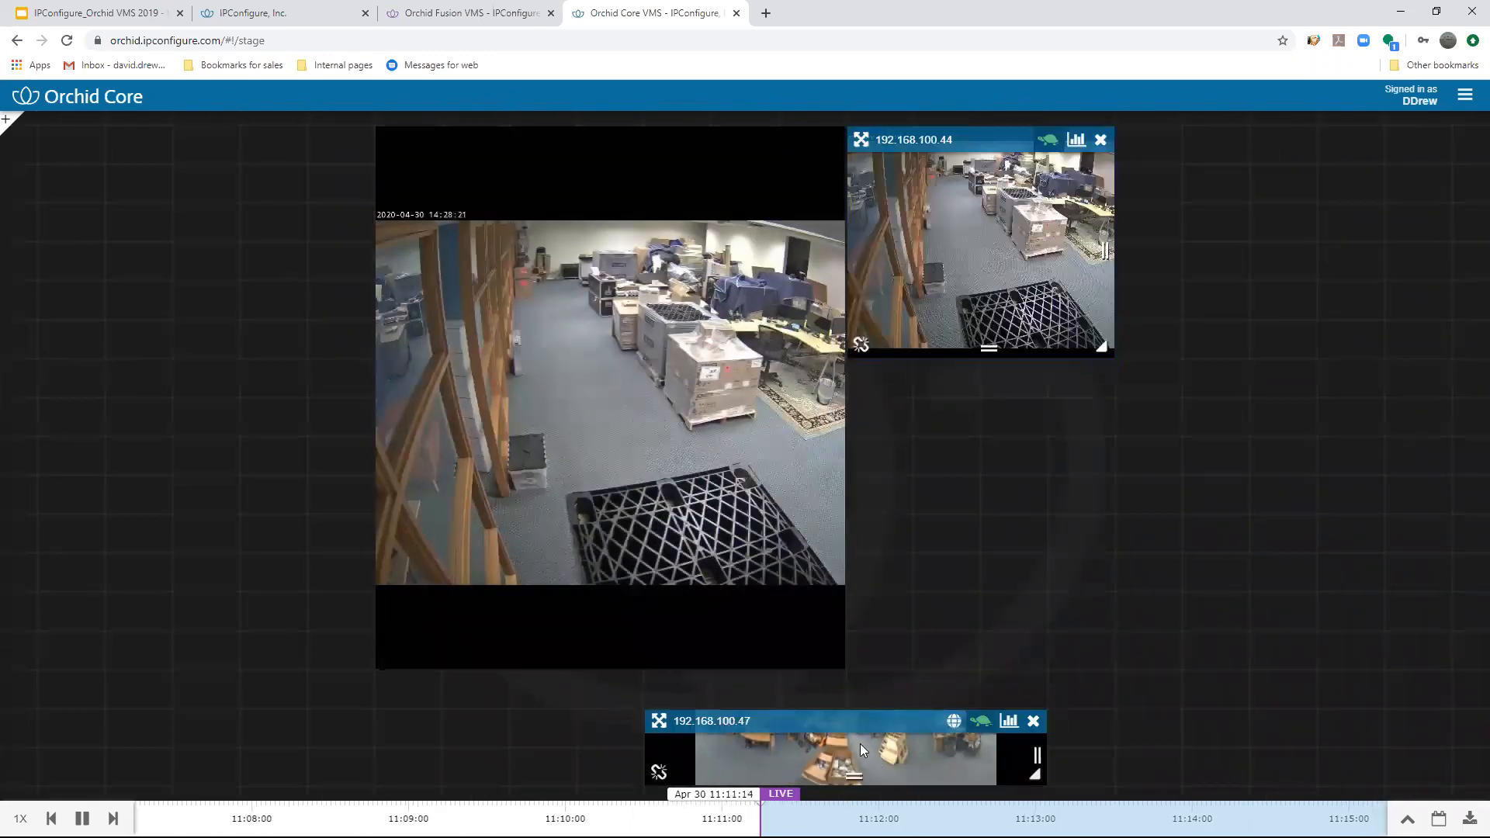
{"action": "left_click_drag", "start_coordinate": [852, 719], "coordinate": [627, 698]}
{"action": "left_click_drag", "start_coordinate": [767, 774], "coordinate": [691, 773]}
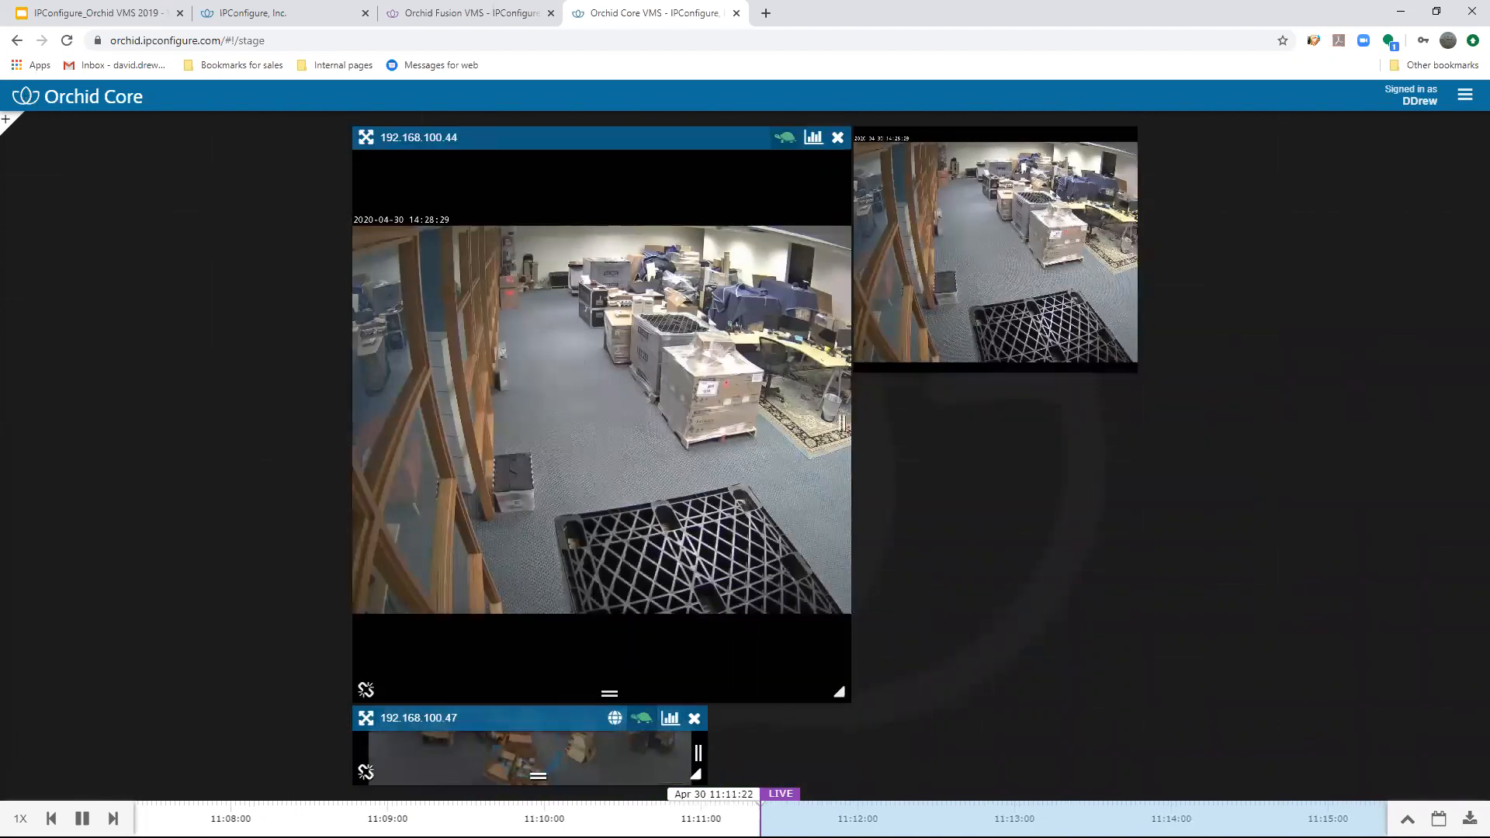
- Reduce the height of the large 192.168.100.44 view and move the 192.168.100.47 view up directly beneath it
{"action": "mouse_move", "coordinate": [1117, 357]}
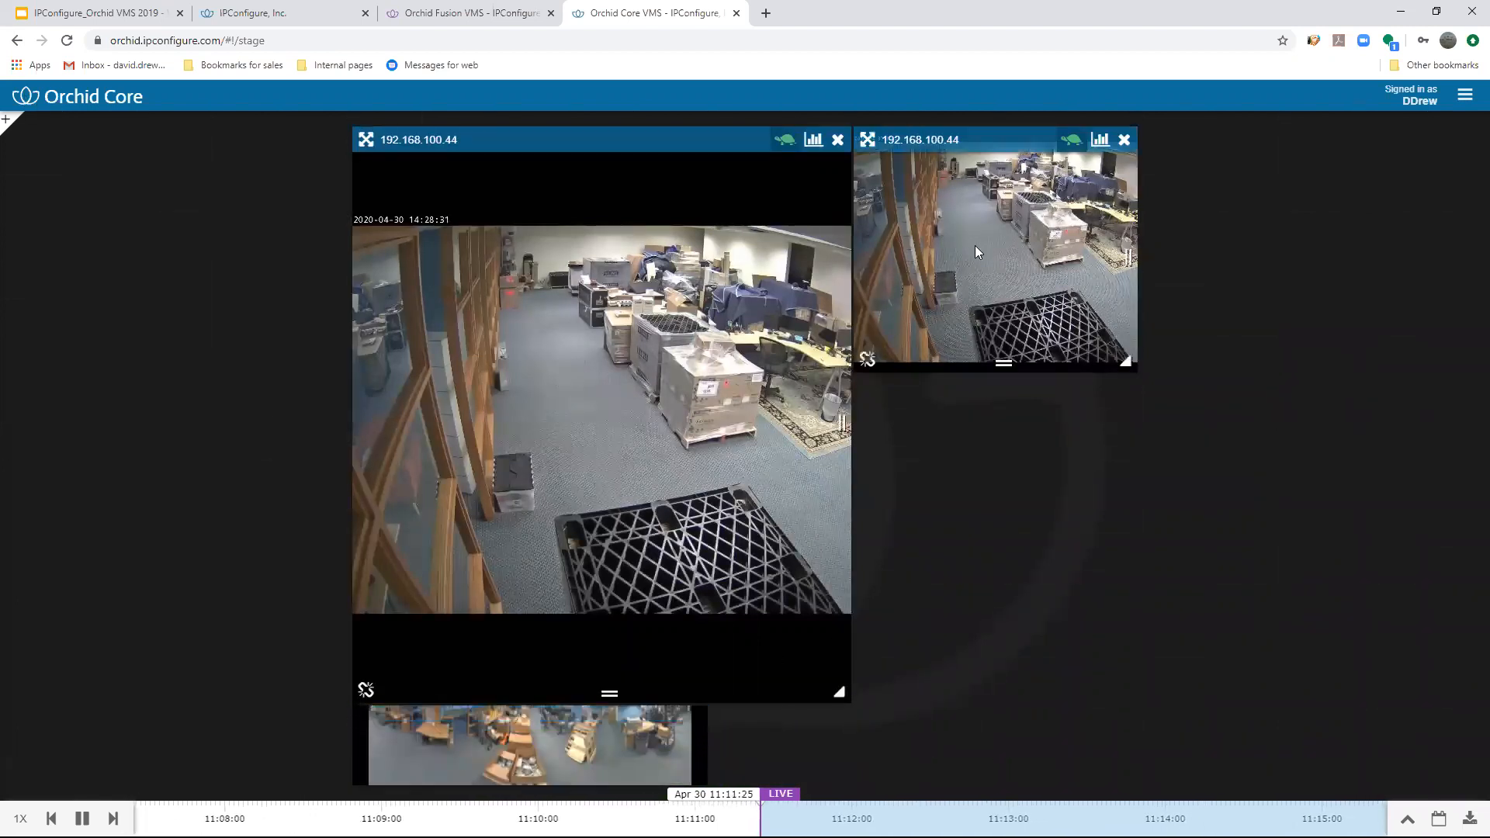
{"action": "mouse_move", "coordinate": [1117, 357]}
{"action": "left_mouse_down"}
{"action": "mouse_move", "coordinate": [1115, 512]}
{"action": "mouse_move", "coordinate": [1112, 309]}
{"action": "mouse_move", "coordinate": [1122, 355]}
{"action": "left_mouse_up"}
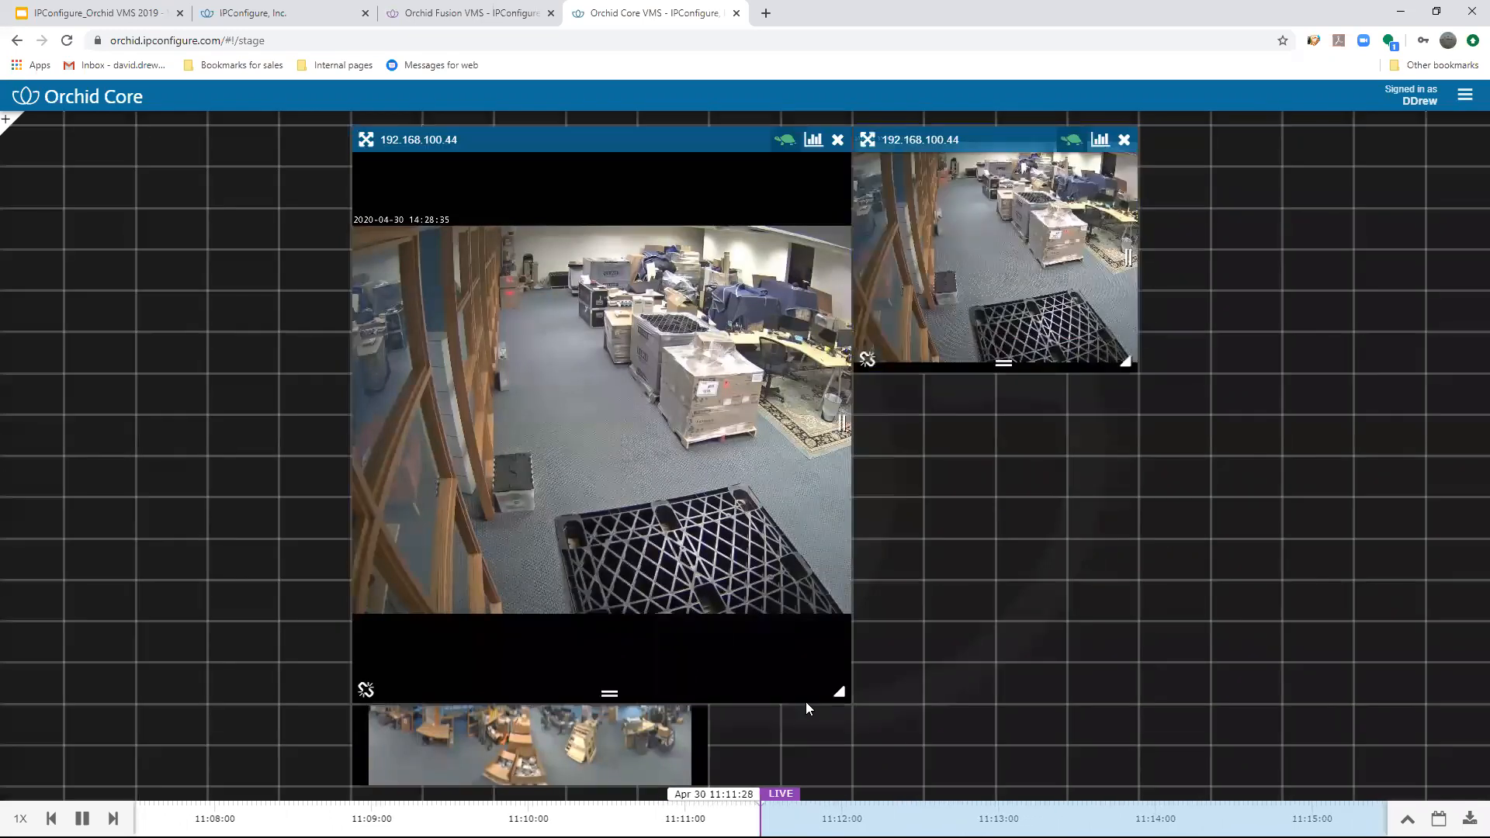
{"action": "left_click_drag", "start_coordinate": [815, 621], "coordinate": [833, 524]}
{"action": "left_click_drag", "start_coordinate": [592, 711], "coordinate": [595, 560]}
- Add the IPConfigure Freight Entrance camera from the camera list below the smaller 192.168.100.44 view and enlarge it
{"action": "left_click", "coordinate": [5, 119]}
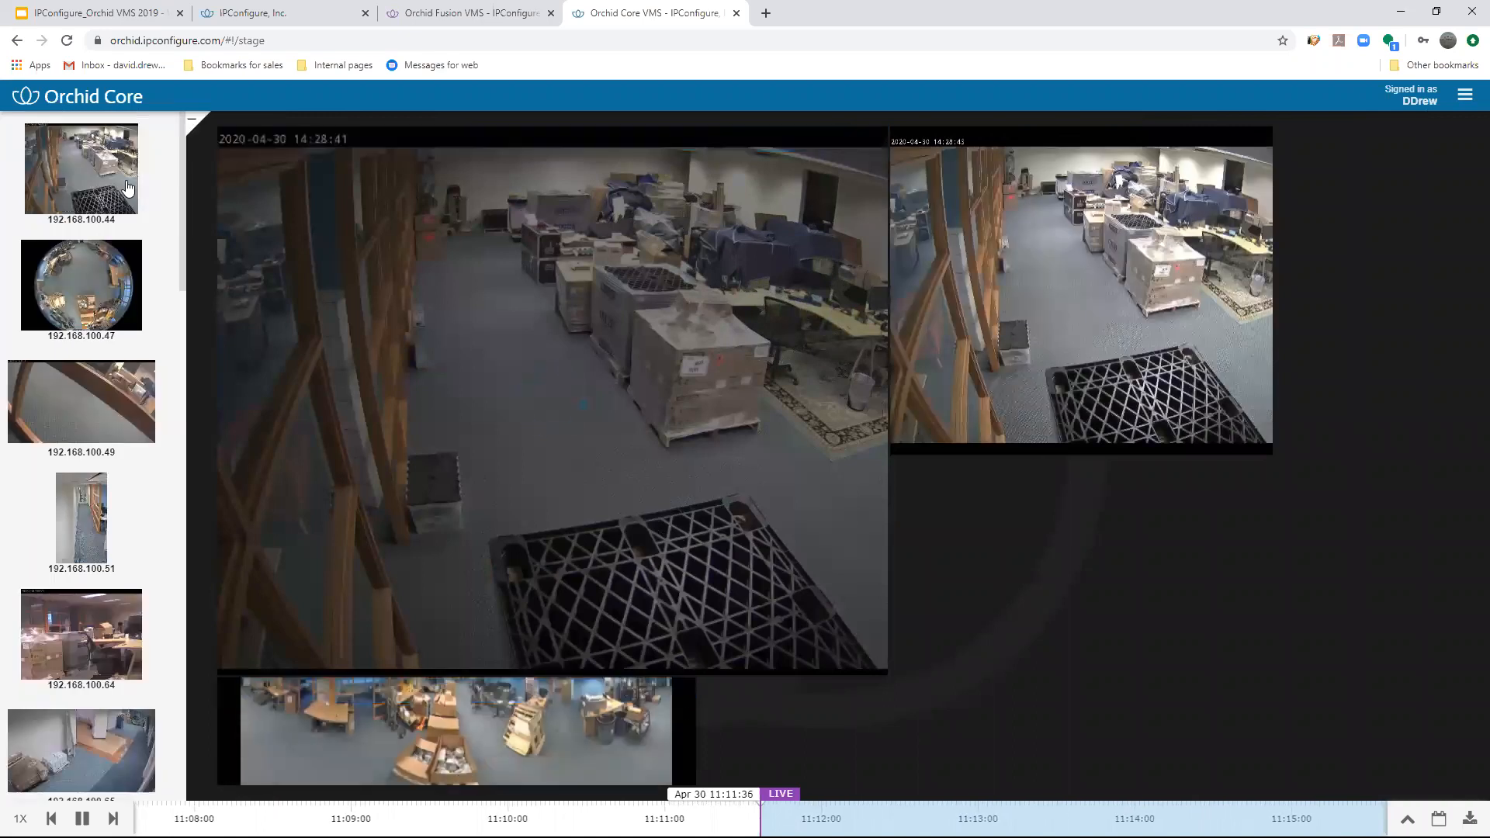
{"action": "scroll", "coordinate": [140, 256], "scroll_direction": "down", "scroll_amount": 9}
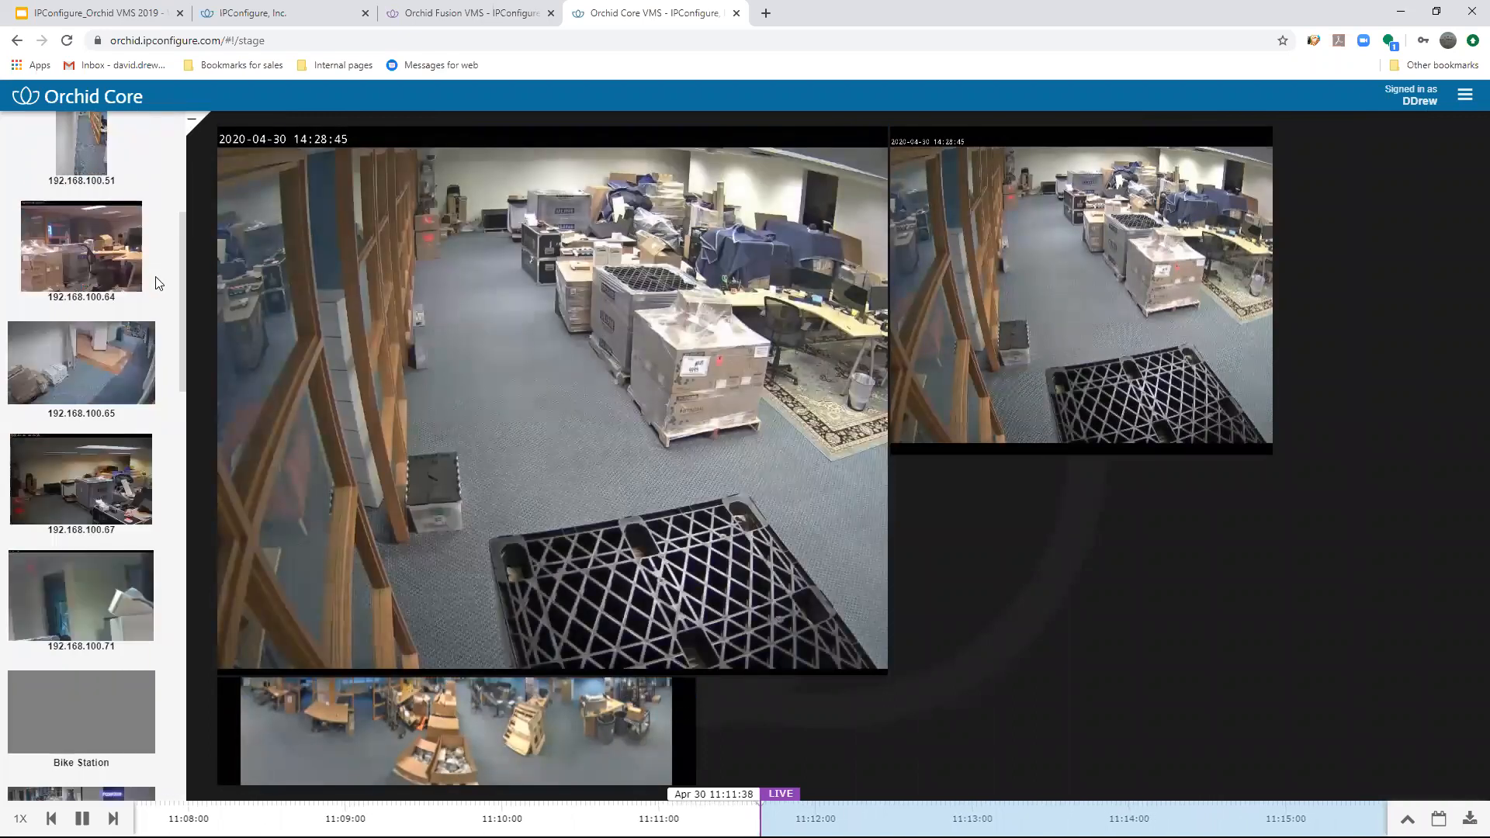
{"action": "scroll", "coordinate": [172, 324], "scroll_direction": "down", "scroll_amount": 4}
{"action": "left_click_drag", "start_coordinate": [86, 448], "coordinate": [966, 484]}
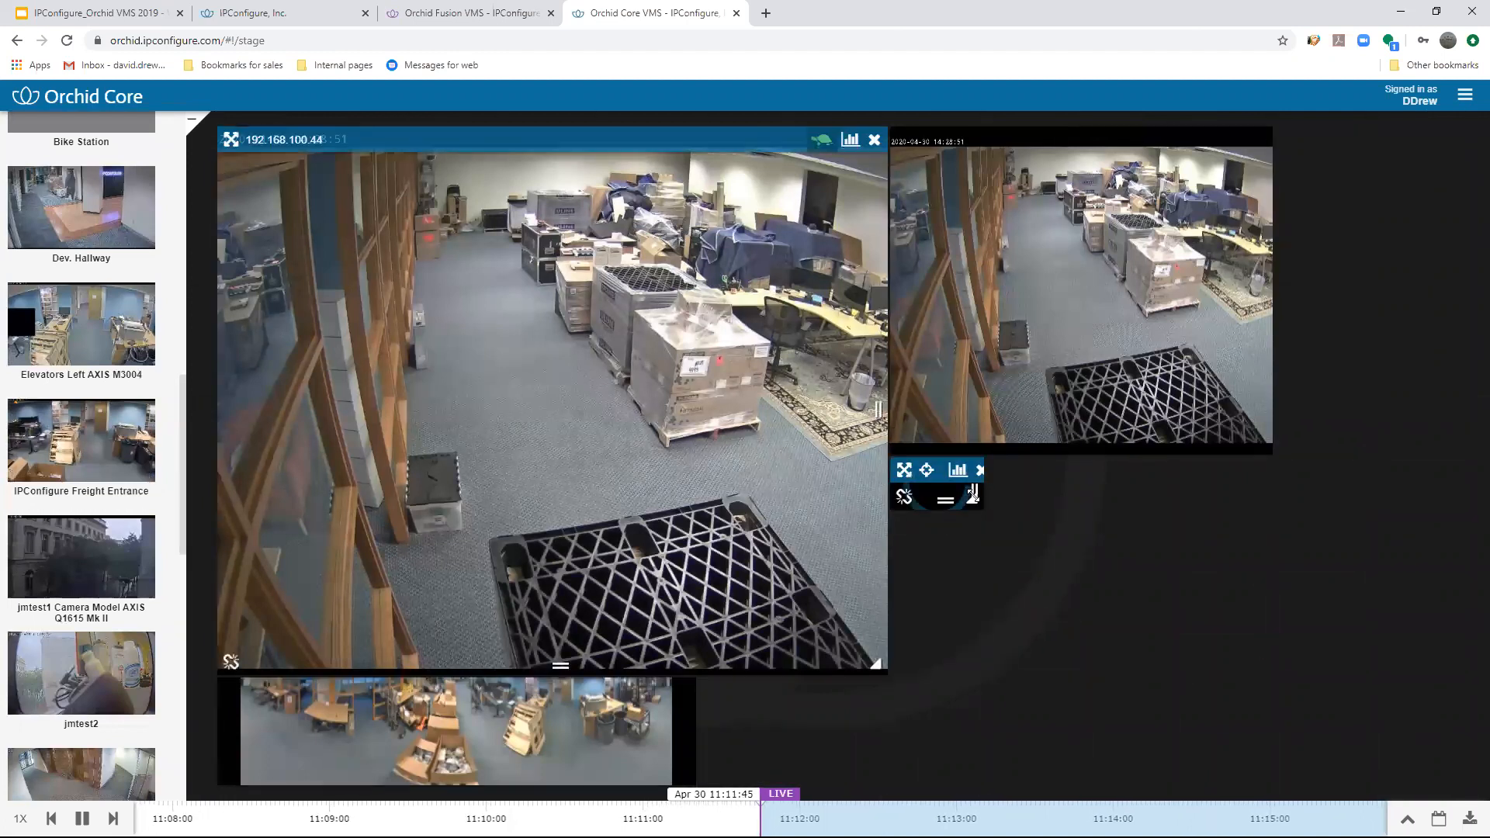
{"action": "left_click_drag", "start_coordinate": [974, 499], "coordinate": [1172, 615]}
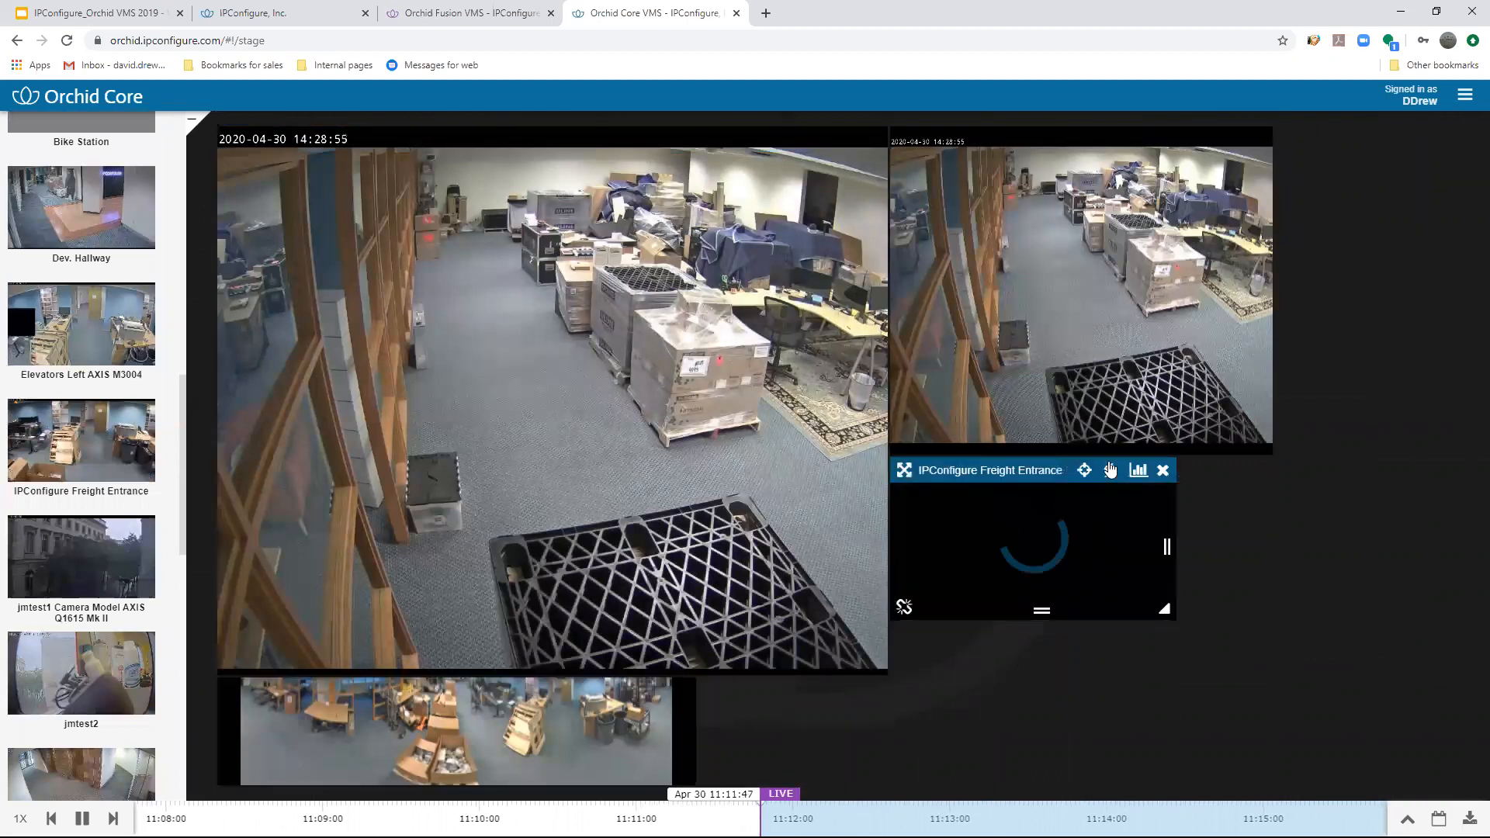
- Add a second IPConfigure Freight Entrance view beside the first, enlarge it, and hide the camera list
{"action": "left_click", "coordinate": [59, 452]}
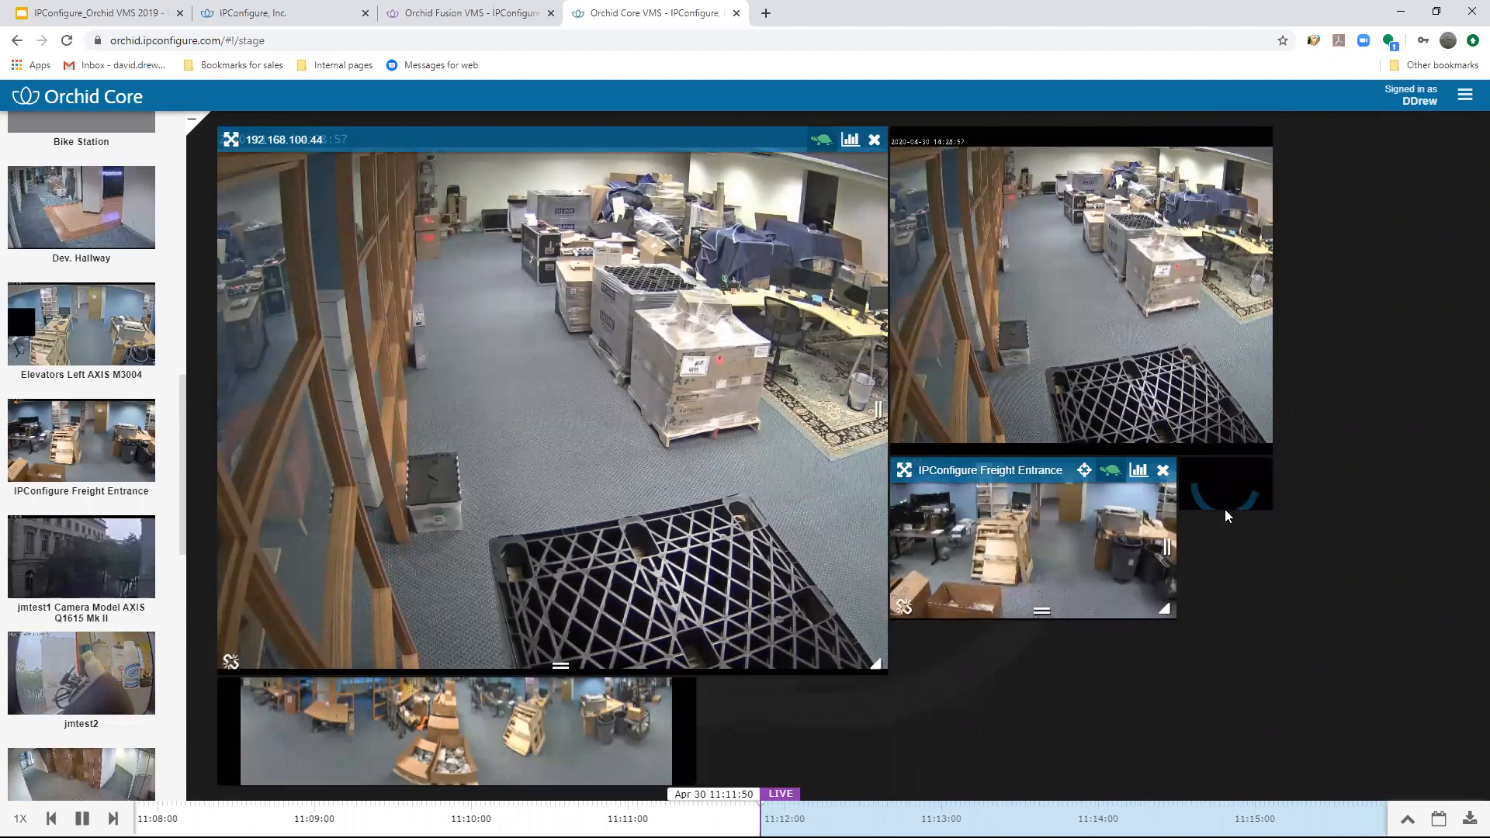
{"action": "mouse_move", "coordinate": [1264, 477]}
{"action": "left_click_drag", "start_coordinate": [1261, 497], "coordinate": [1329, 503]}
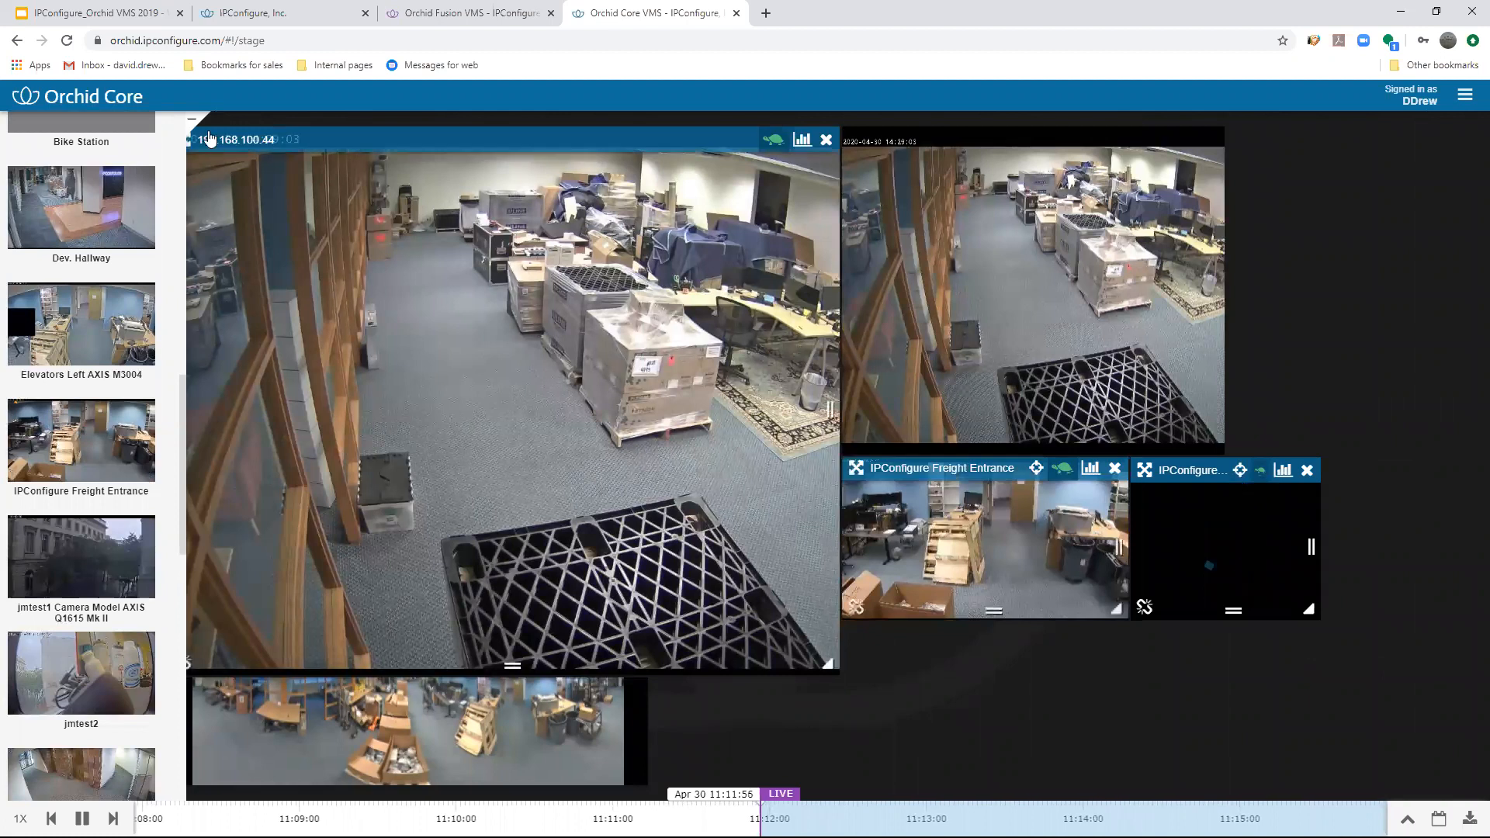
{"action": "left_click", "coordinate": [192, 121]}
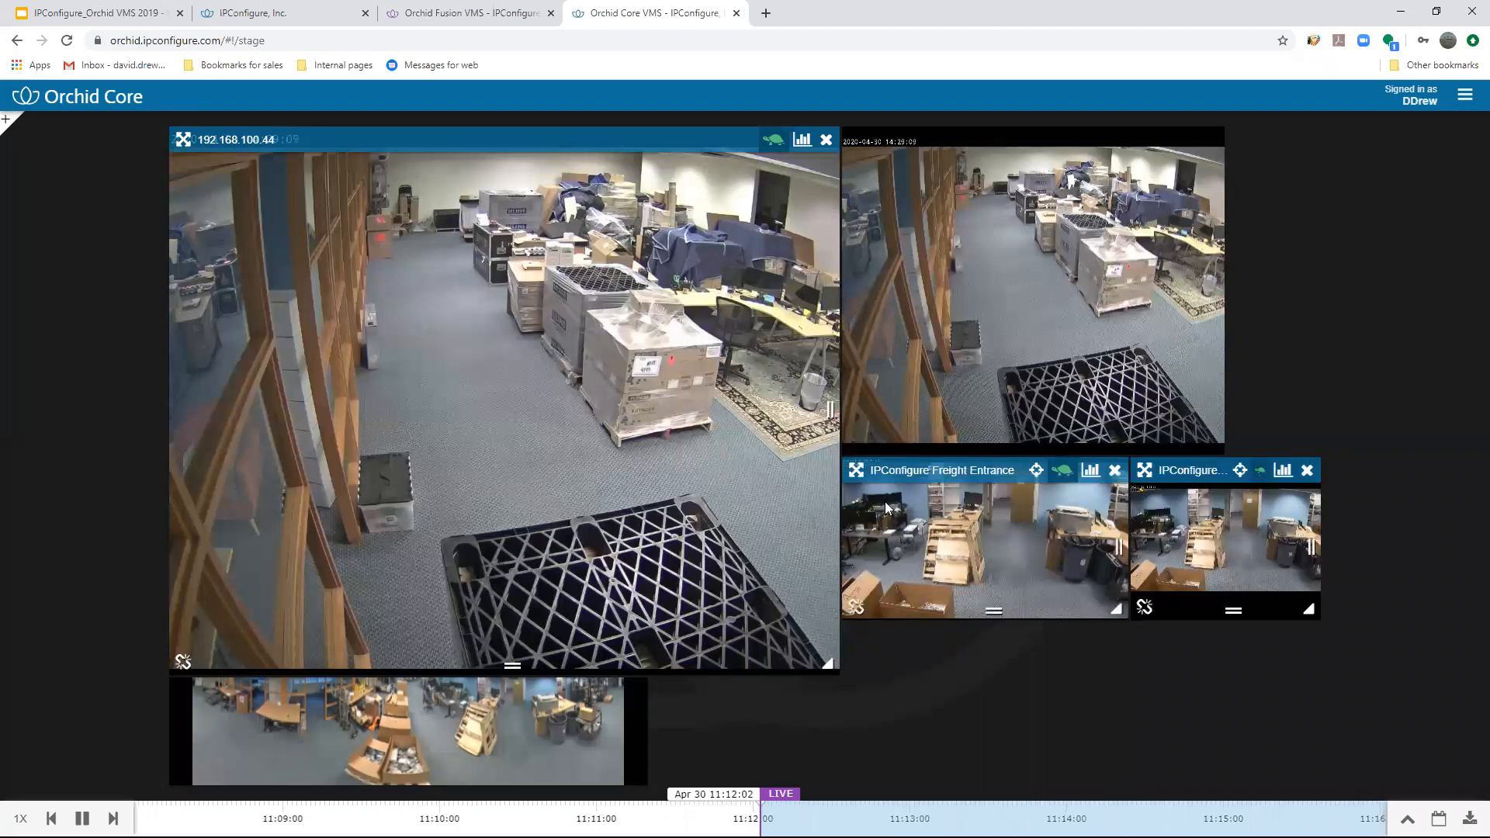
- Turn on PTZ control in the second IPConfigure Freight Entrance view, re-aim the camera and zoom in
{"action": "left_click", "coordinate": [1242, 473]}
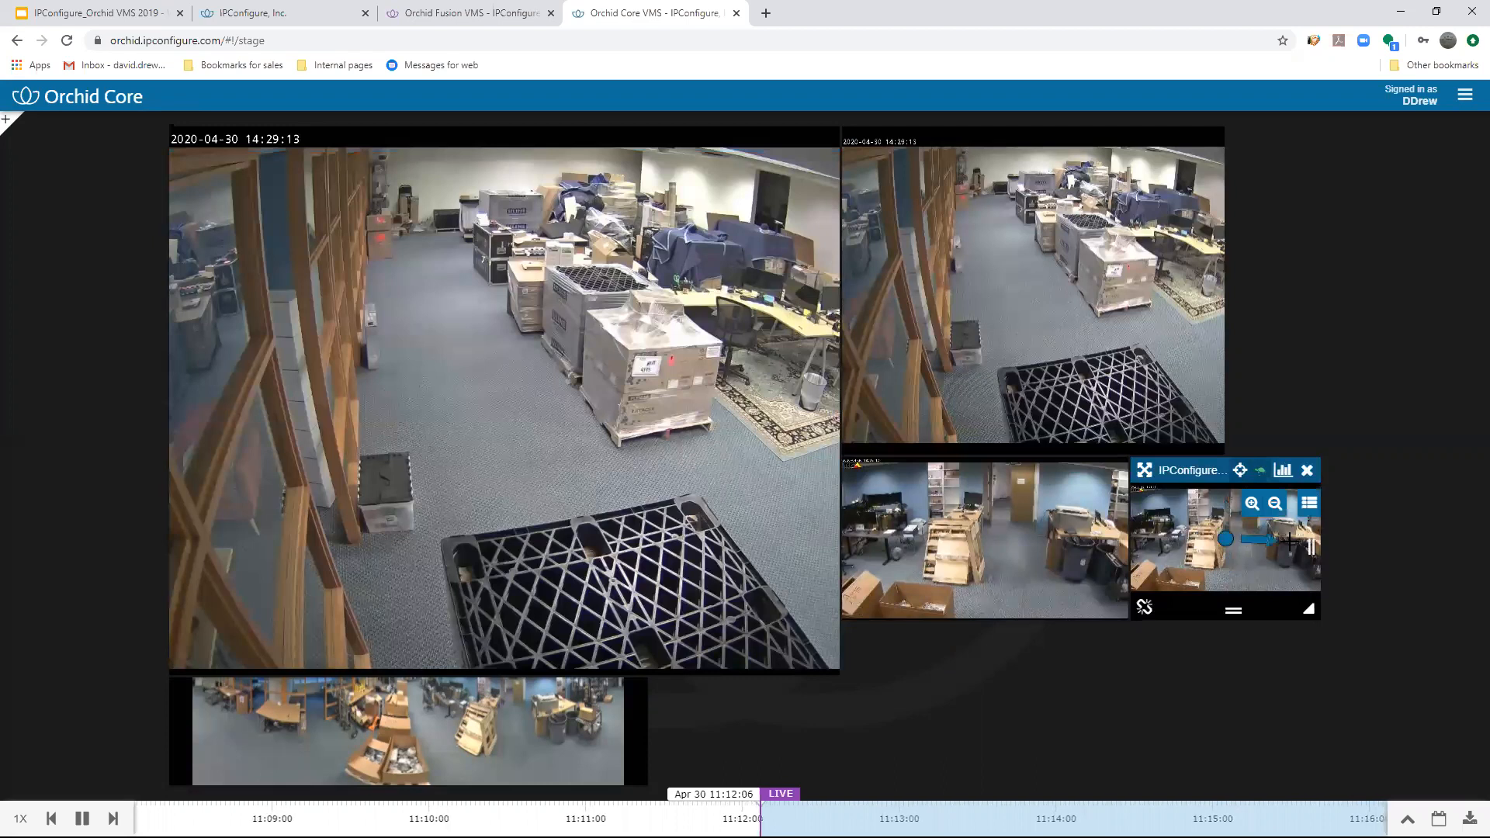
{"action": "left_click", "coordinate": [1187, 510]}
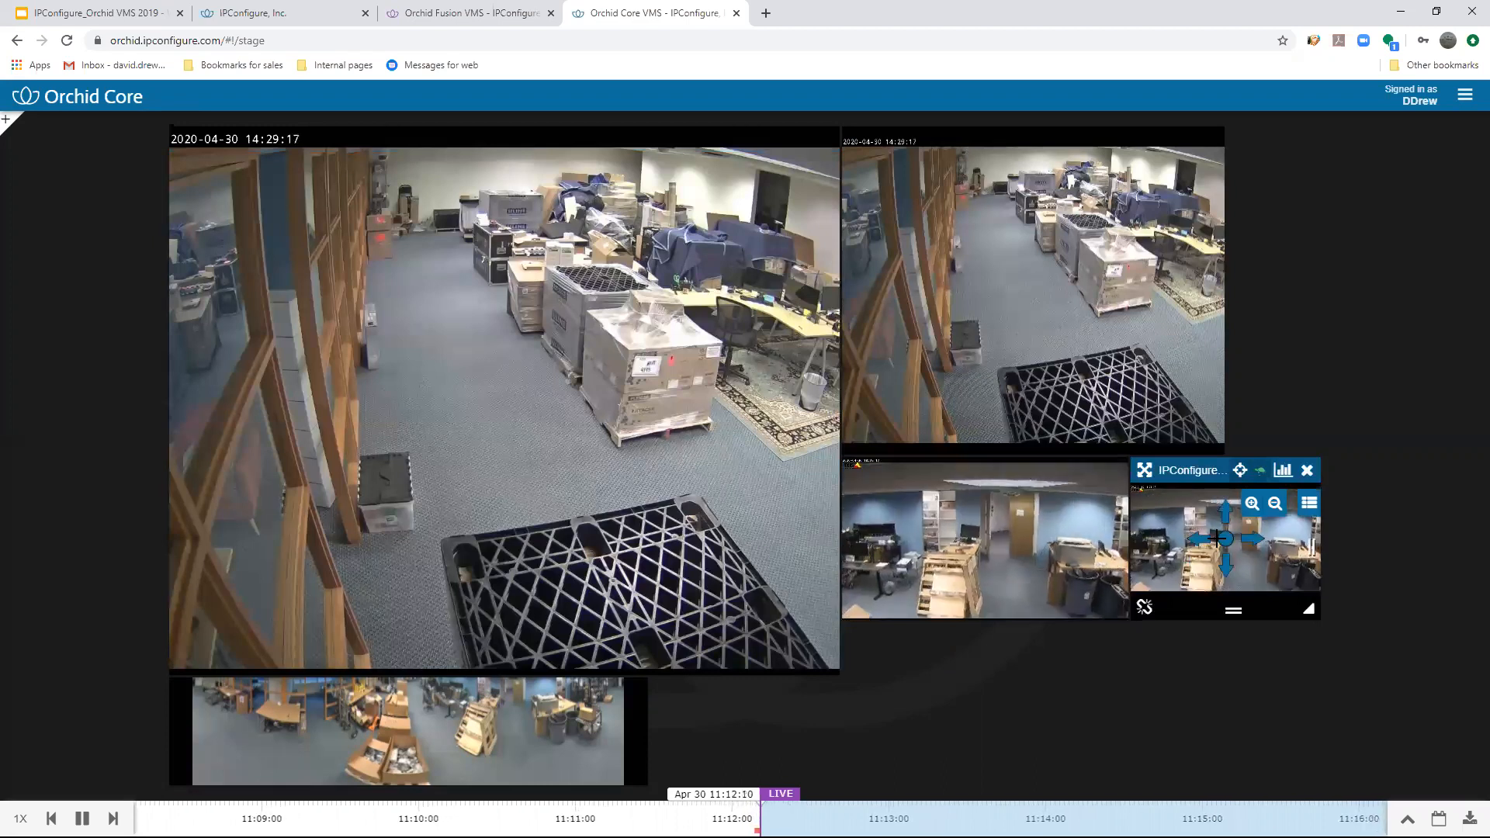
{"action": "left_click", "coordinate": [1252, 508]}
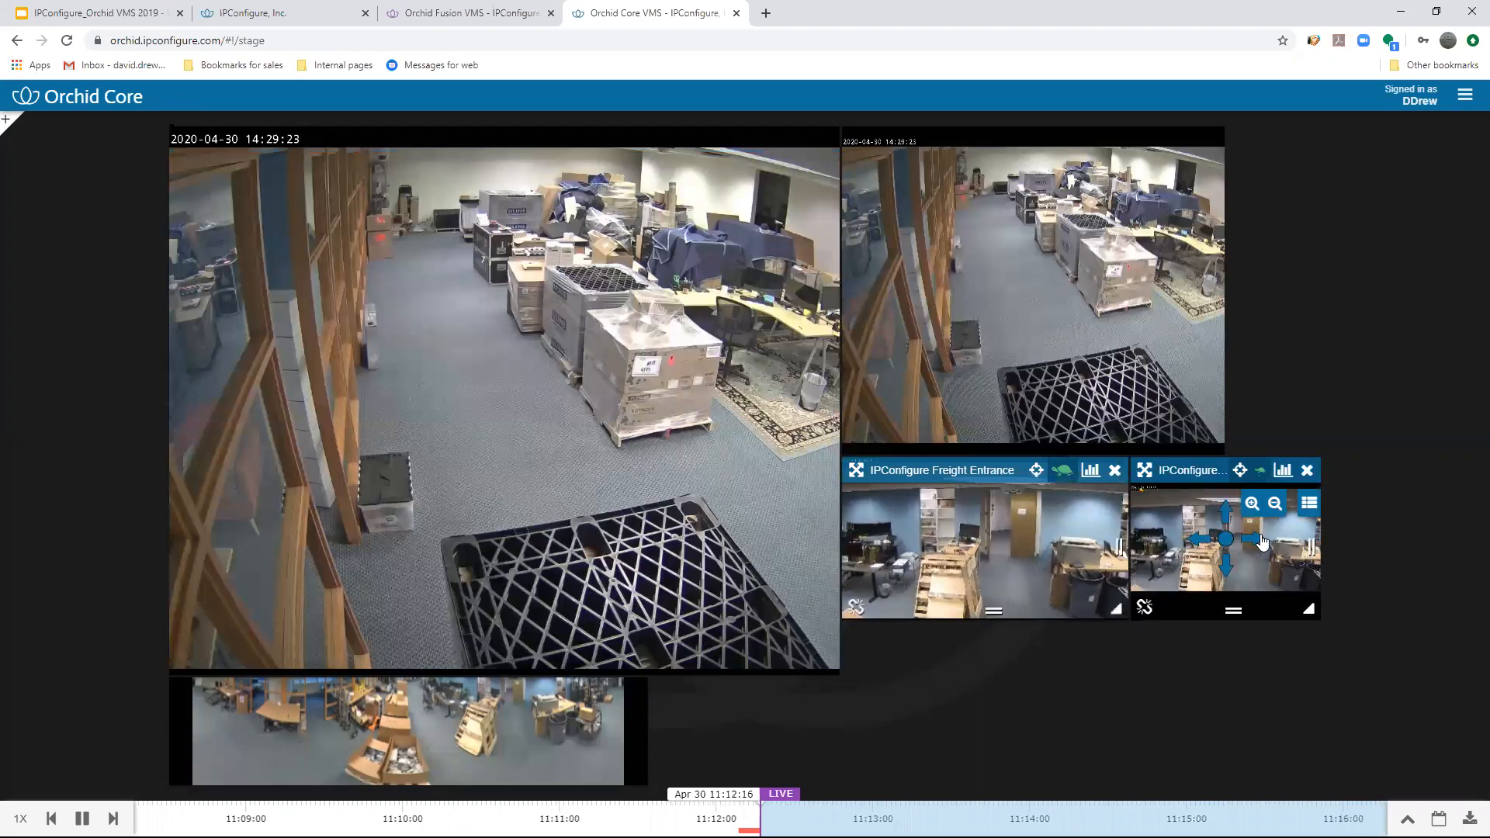
- Look through the Freight Entrance camera's PTZ presets and remove its second view from the stage
{"action": "left_click", "coordinate": [1308, 506]}
{"action": "scroll", "coordinate": [1220, 548], "scroll_direction": "down", "scroll_amount": 2}
{"action": "scroll", "coordinate": [1222, 548], "scroll_direction": "up", "scroll_amount": 2}
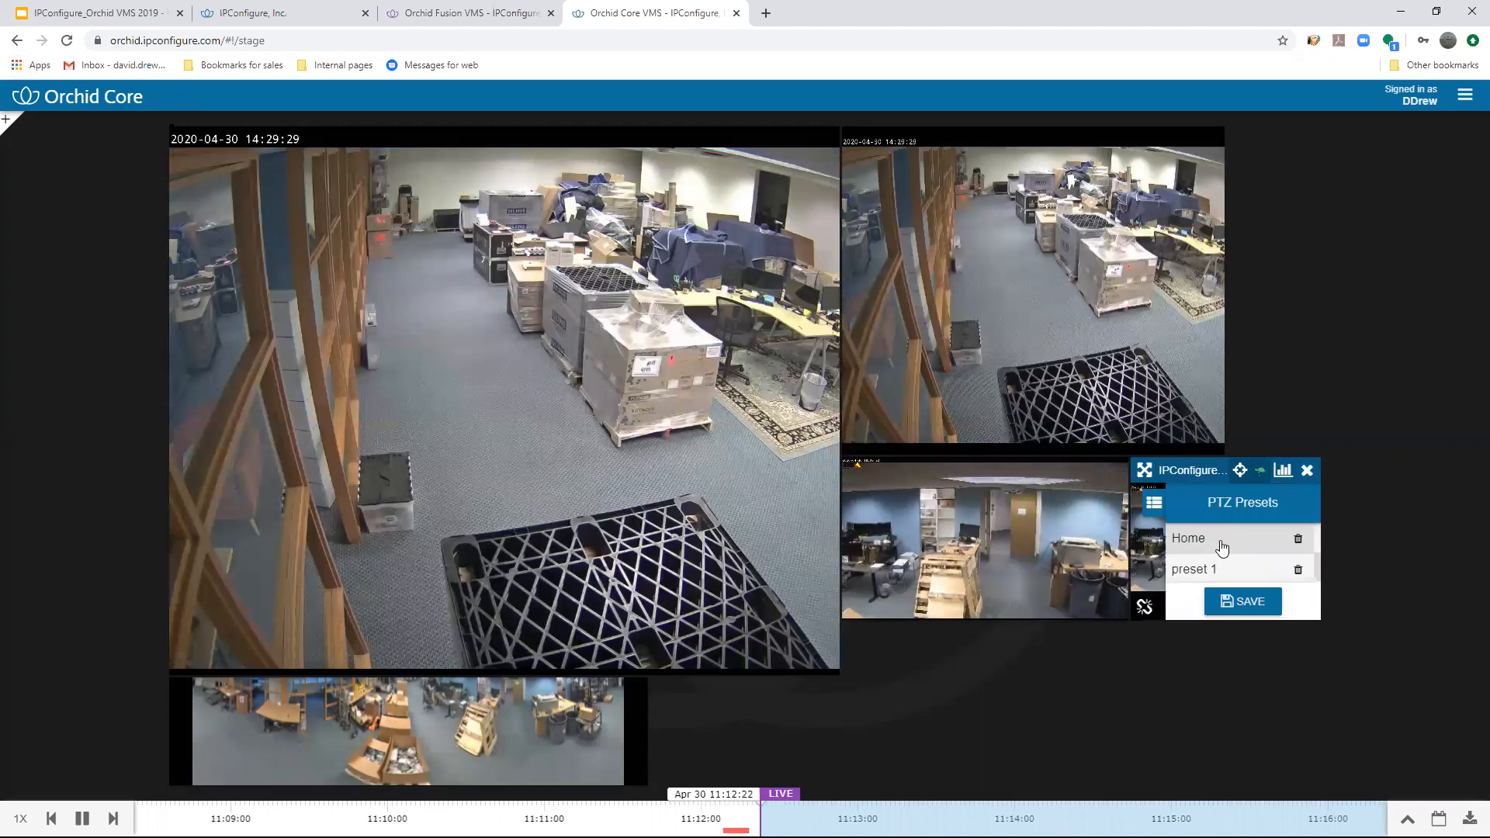
{"action": "left_click", "coordinate": [1308, 471]}
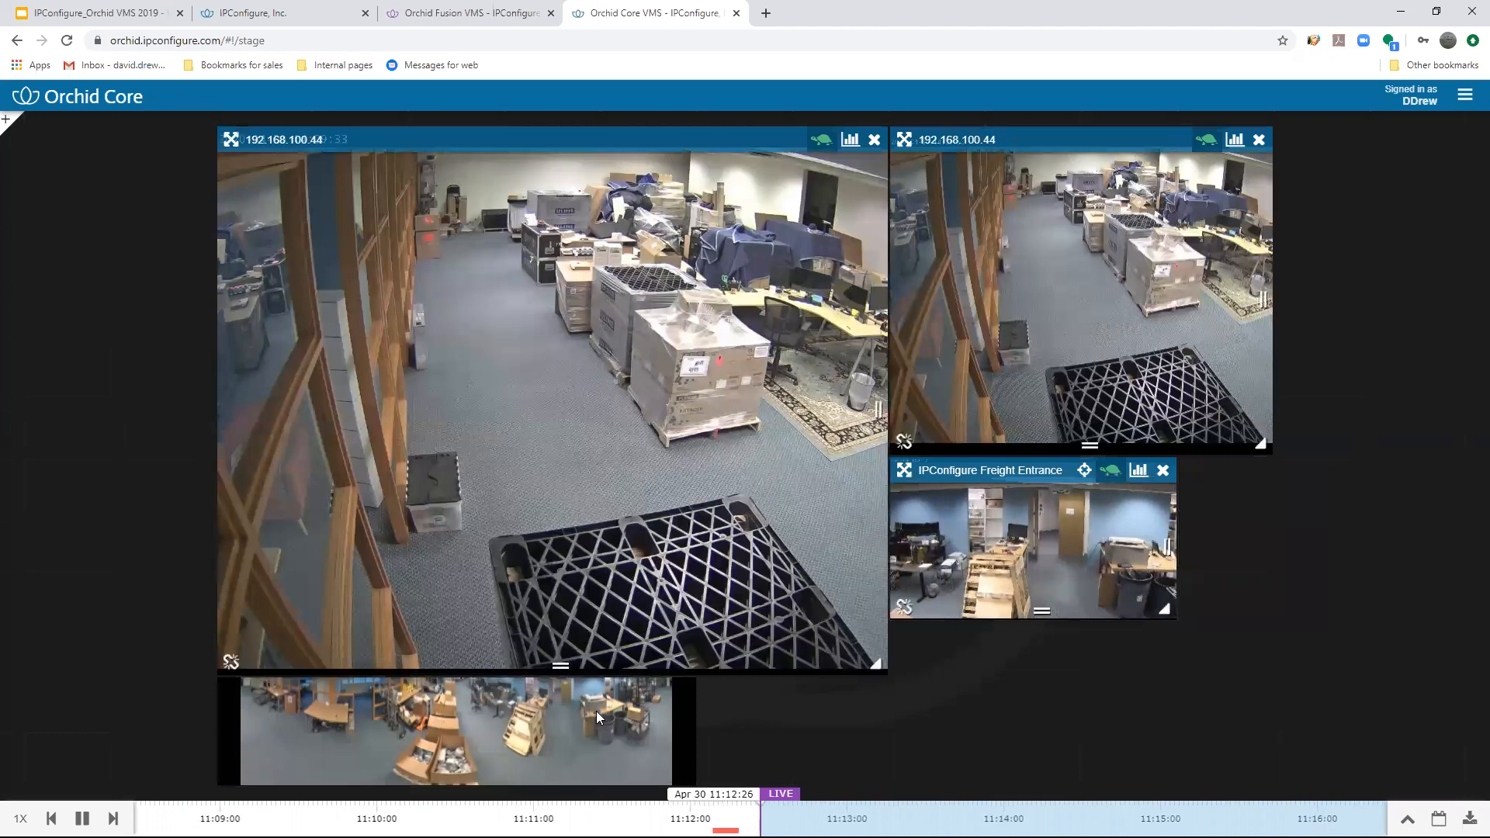
- Turn off dewarping for the 192.168.100.47 fisheye view and shift the view sideways on the stage
{"action": "mouse_move", "coordinate": [600, 709]}
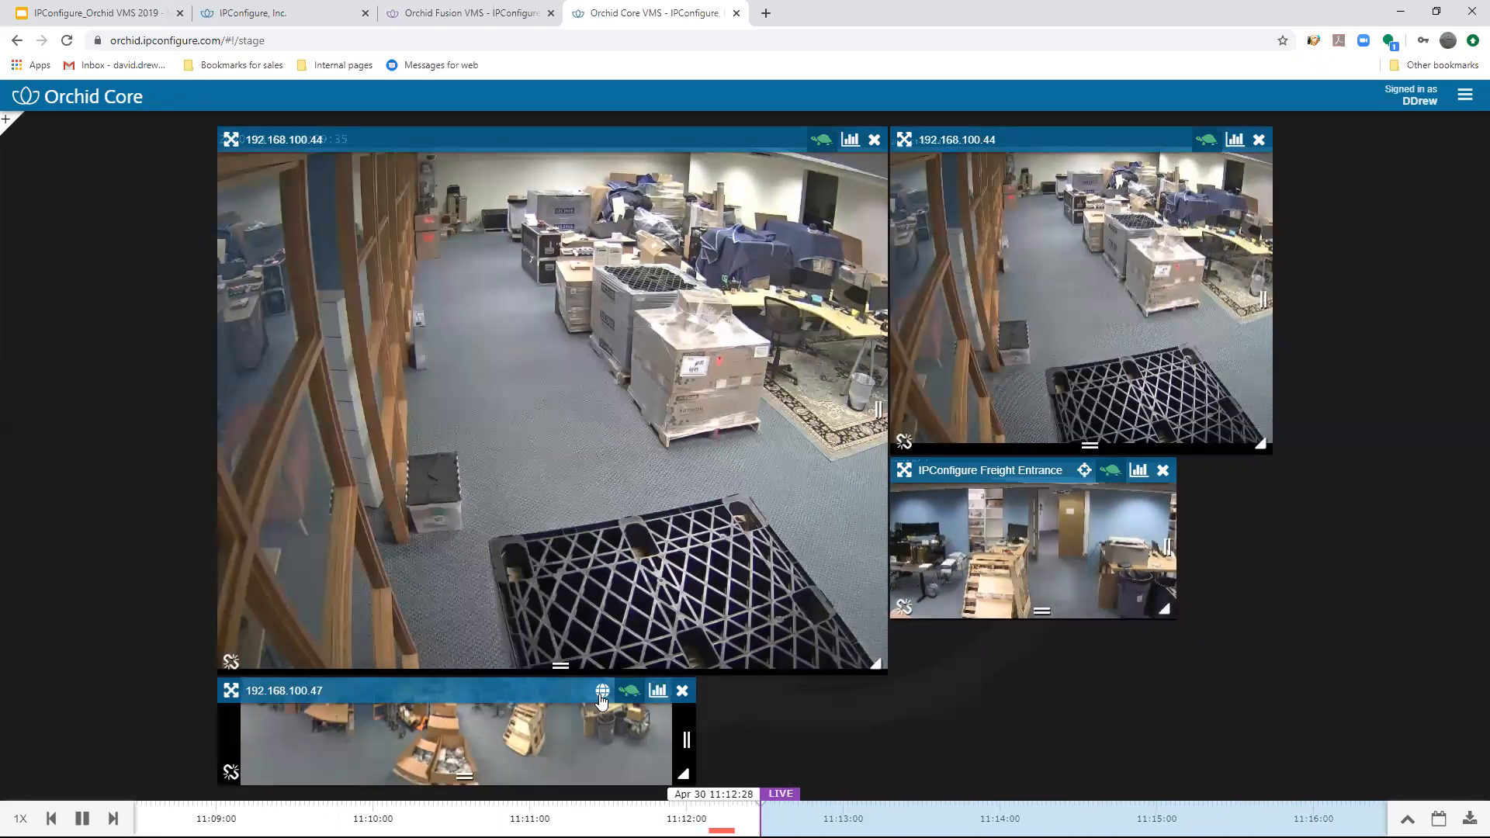
{"action": "left_click", "coordinate": [602, 693]}
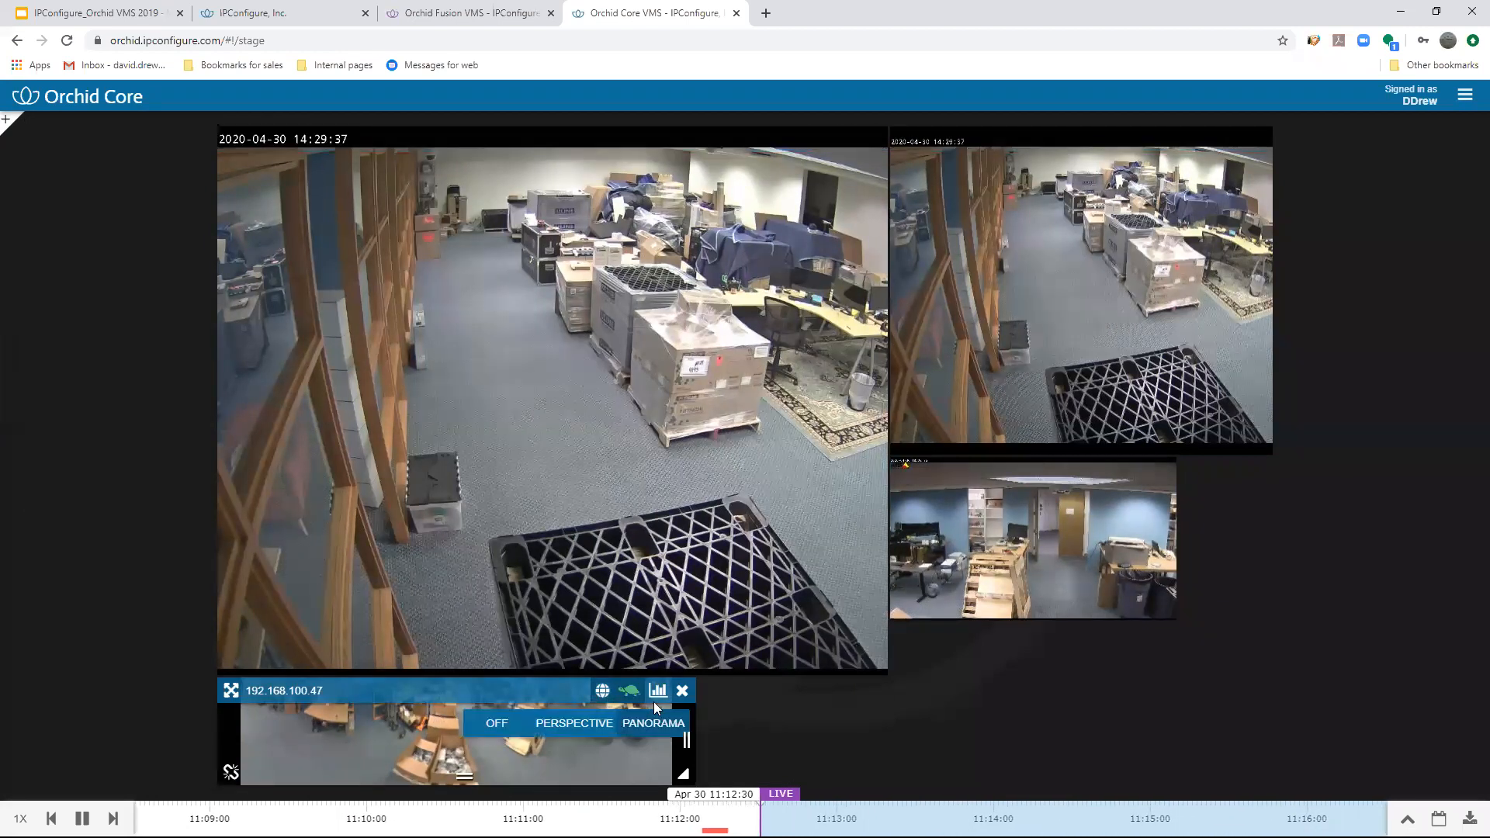
{"action": "left_click", "coordinate": [483, 729]}
{"action": "left_click_drag", "start_coordinate": [485, 733], "coordinate": [626, 692]}
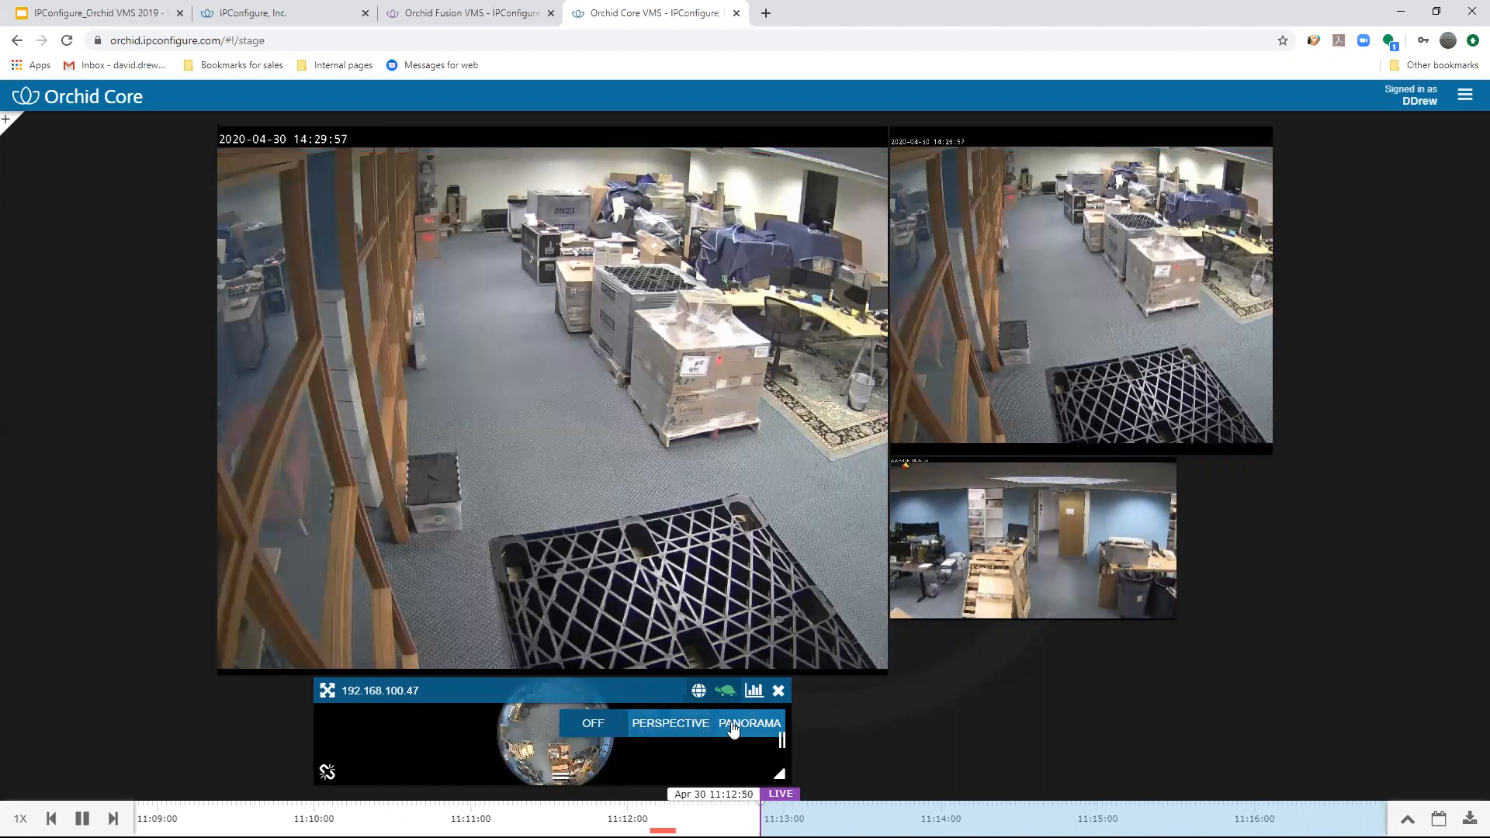
- Switch the 192.168.100.47 view to perspective dewarping, then pan and zoom around inside the image
{"action": "left_click", "coordinate": [677, 731]}
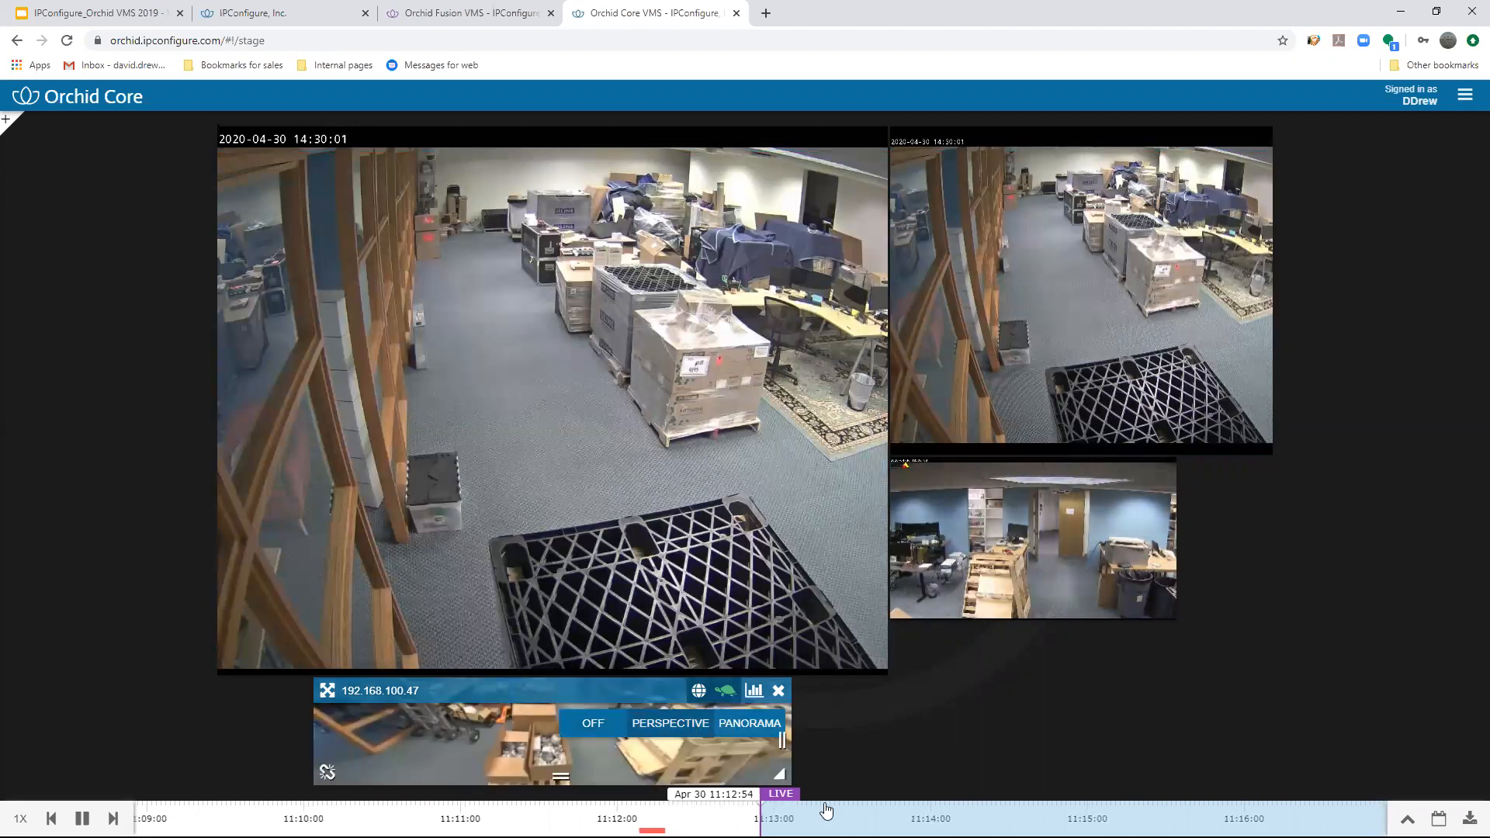
{"action": "left_click_drag", "start_coordinate": [528, 747], "coordinate": [559, 742]}
{"action": "scroll", "coordinate": [525, 749], "scroll_direction": "down", "scroll_amount": 5}
{"action": "scroll", "coordinate": [528, 750], "scroll_direction": "up", "scroll_amount": 3}
- Set the 192.168.100.47 view back to panorama dewarping and remove it from the stage
{"action": "left_click", "coordinate": [692, 729]}
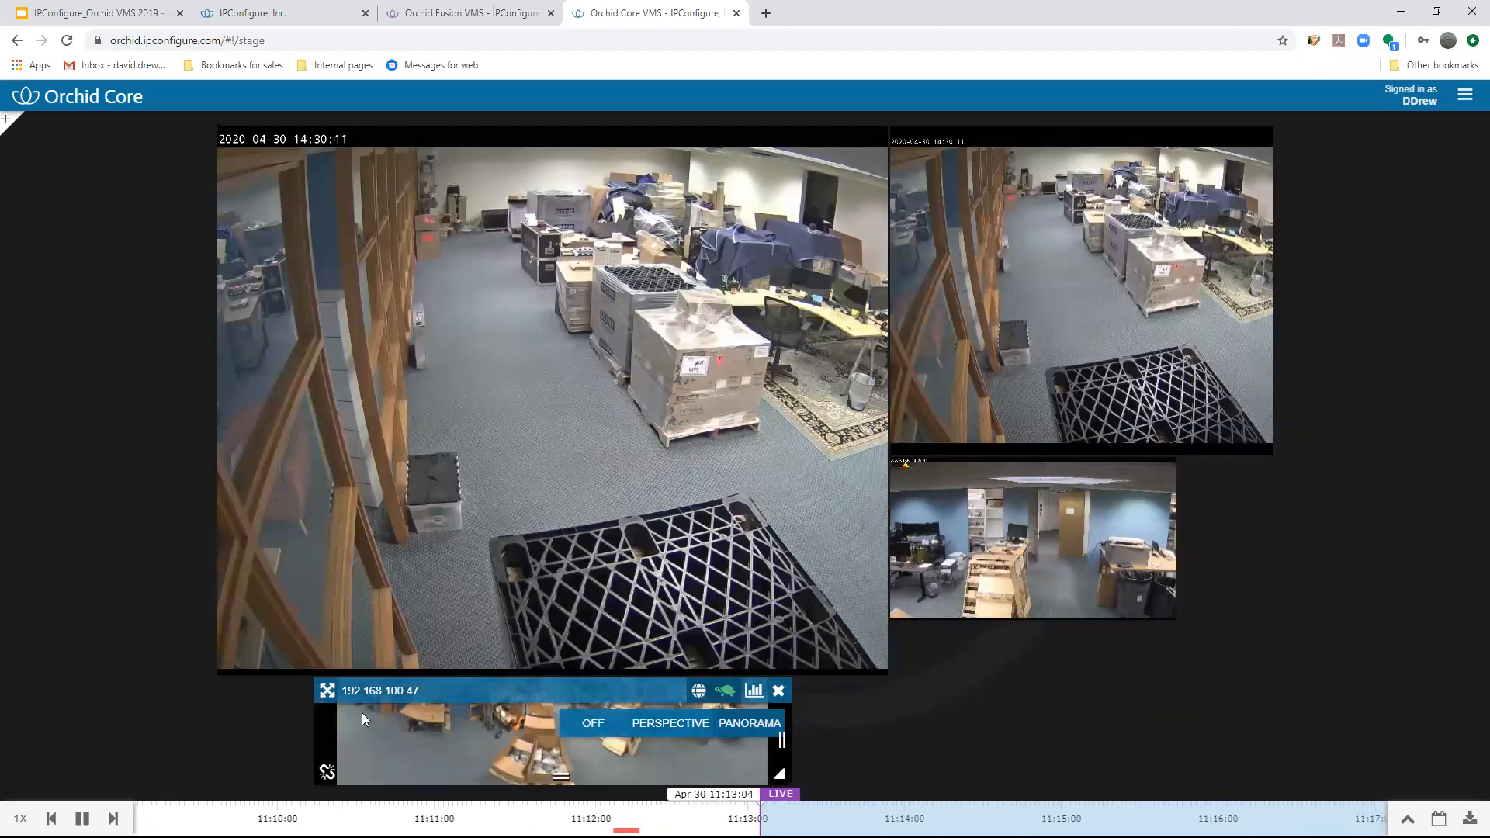
{"action": "left_click", "coordinate": [779, 690]}
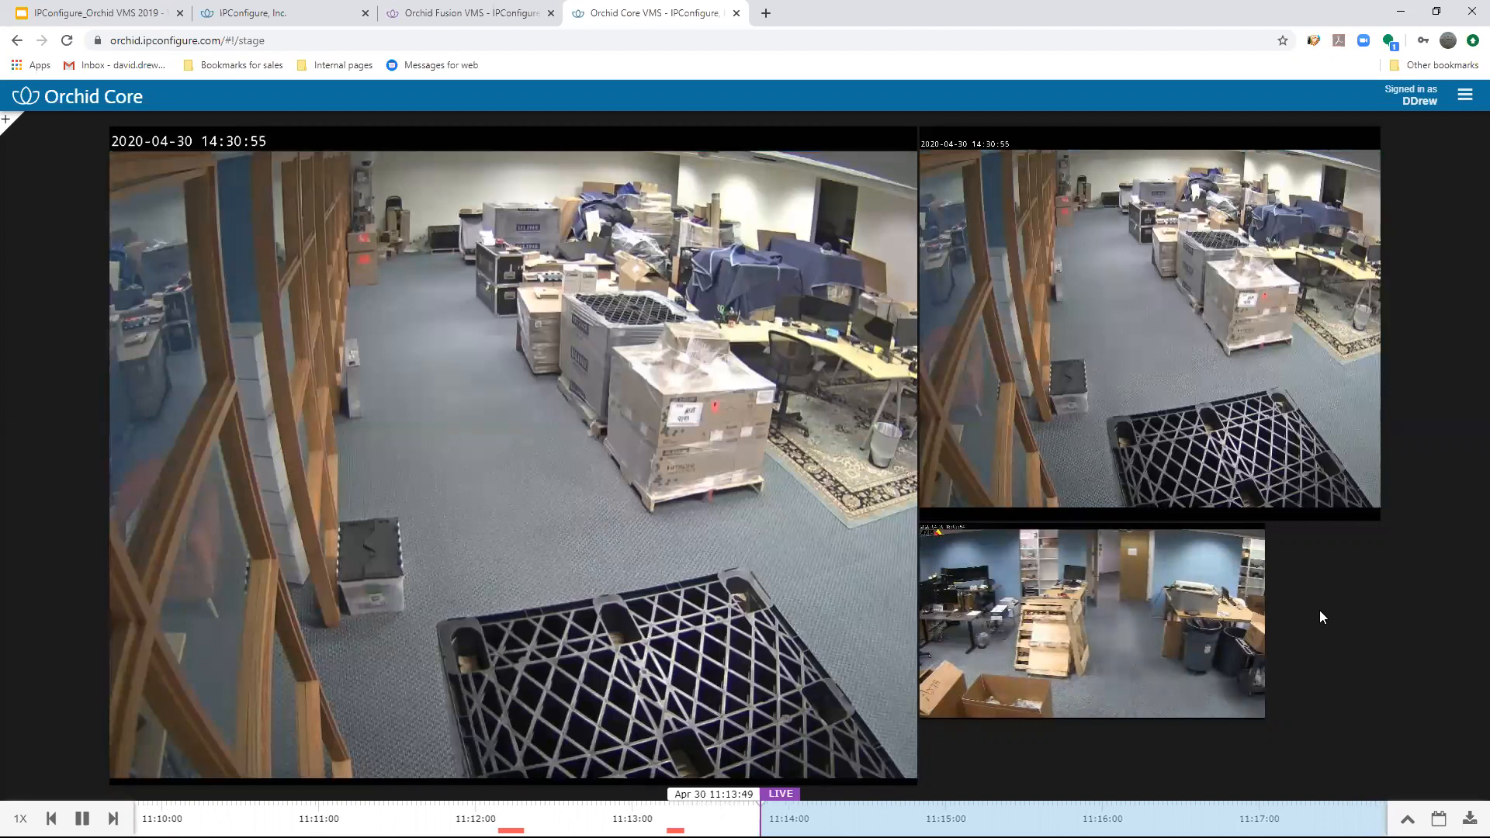
{"action": "mouse_move", "coordinate": [1177, 158]}
{"action": "mouse_move", "coordinate": [852, 146]}
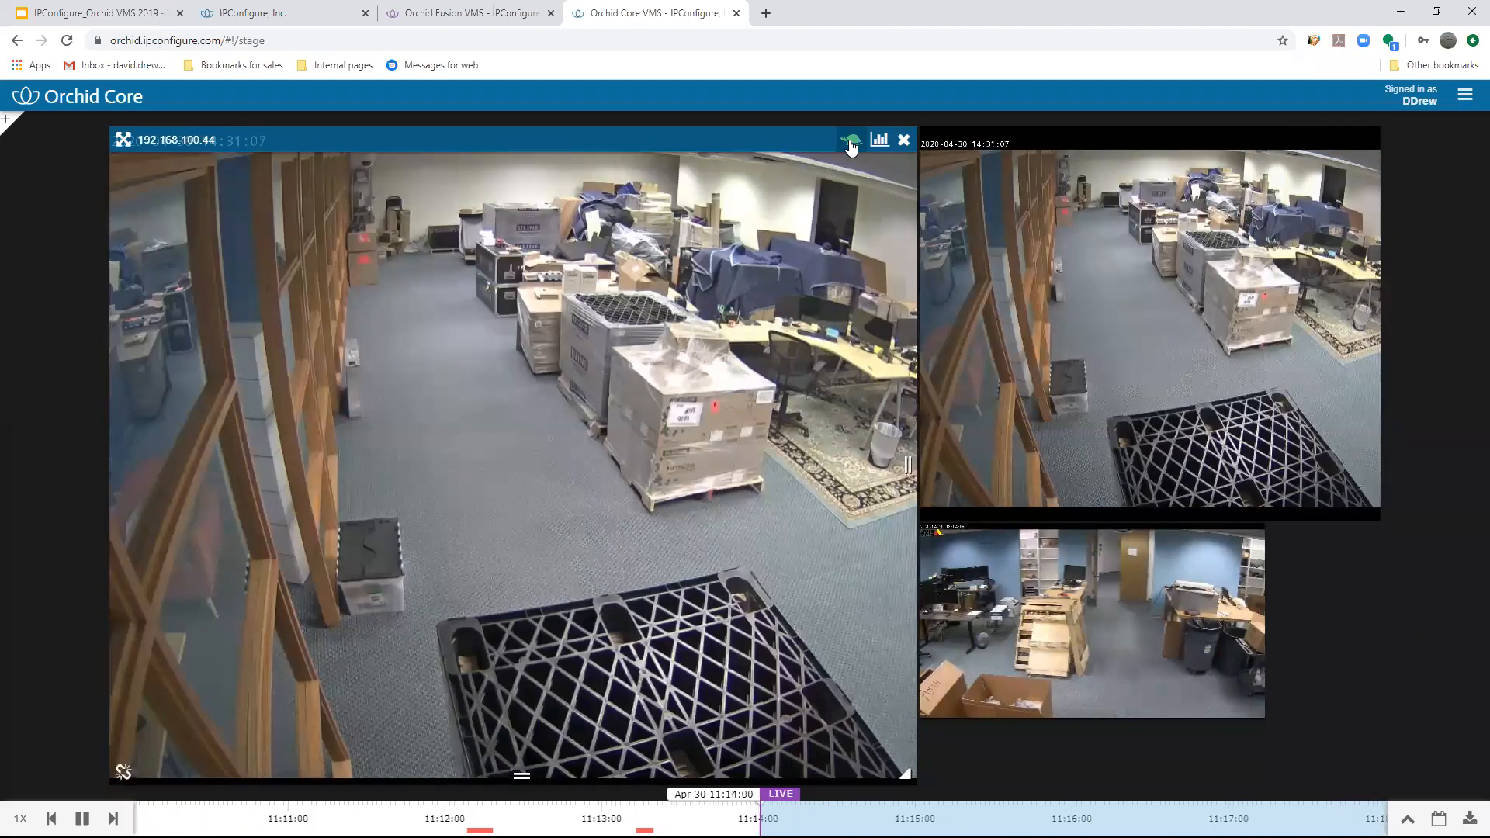
{"action": "mouse_move", "coordinate": [1029, 333]}
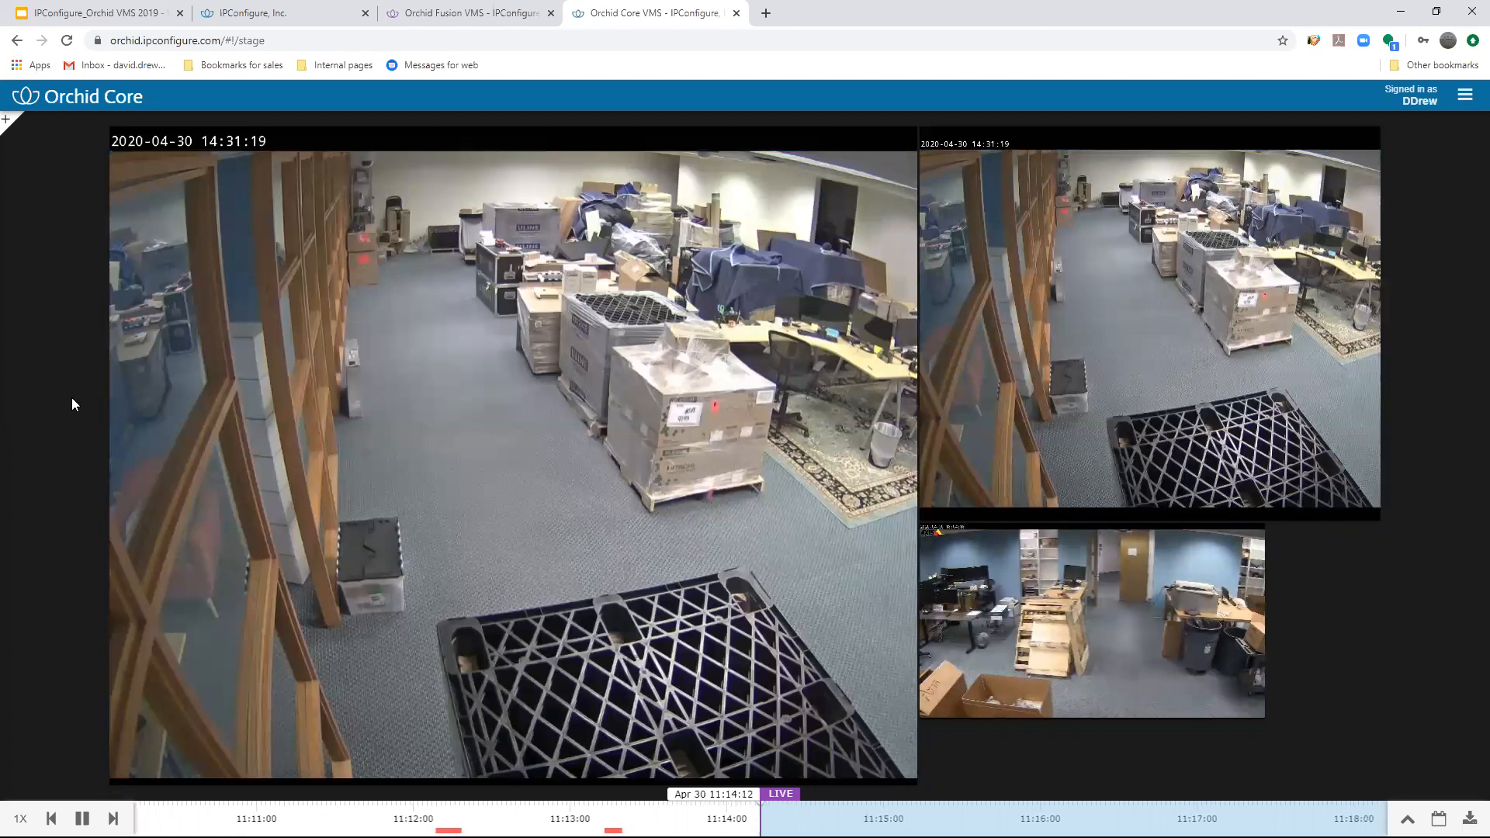
{"action": "mouse_move", "coordinate": [632, 303]}
{"action": "mouse_move", "coordinate": [1153, 582]}
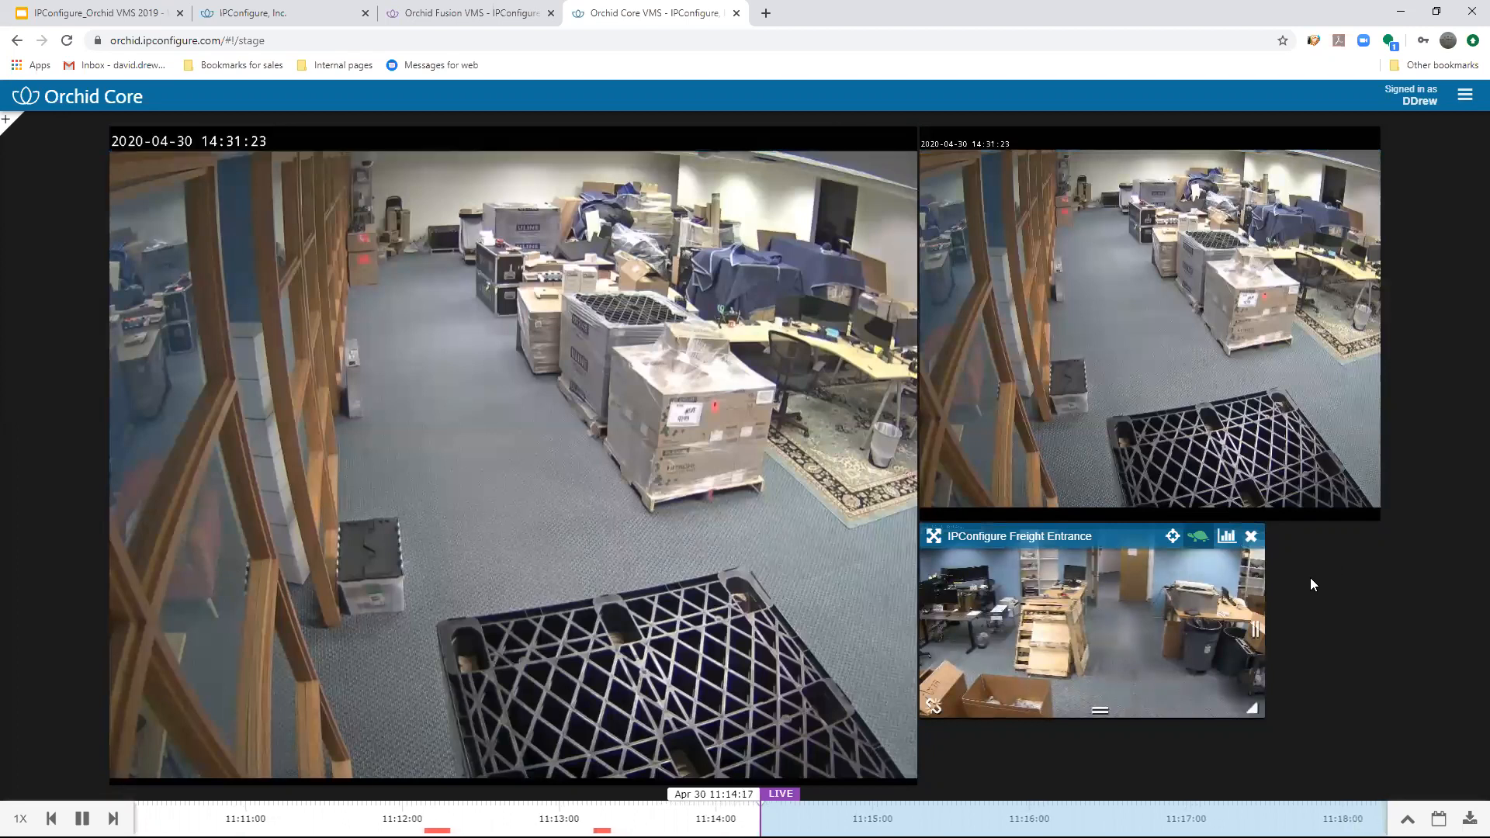
{"action": "mouse_move", "coordinate": [1175, 551]}
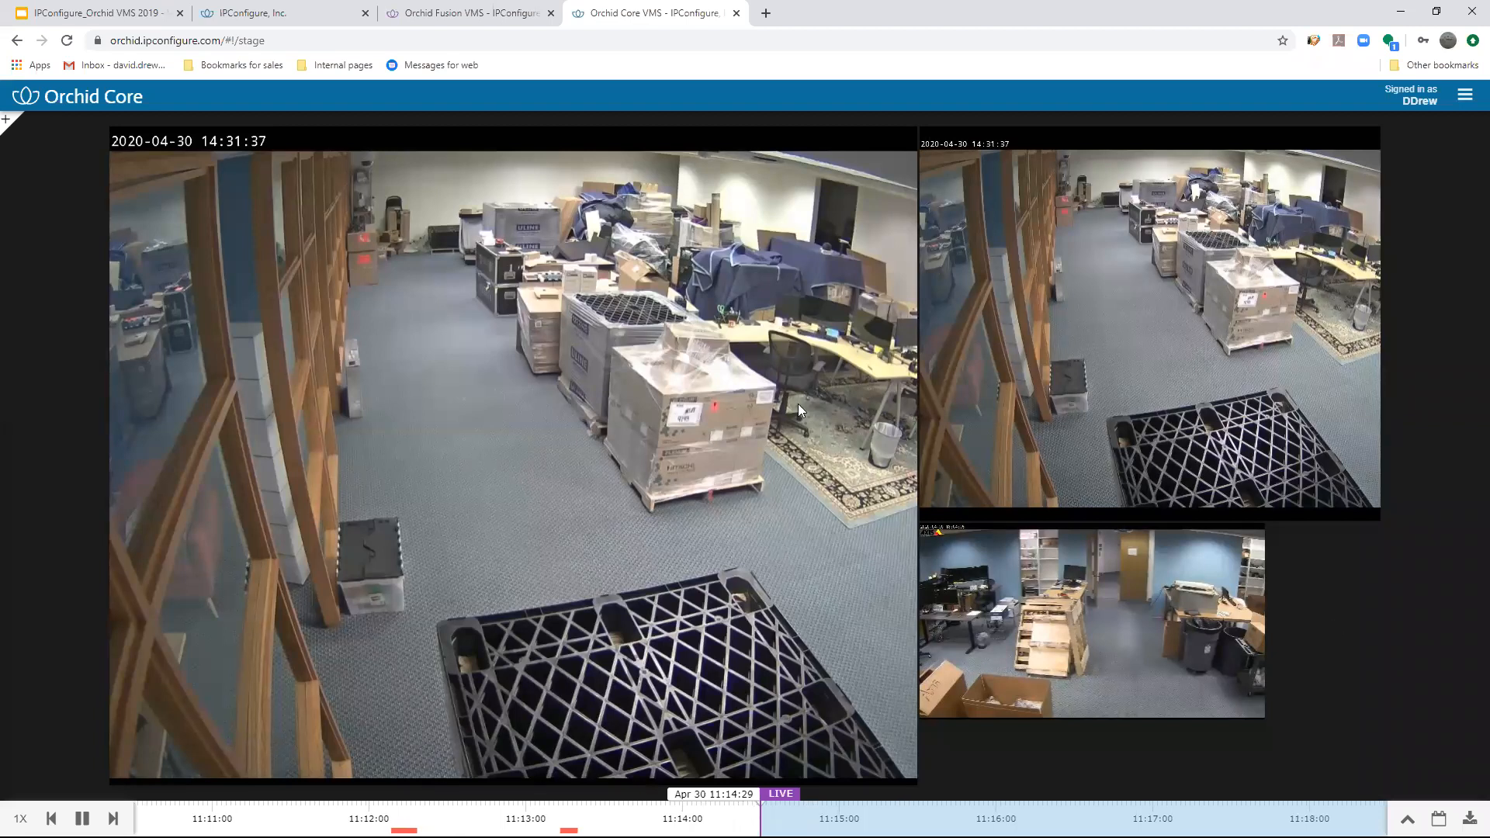
{"action": "mouse_move", "coordinate": [835, 261]}
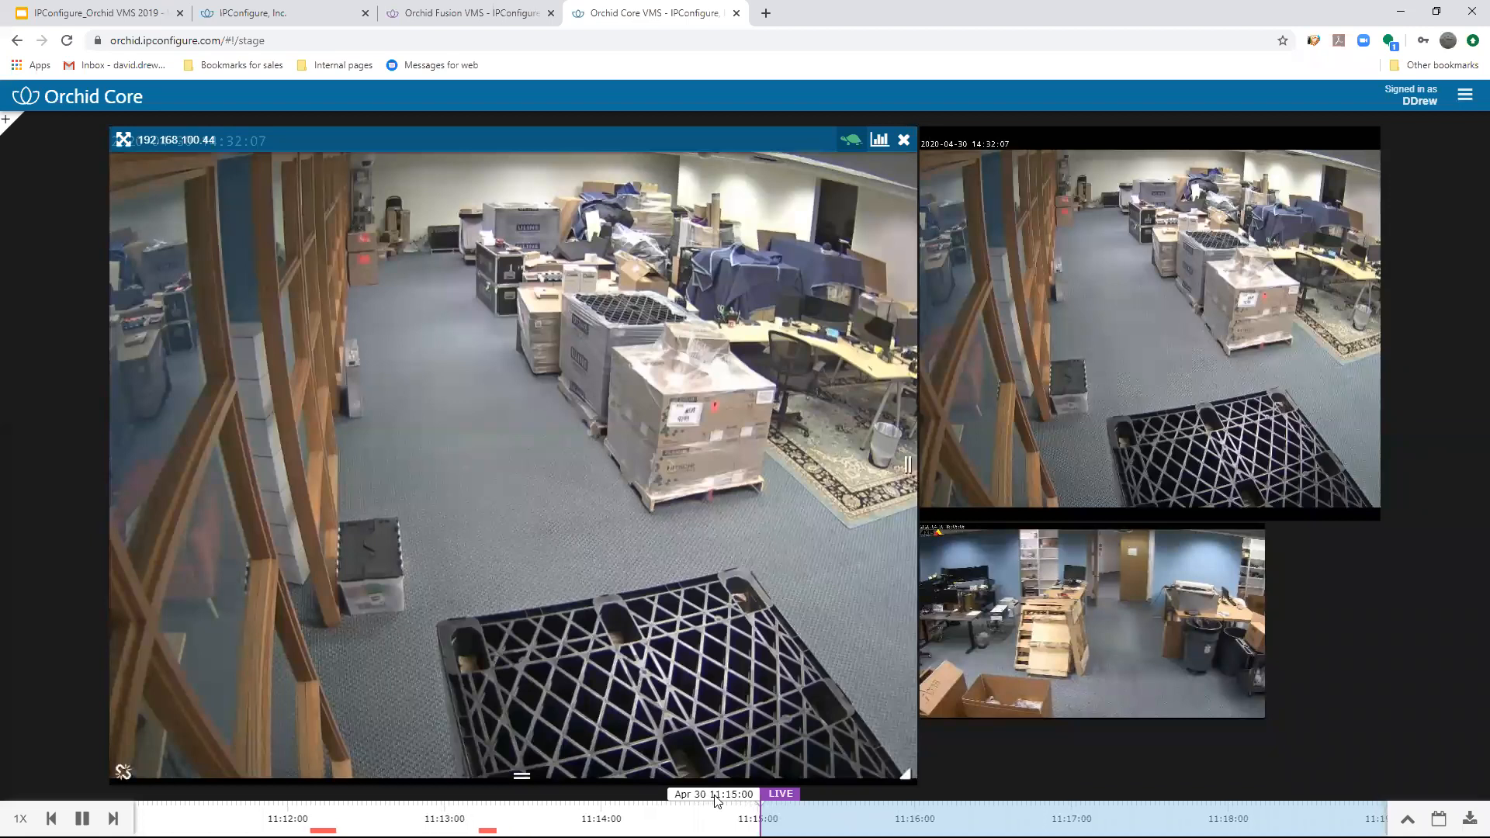
- Play back April 30 footage from about 11:13, 11:12 and 11:11:42 on the expanded timeline, then collapse the timeline
{"action": "left_click_drag", "start_coordinate": [555, 808], "coordinate": [479, 815]}
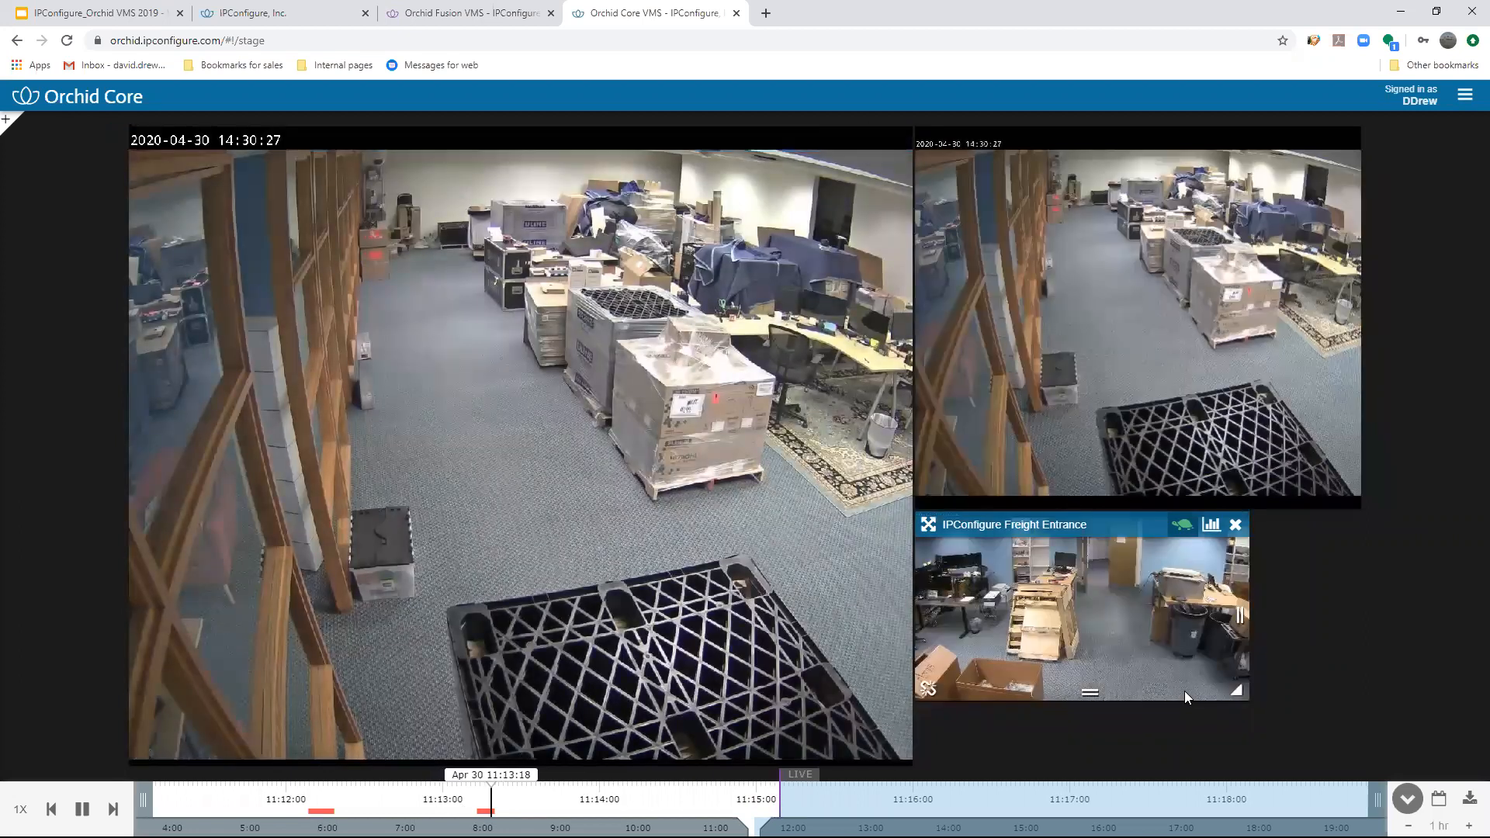
{"action": "mouse_move", "coordinate": [1302, 181]}
{"action": "mouse_move", "coordinate": [784, 490]}
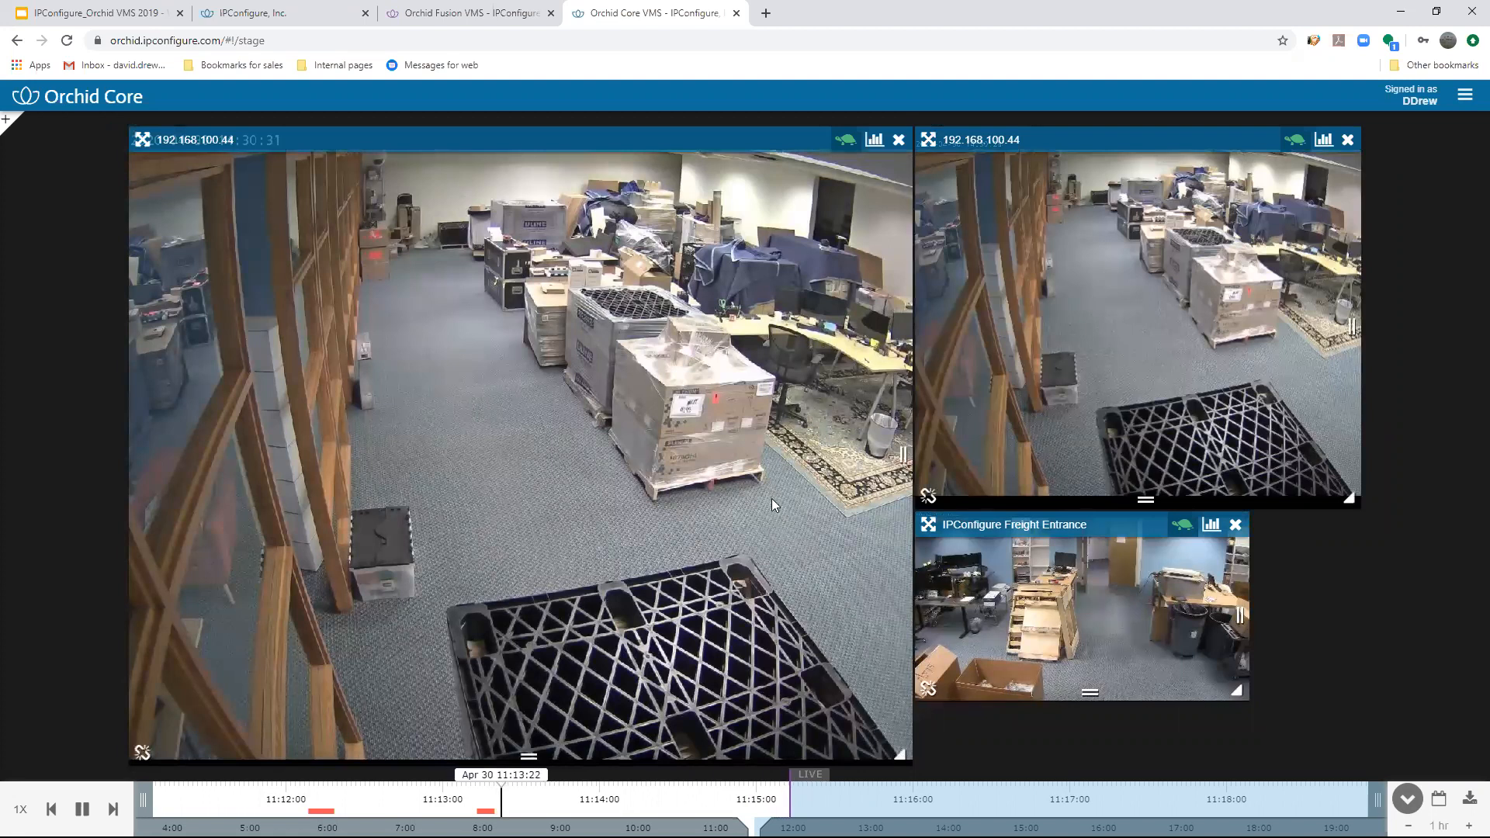
{"action": "left_click_drag", "start_coordinate": [503, 798], "coordinate": [309, 809]}
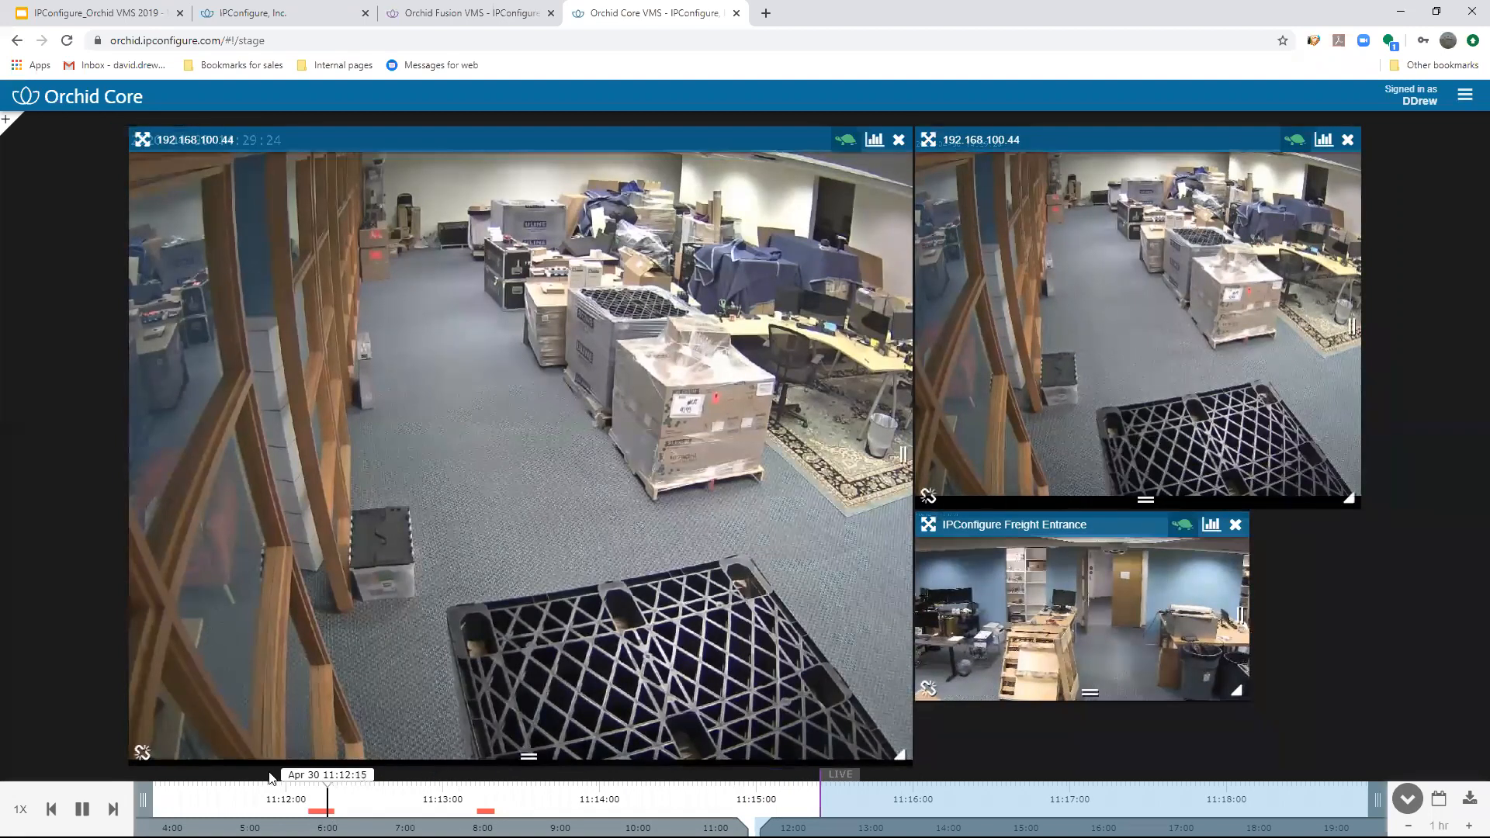
{"action": "left_click", "coordinate": [237, 800]}
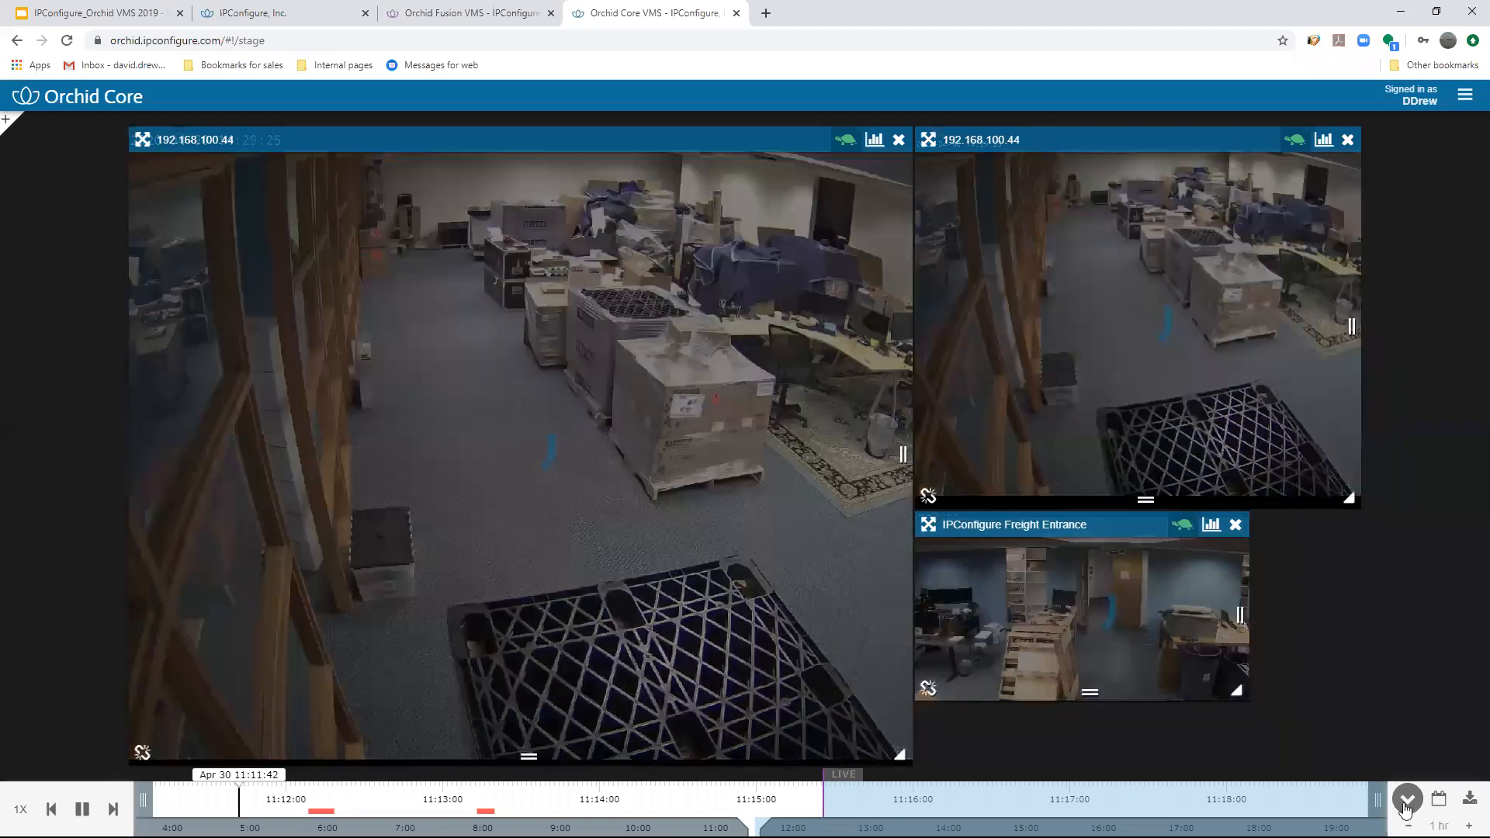
{"action": "left_click", "coordinate": [1408, 799]}
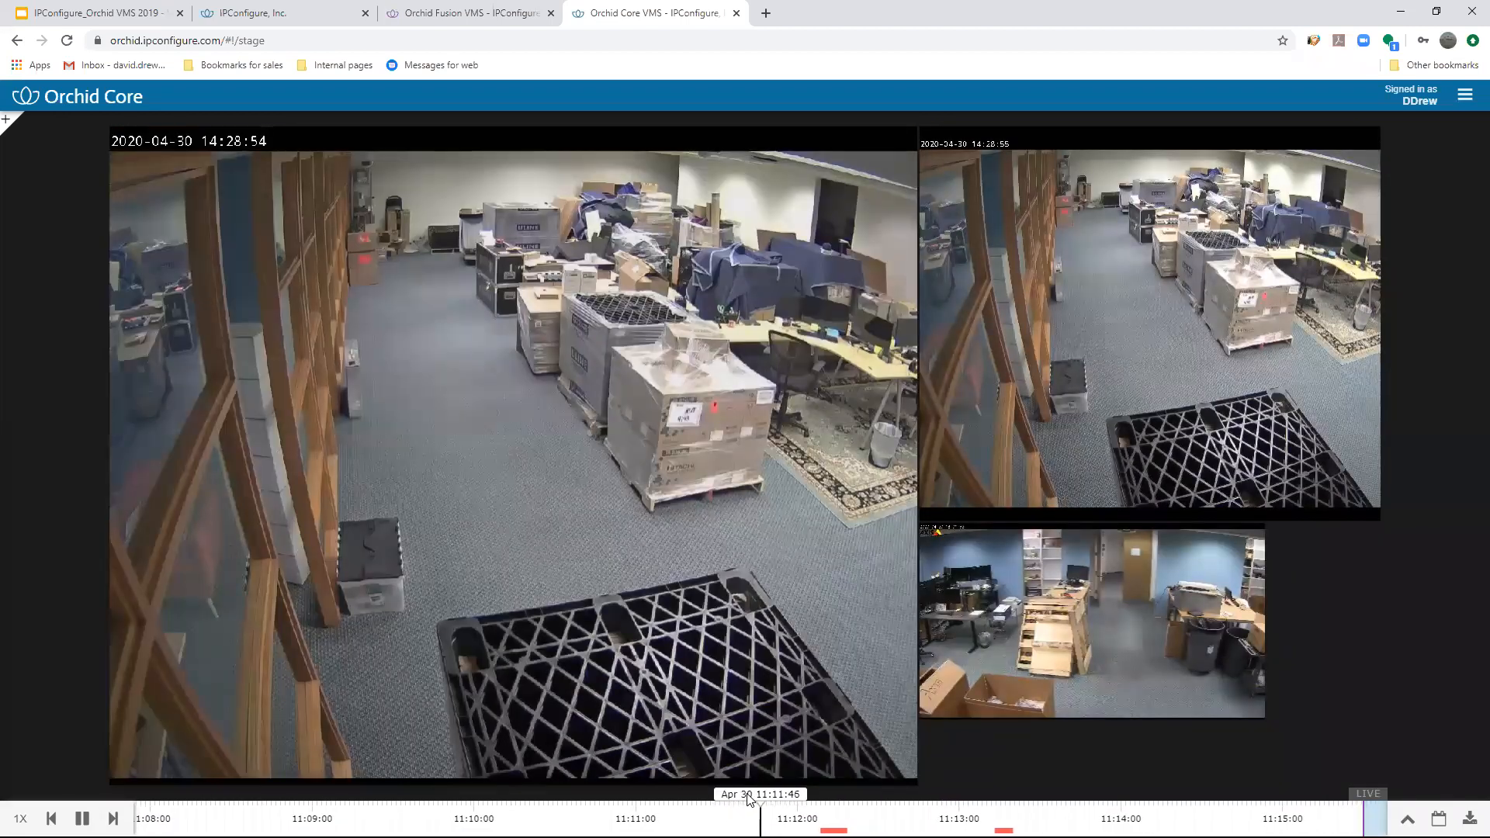
- Zoom the timeline between days and seconds, and move playback to the motion event at about 11:12:10 on April 30
{"action": "scroll", "coordinate": [750, 800], "scroll_direction": "up", "scroll_amount": 5}
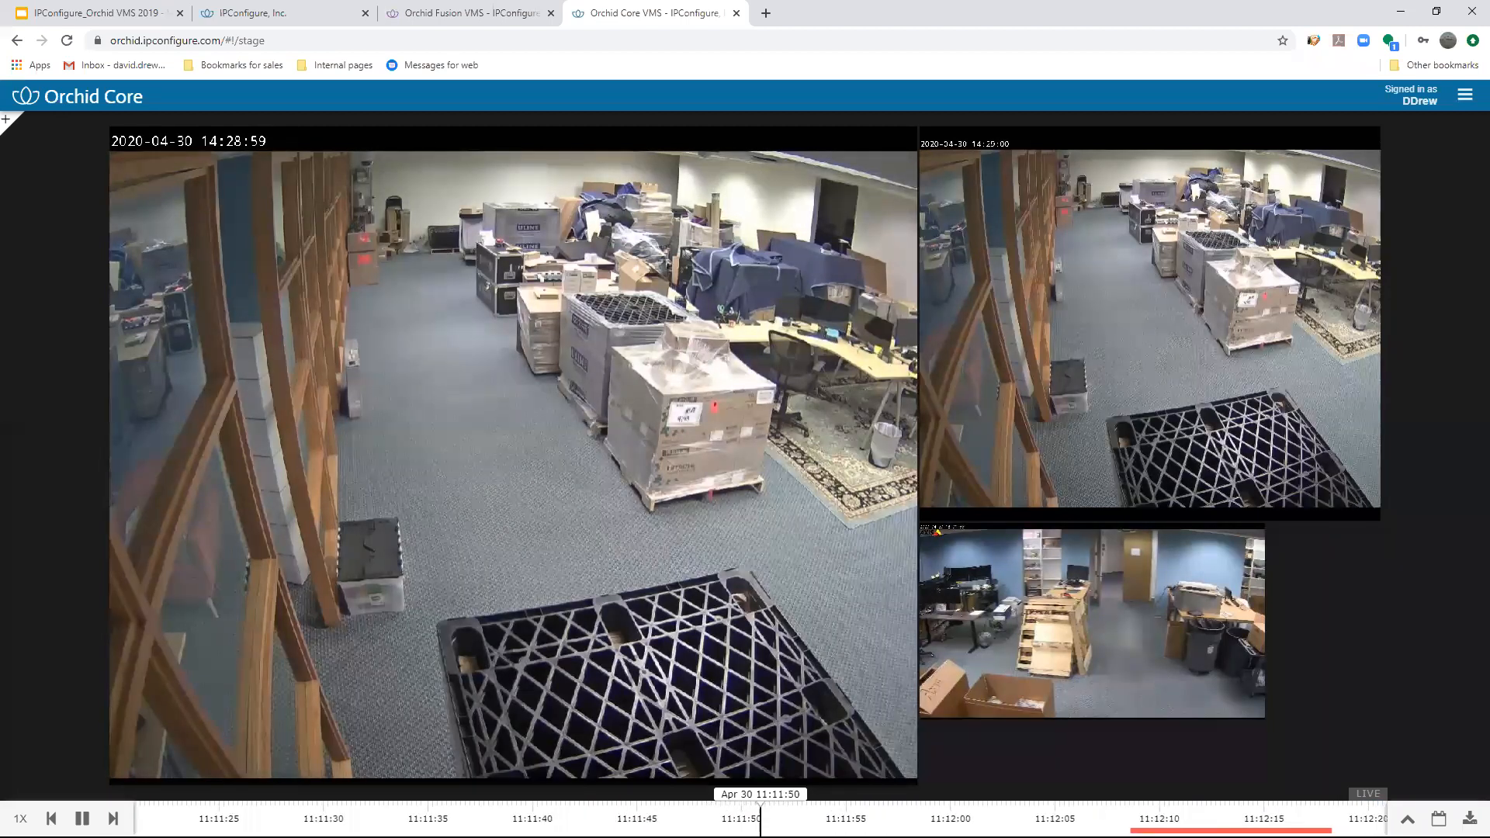
{"action": "scroll", "coordinate": [750, 814], "scroll_direction": "down", "scroll_amount": 10}
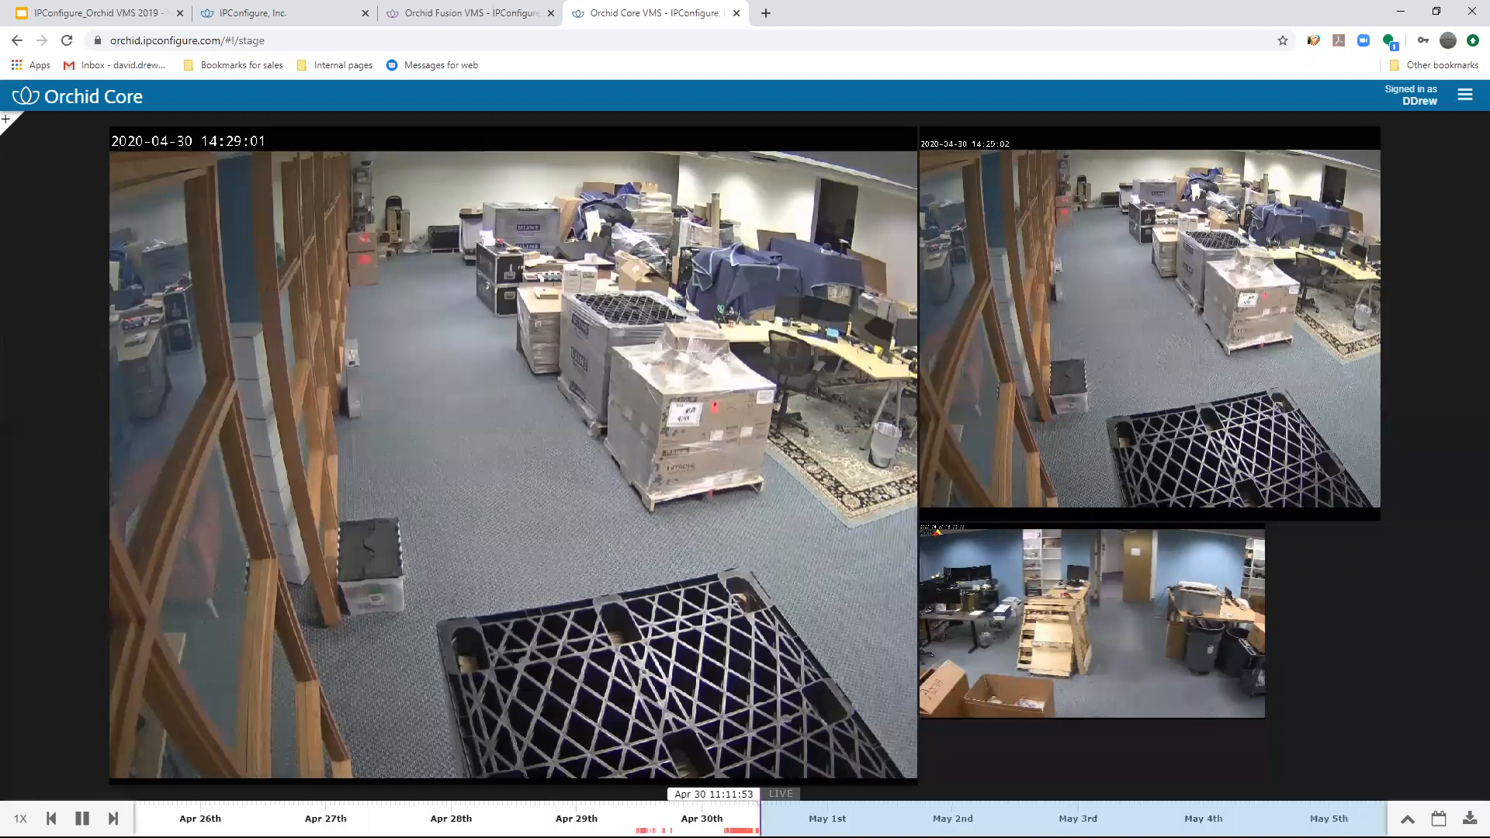
{"action": "scroll", "coordinate": [750, 814], "scroll_direction": "up", "scroll_amount": 10}
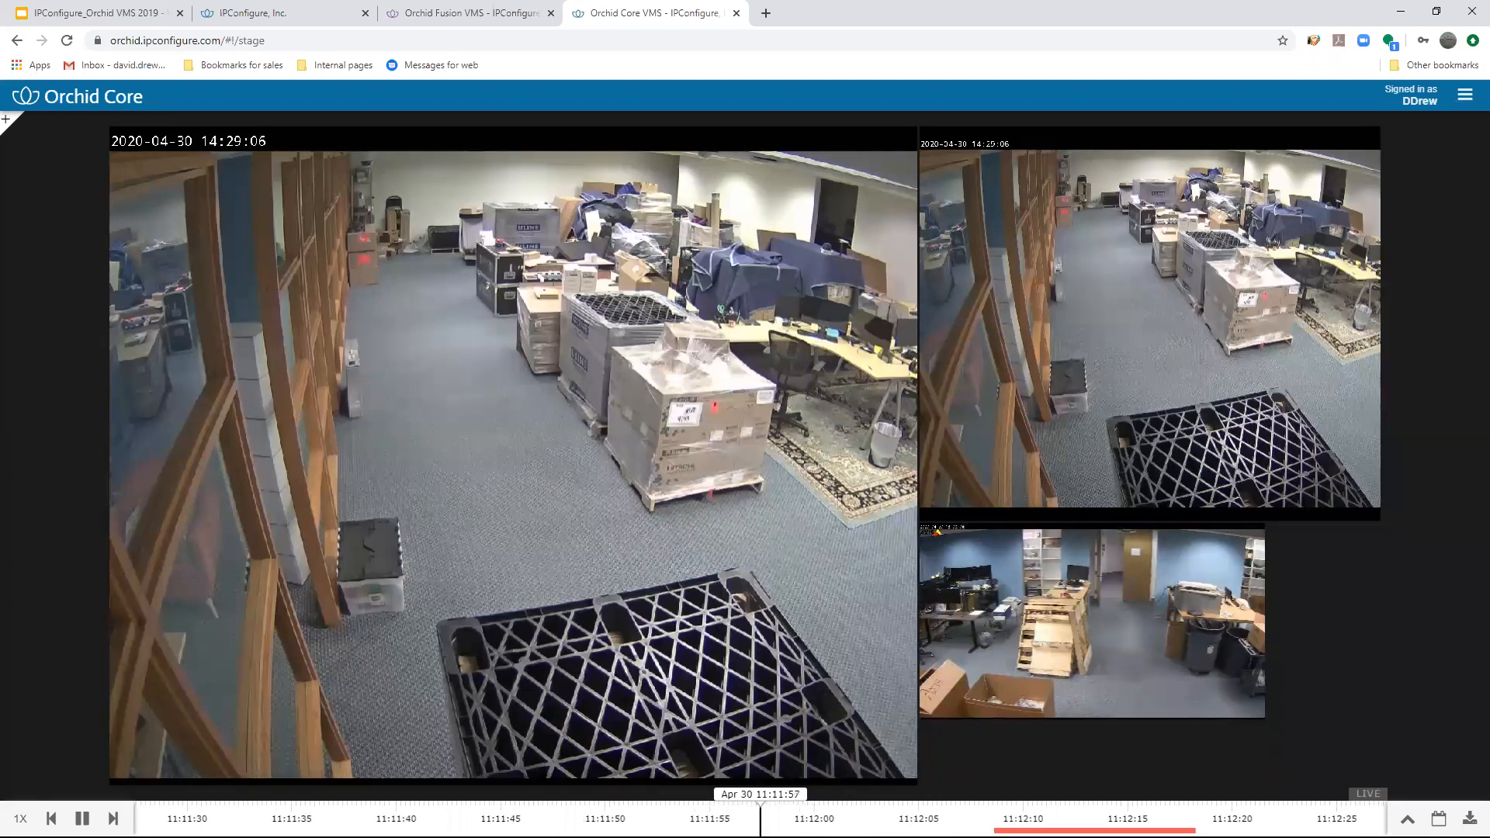
{"action": "left_click_drag", "start_coordinate": [975, 819], "coordinate": [761, 819]}
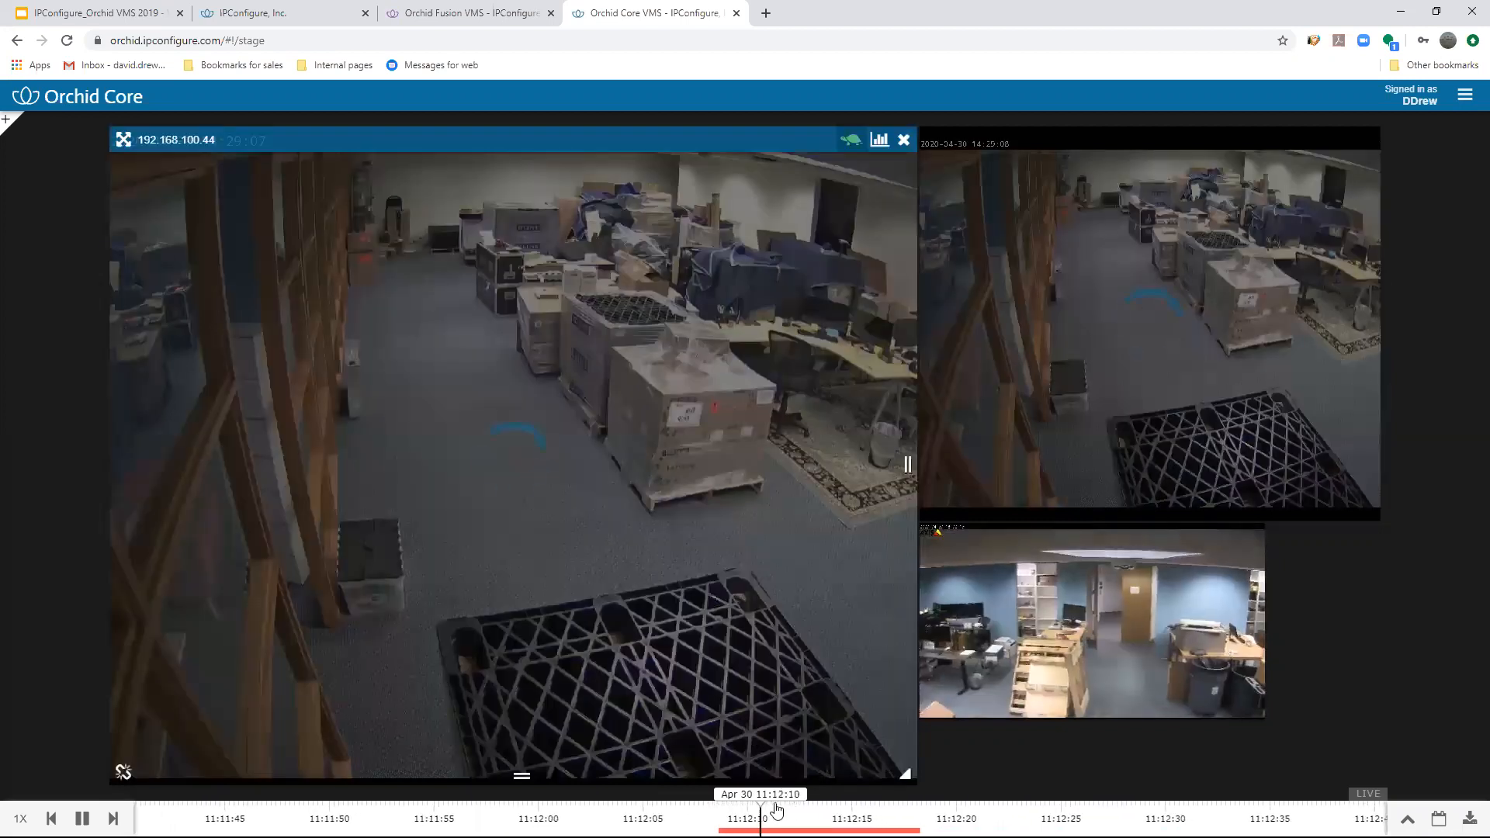
- Zoom the timeline out to show whole days and play back recordings from April 27 and April 24
{"action": "scroll", "coordinate": [687, 799], "scroll_direction": "down", "scroll_amount": 10}
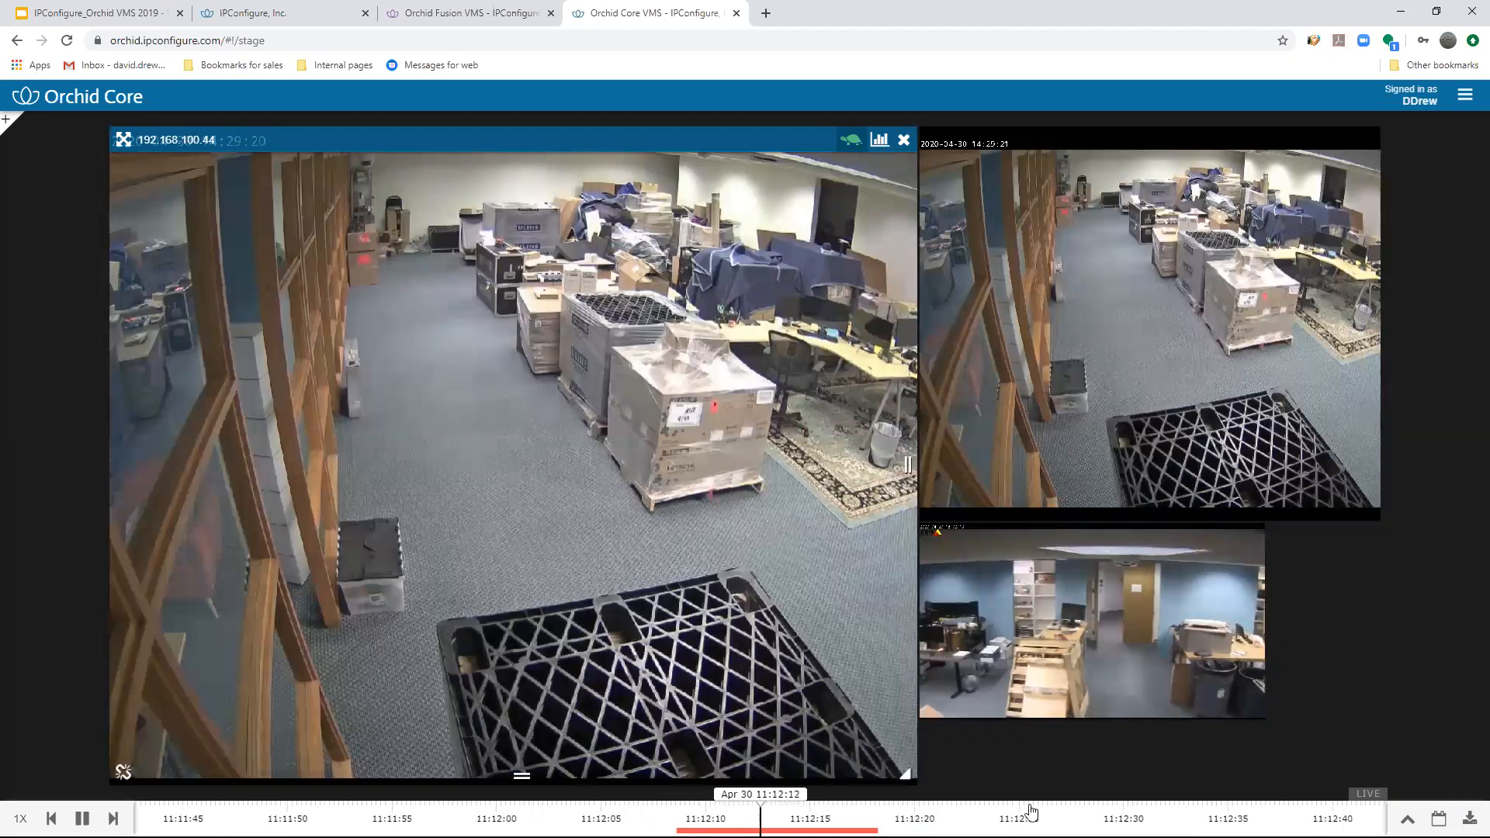
{"action": "scroll", "coordinate": [687, 819], "scroll_direction": "down", "scroll_amount": 10}
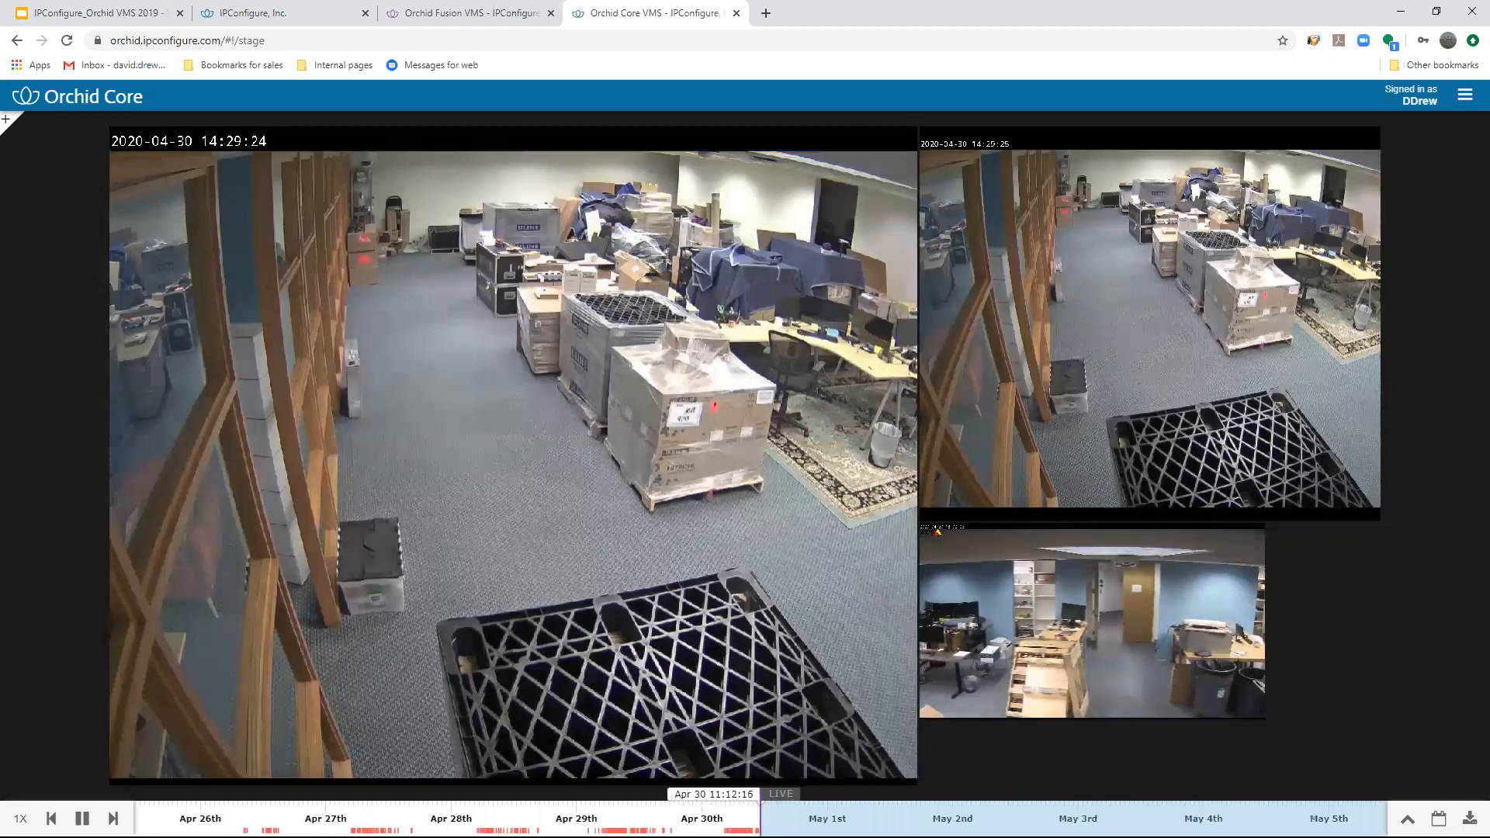
{"action": "left_click", "coordinate": [351, 824]}
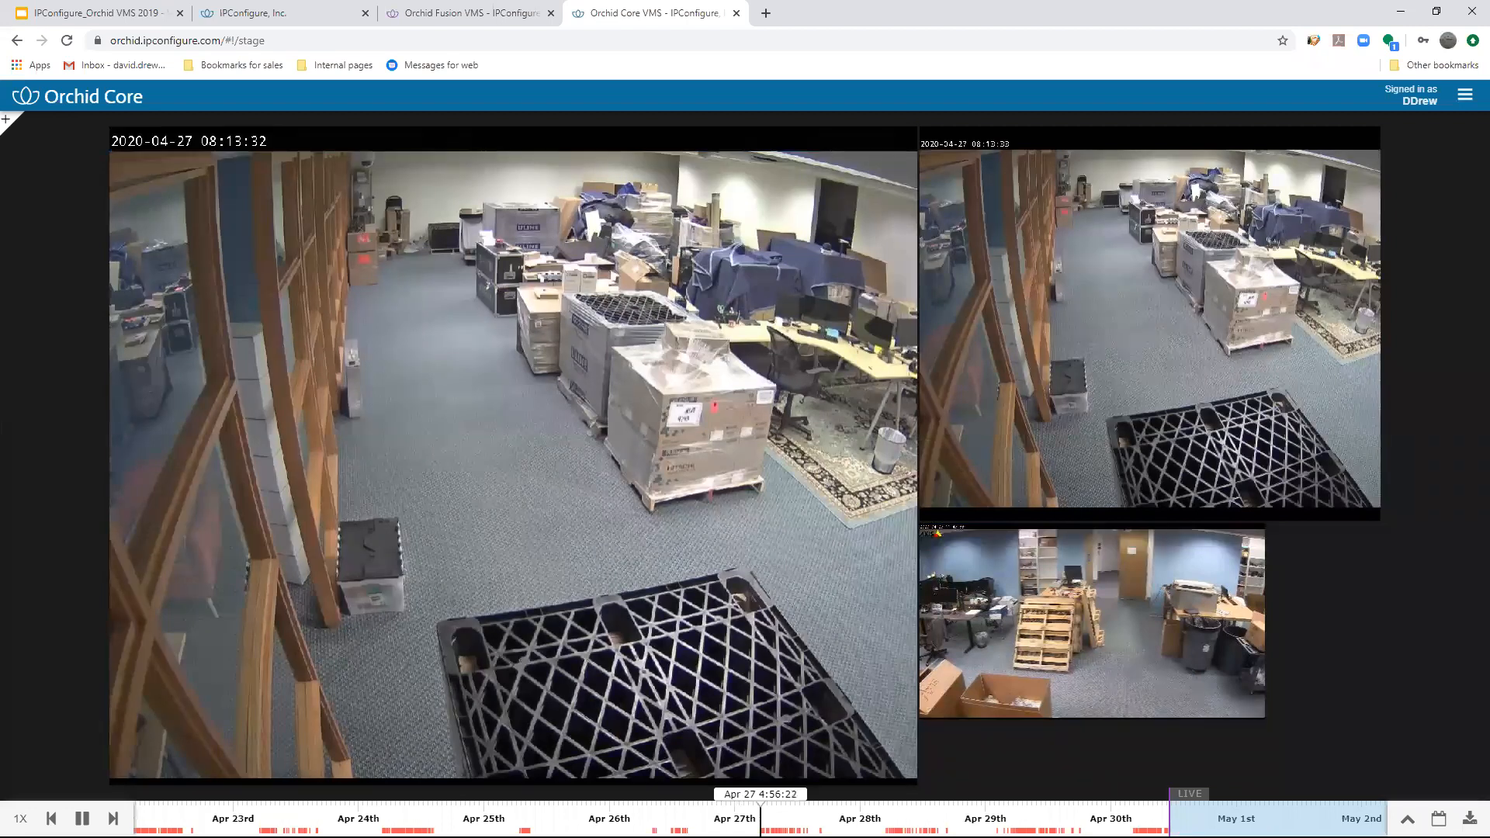
{"action": "left_click", "coordinate": [382, 824]}
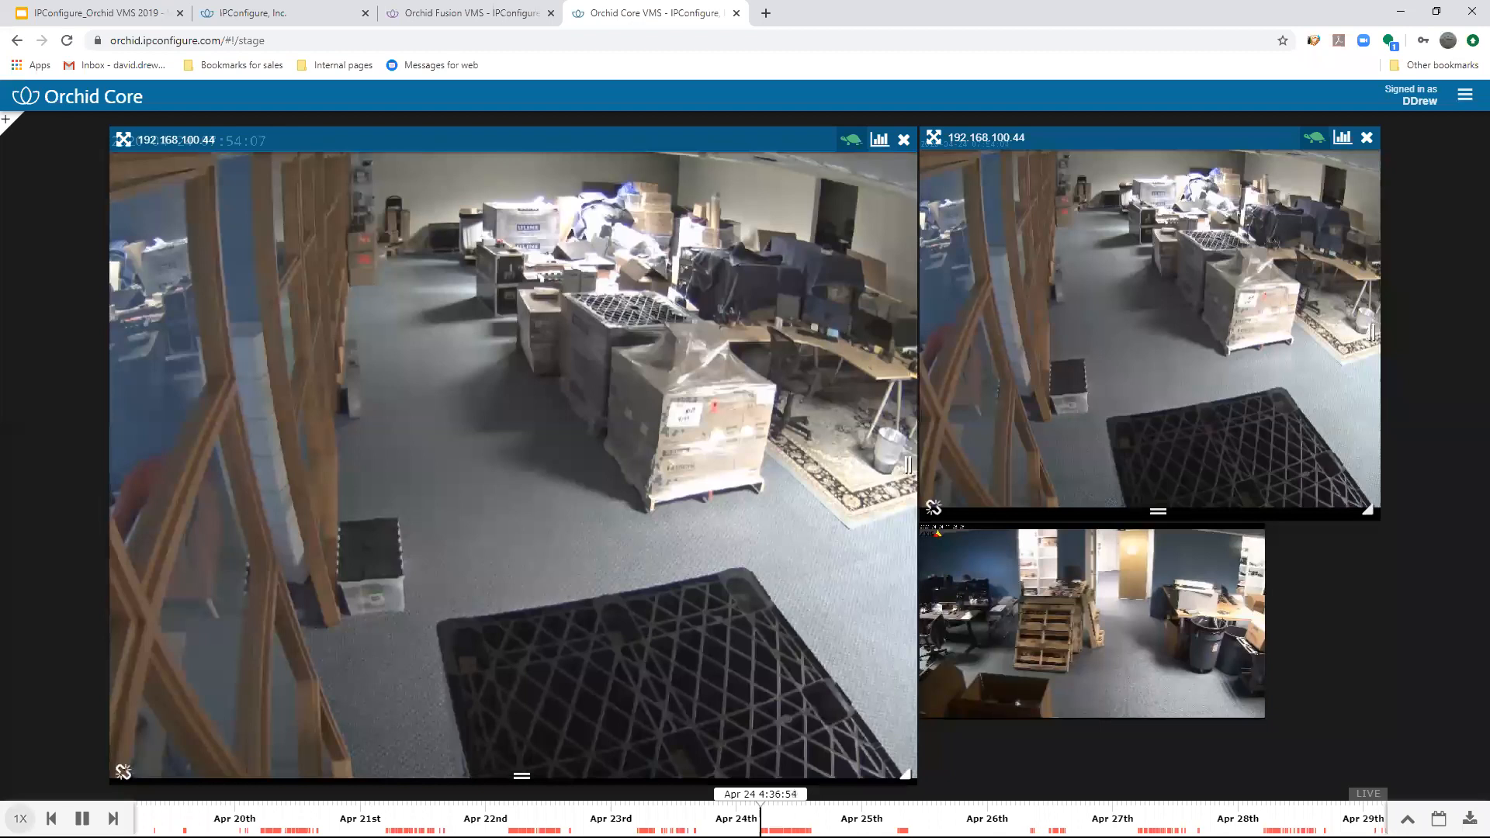
- Try out the playback speed control, slow playback to 1/4x and restore the speed to 1x
{"action": "left_click", "coordinate": [21, 818]}
{"action": "left_click_drag", "start_coordinate": [24, 745], "coordinate": [10, 636]}
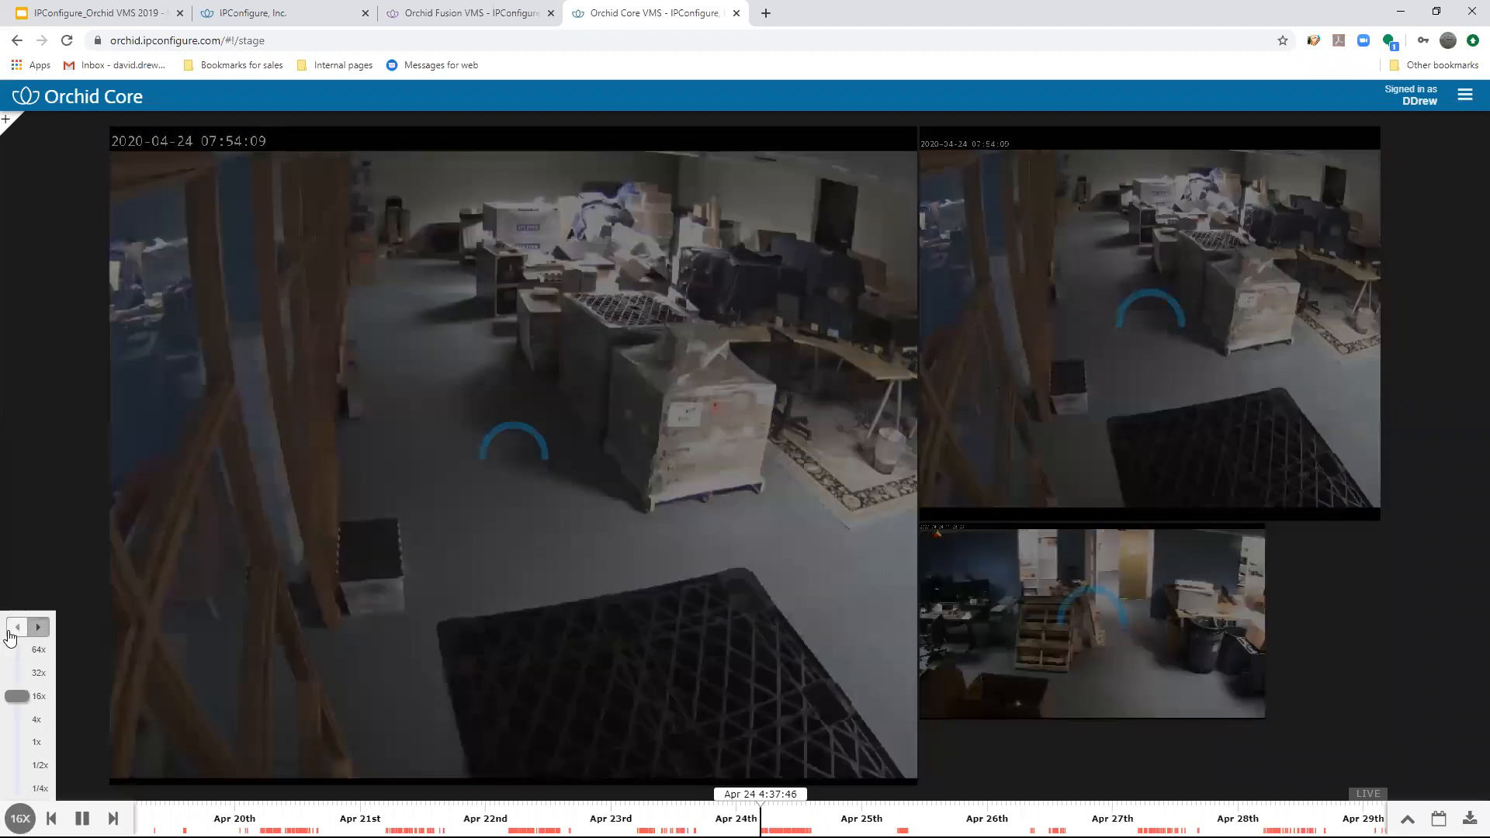
{"action": "left_click", "coordinate": [17, 788]}
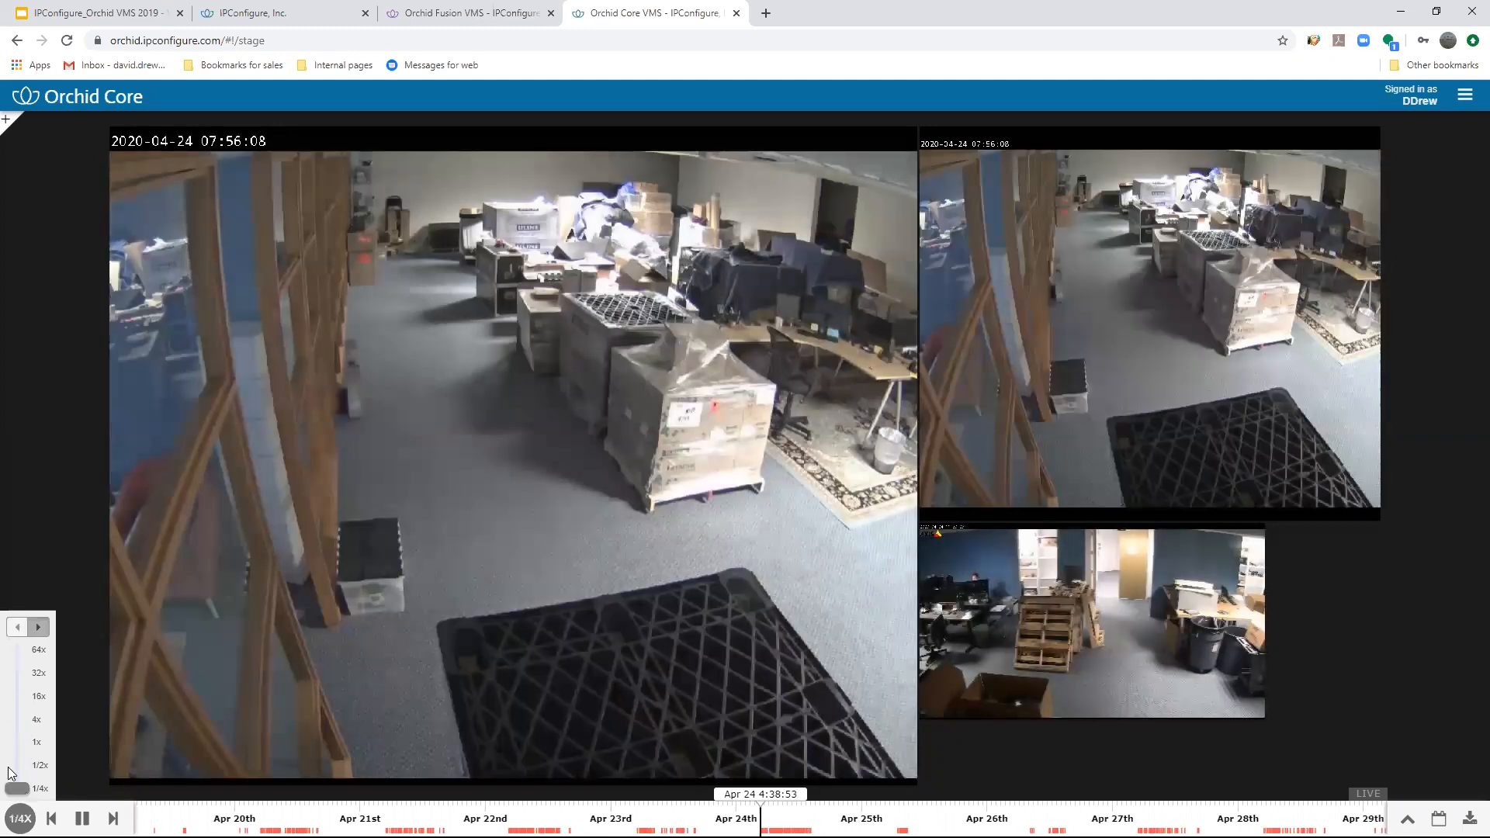
{"action": "left_click_drag", "start_coordinate": [17, 788], "coordinate": [20, 746]}
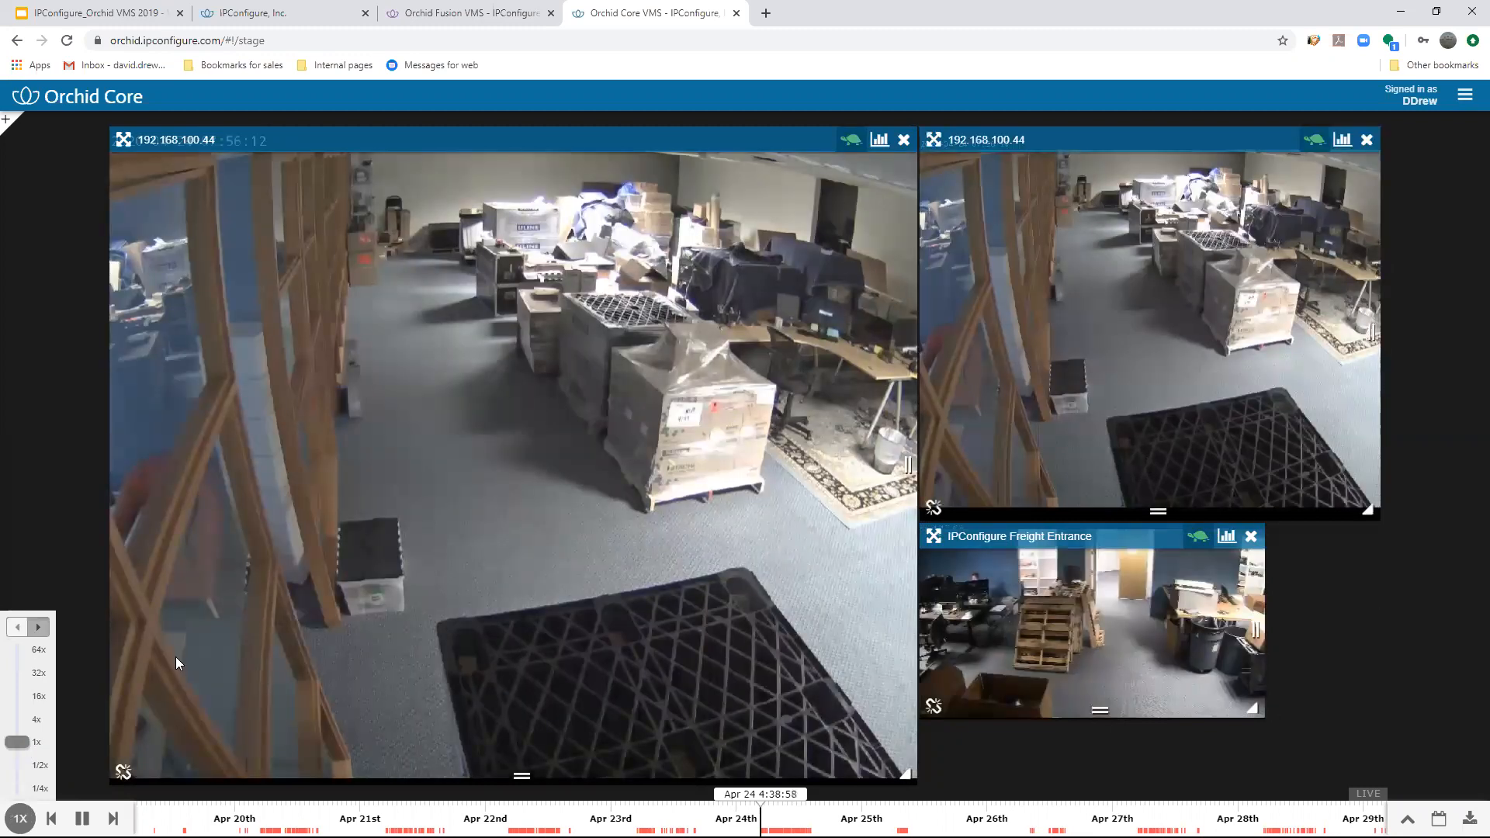
- Return the views to live video, then play back footage from about 21:23 on April 25 using the expanded timeline
{"action": "left_click", "coordinate": [1366, 795]}
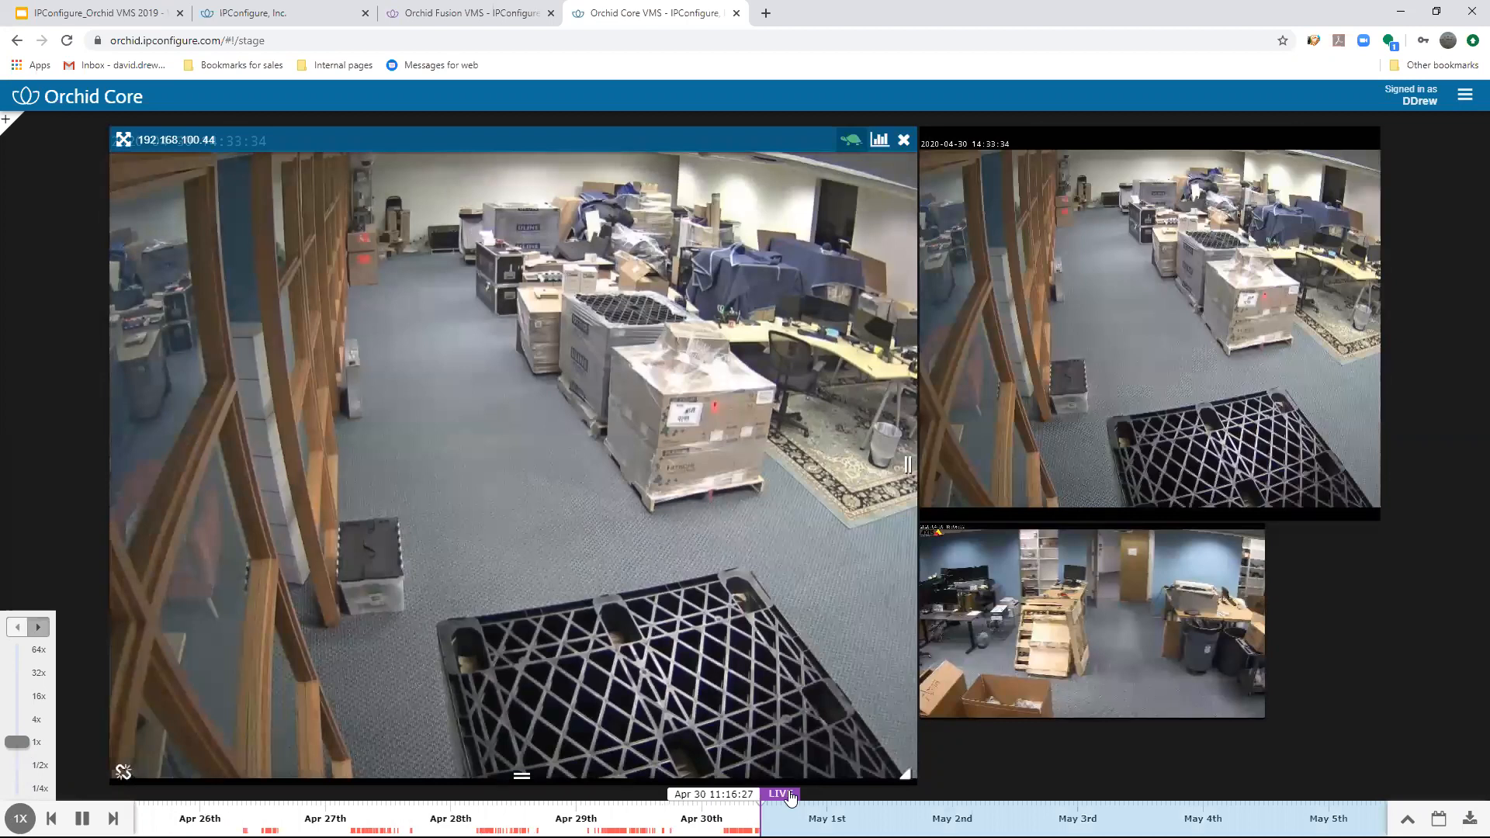
{"action": "left_click", "coordinate": [790, 798]}
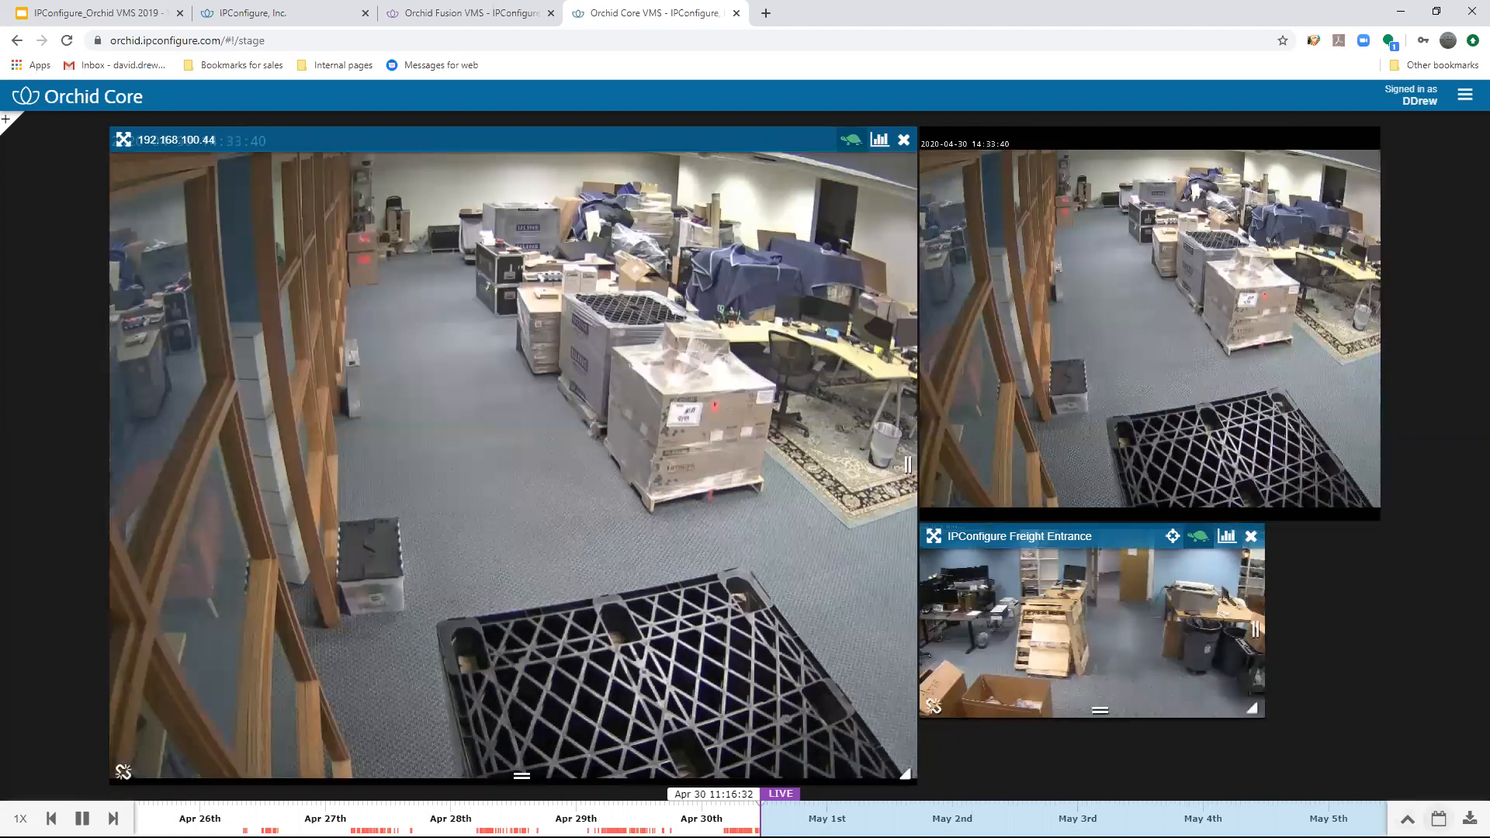
{"action": "left_click", "coordinate": [1407, 819]}
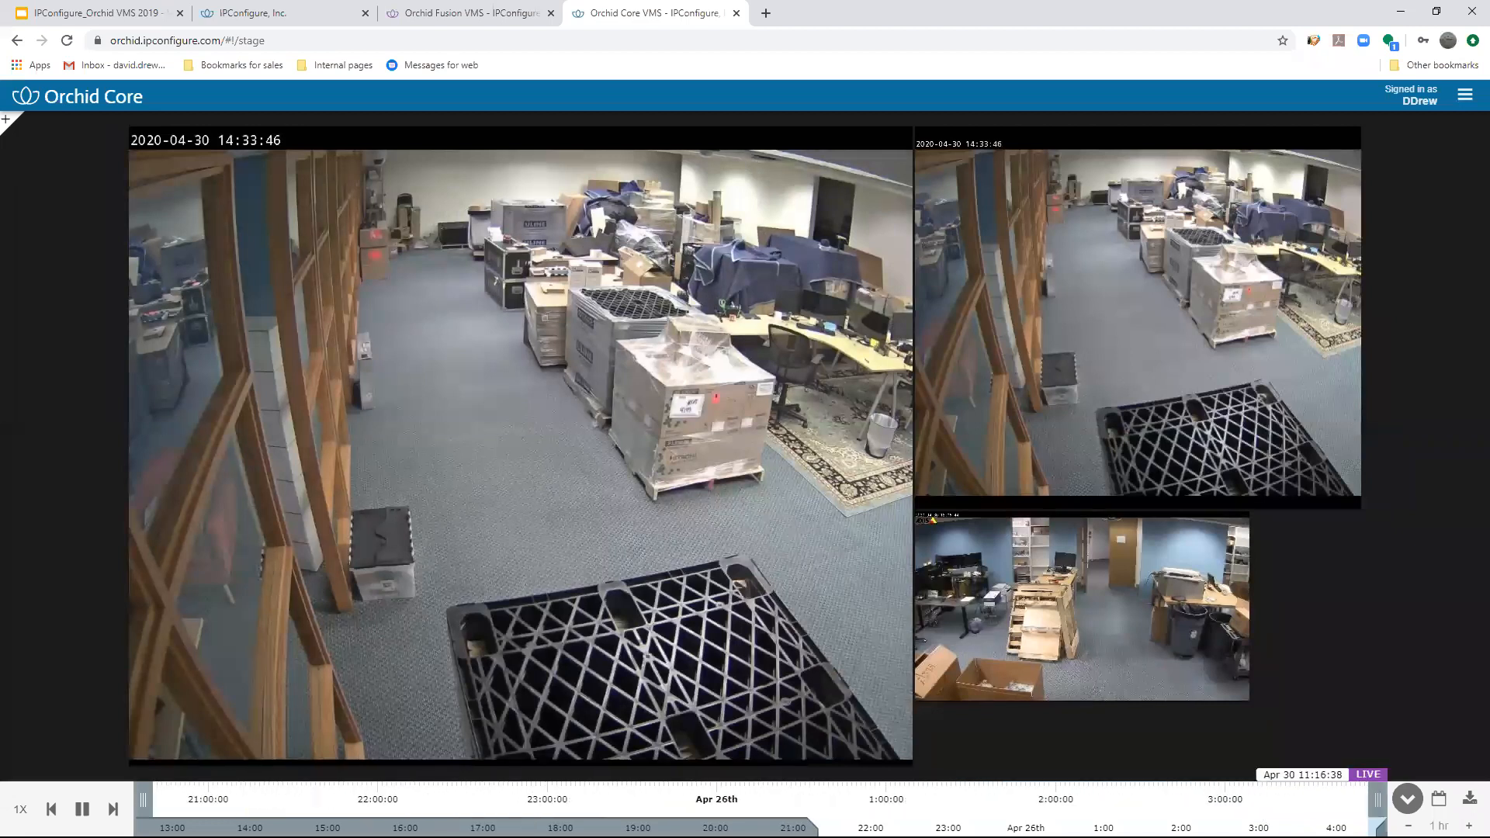
{"action": "left_click", "coordinate": [153, 801]}
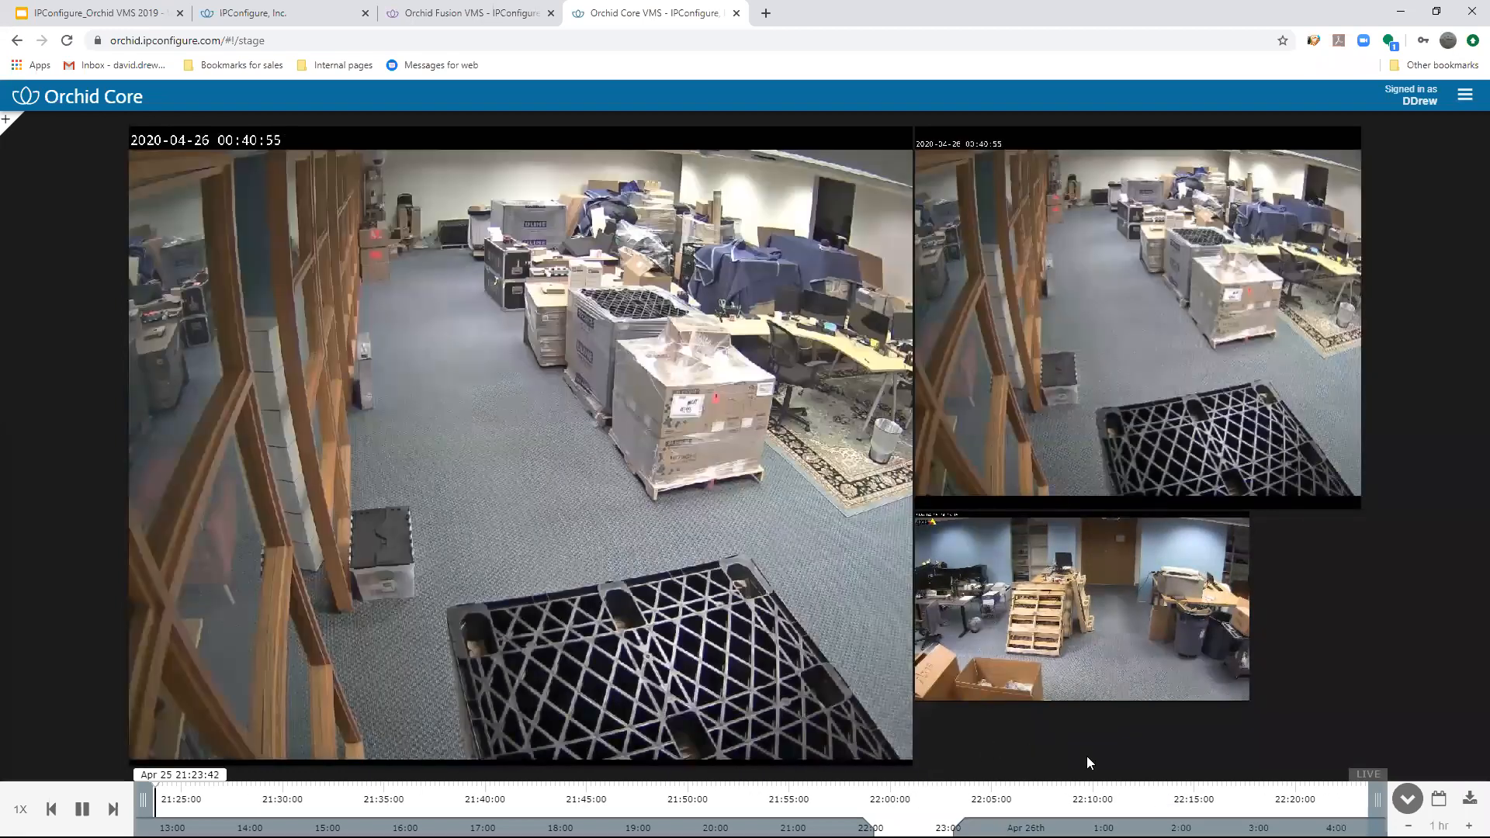
- Use date/time navigation to play footage from April 20, 2020 at 21:00, then return the views to live
{"action": "left_click", "coordinate": [1438, 796]}
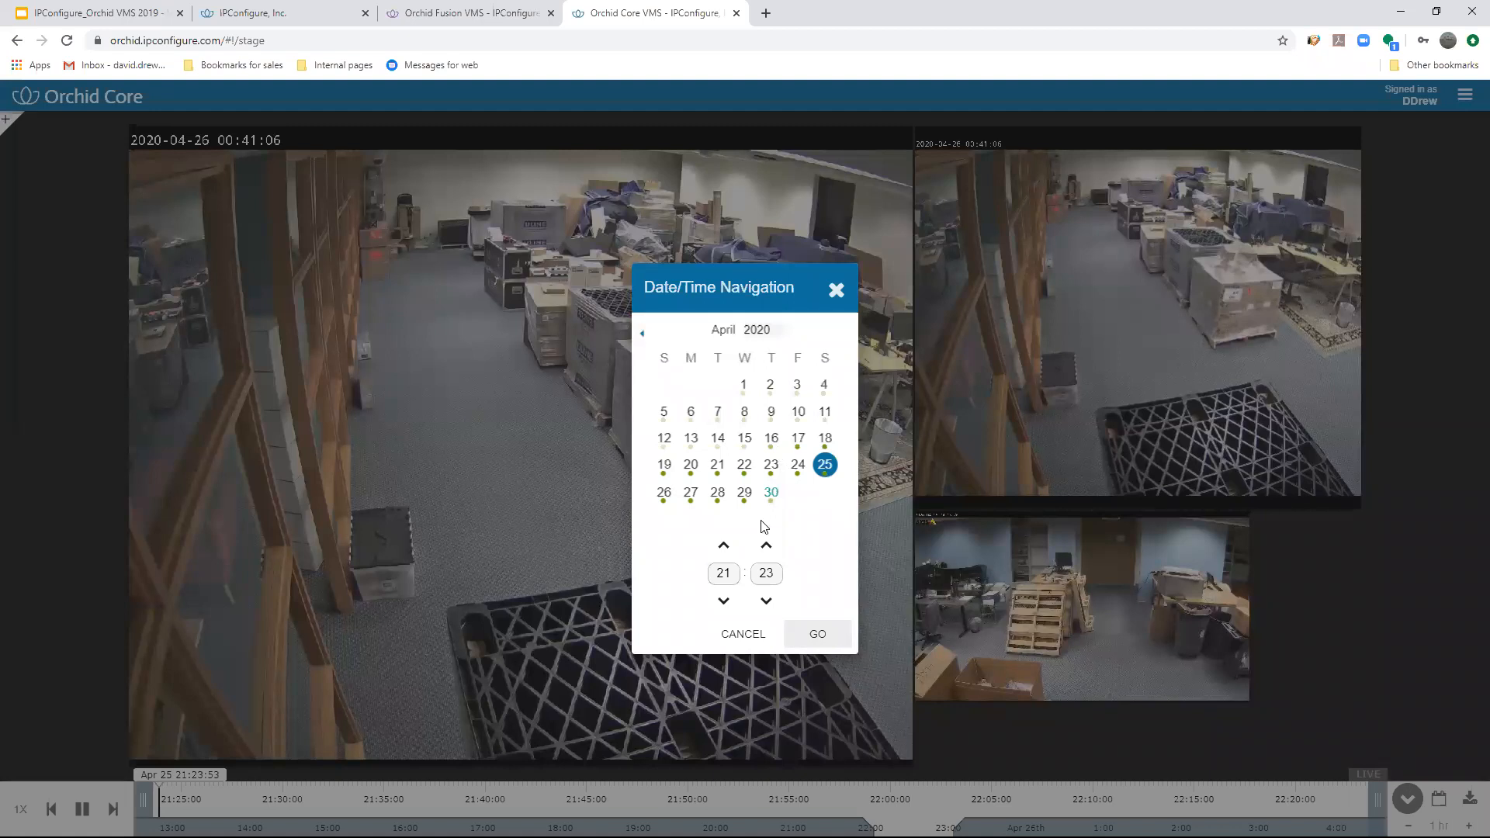
{"action": "left_click", "coordinate": [696, 466]}
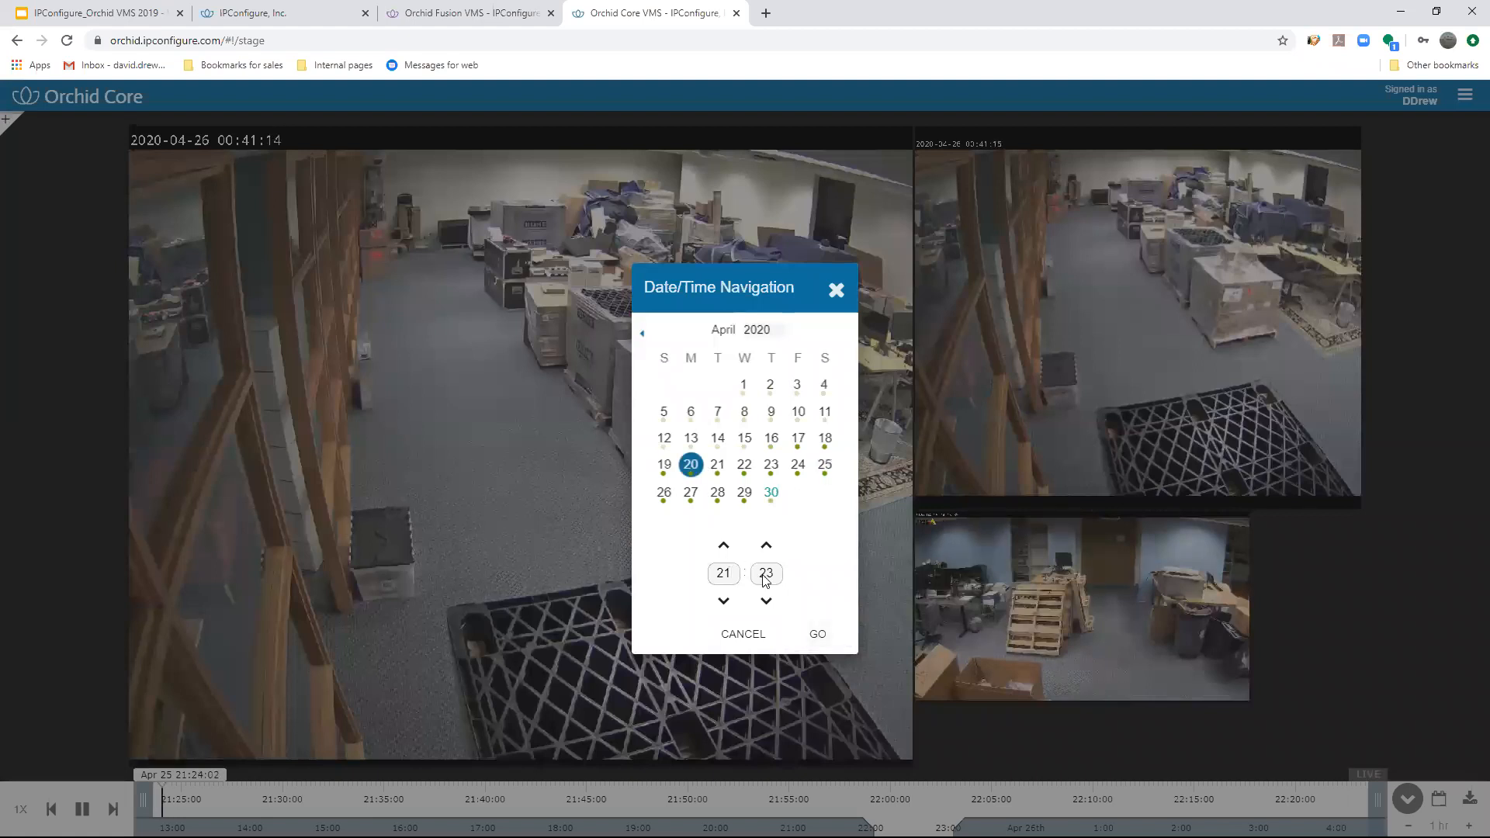
{"action": "double_click", "coordinate": [776, 574]}
{"action": "type", "text": "00"}
{"action": "left_click", "coordinate": [786, 634]}
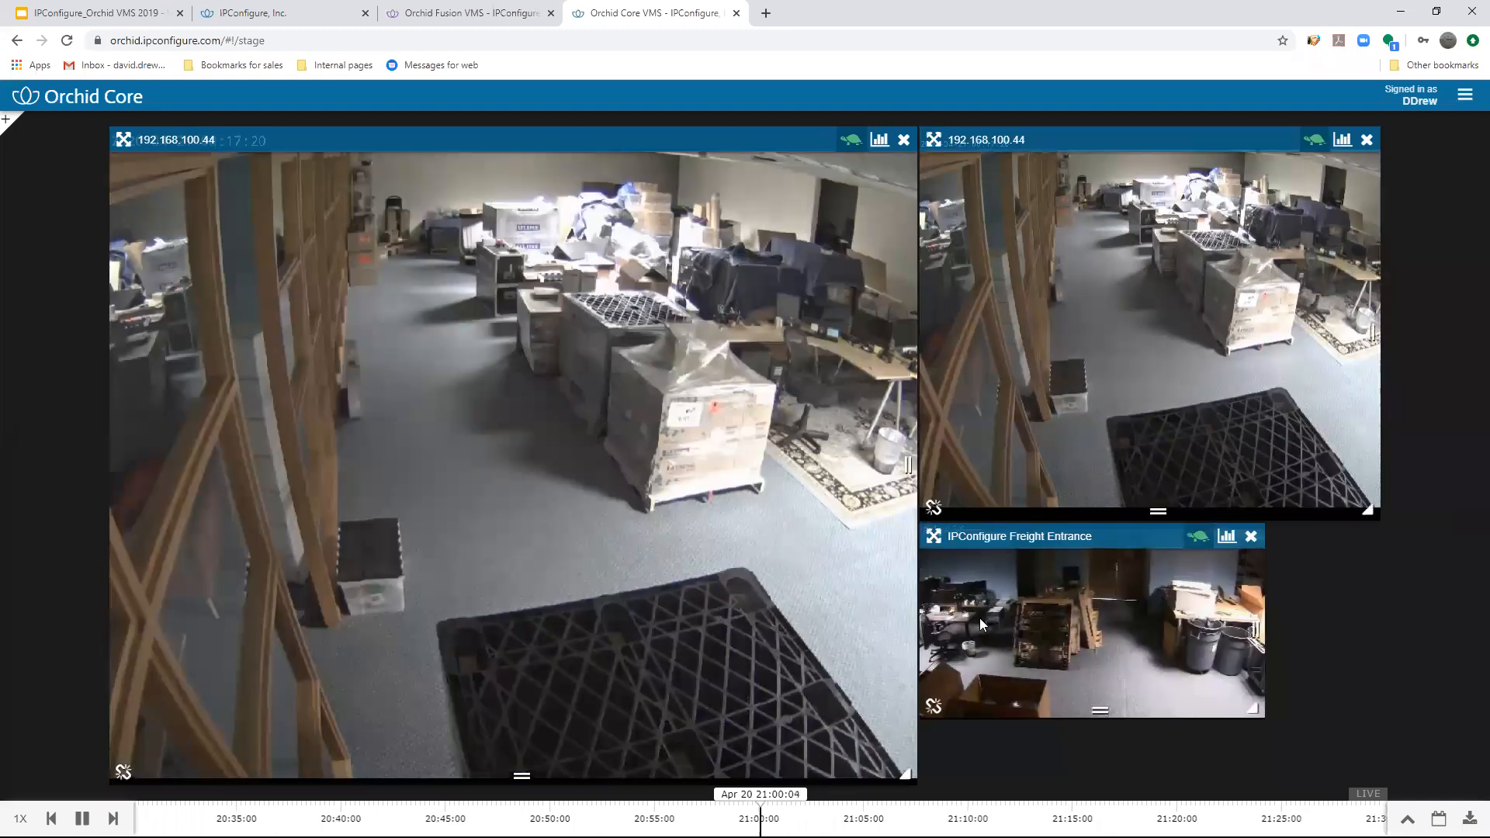
{"action": "left_click", "coordinate": [1368, 795]}
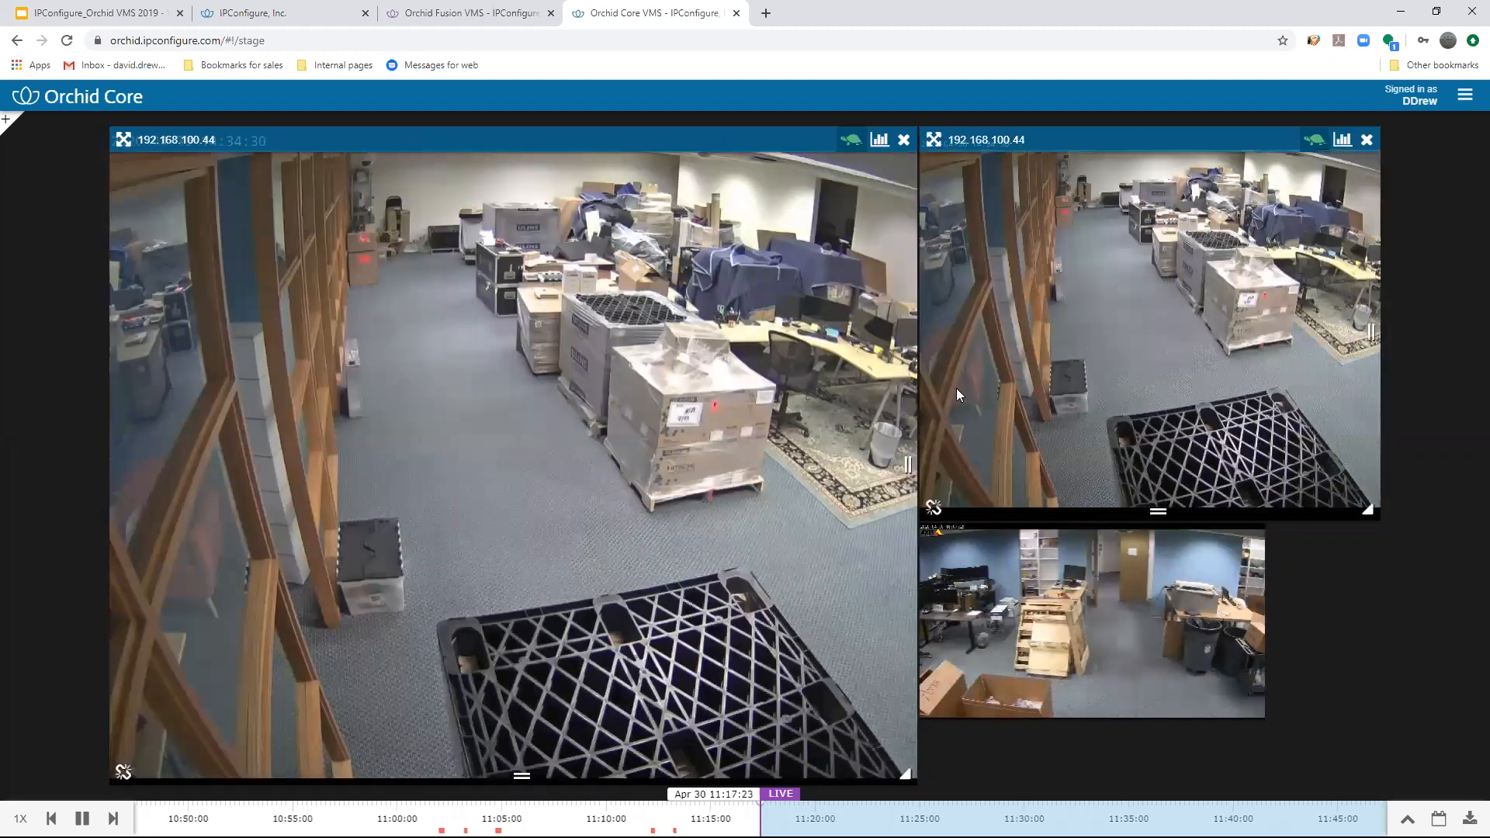
- Remove the IPConfigure Freight Entrance view and enlarge the smaller 192.168.100.44 view to the full height of the stage
{"action": "left_click", "coordinate": [1252, 532]}
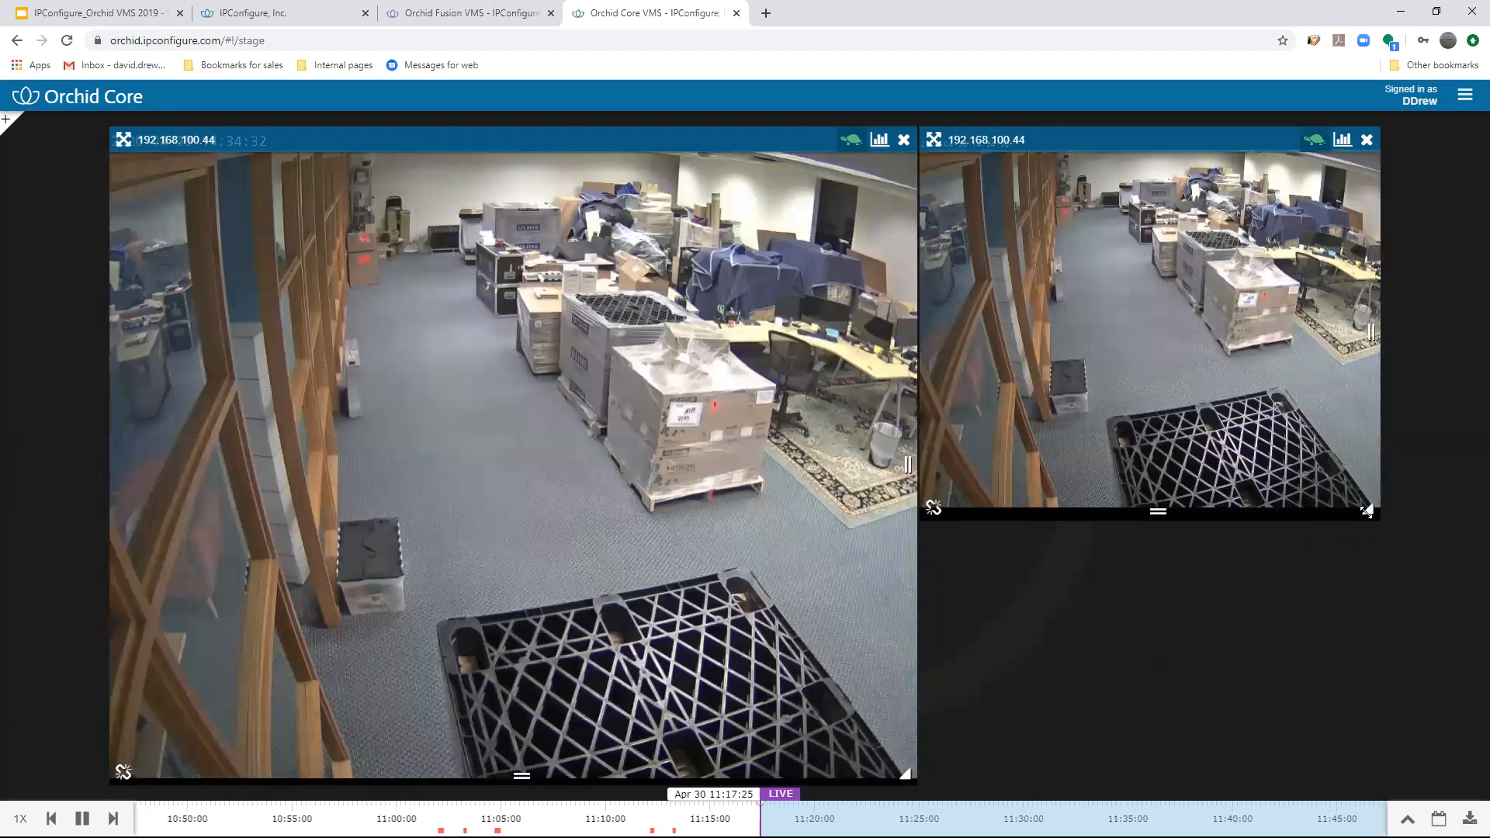
{"action": "left_click_drag", "start_coordinate": [1368, 510], "coordinate": [1411, 764]}
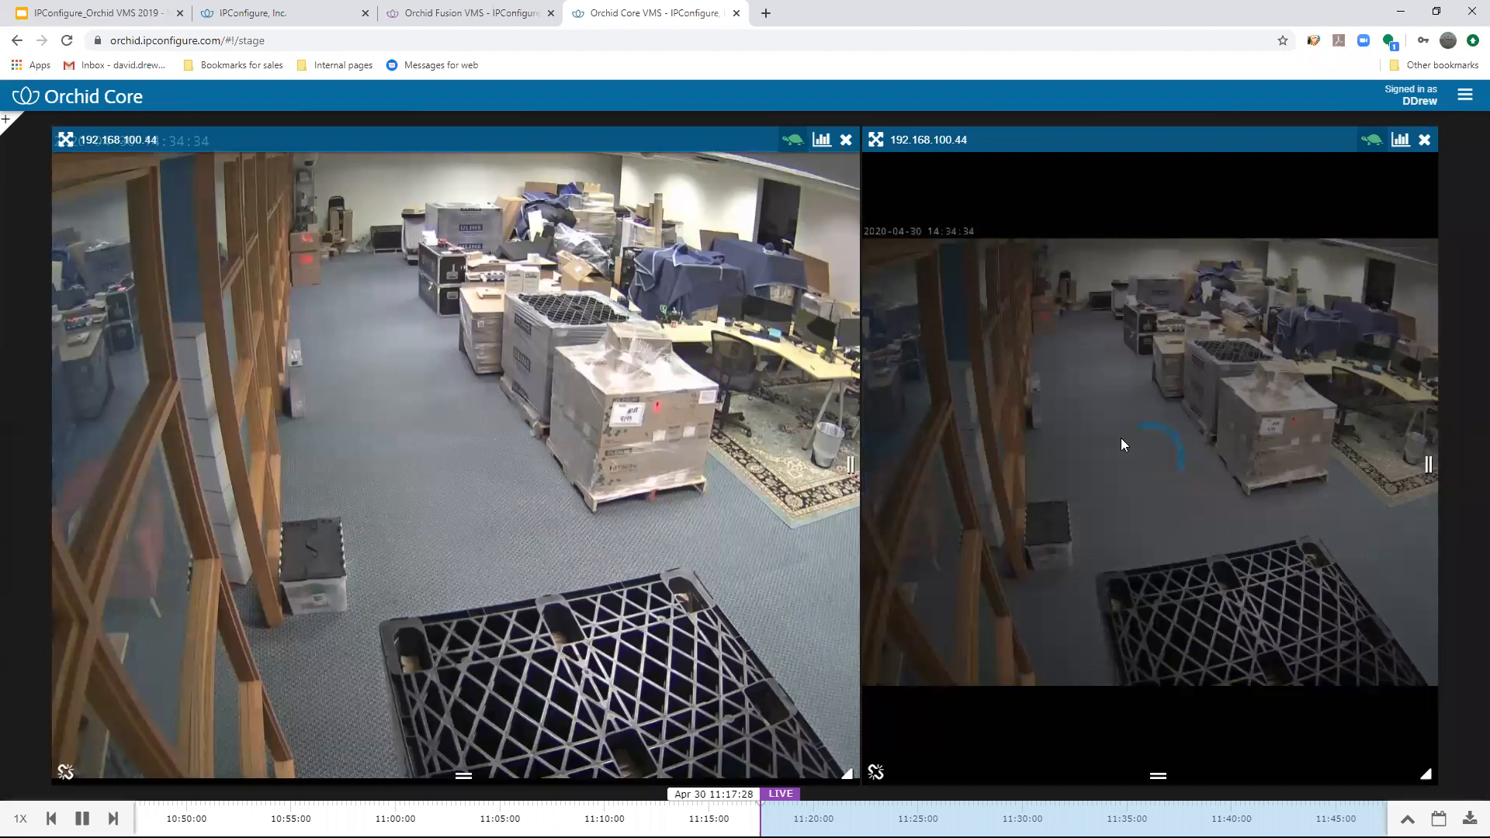
- Give the second 192.168.100.44 view its own timeline and move the main timeline's playback back to about 10:50 on April 30
{"action": "left_click", "coordinate": [875, 772]}
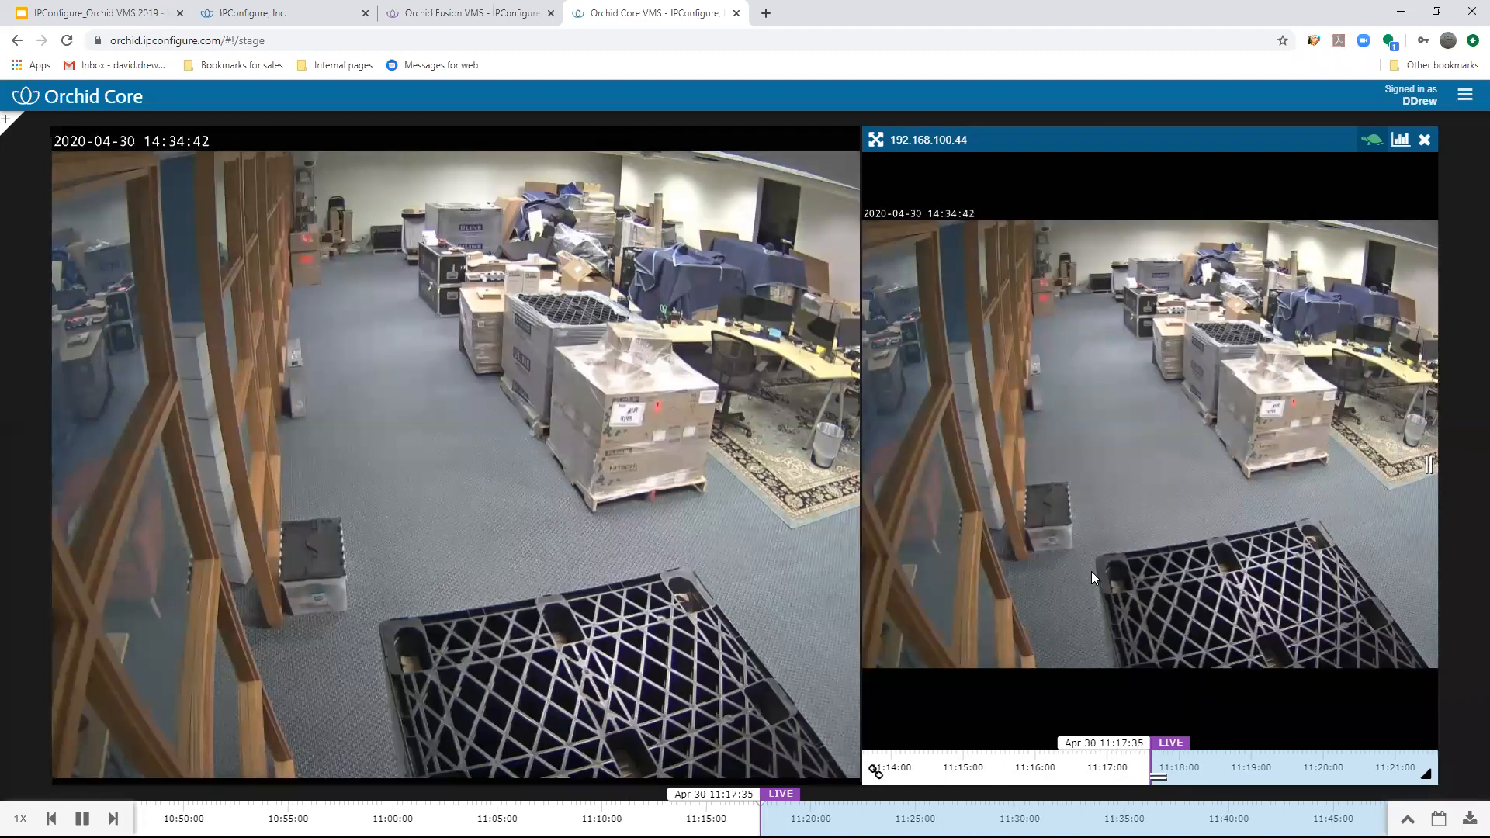
{"action": "left_click_drag", "start_coordinate": [696, 795], "coordinate": [136, 775]}
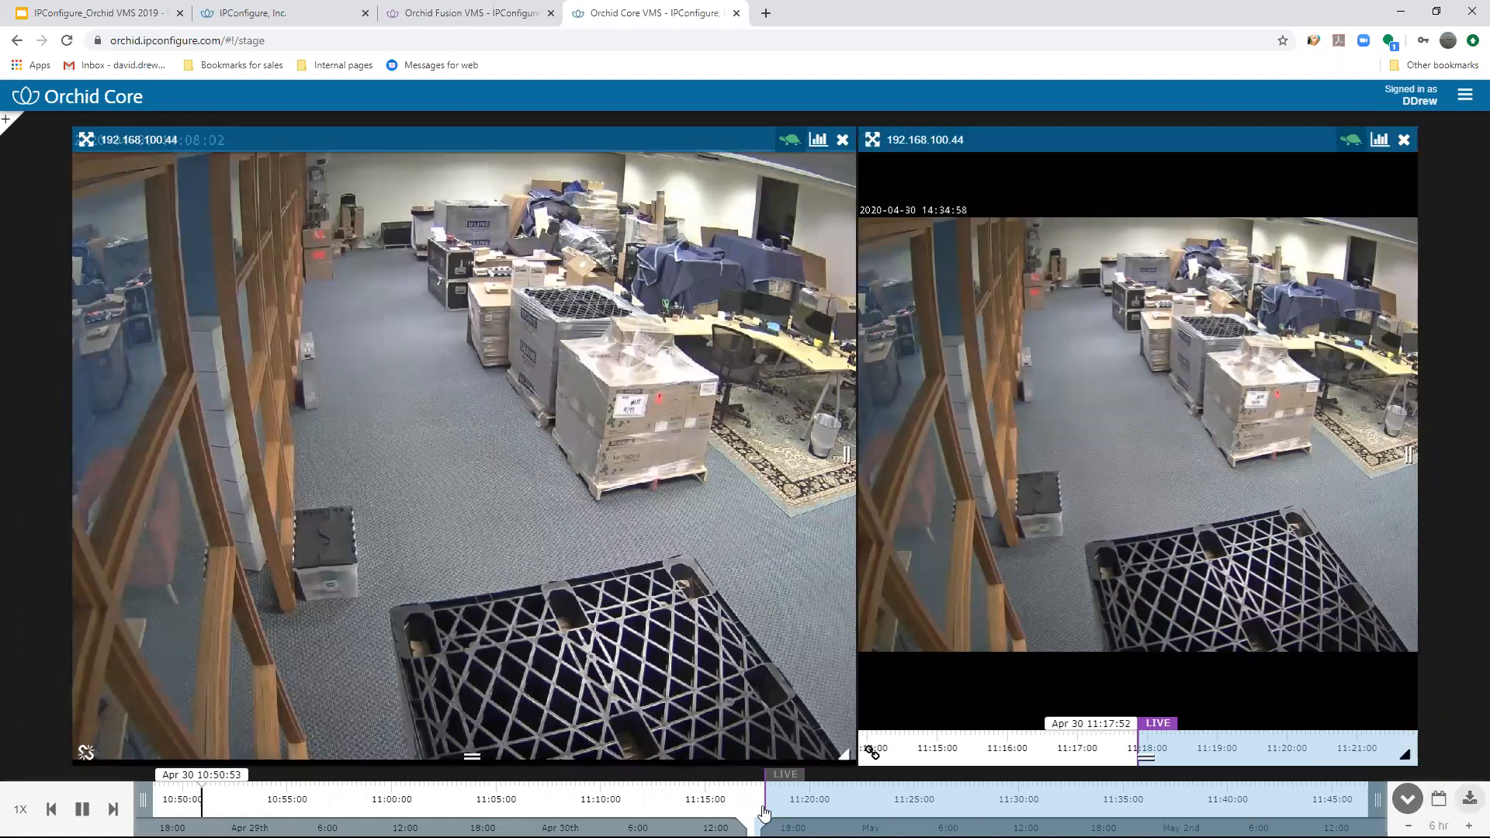
- Adjust the main timeline's range and open the video export for April 30, 2020 from 10:45:36 to 11:18:01
{"action": "left_click_drag", "start_coordinate": [143, 800], "coordinate": [683, 800]}
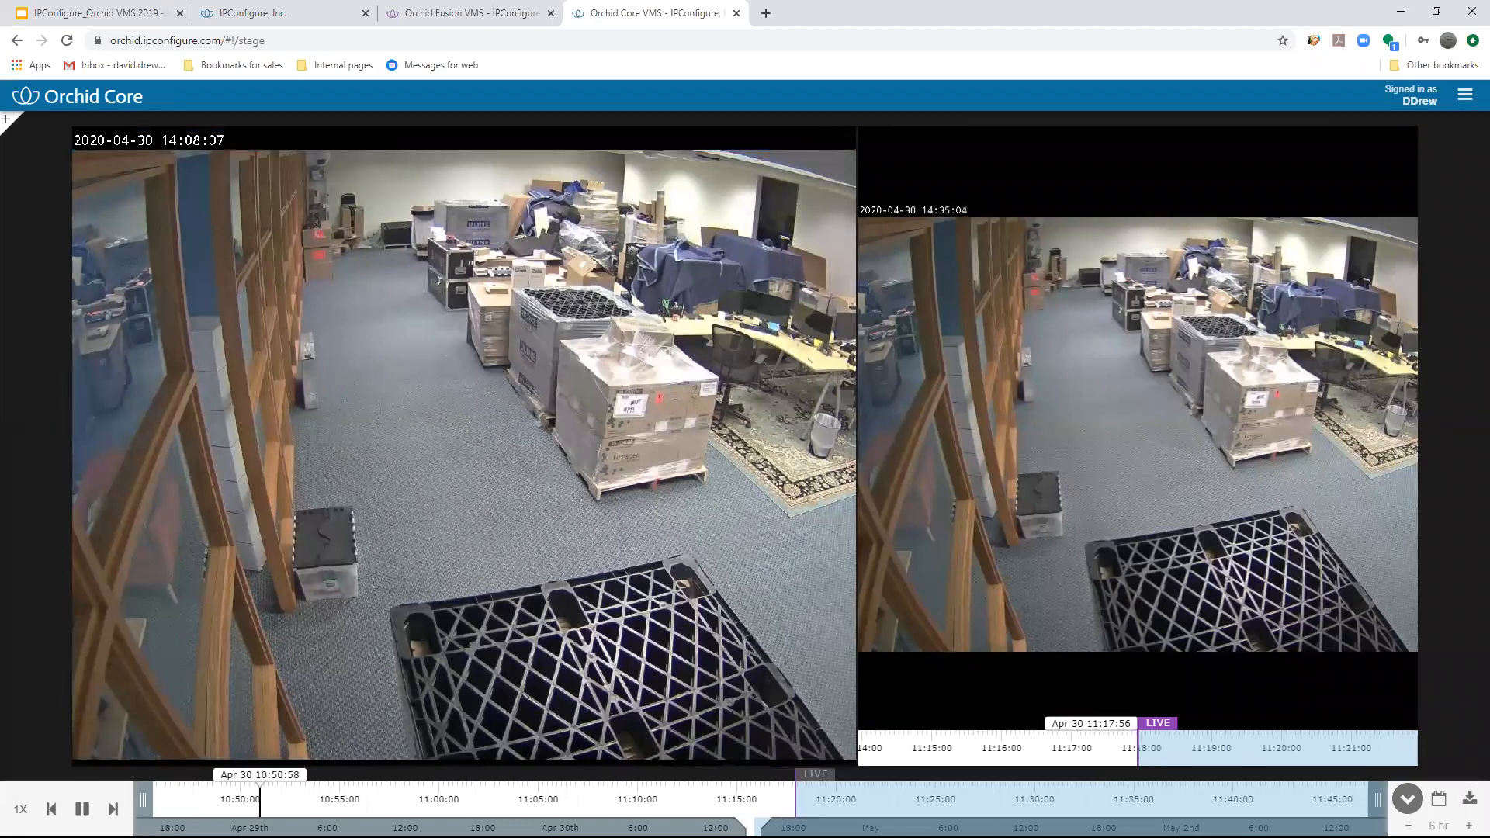
{"action": "left_click", "coordinate": [1469, 797]}
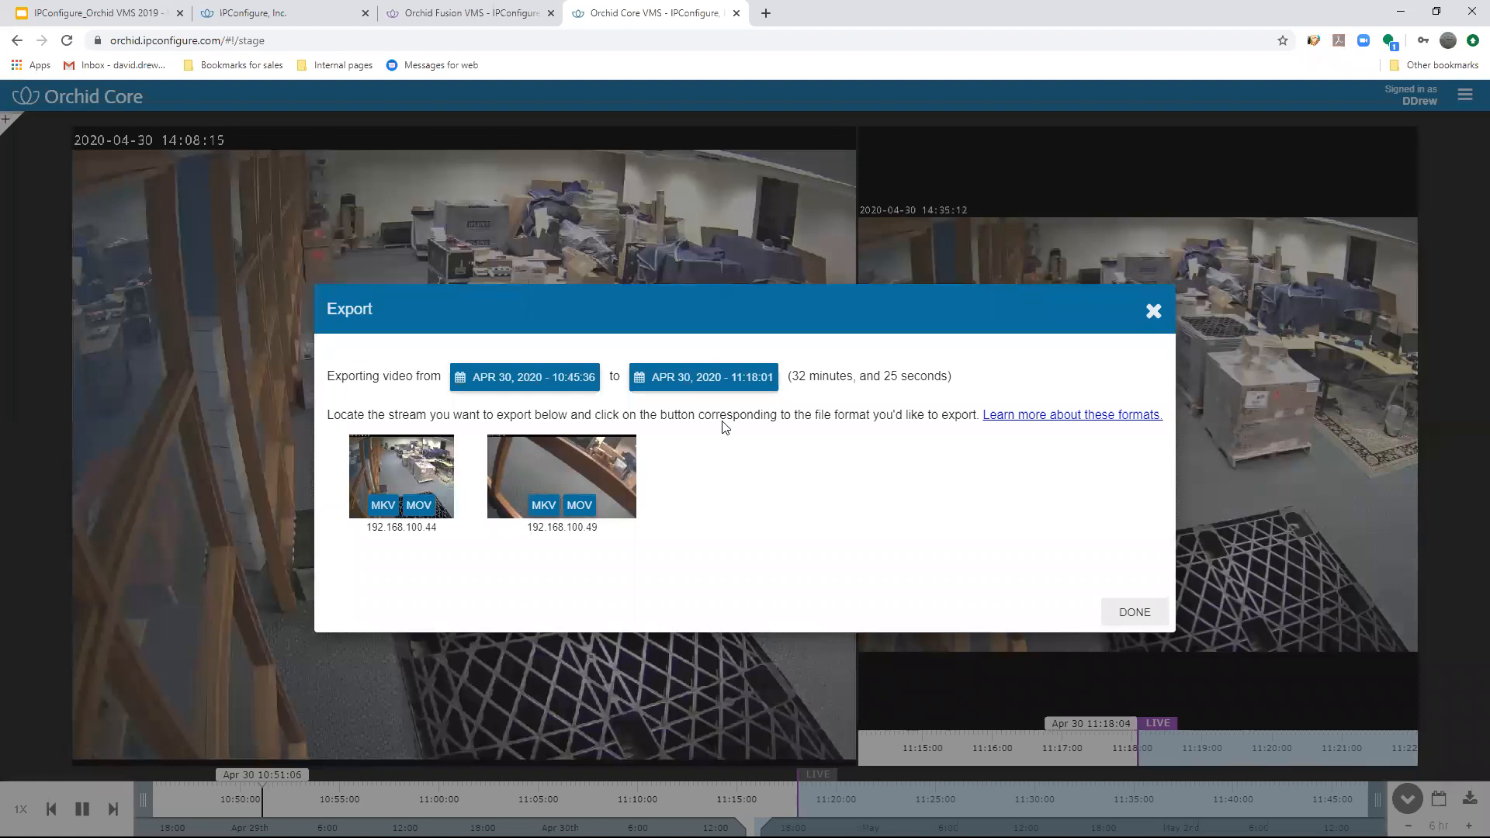
- Set the export start to April 29, 2020 at 12:00:00
{"action": "left_click", "coordinate": [570, 378]}
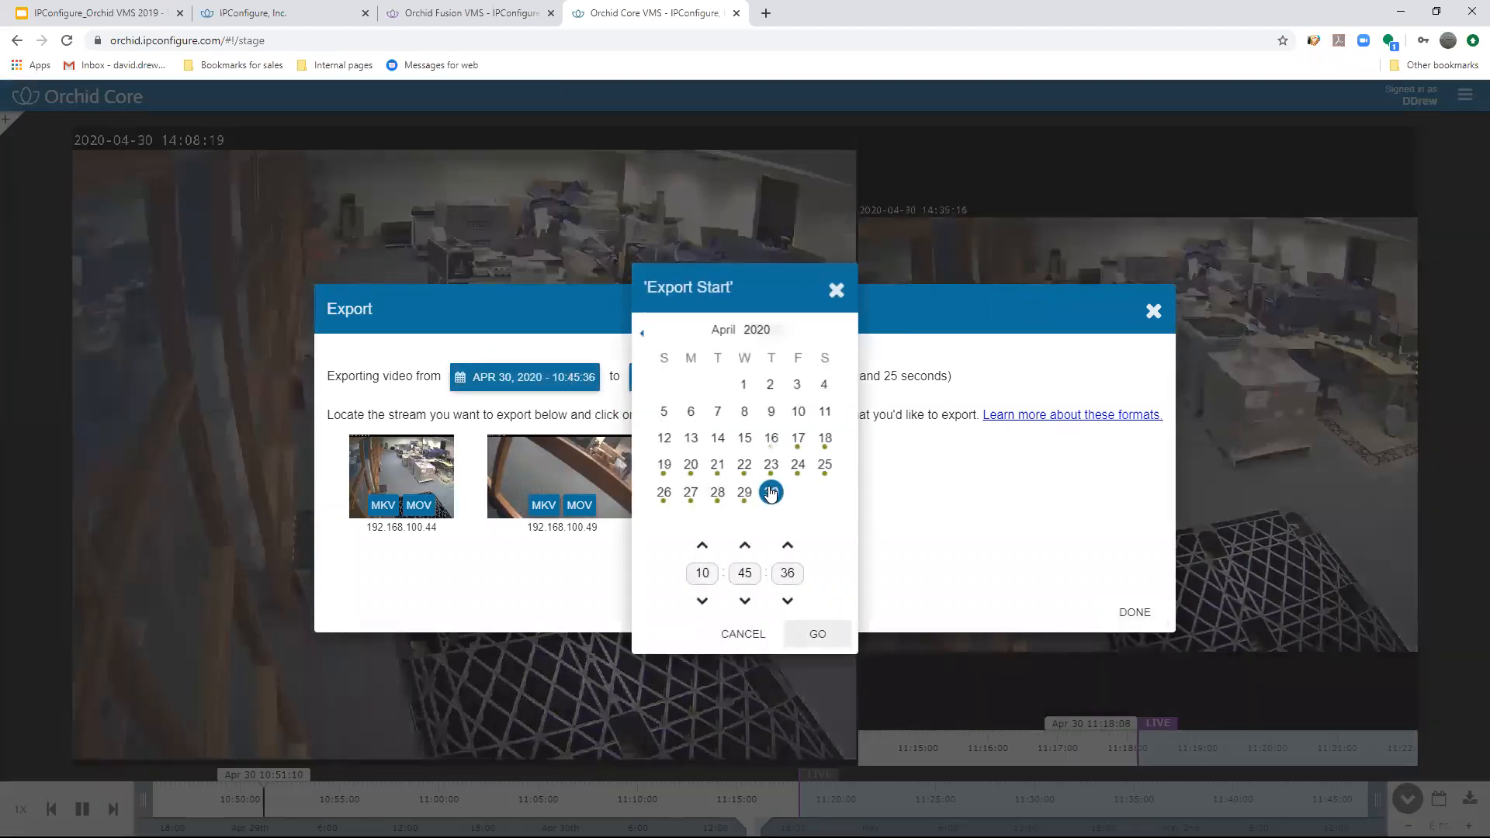
{"action": "left_click", "coordinate": [745, 494]}
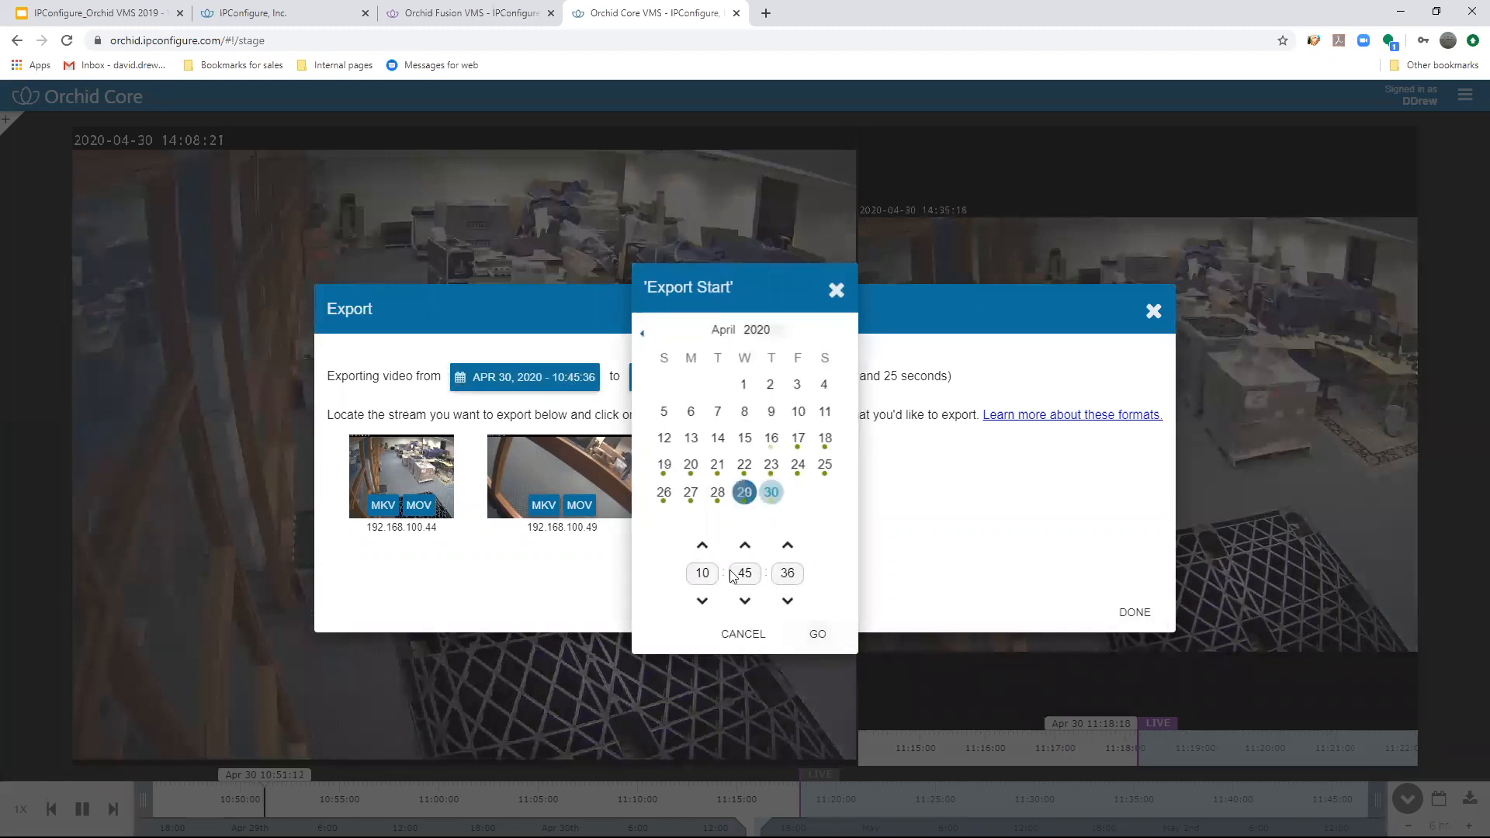
{"action": "left_click", "coordinate": [716, 576]}
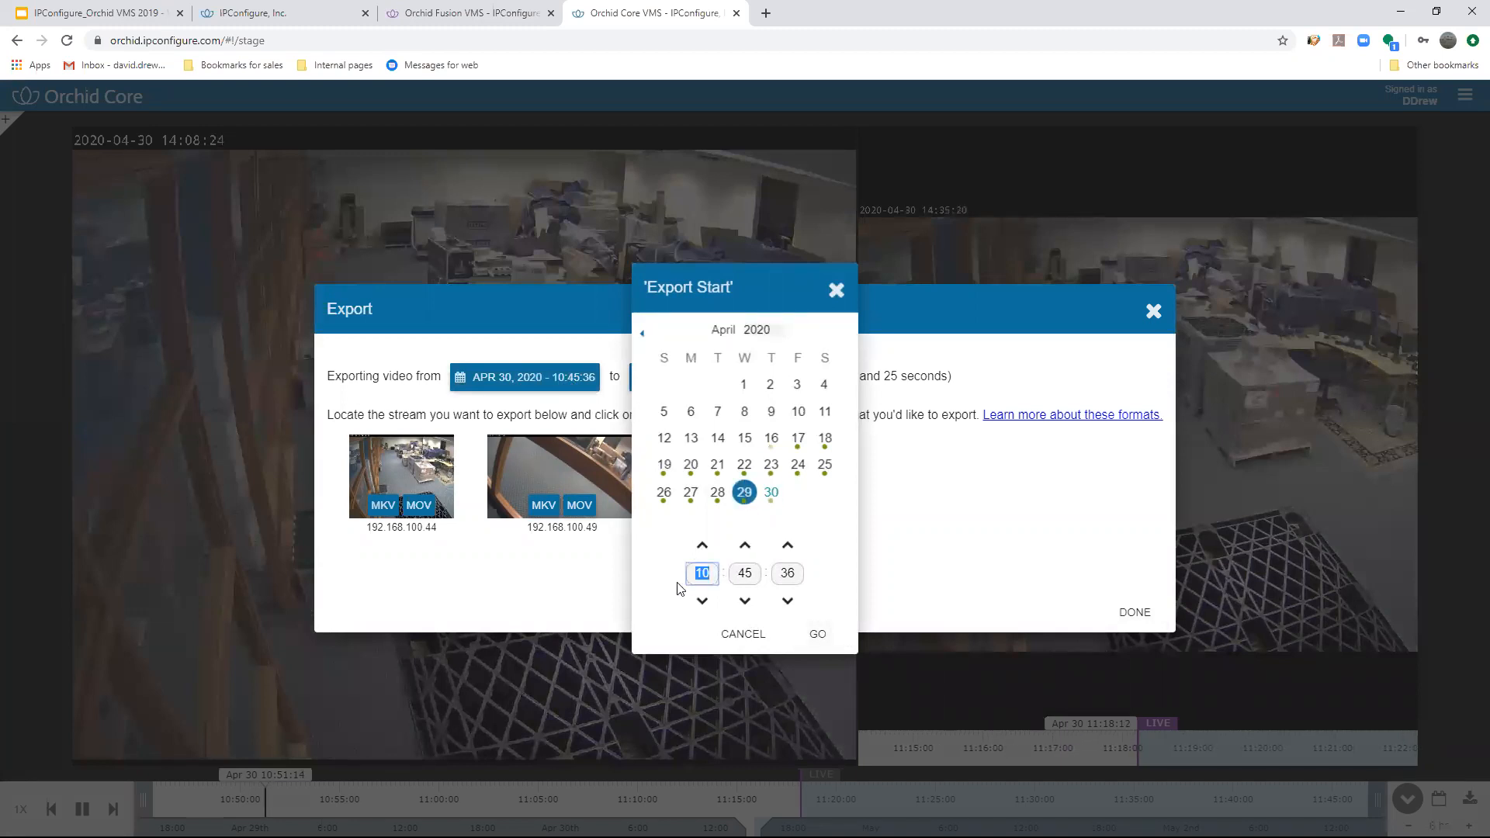
{"action": "type", "text": "12"}
{"action": "key", "text": "Tab"}
{"action": "type", "text": "00"}
{"action": "left_click", "coordinate": [789, 571]}
{"action": "type", "text": "00"}
{"action": "left_click", "coordinate": [817, 634]}
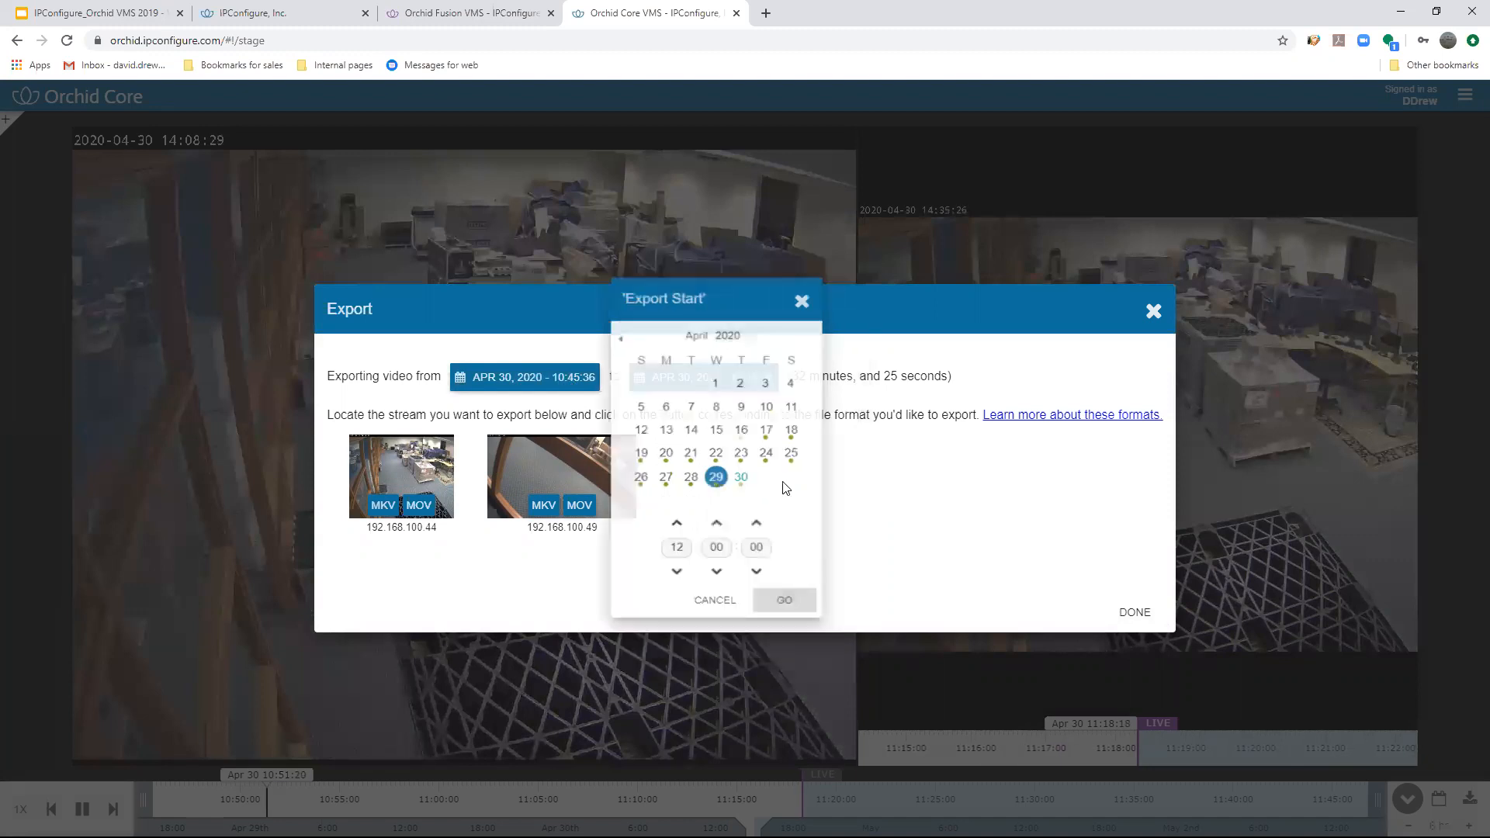
- Set the export end to April 29, 2020 at 13:00:00 and close the export window
{"action": "left_click", "coordinate": [727, 361]}
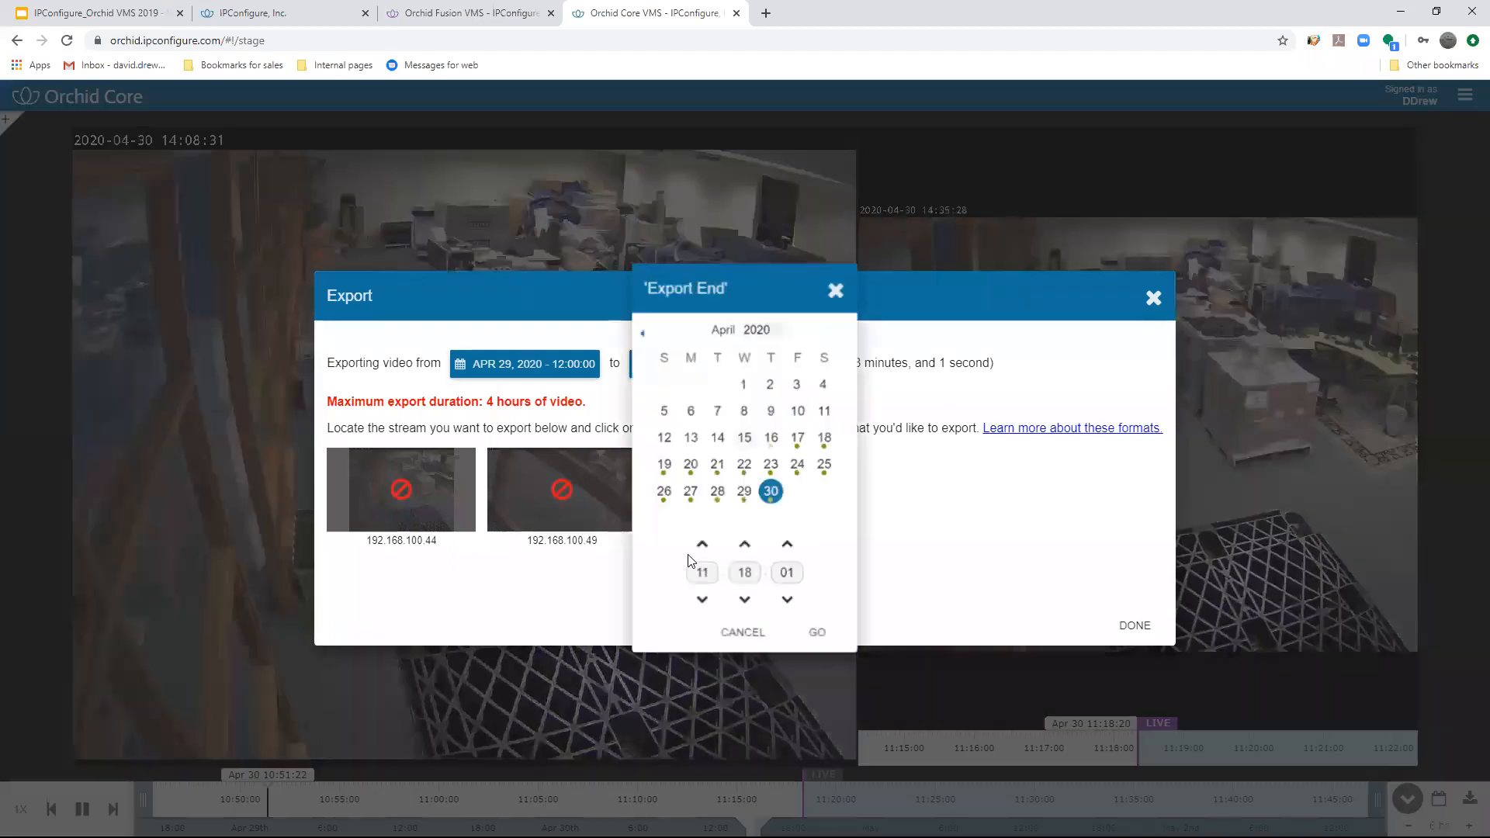
{"action": "left_click", "coordinate": [744, 492]}
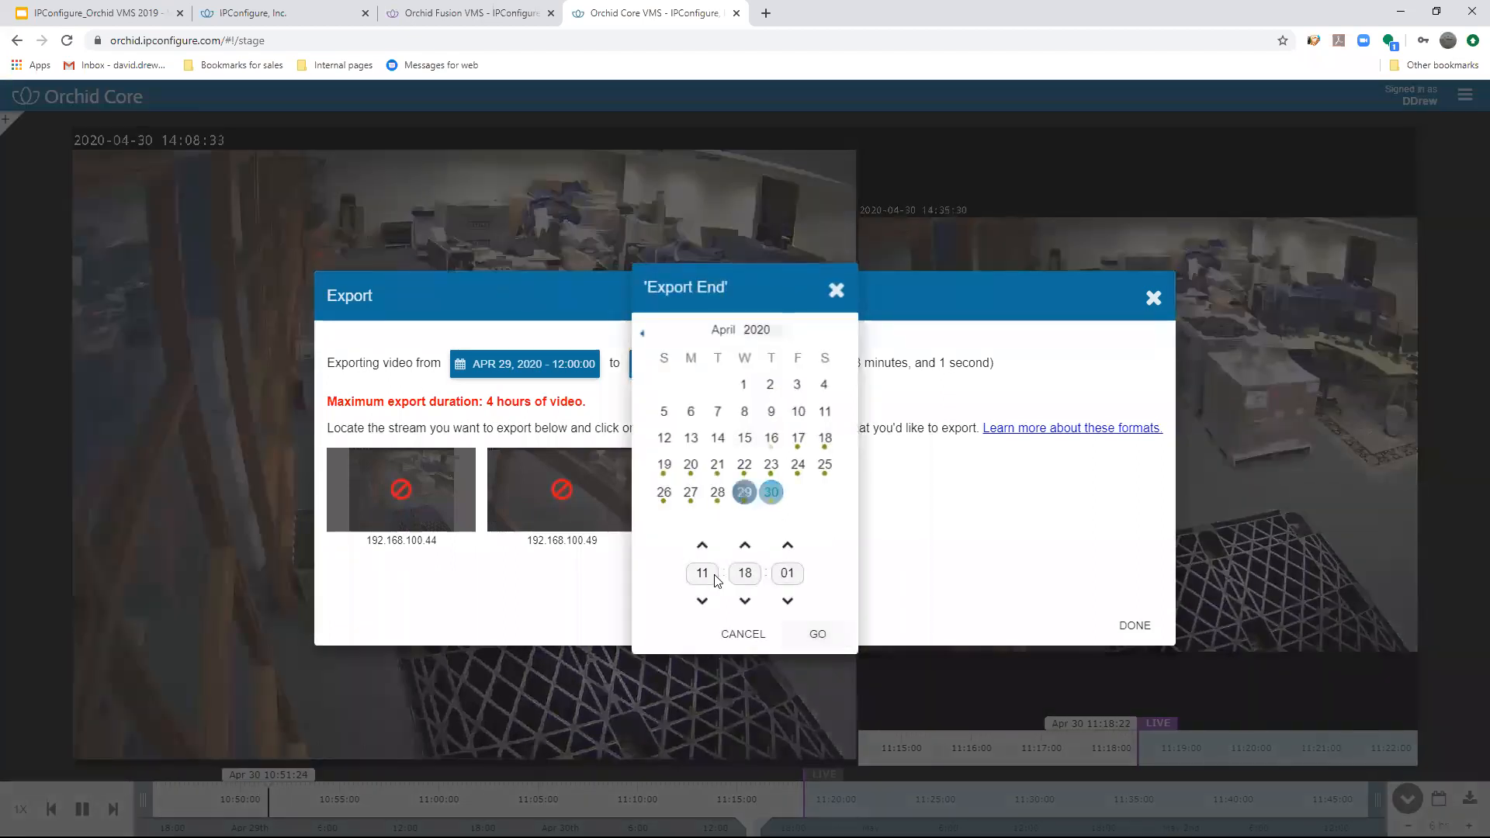
{"action": "left_click", "coordinate": [708, 573]}
{"action": "type", "text": "13"}
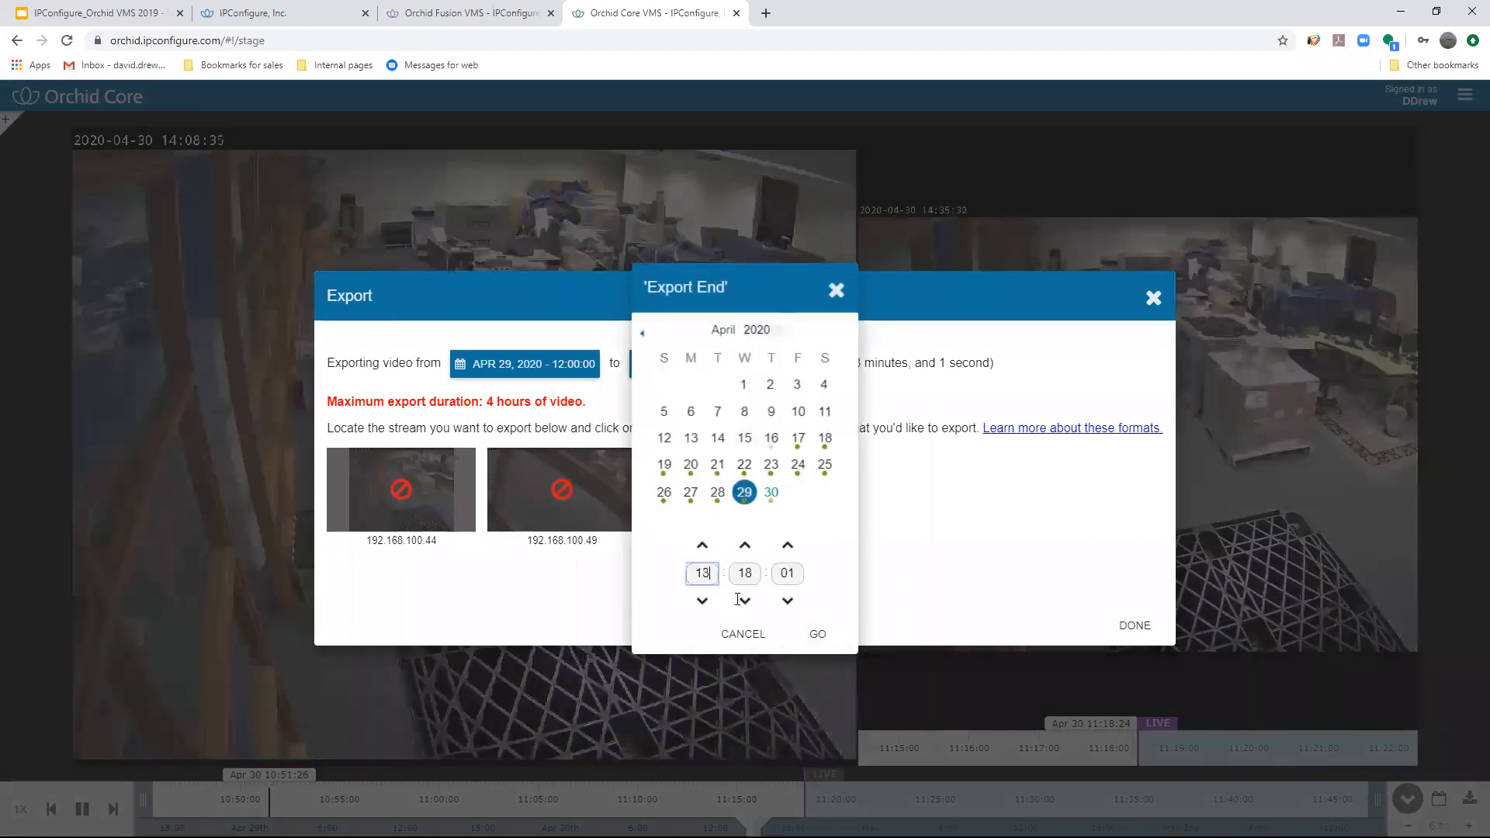
{"action": "key", "text": "Tab"}
{"action": "type", "text": "00"}
{"action": "key", "text": "Tab"}
{"action": "type", "text": "00"}
{"action": "left_click", "coordinate": [818, 634]}
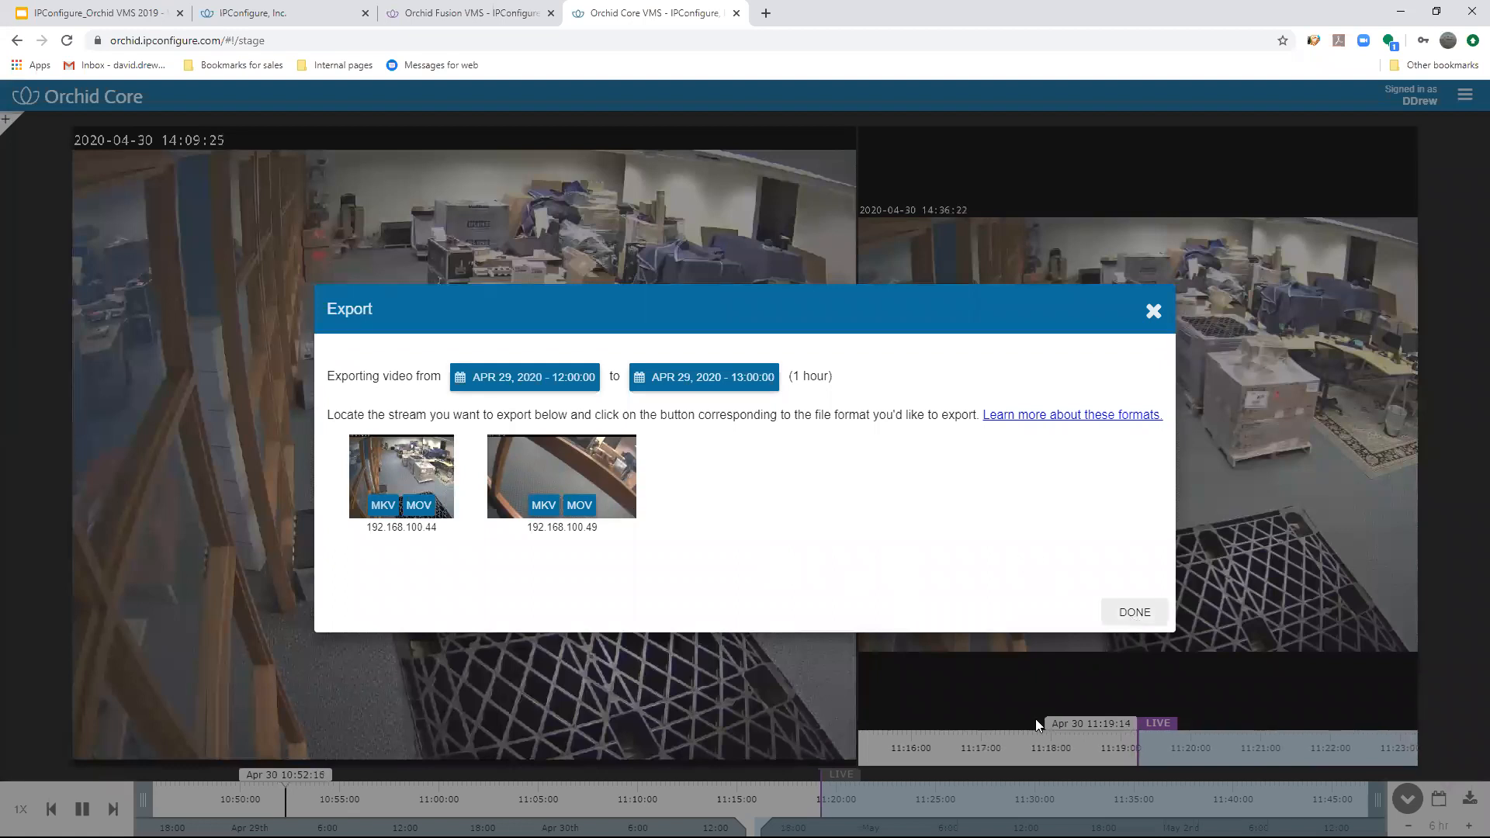
{"action": "left_click", "coordinate": [1134, 612]}
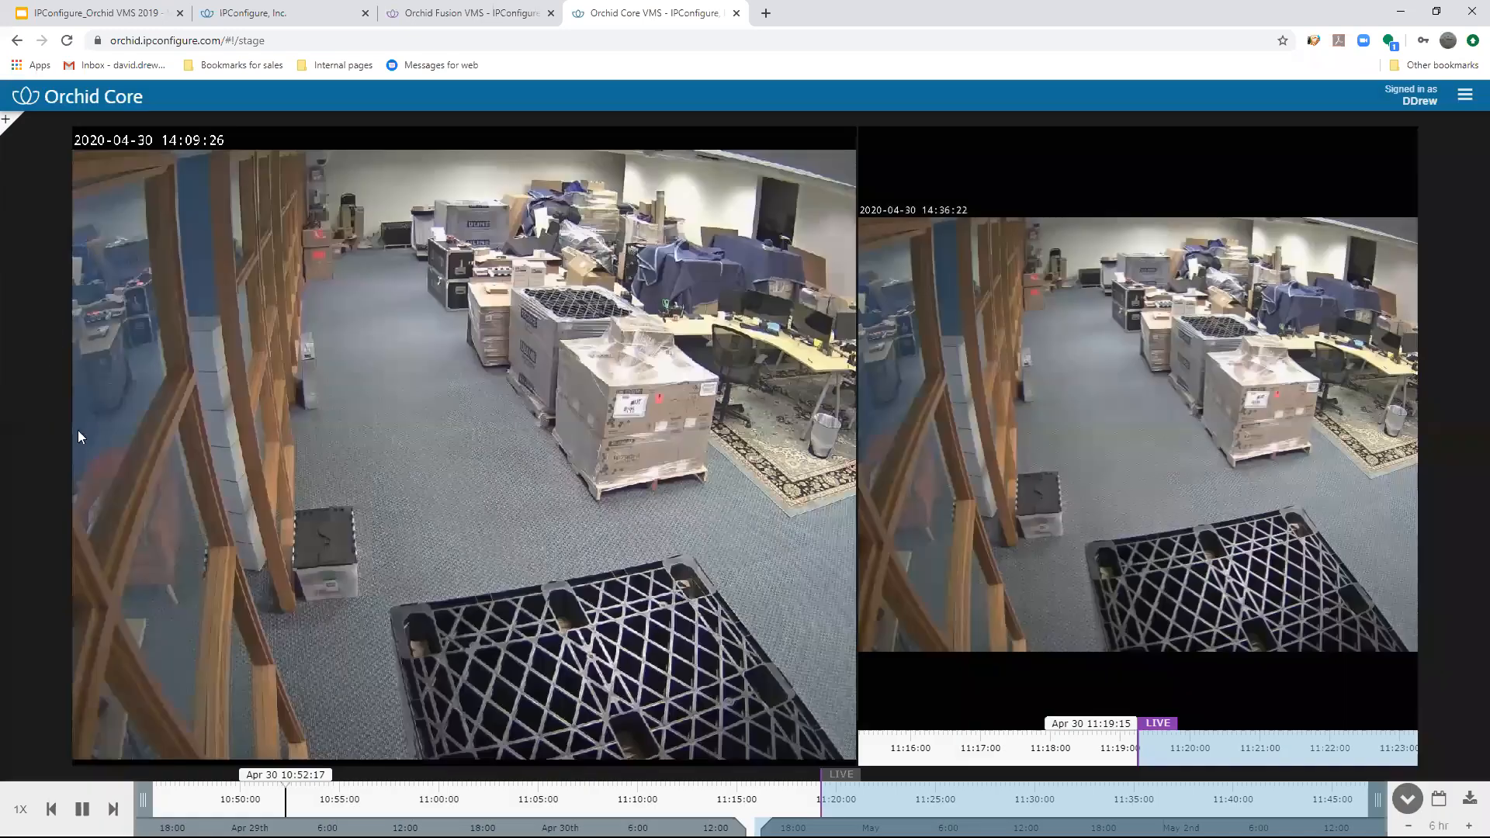
- Add the Server Assembly camera to the stage to check its export formats, and remove it again
{"action": "mouse_move", "coordinate": [87, 509]}
{"action": "scroll", "coordinate": [87, 504], "scroll_direction": "down", "scroll_amount": 20}
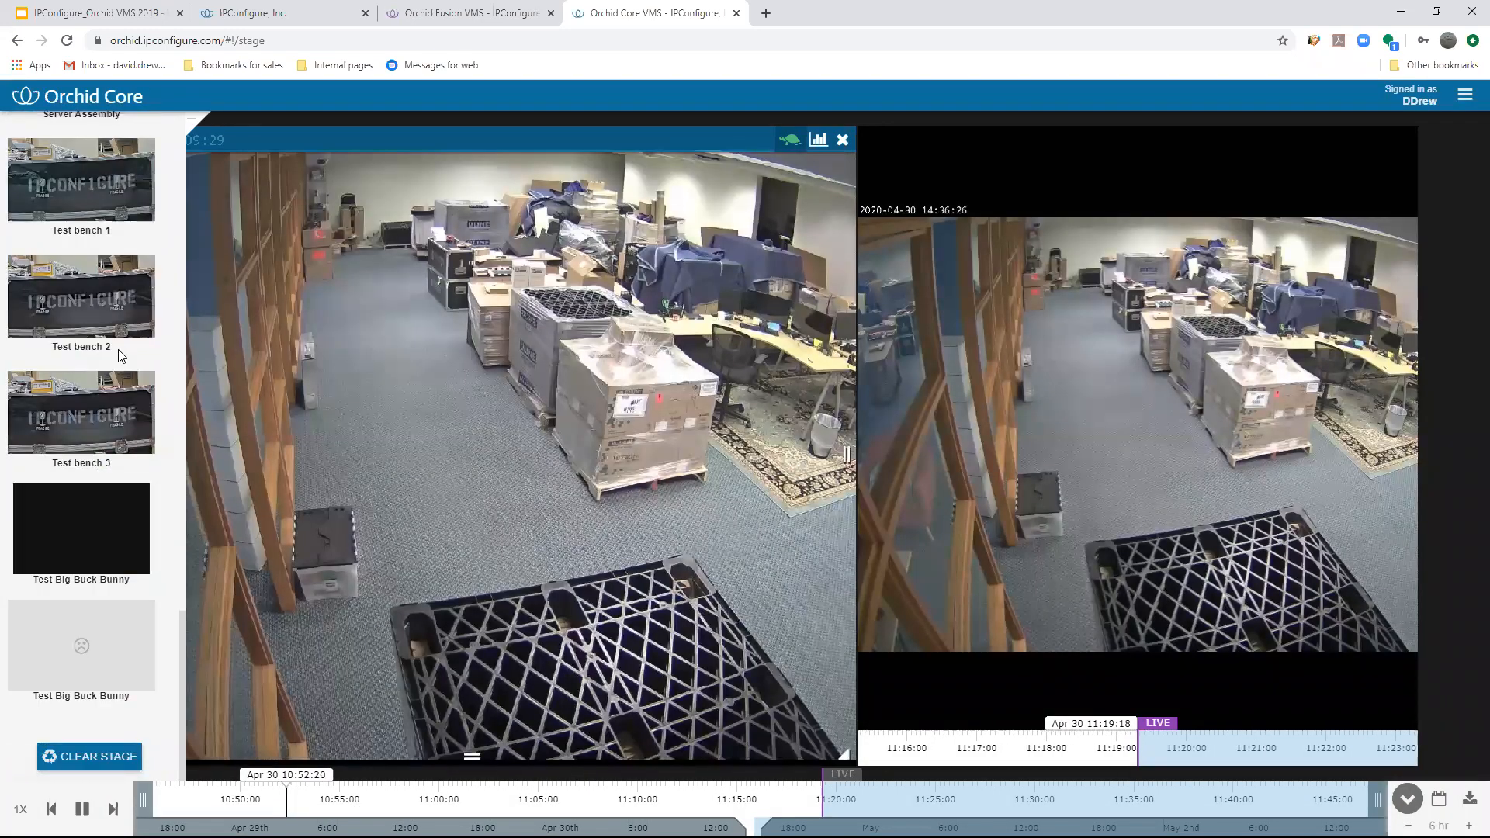
{"action": "scroll", "coordinate": [87, 311], "scroll_direction": "up", "scroll_amount": 3}
{"action": "left_click_drag", "start_coordinate": [85, 302], "coordinate": [1372, 188]}
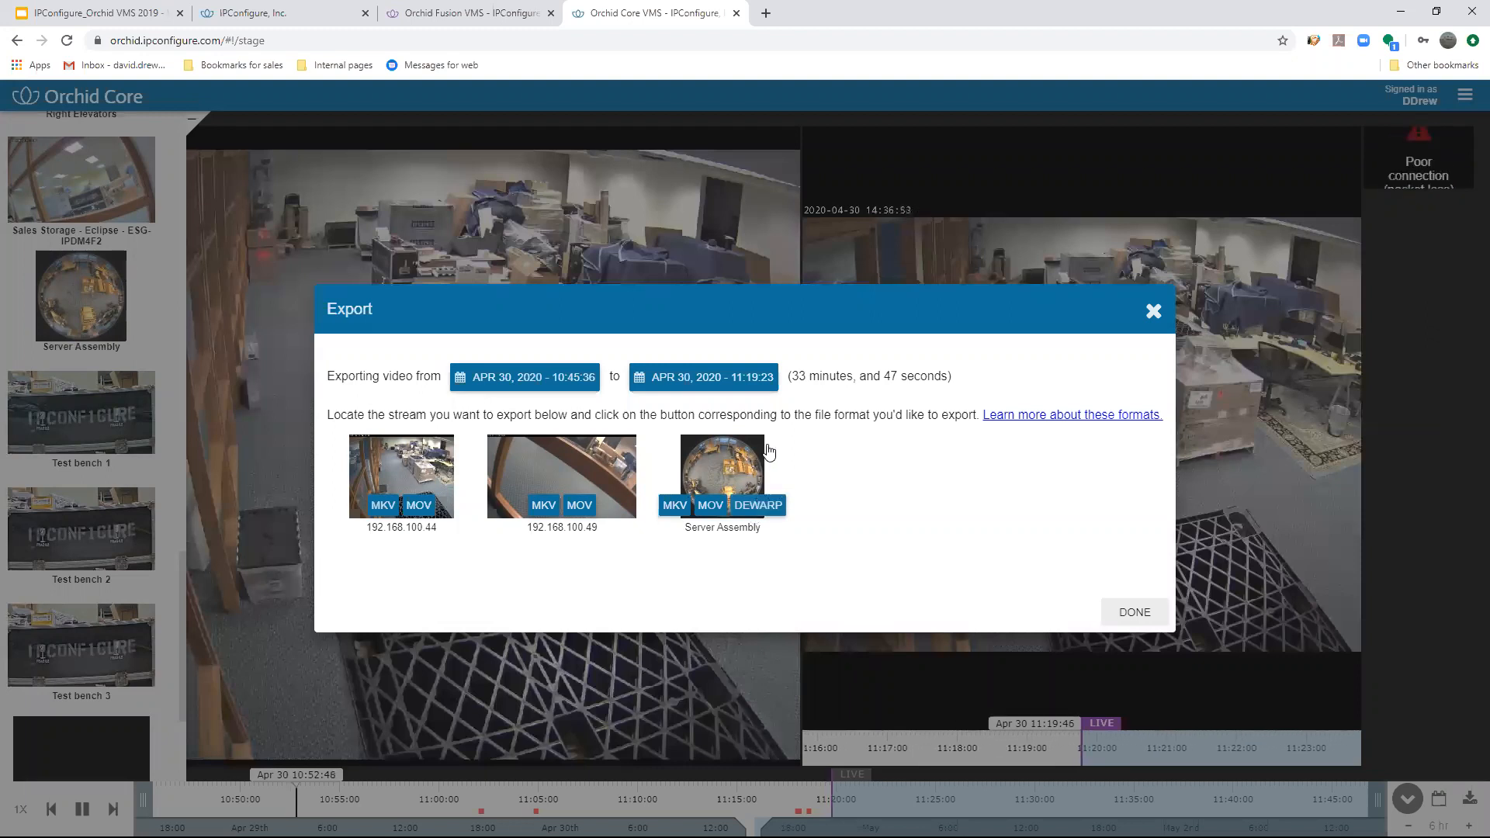
{"action": "left_click", "coordinate": [1154, 312]}
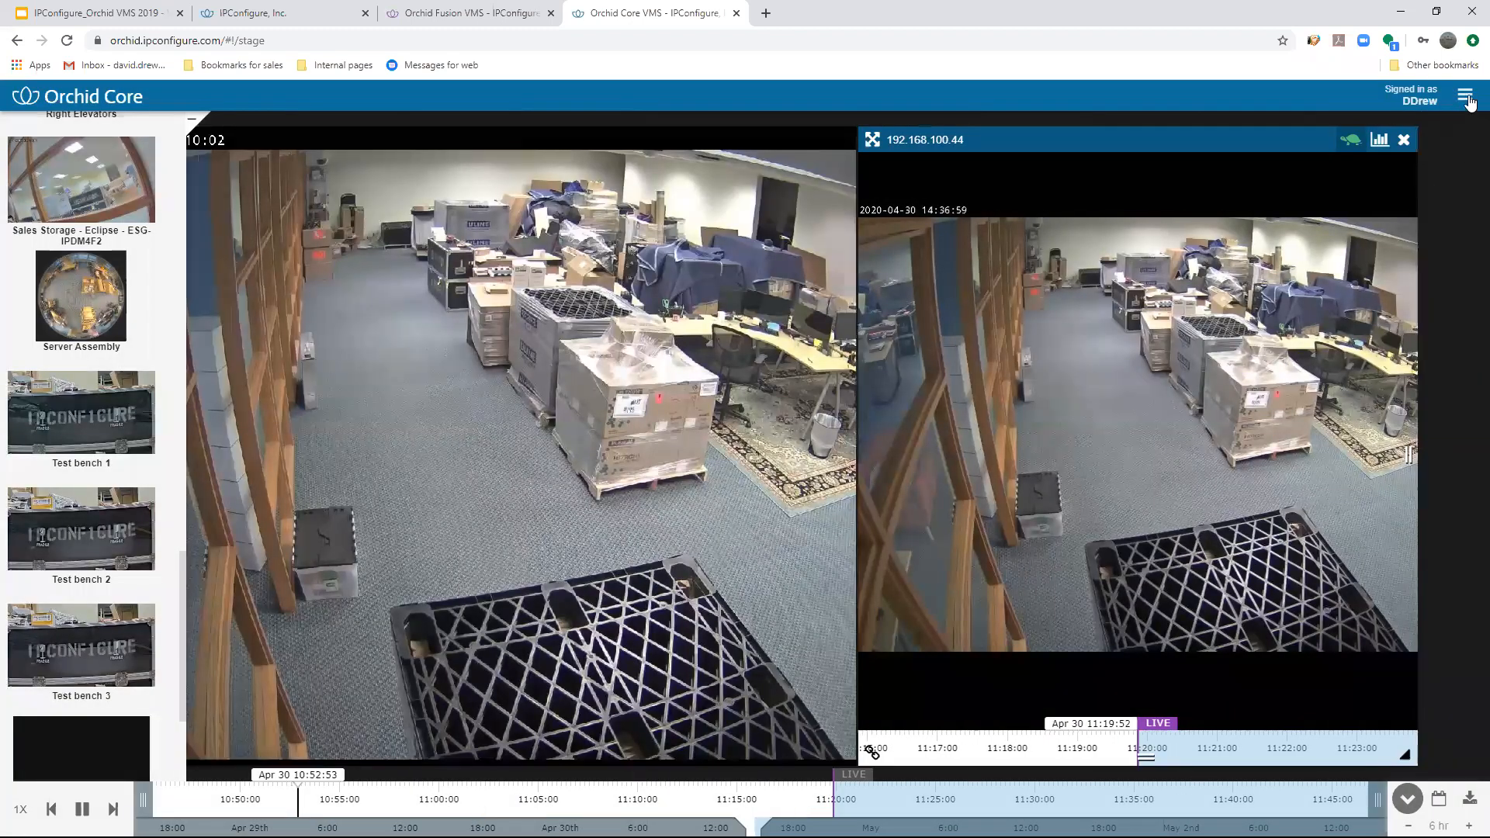
- Open the camera configuration and expand camera 192.168.100.44 to review its information and streams
{"action": "left_click", "coordinate": [1465, 94]}
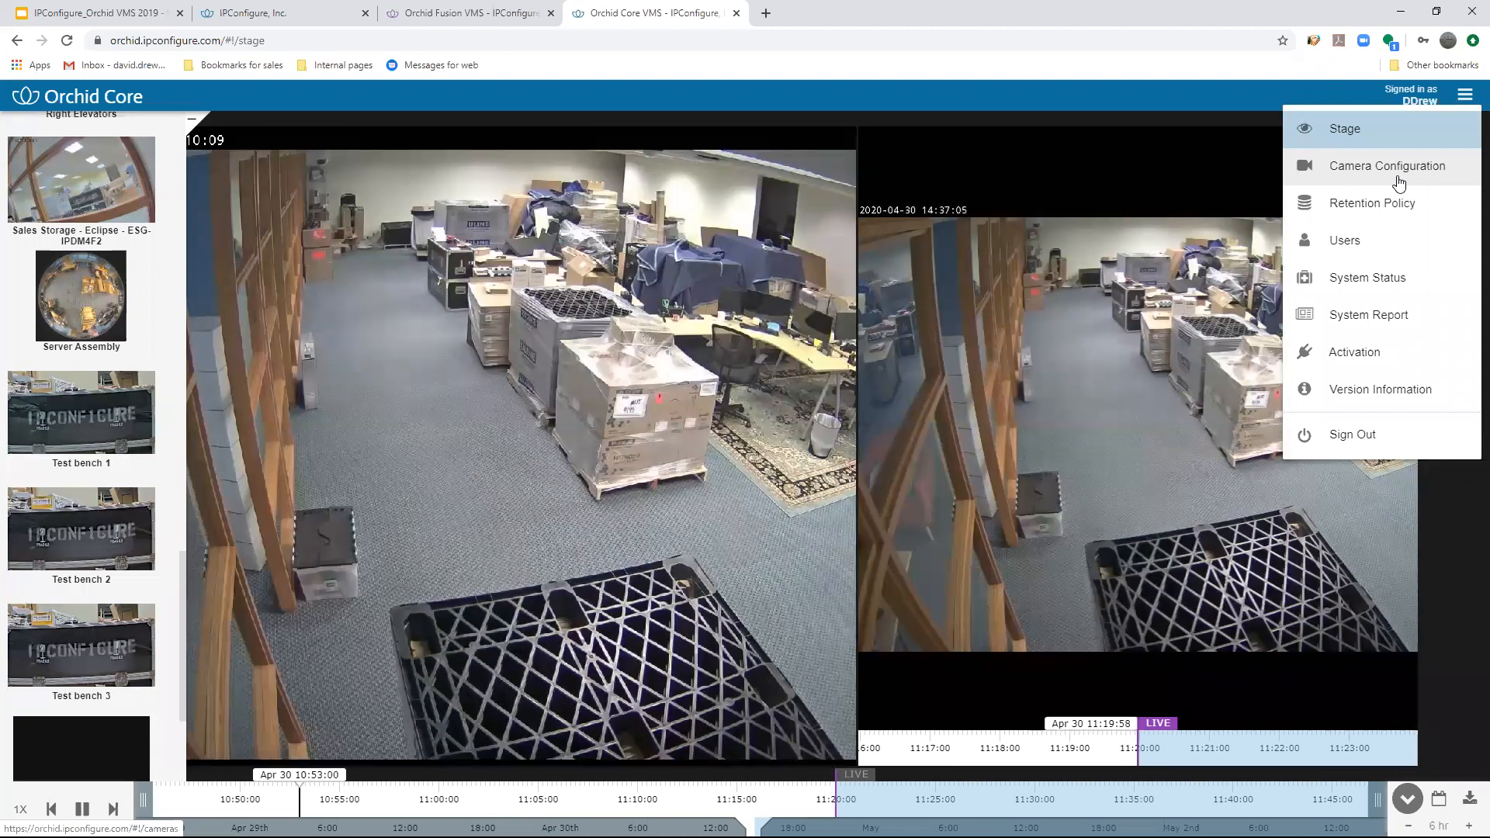
{"action": "left_click", "coordinate": [1355, 133]}
{"action": "left_click", "coordinate": [1465, 95]}
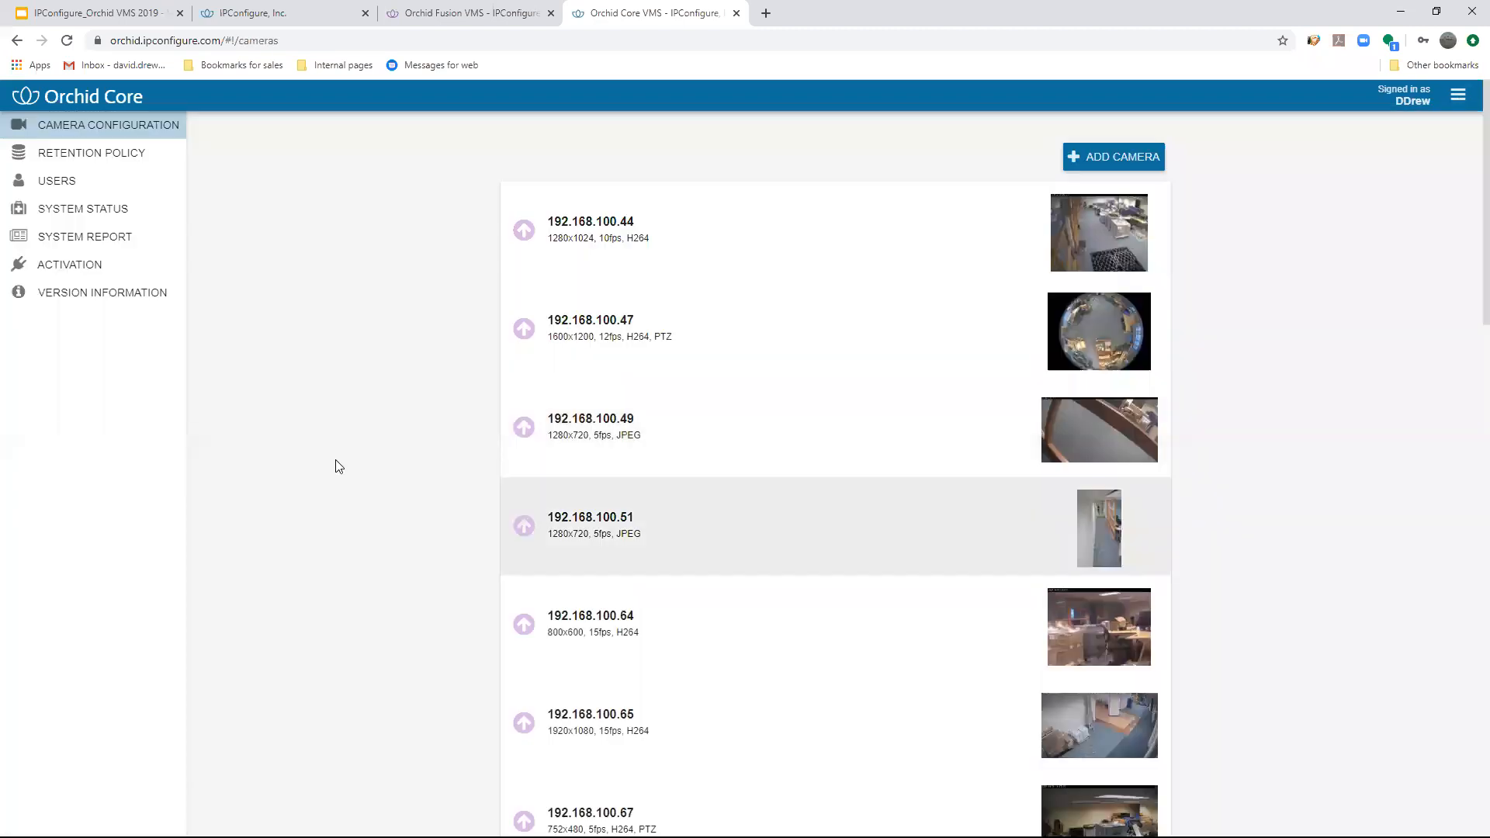
{"action": "left_click", "coordinate": [710, 249]}
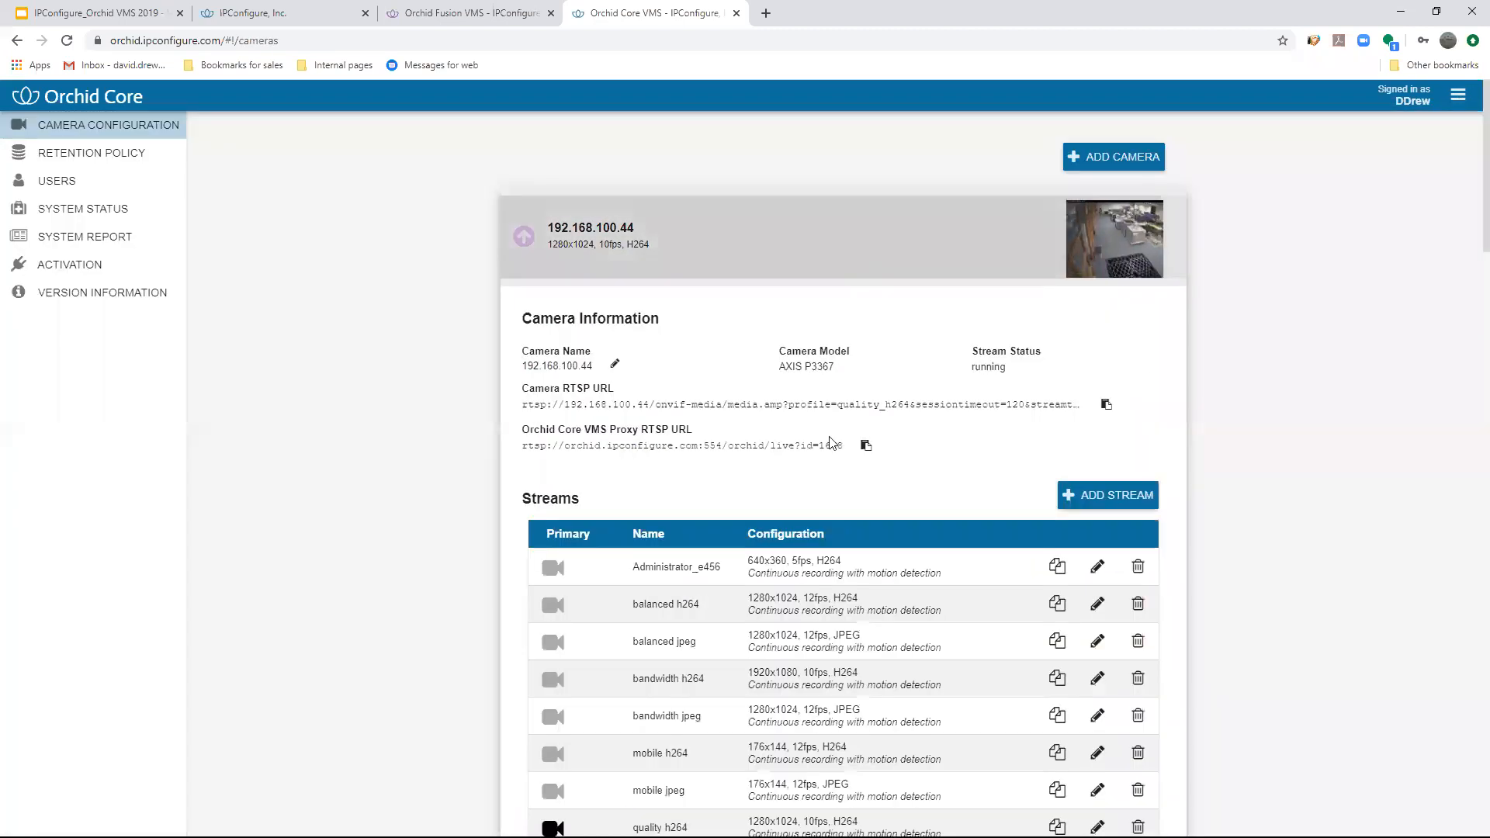
{"action": "scroll", "coordinate": [916, 446], "scroll_direction": "down", "scroll_amount": 1}
{"action": "scroll", "coordinate": [1110, 381], "scroll_direction": "down", "scroll_amount": 1}
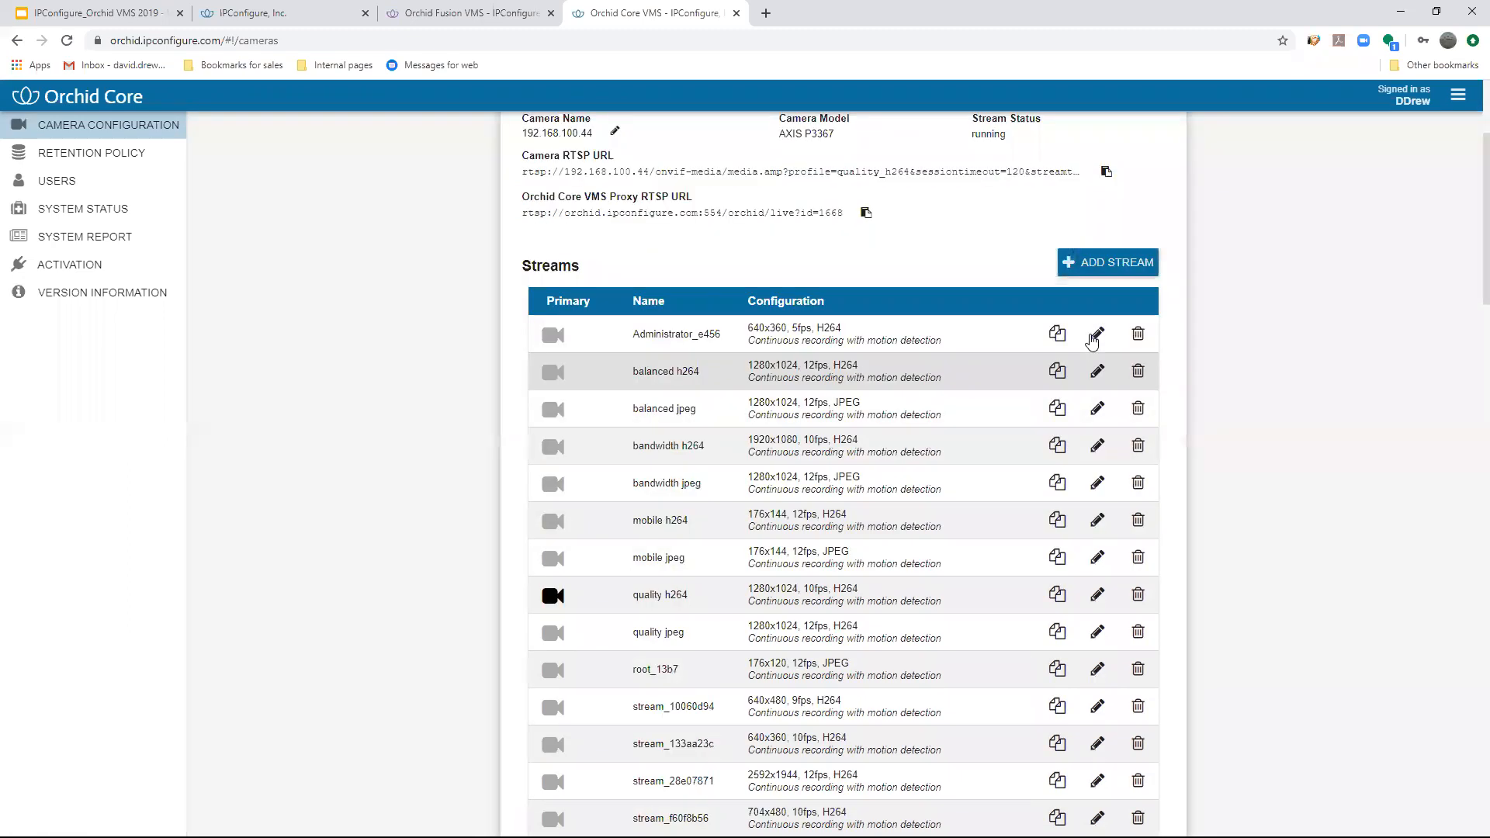
{"action": "scroll", "coordinate": [1098, 341], "scroll_direction": "up", "scroll_amount": 3}
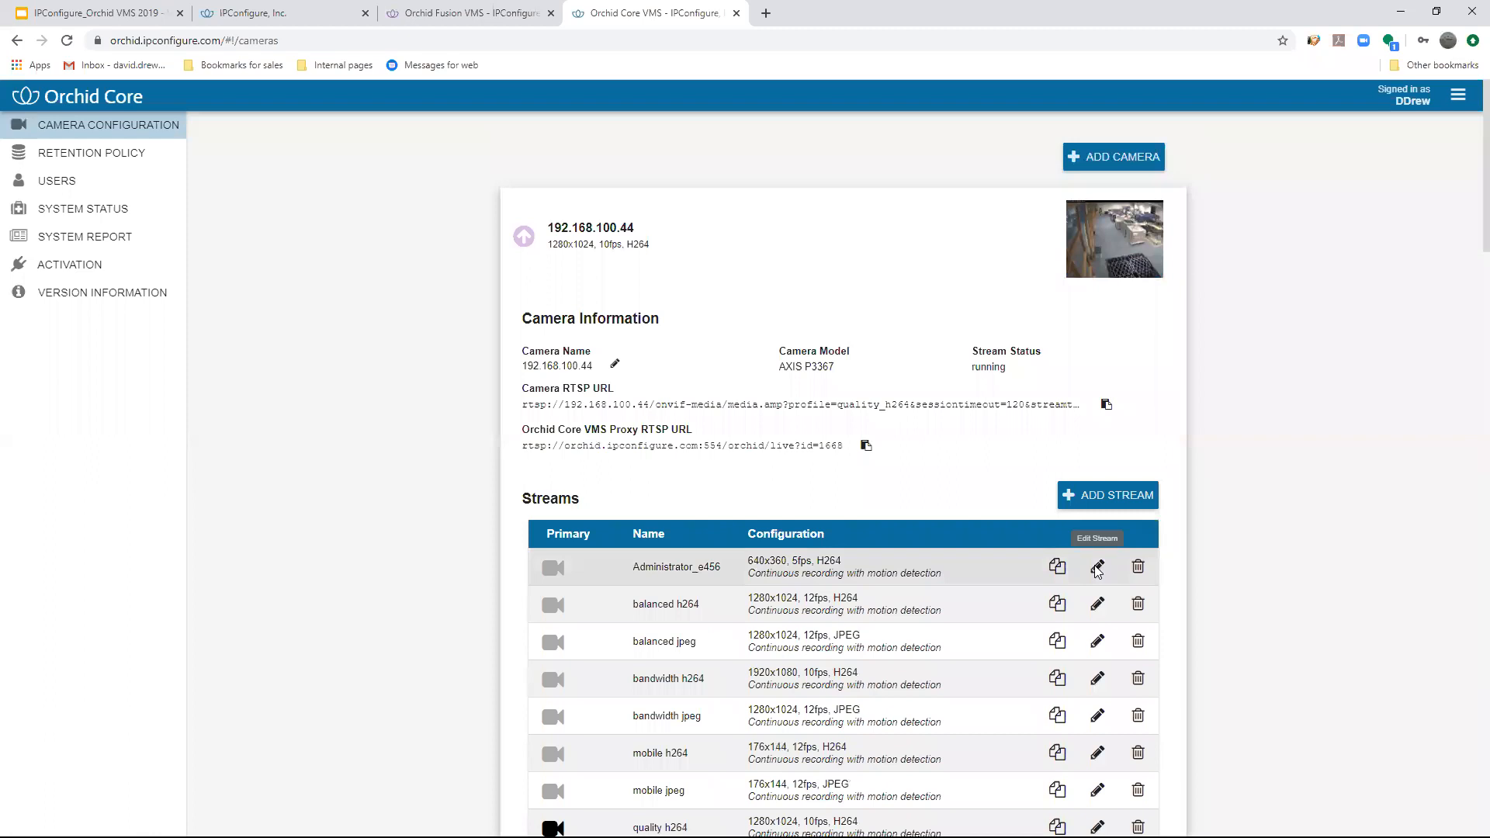
- Try continuous recording with motion adaptive frame rate at 12 fps during motion on the Administrator_e456 stream, and discard the changes
{"action": "left_click", "coordinate": [1097, 567]}
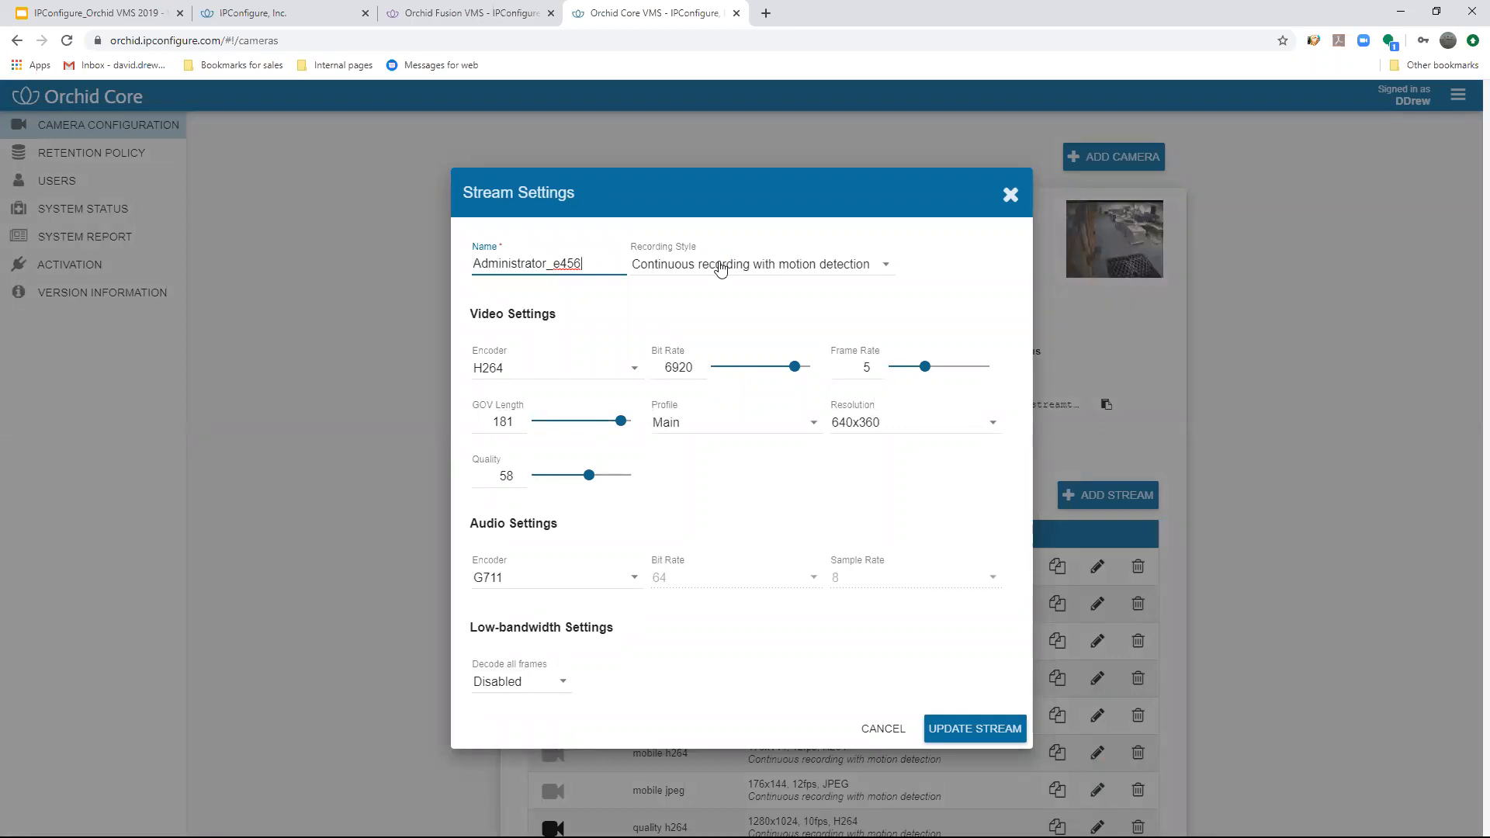
{"action": "left_click", "coordinate": [721, 270]}
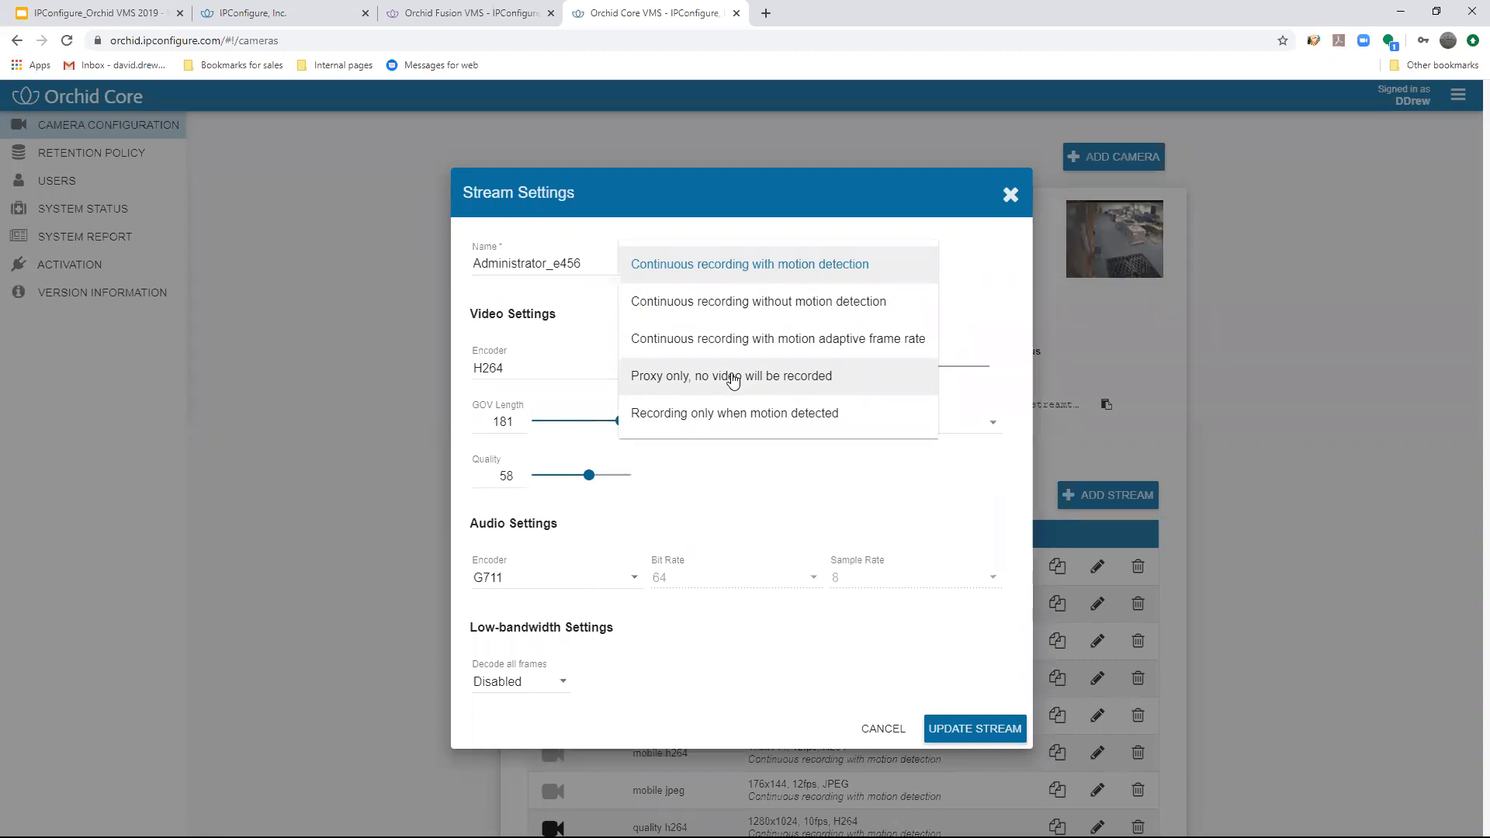
{"action": "left_click", "coordinate": [760, 339]}
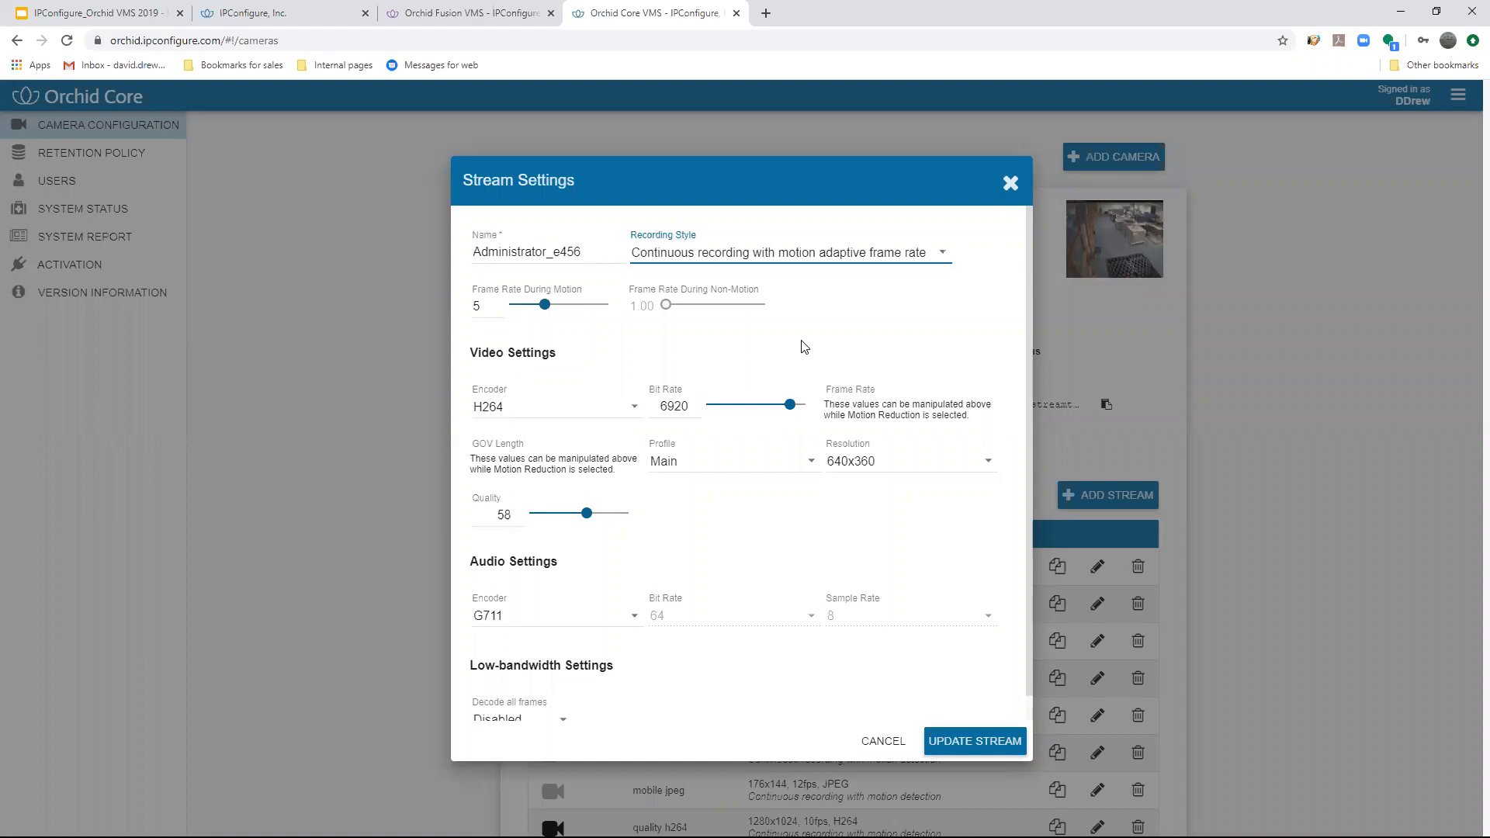
{"action": "left_click_drag", "start_coordinate": [542, 308], "coordinate": [613, 311]}
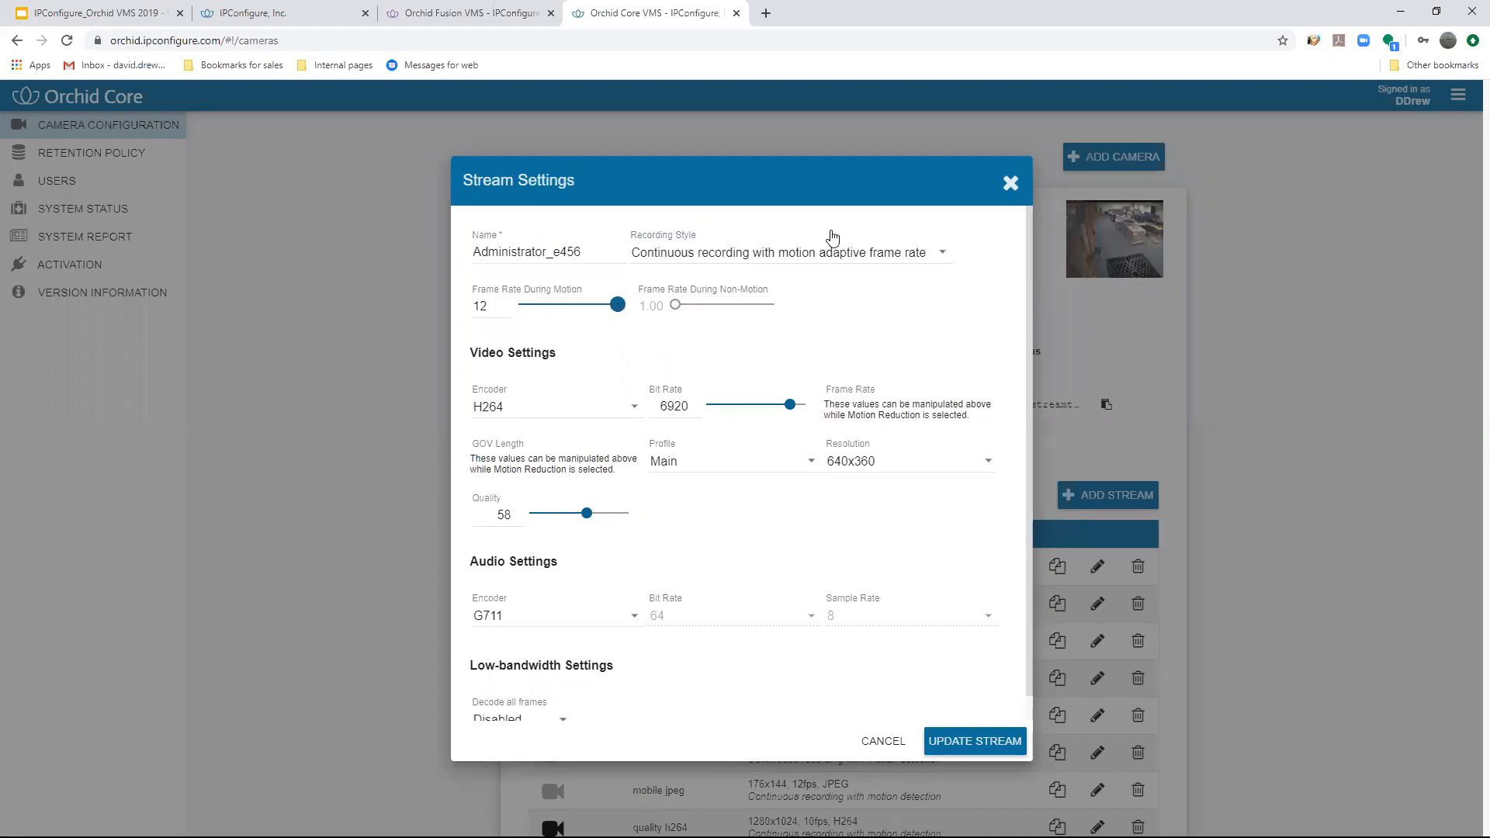
{"action": "left_click", "coordinate": [1011, 183]}
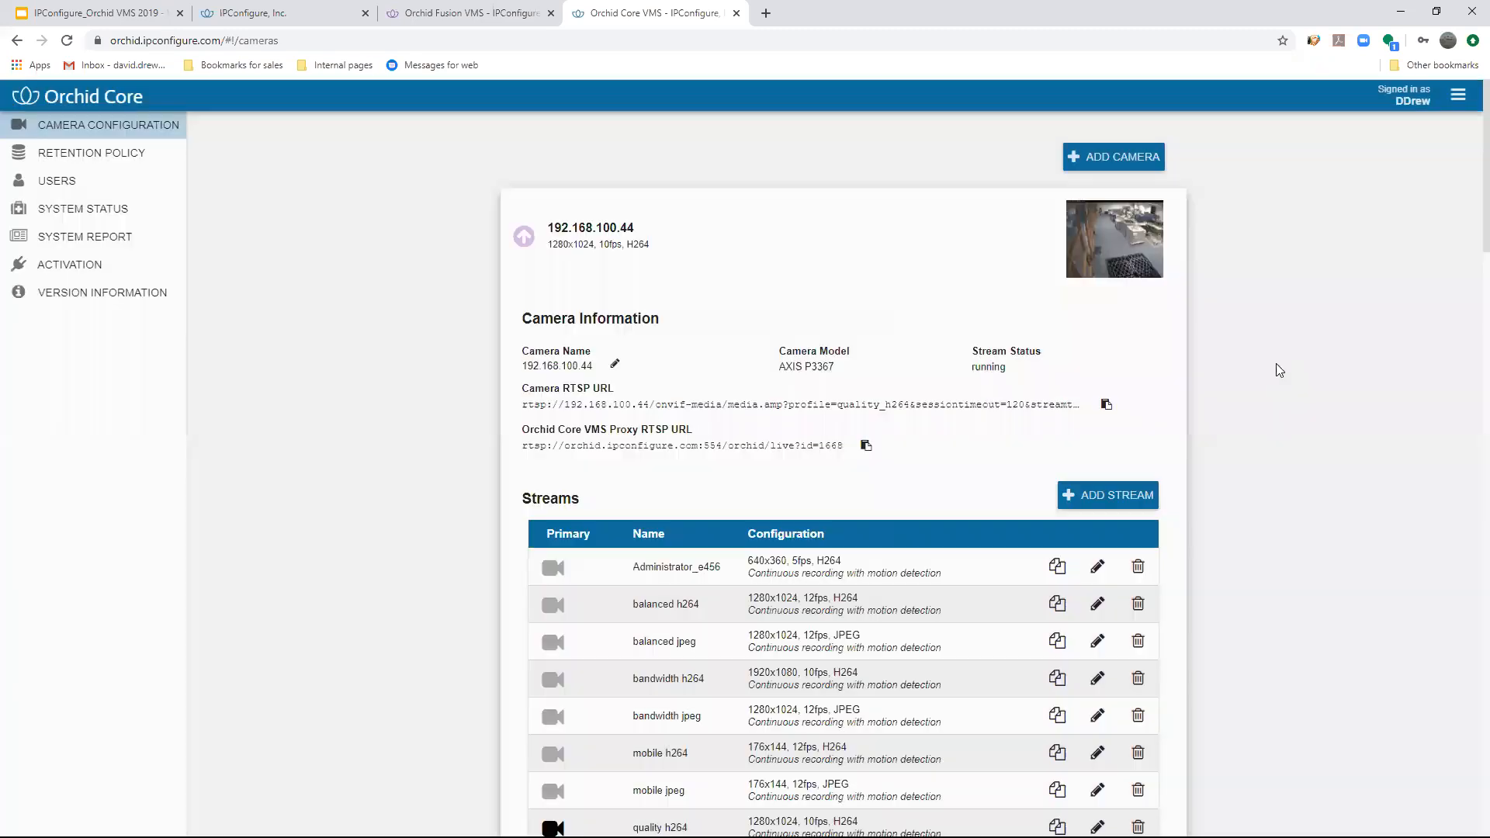
- Expand camera 192.168.100.49 to show its streams, and briefly open and close a stream's settings
{"action": "scroll", "coordinate": [1227, 435], "scroll_direction": "down", "scroll_amount": 14}
{"action": "left_click", "coordinate": [794, 326]}
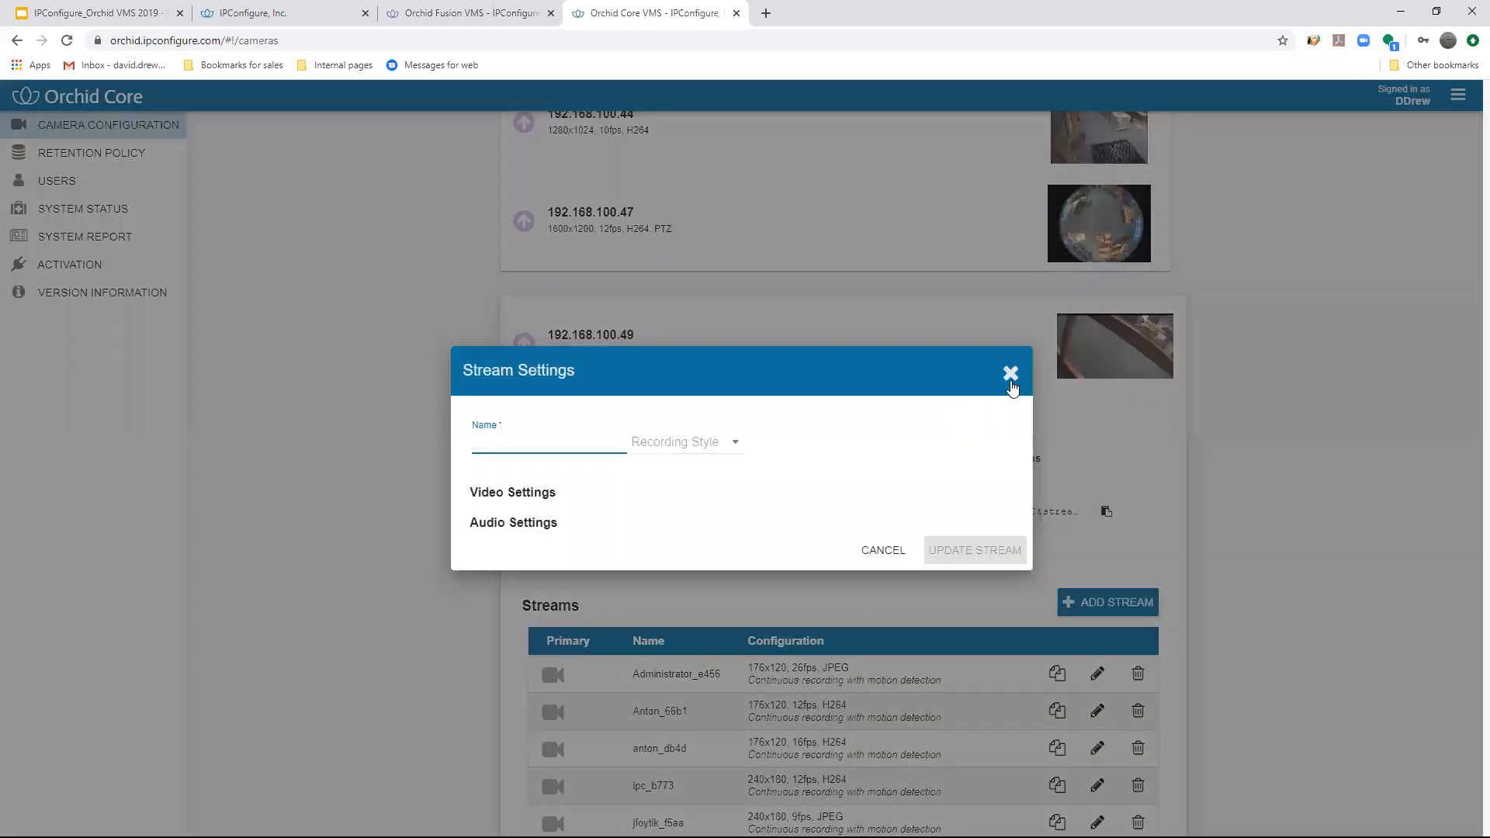
{"action": "left_click", "coordinate": [1009, 372]}
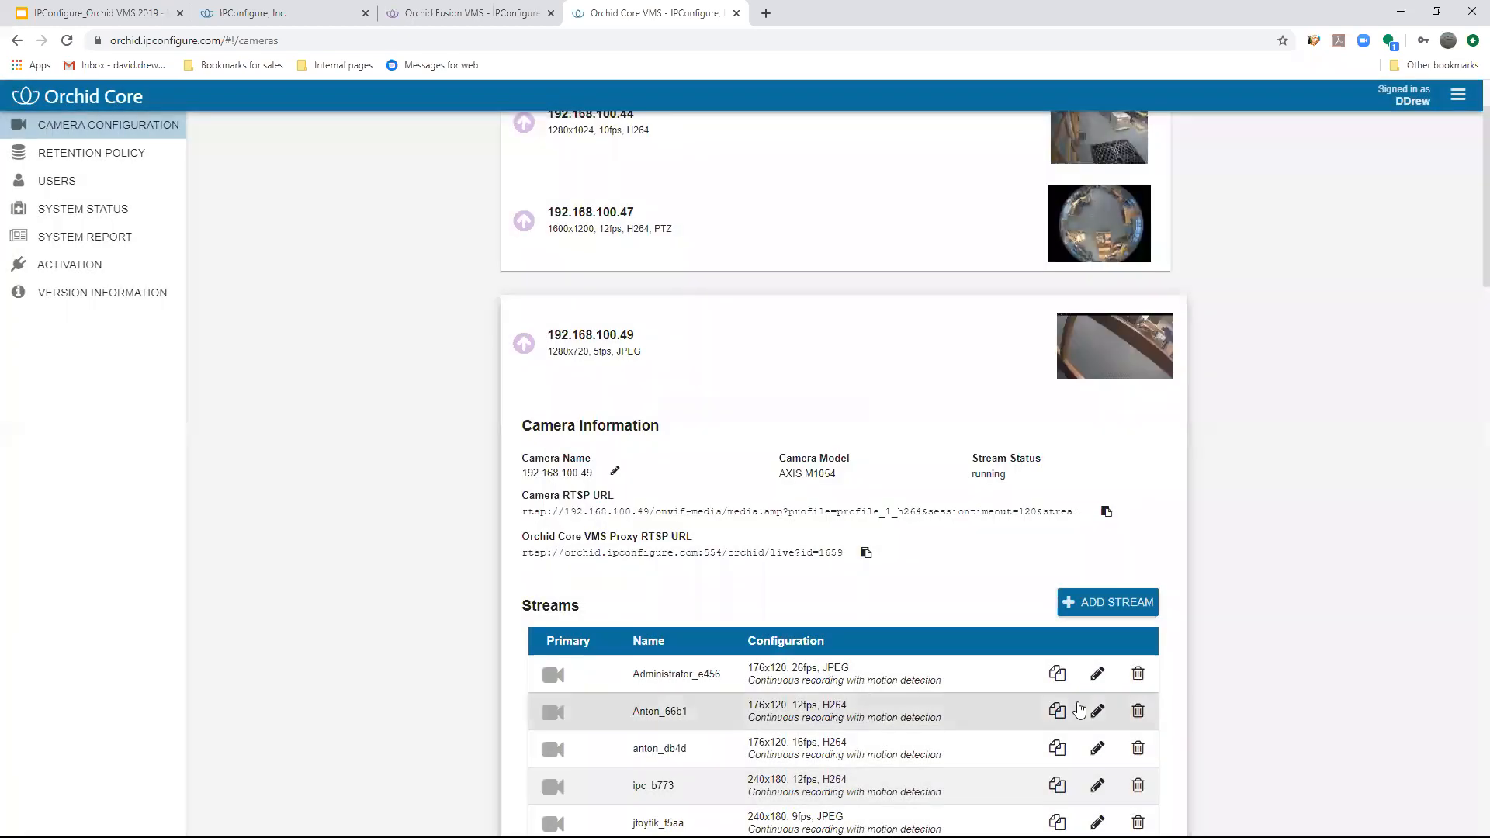
- Try motion adaptive frame rate recording on the camera's second stream with 30 fps and lower rates during motion, and discard the changes
{"action": "left_click", "coordinate": [1097, 711]}
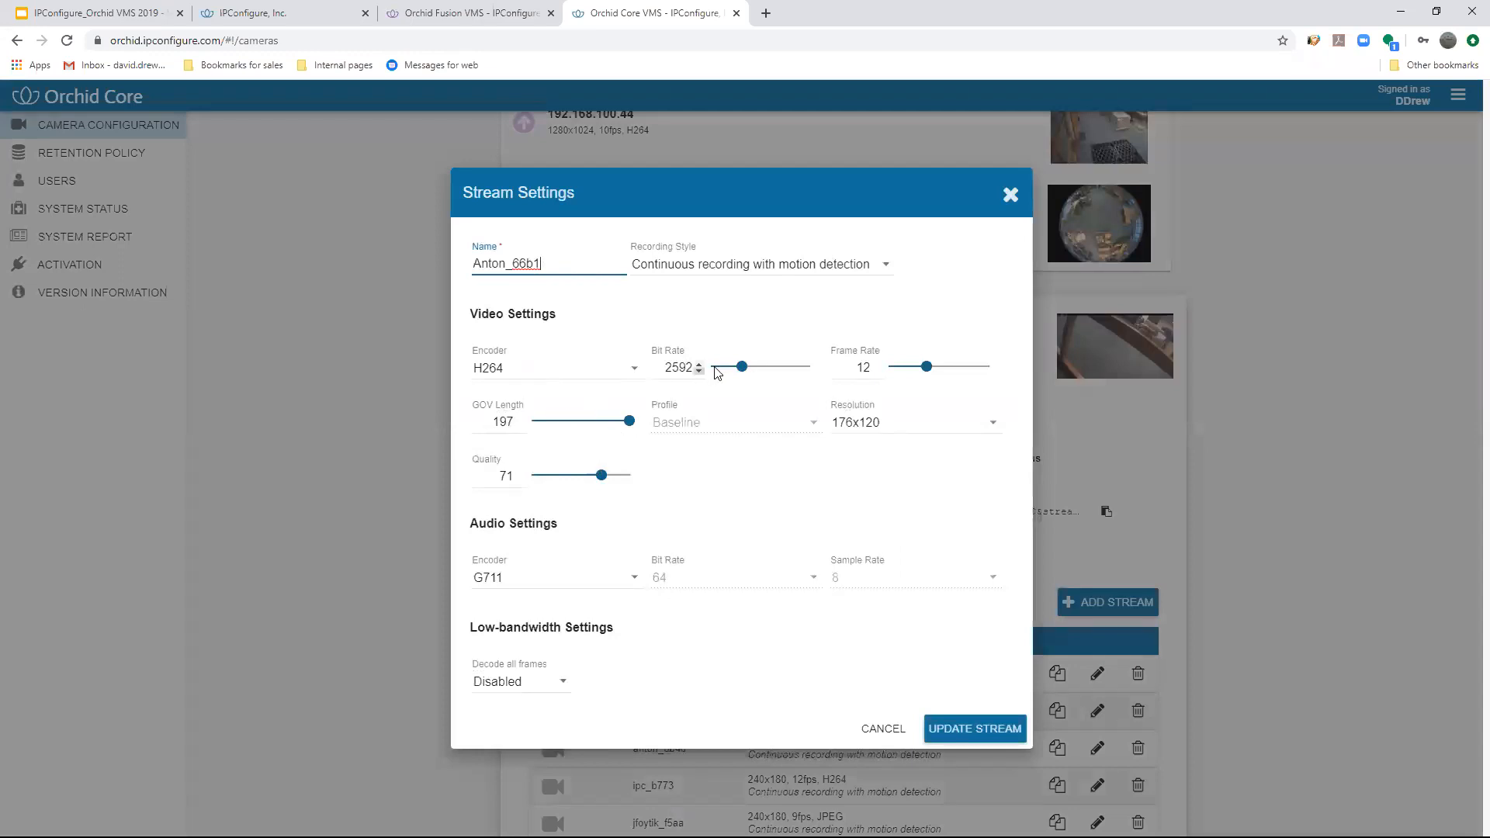
{"action": "left_click", "coordinate": [701, 265]}
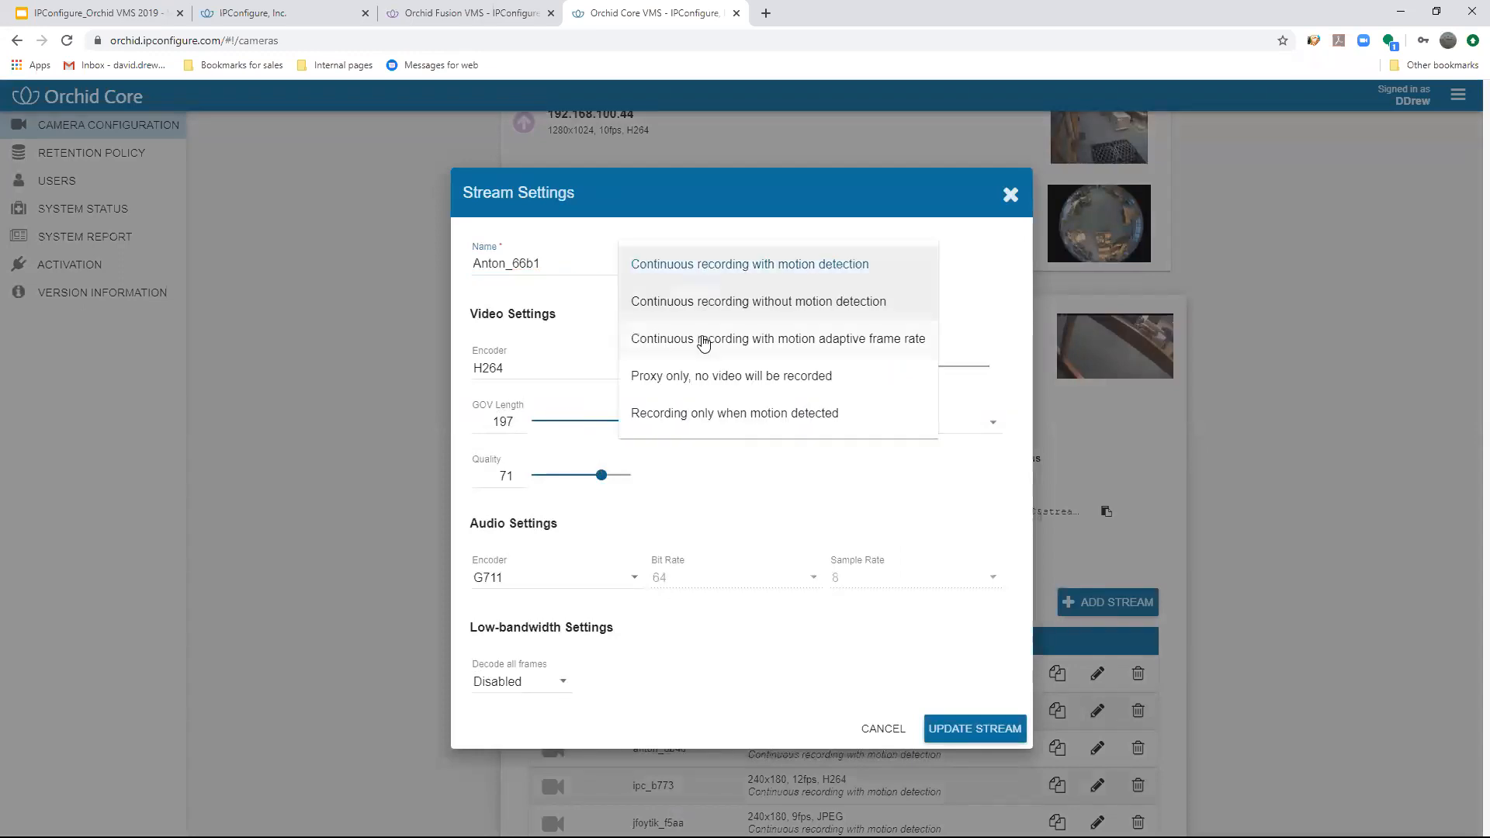
{"action": "left_click", "coordinate": [702, 339]}
{"action": "left_click_drag", "start_coordinate": [555, 304], "coordinate": [635, 309]}
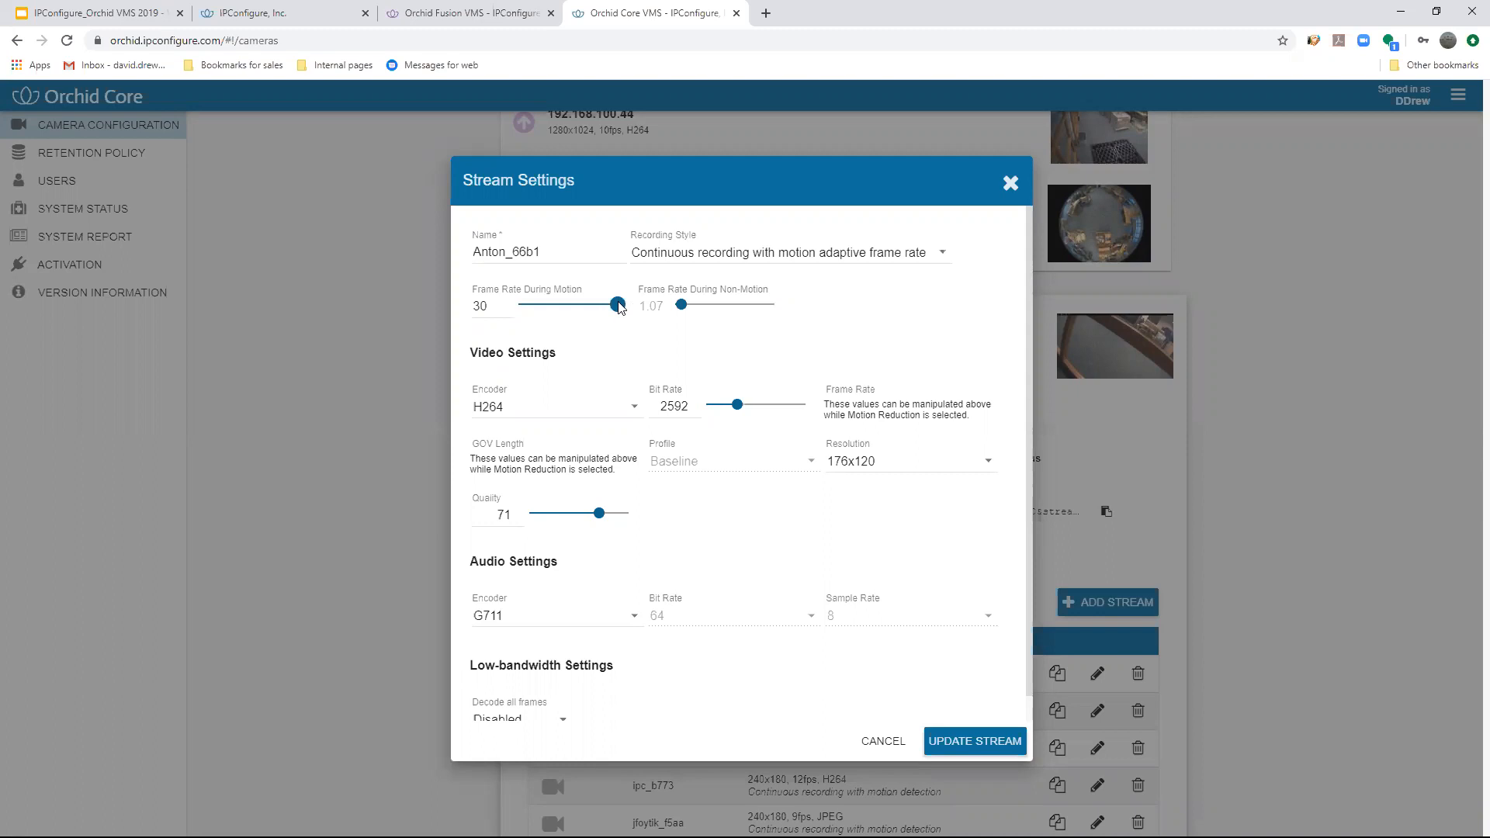
{"action": "left_click_drag", "start_coordinate": [582, 310], "coordinate": [562, 310]}
{"action": "left_click", "coordinate": [1011, 185]}
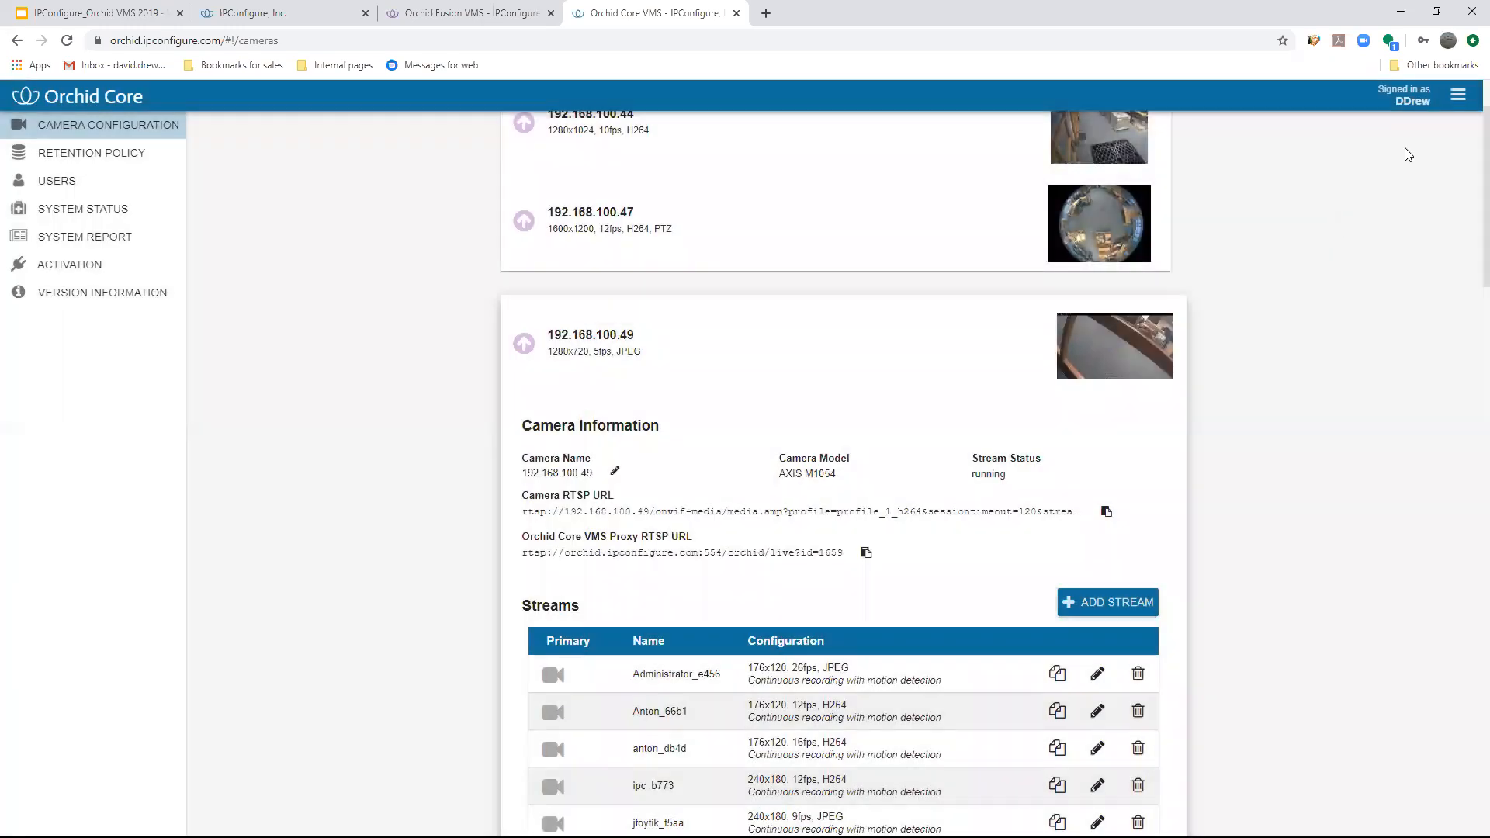
- Open the retention policy and examine the cameras' estimated retention, current disk utilization and maximum archive threshold
{"action": "left_click", "coordinate": [1457, 95]}
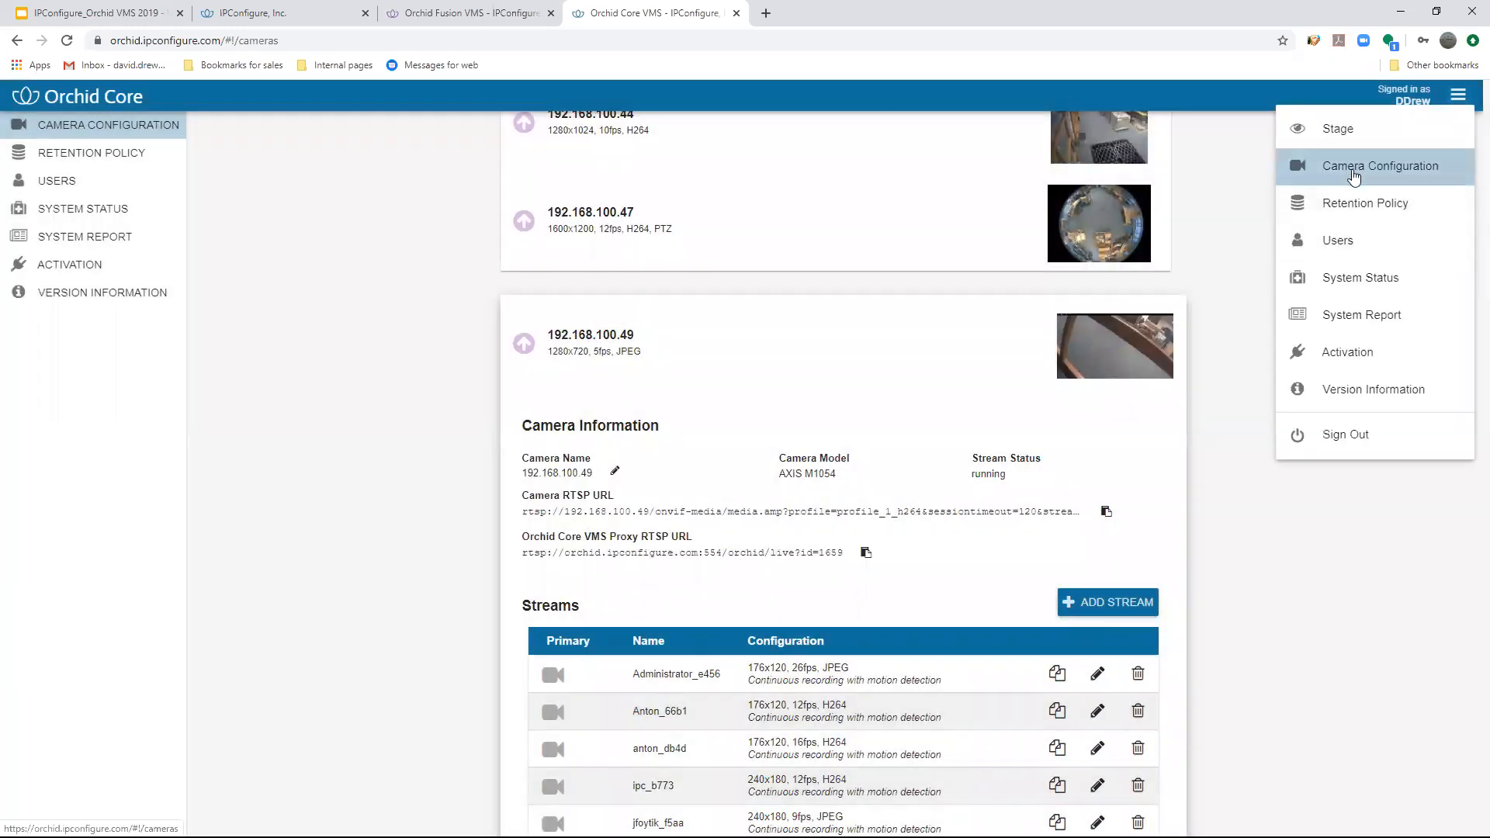
{"action": "left_click", "coordinate": [1347, 205]}
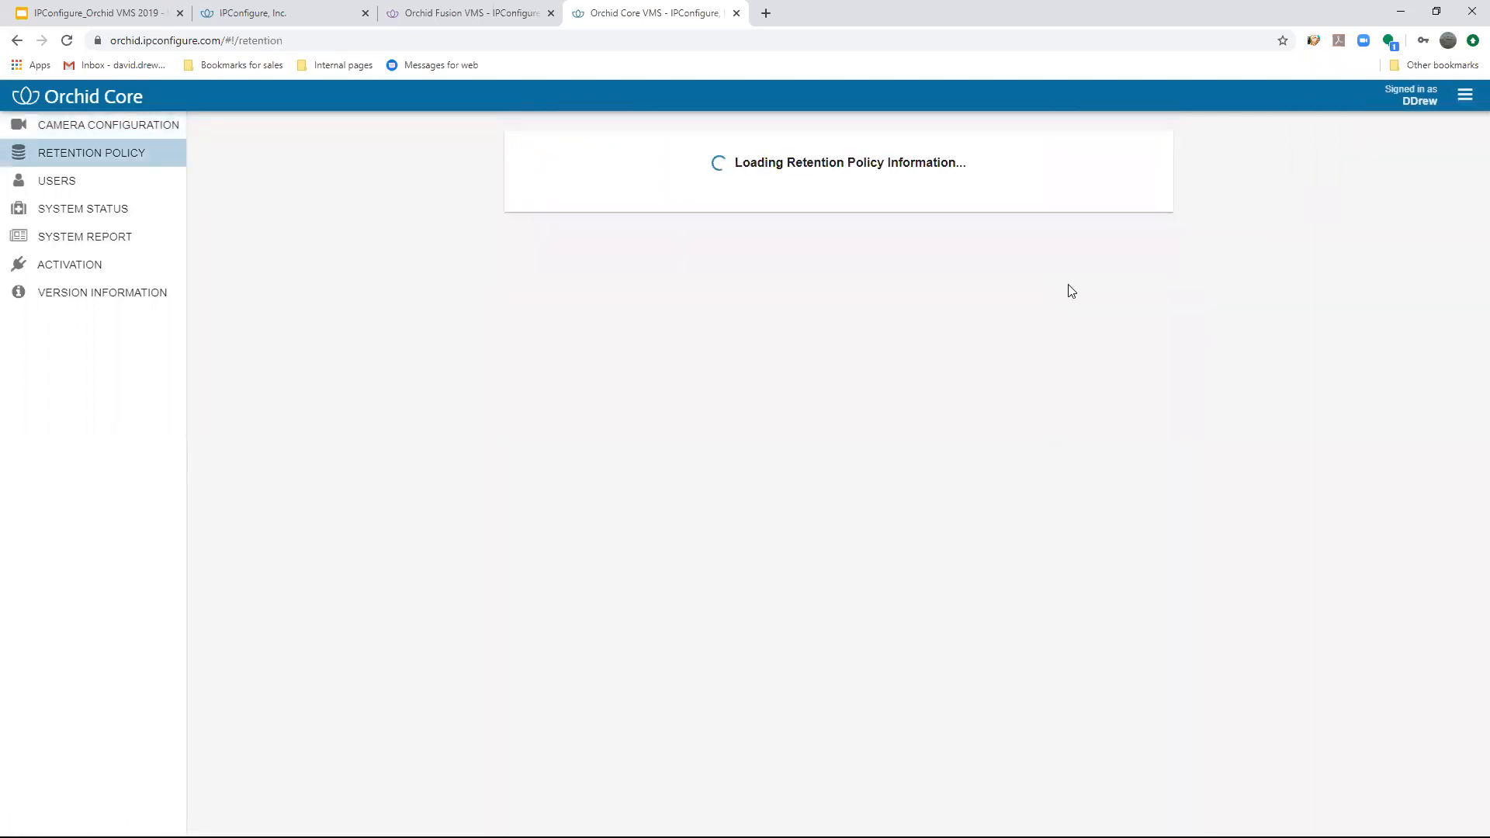
{"action": "scroll", "coordinate": [676, 472], "scroll_direction": "down", "scroll_amount": 9}
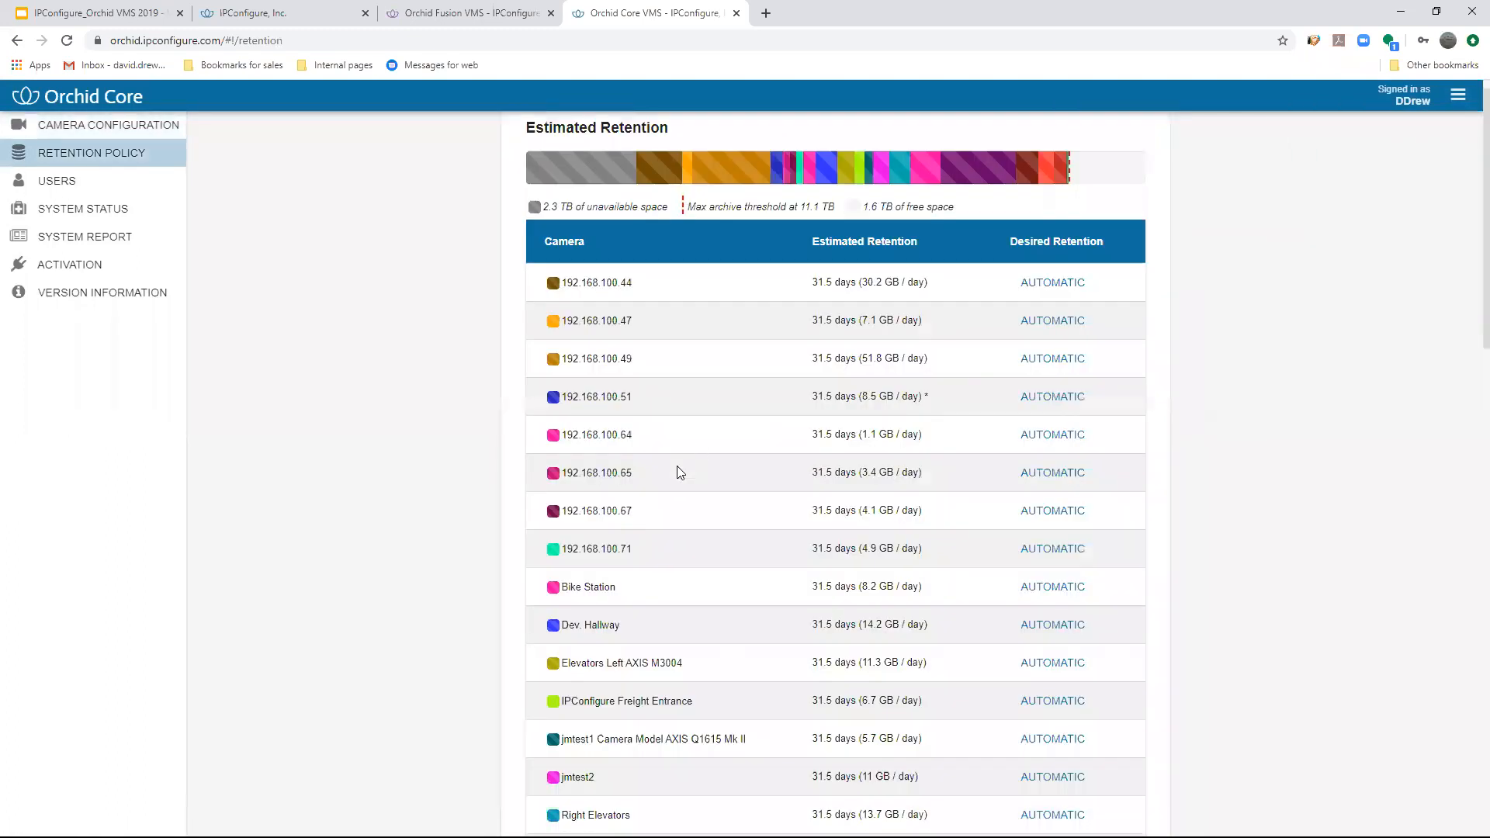
{"action": "scroll", "coordinate": [676, 458], "scroll_direction": "up", "scroll_amount": 6}
{"action": "scroll", "coordinate": [678, 458], "scroll_direction": "up", "scroll_amount": 4}
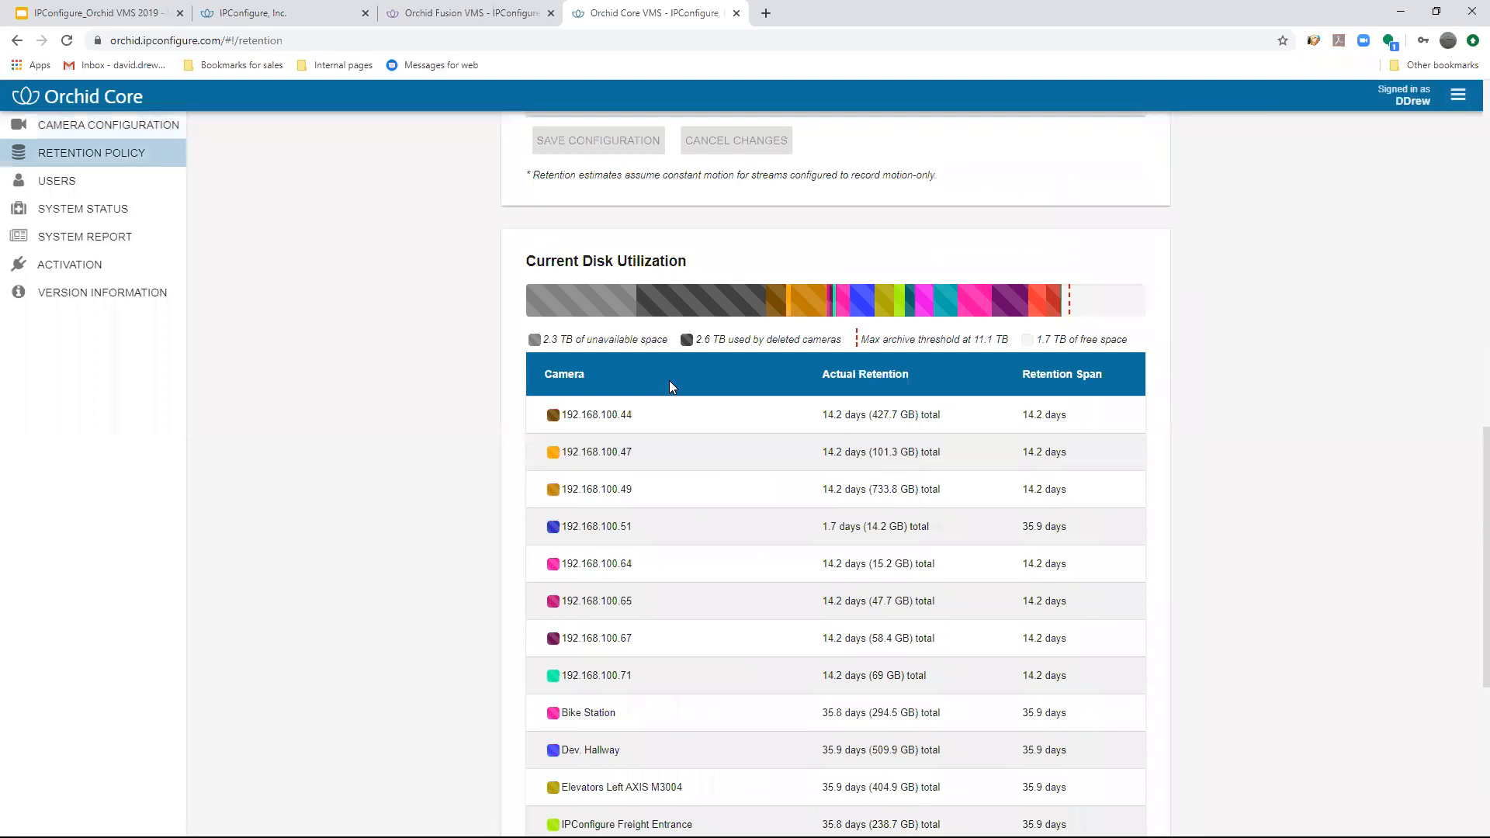
{"action": "scroll", "coordinate": [669, 380], "scroll_direction": "down", "scroll_amount": 1}
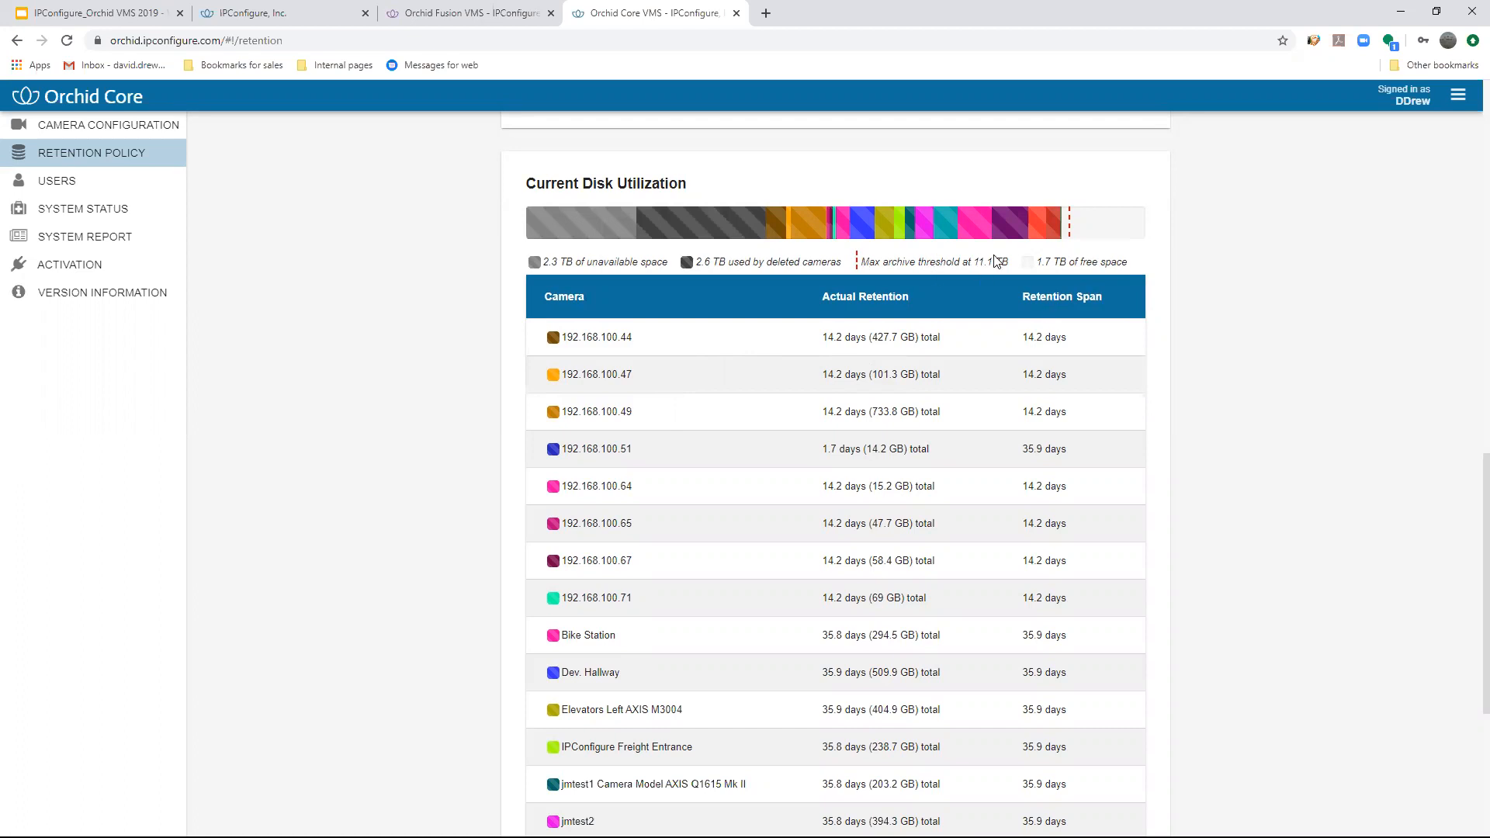
{"action": "left_click_drag", "start_coordinate": [1012, 263], "coordinate": [936, 270]}
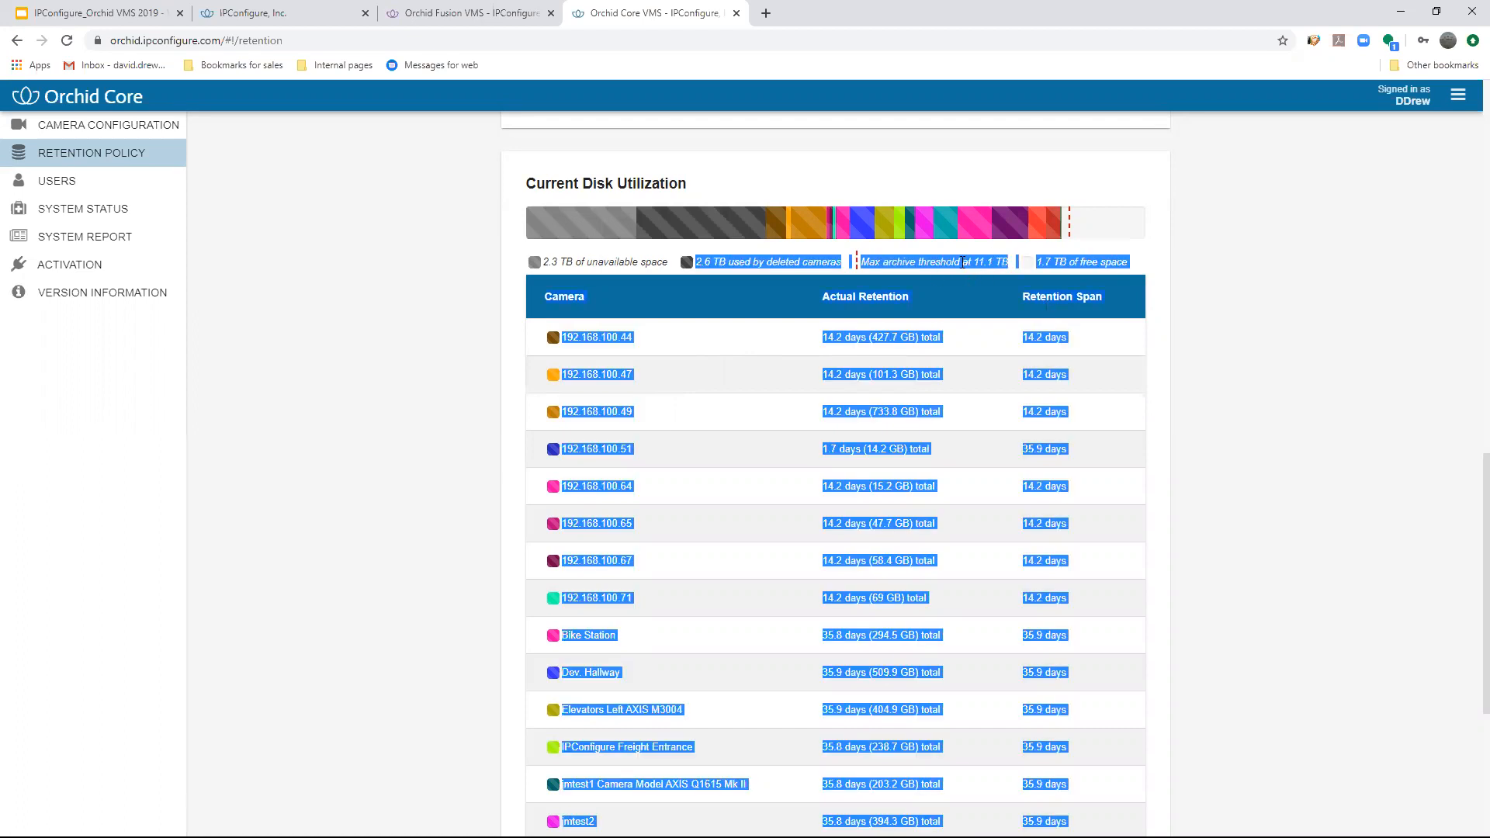
{"action": "left_click", "coordinate": [1221, 300]}
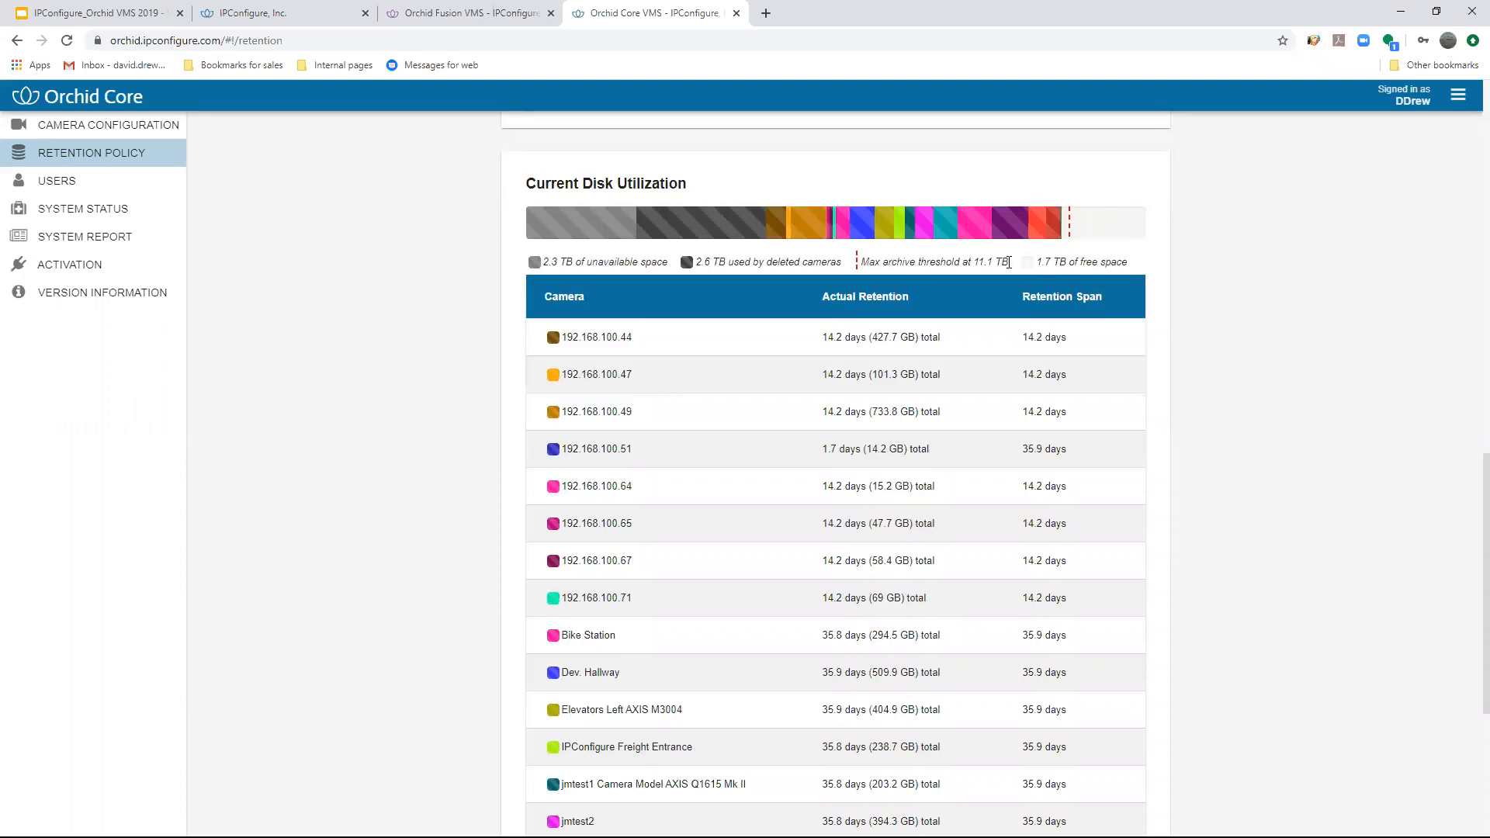
- Examine each camera's actual retention and retention span under Current Disk Utilization, and compare them with the utilization bar
{"action": "scroll", "coordinate": [885, 287], "scroll_direction": "down", "scroll_amount": 4}
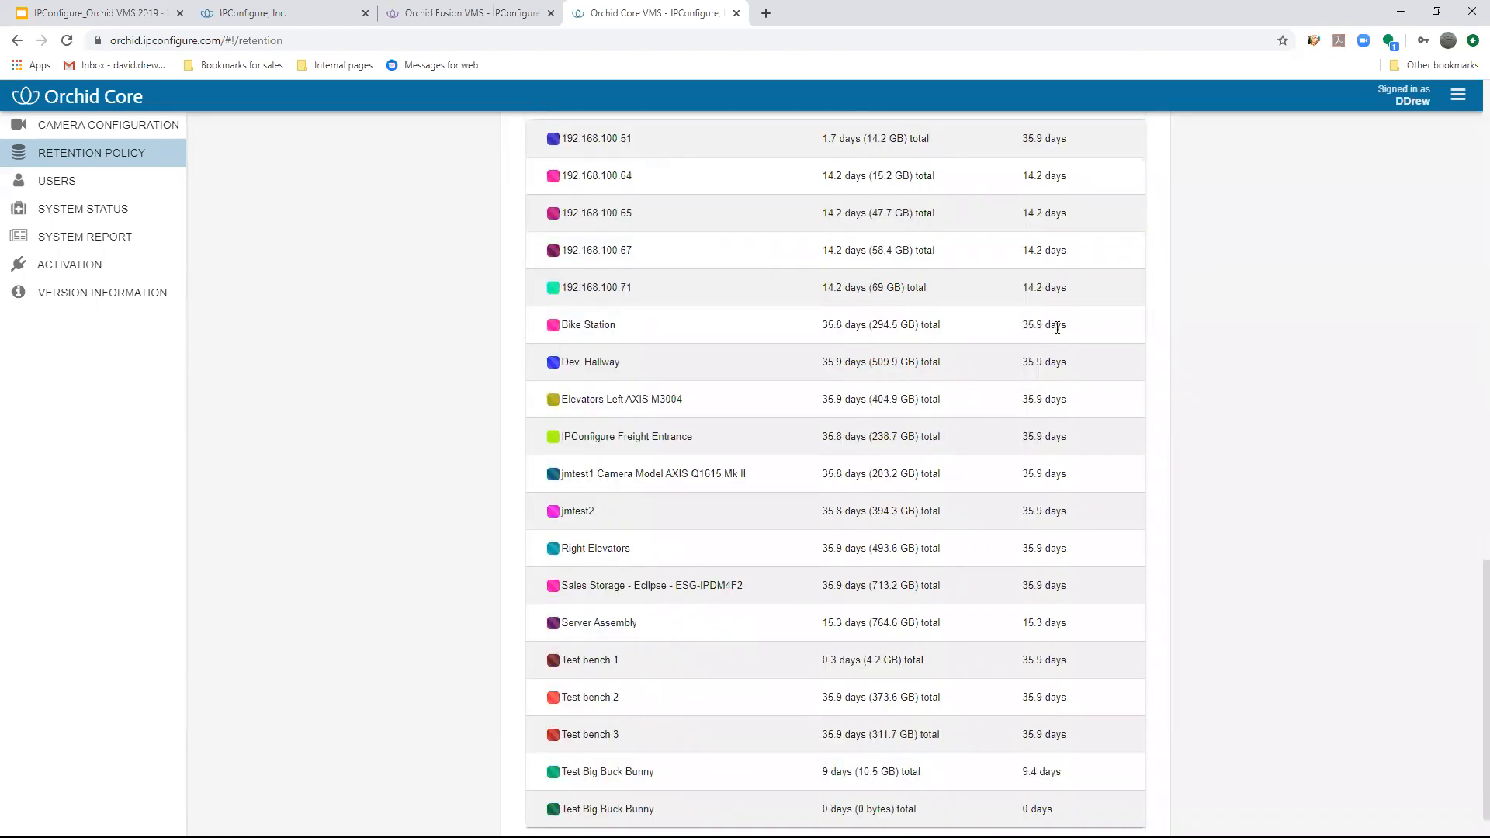
{"action": "left_click_drag", "start_coordinate": [1073, 334], "coordinate": [1029, 334]}
{"action": "scroll", "coordinate": [1001, 334], "scroll_direction": "up", "scroll_amount": 2}
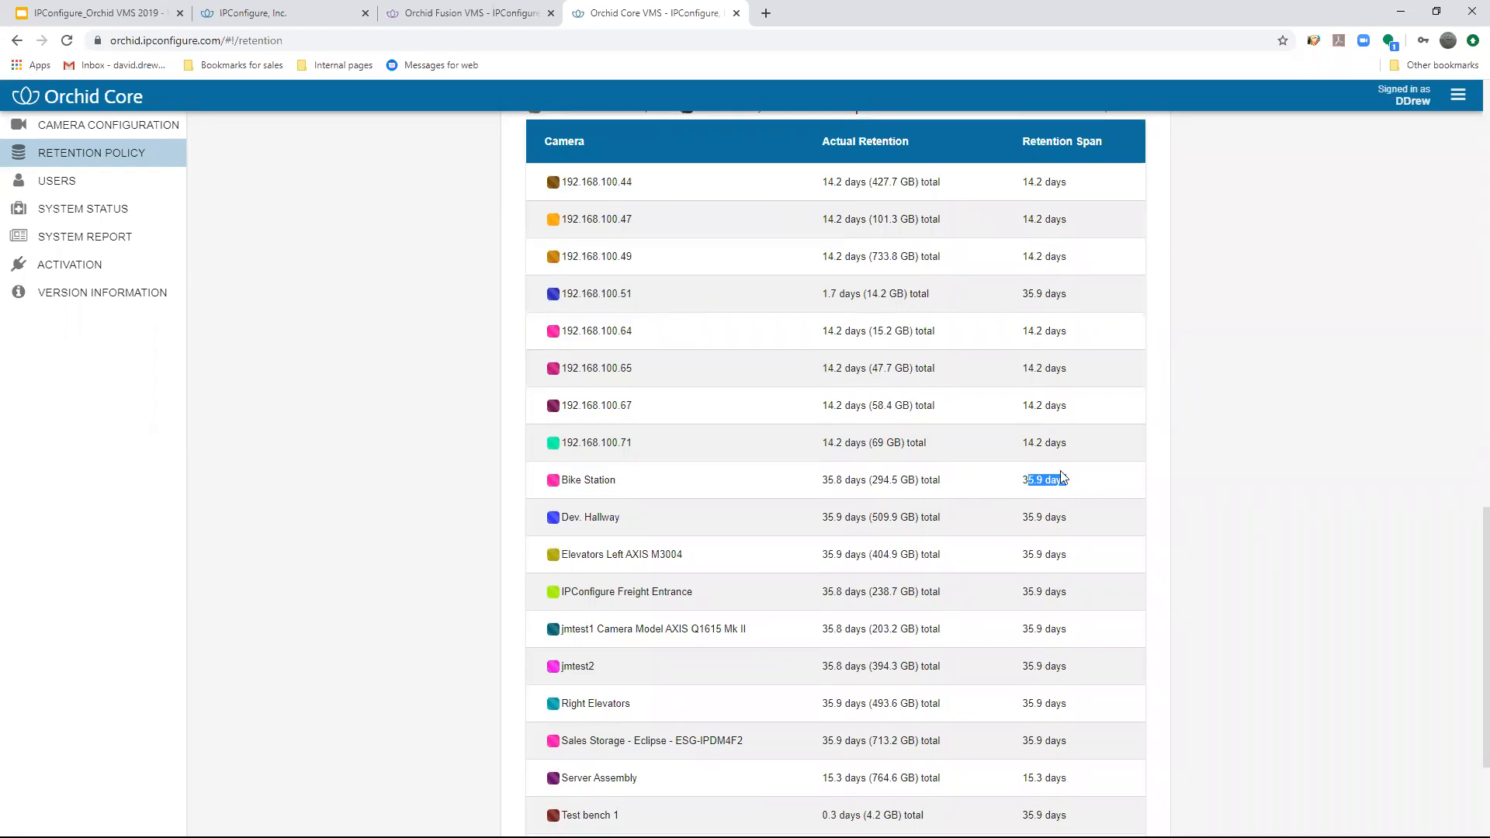
{"action": "scroll", "coordinate": [928, 384], "scroll_direction": "up", "scroll_amount": 1}
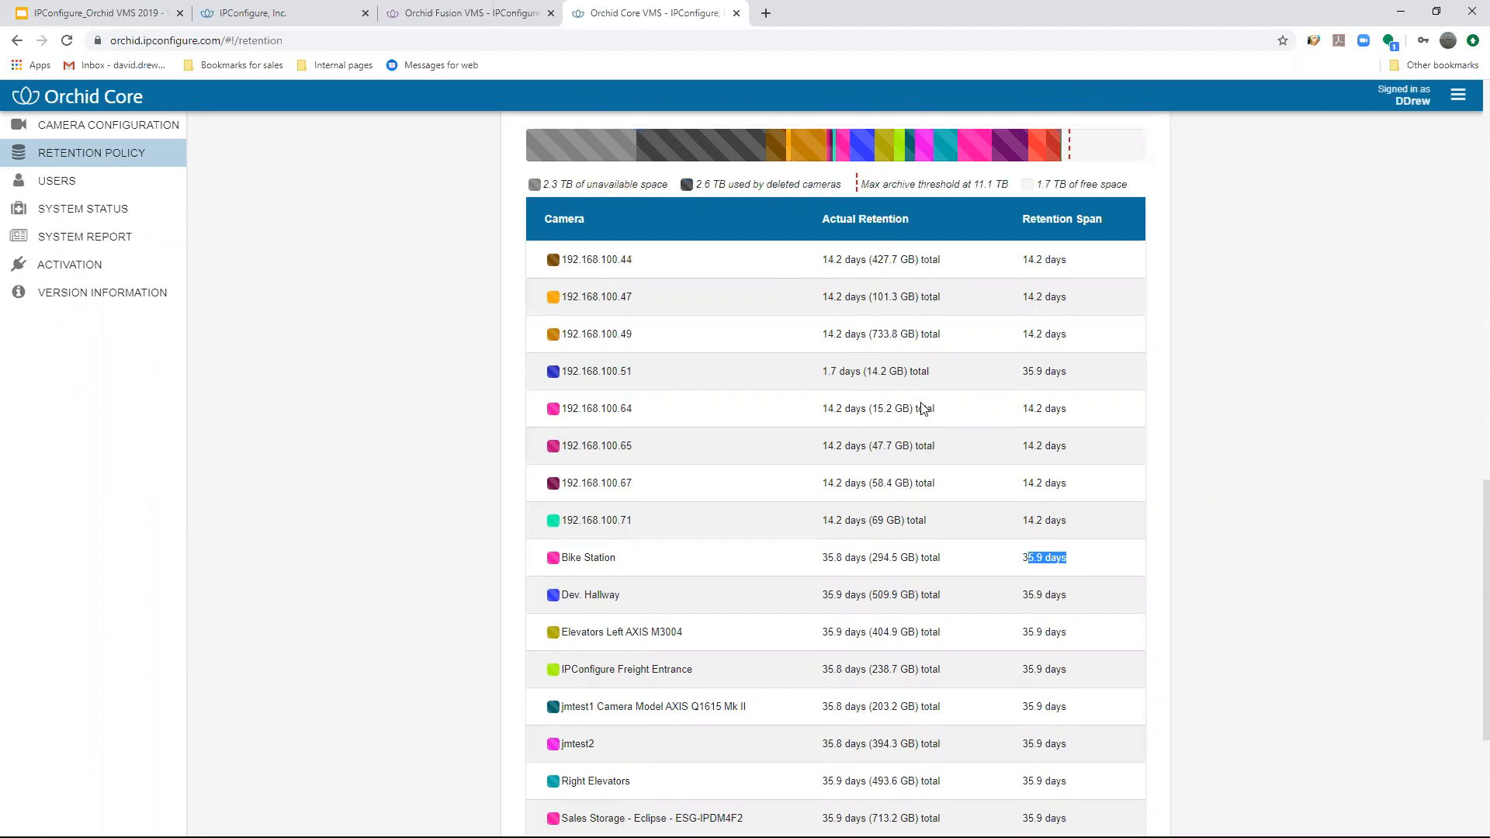
{"action": "scroll", "coordinate": [923, 402], "scroll_direction": "down", "scroll_amount": 2}
{"action": "scroll", "coordinate": [922, 404], "scroll_direction": "up", "scroll_amount": 3}
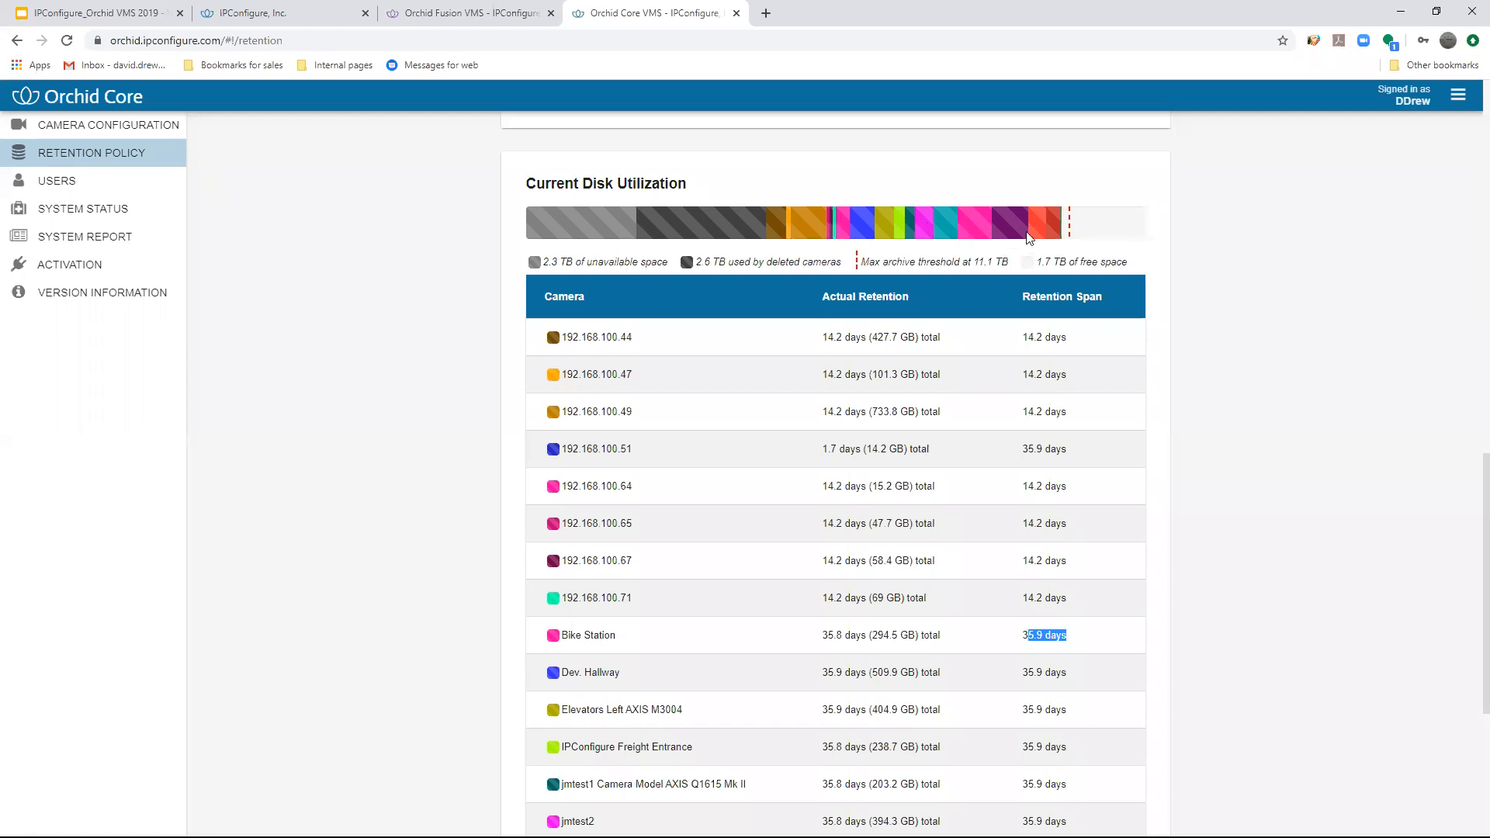
{"action": "mouse_move", "coordinate": [1013, 226]}
{"action": "left_click", "coordinate": [1013, 226]}
- Set the desired retention of camera 192.168.100.47 to 90 days and review the estimated retention of the other cameras
{"action": "scroll", "coordinate": [1285, 275], "scroll_direction": "up", "scroll_amount": 3}
{"action": "scroll", "coordinate": [1296, 344], "scroll_direction": "up", "scroll_amount": 10}
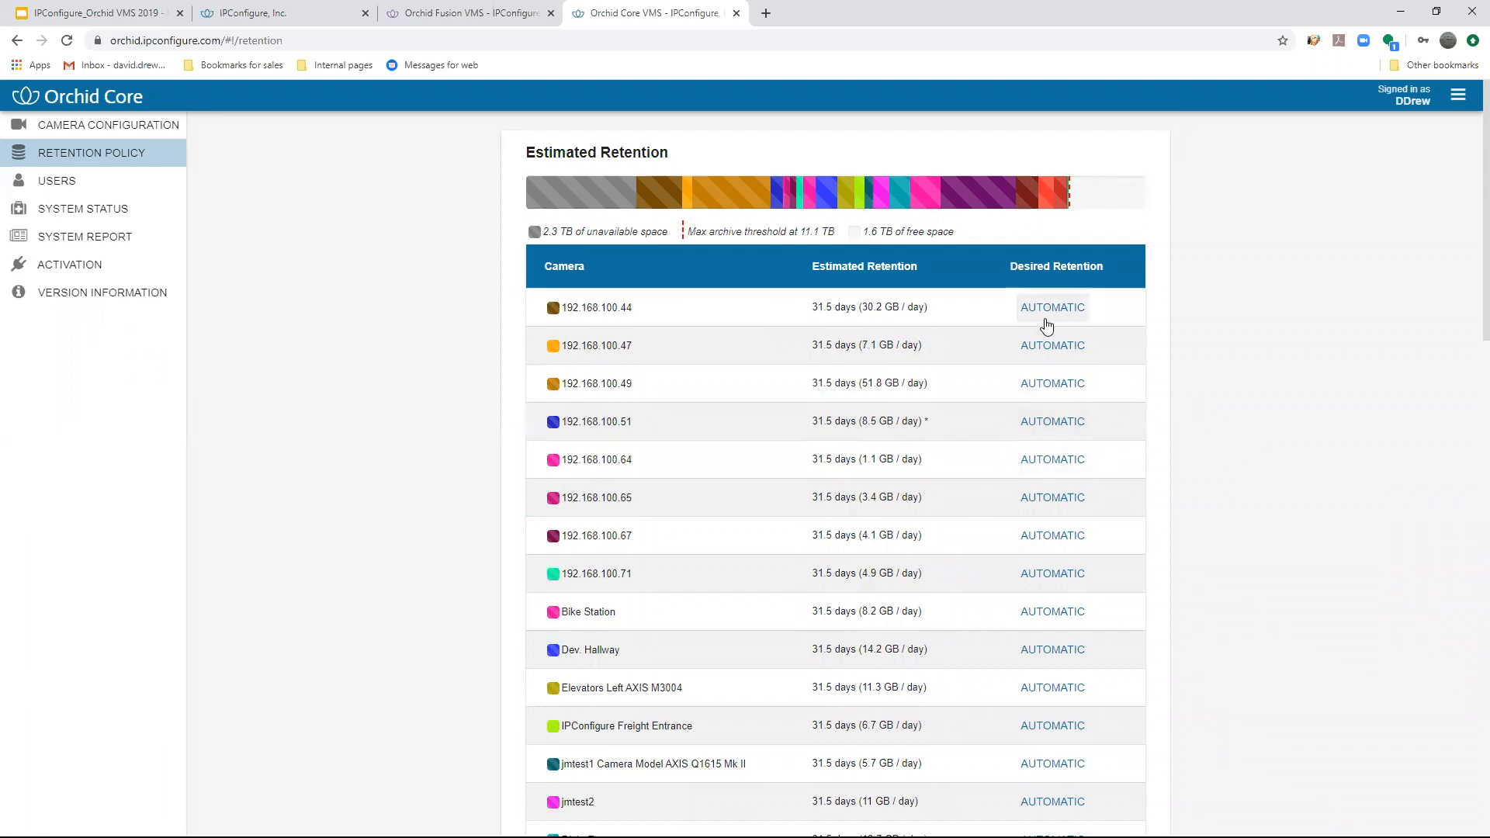
{"action": "scroll", "coordinate": [1023, 334], "scroll_direction": "down", "scroll_amount": 2}
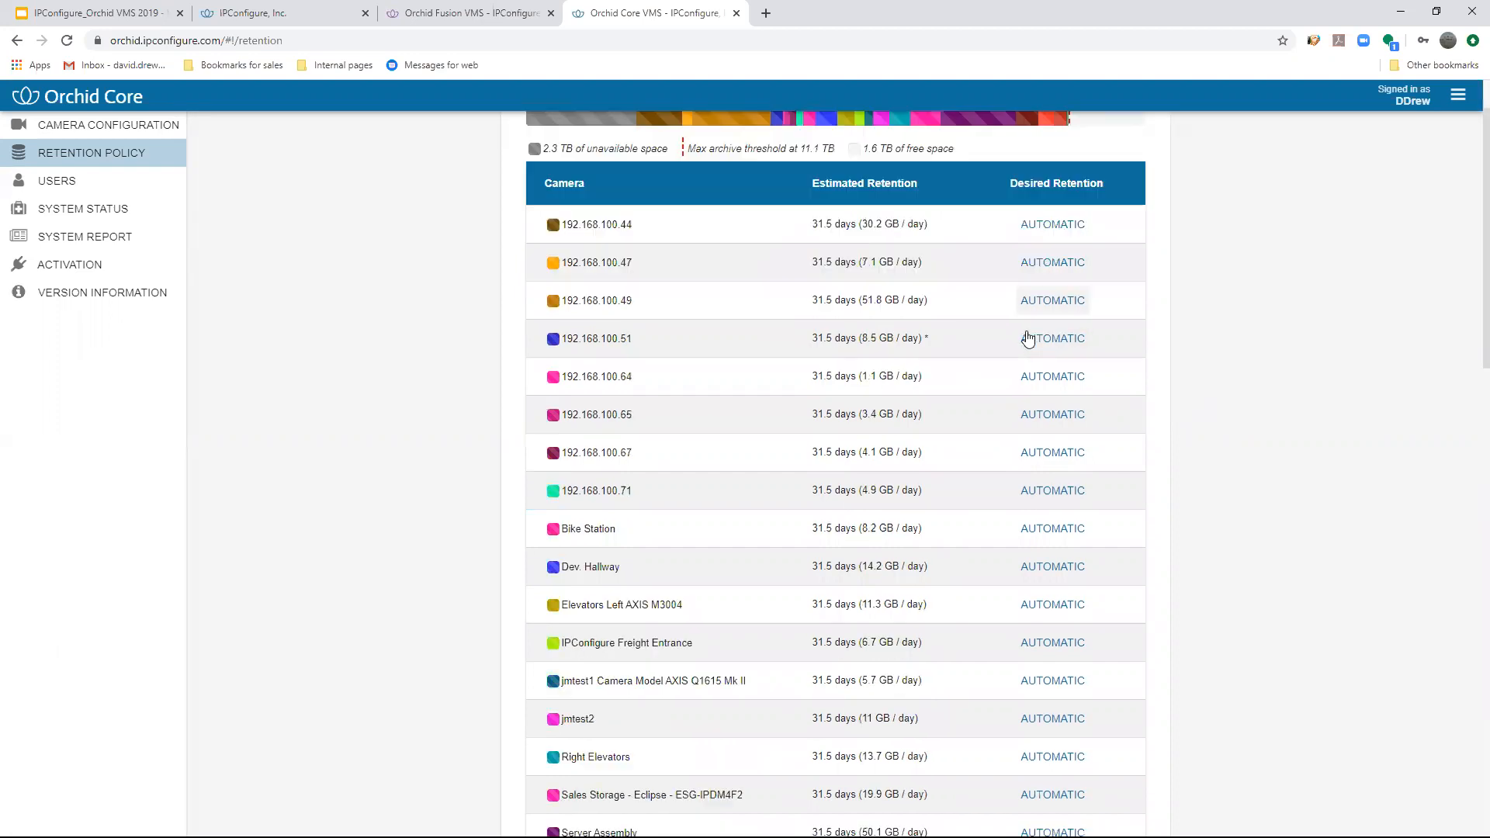
{"action": "scroll", "coordinate": [787, 223], "scroll_direction": "down", "scroll_amount": 1}
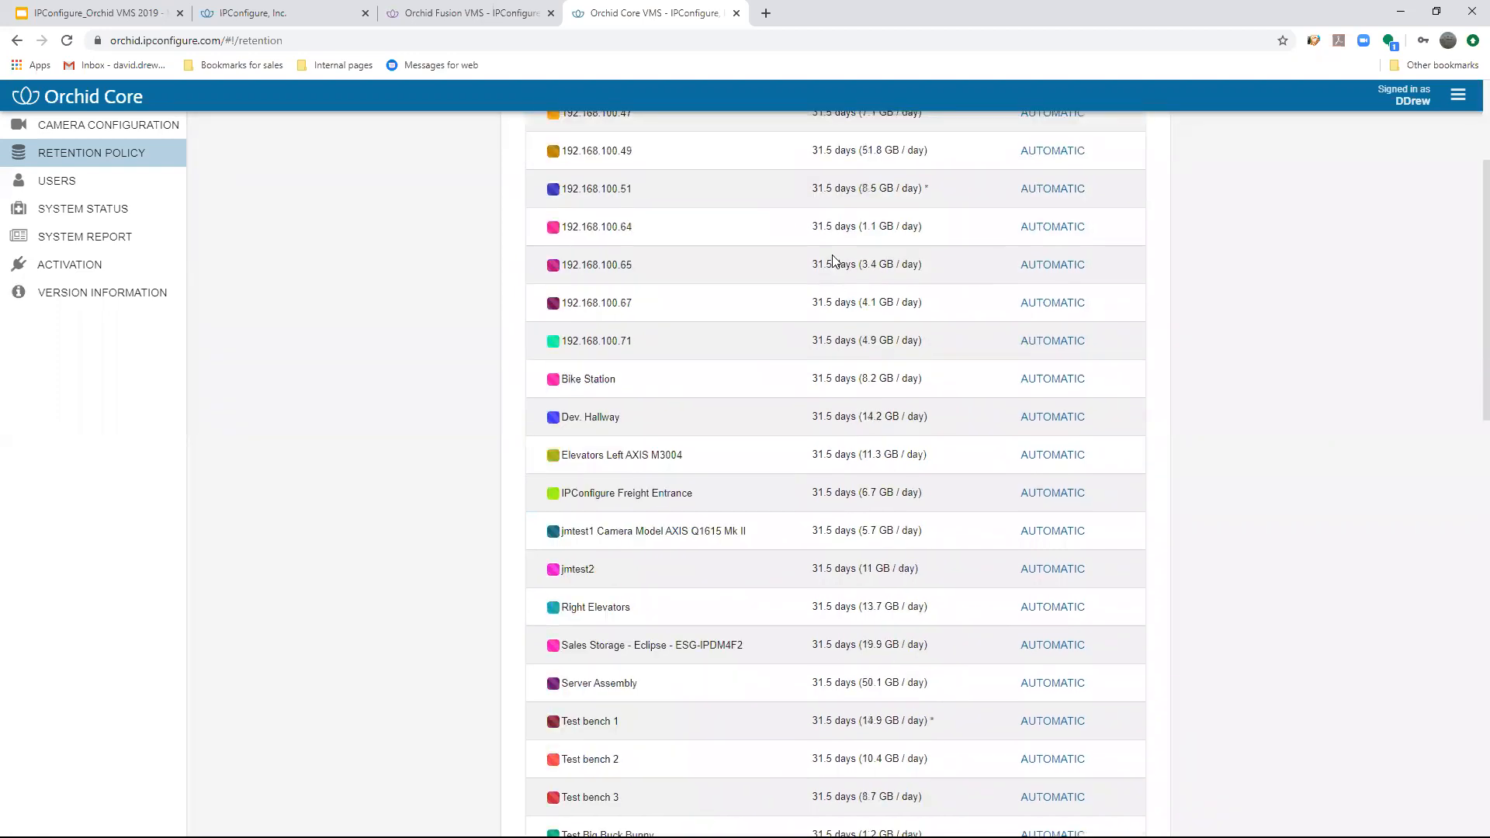
{"action": "scroll", "coordinate": [869, 225], "scroll_direction": "down", "scroll_amount": 2}
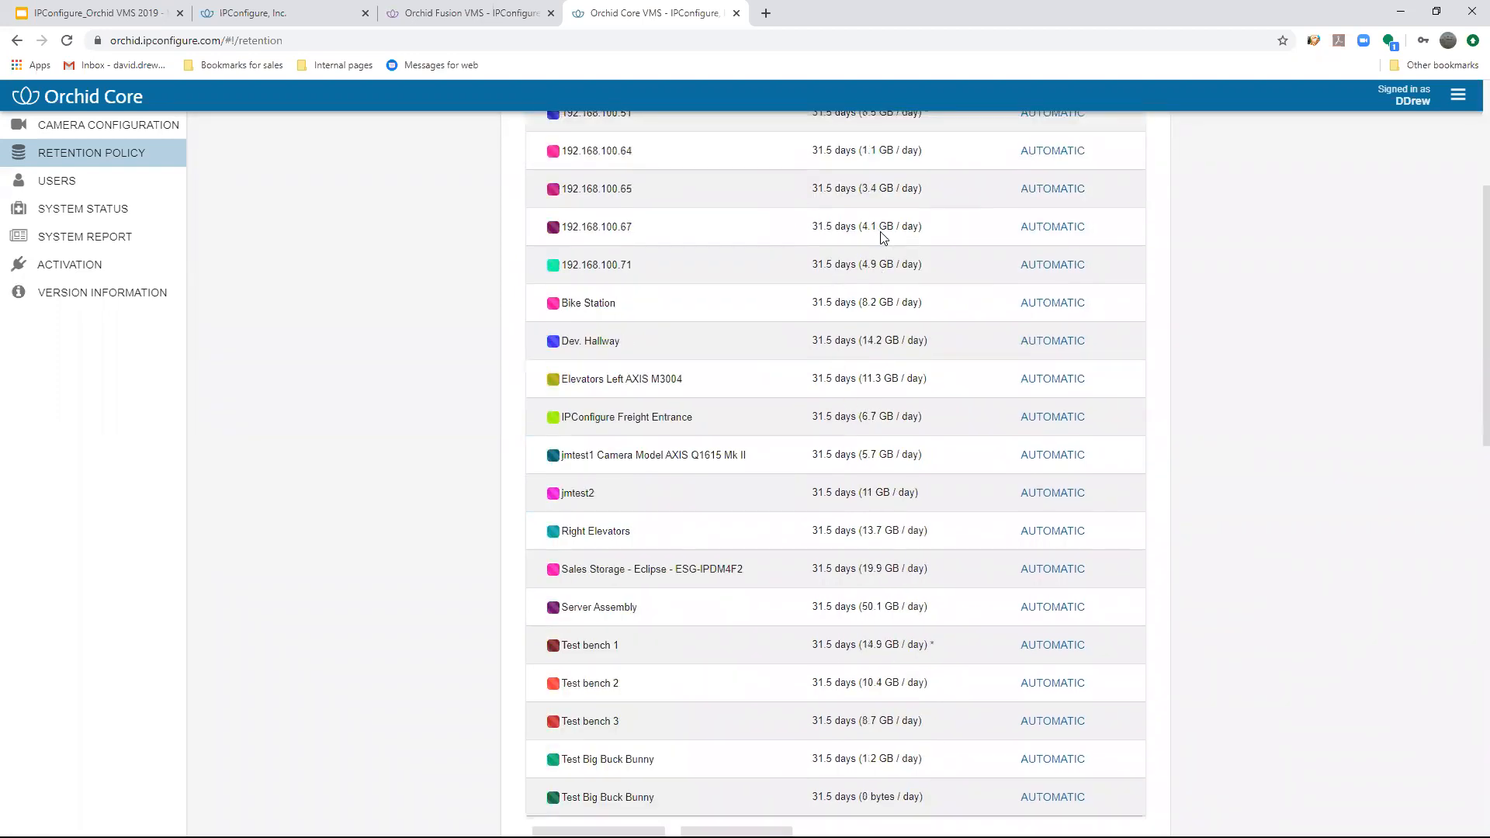
{"action": "scroll", "coordinate": [906, 299], "scroll_direction": "up", "scroll_amount": 5}
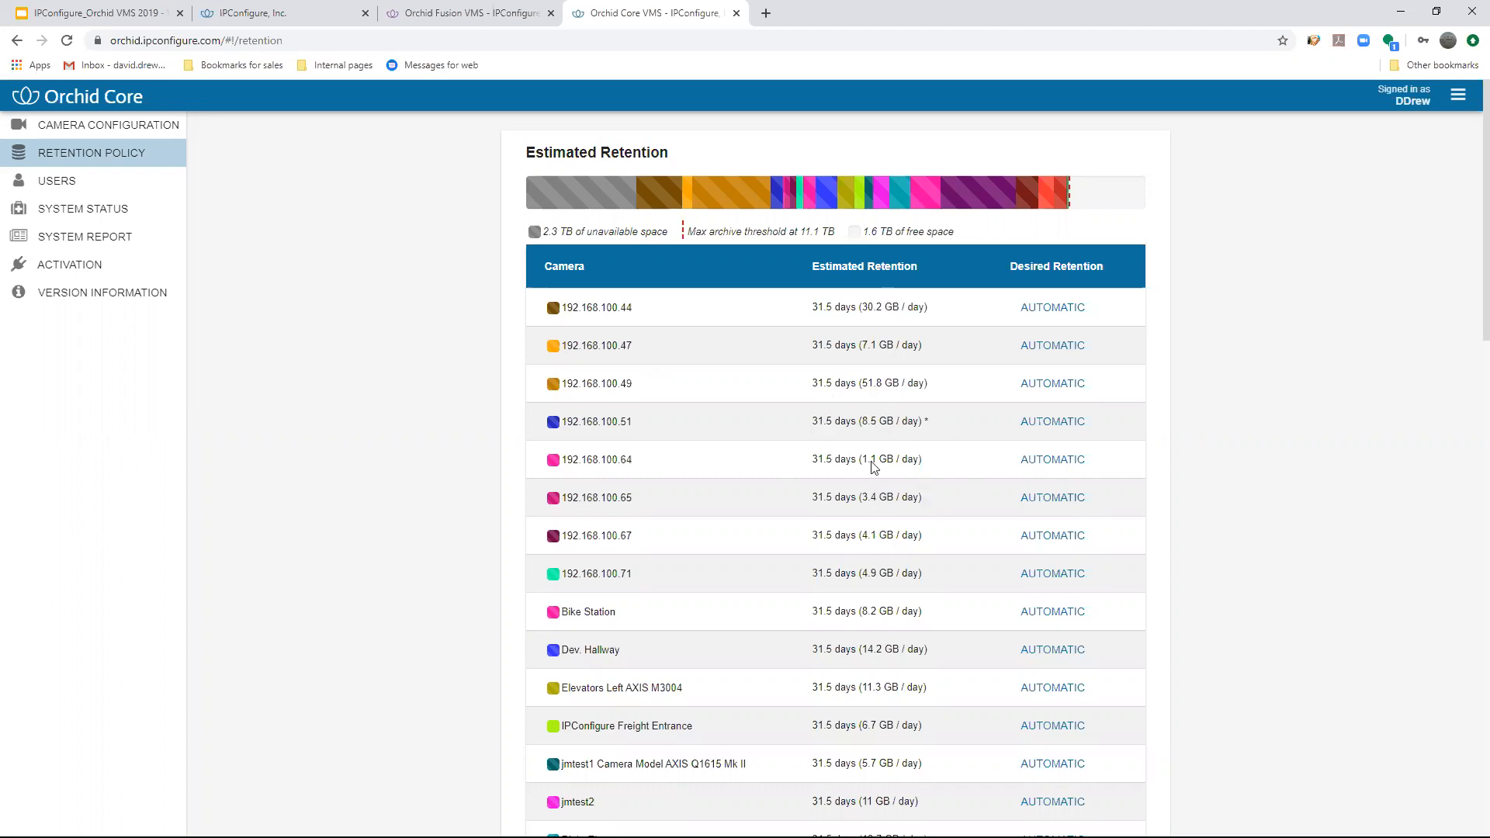
{"action": "left_click", "coordinate": [1053, 345]}
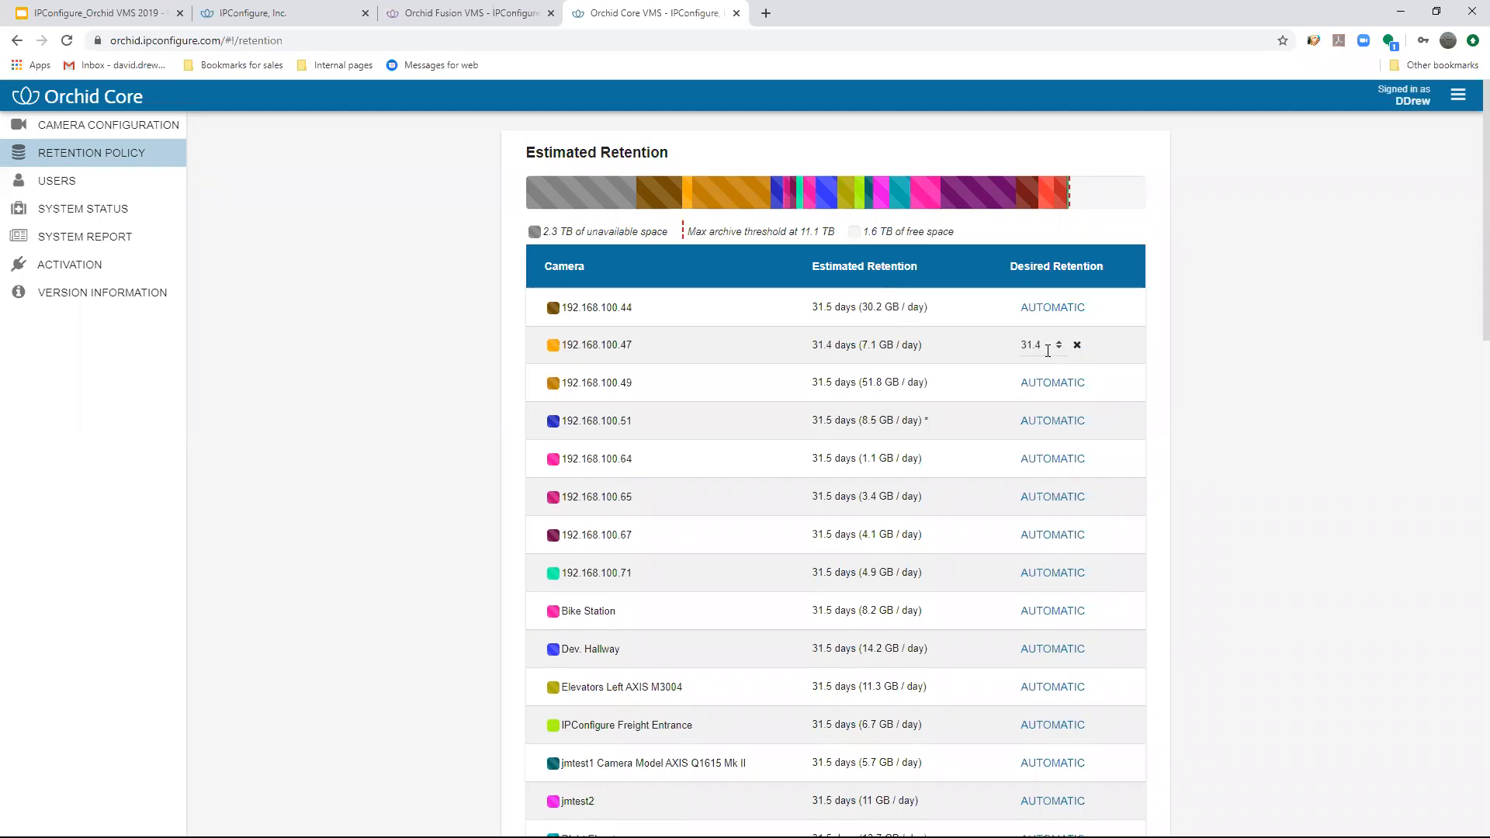
{"action": "double_click", "coordinate": [1038, 345]}
{"action": "type", "text": "90"}
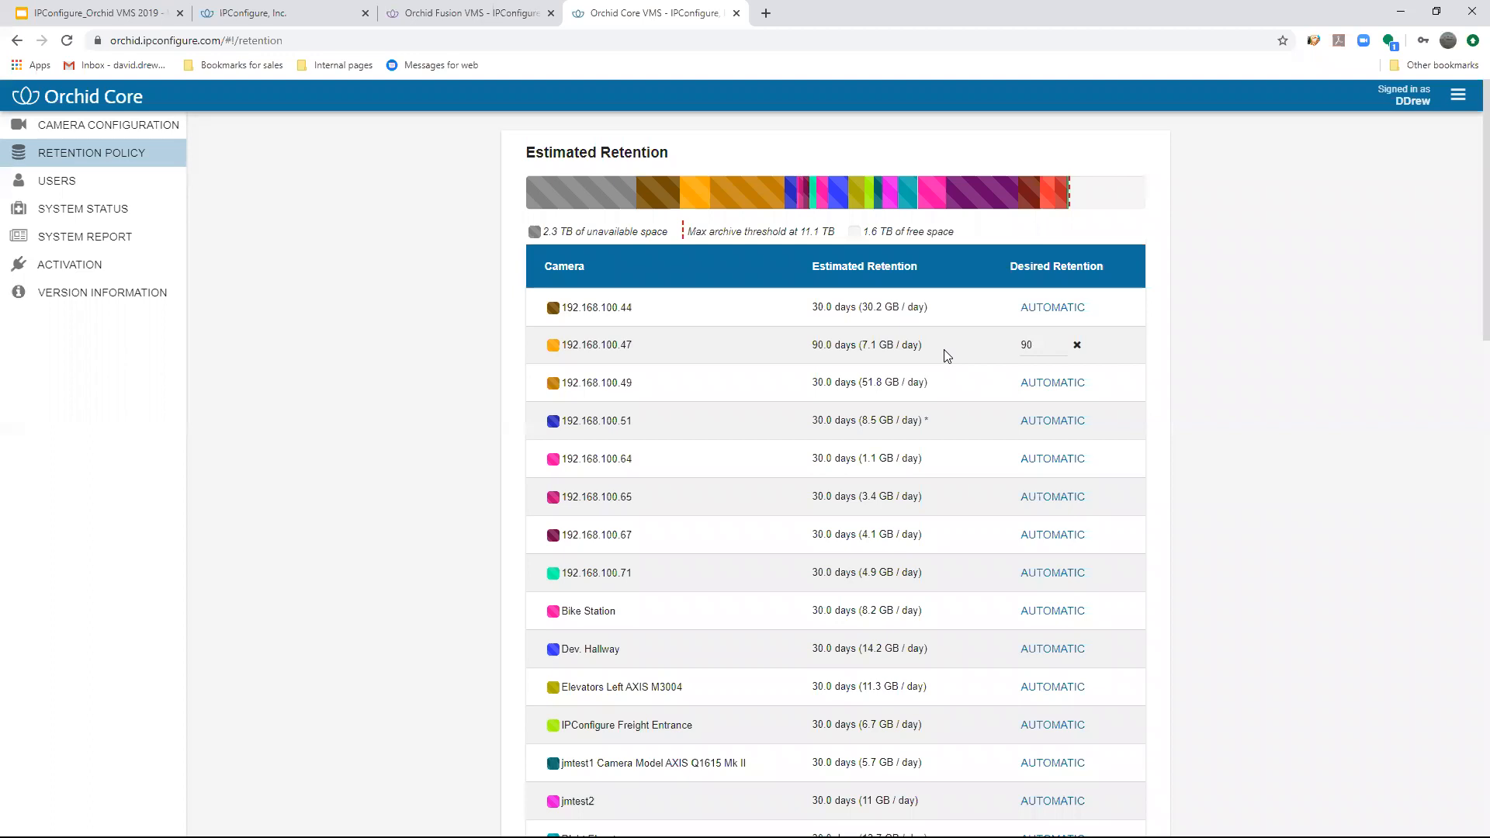
{"action": "scroll", "coordinate": [836, 355], "scroll_direction": "down", "scroll_amount": 1}
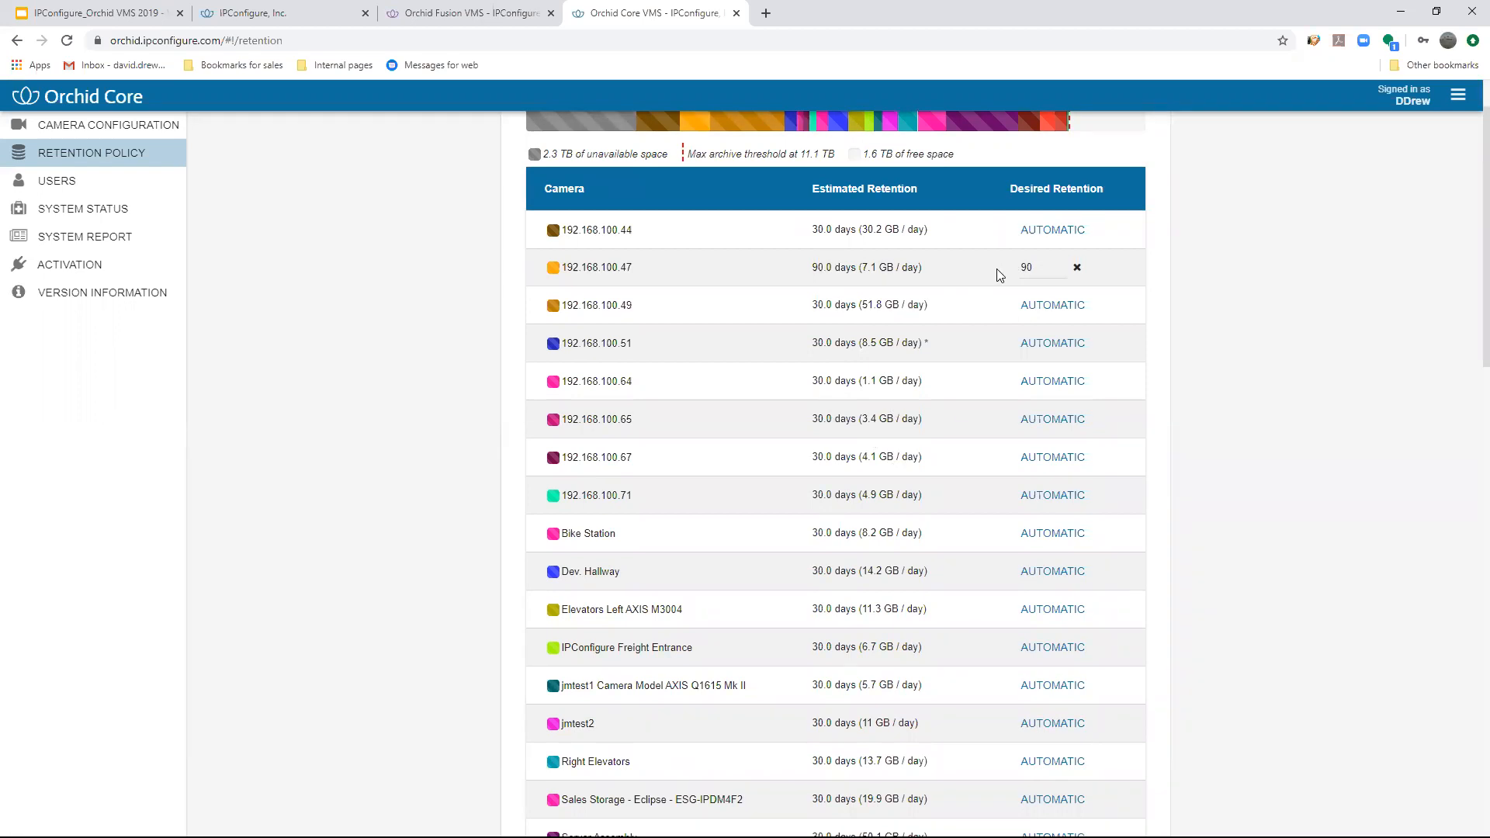
{"action": "scroll", "coordinate": [966, 454], "scroll_direction": "down", "scroll_amount": 5}
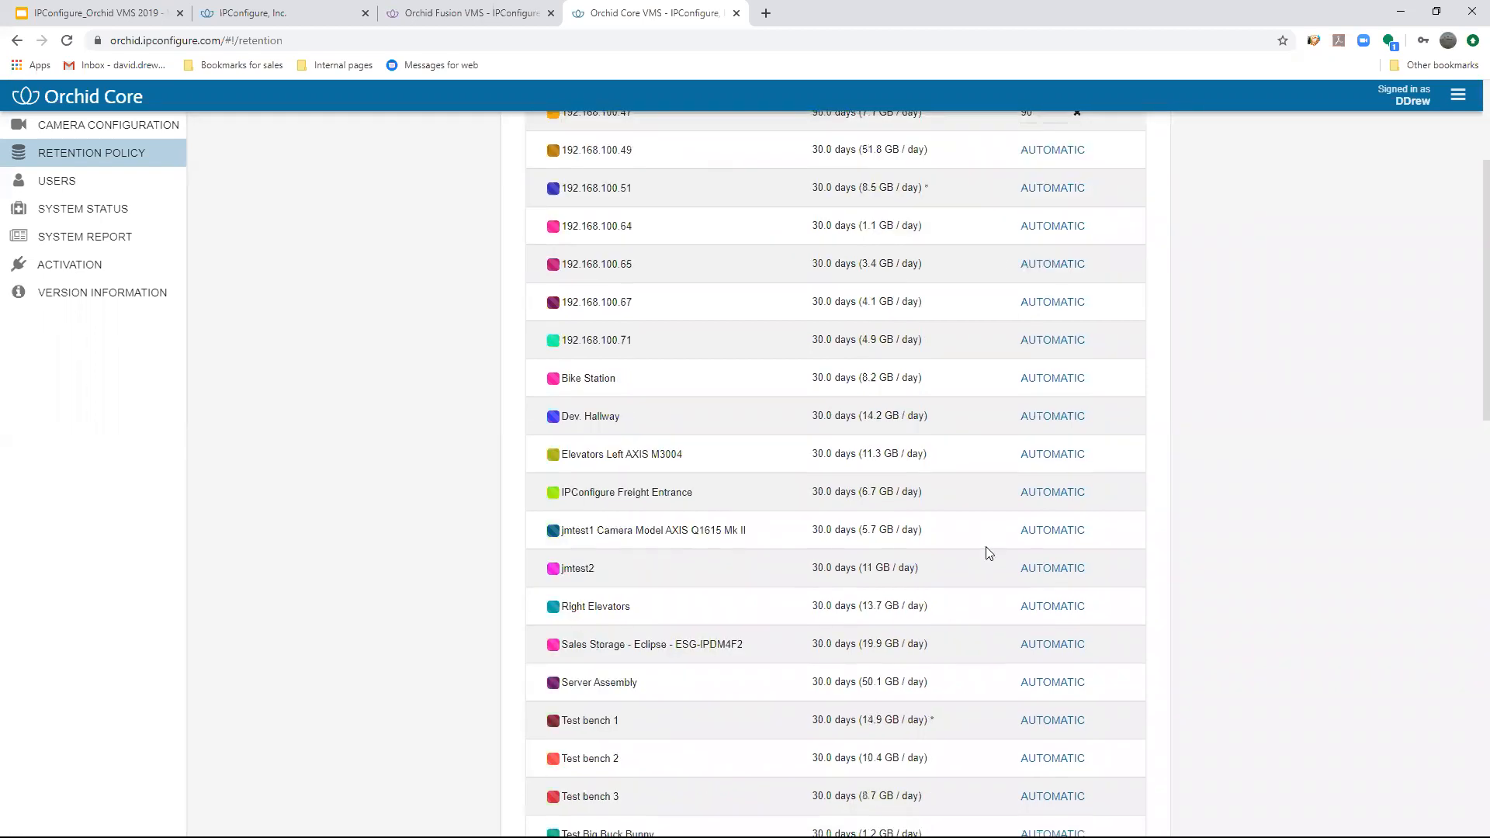
{"action": "scroll", "coordinate": [988, 555], "scroll_direction": "up", "scroll_amount": 6}
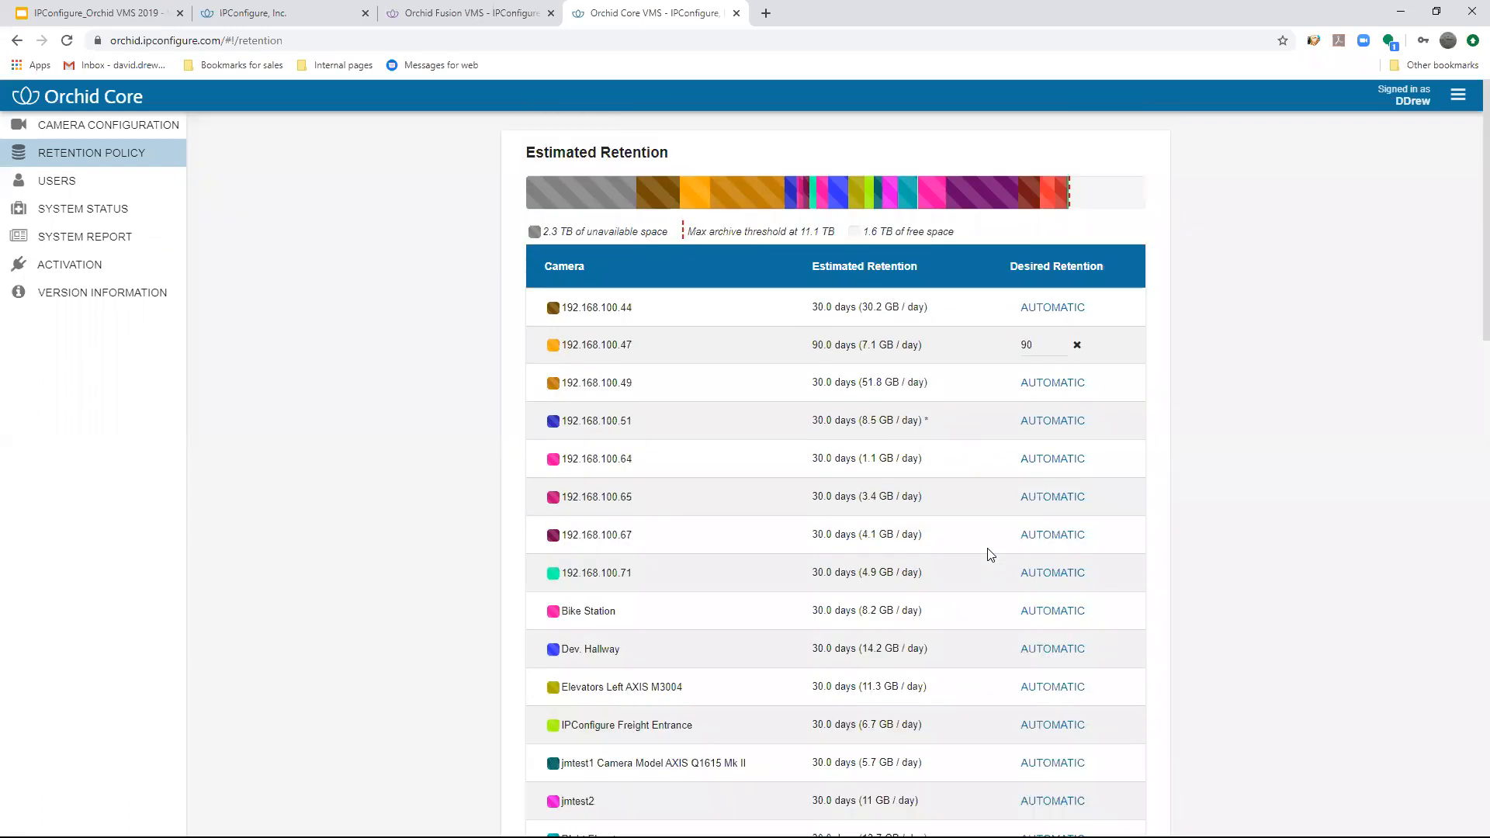
- Open the users list, view the roles available for the admin1 account, and close its details without changes
{"action": "left_click", "coordinate": [1458, 94]}
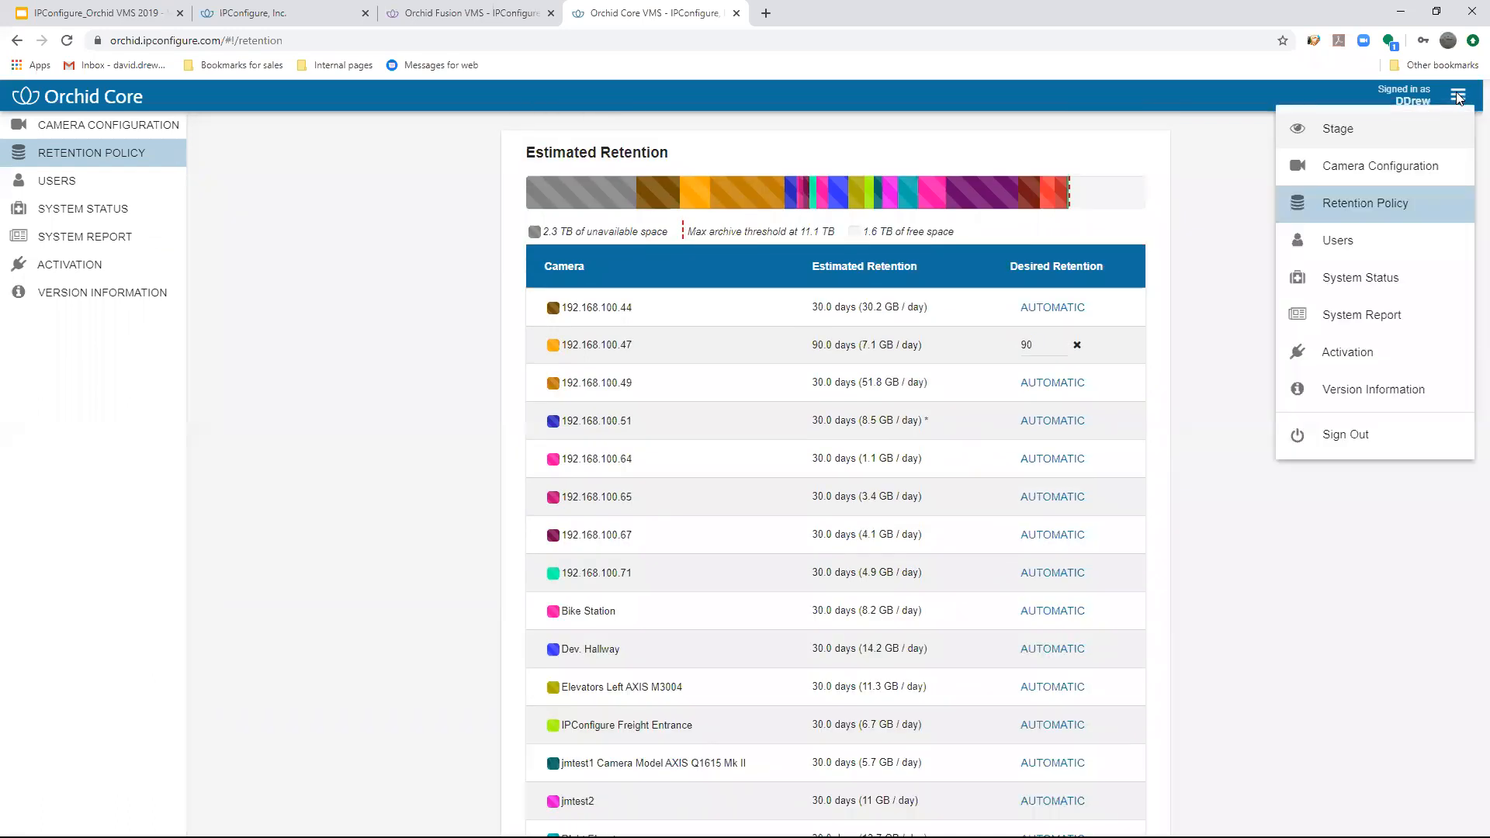
{"action": "left_click", "coordinate": [1338, 242]}
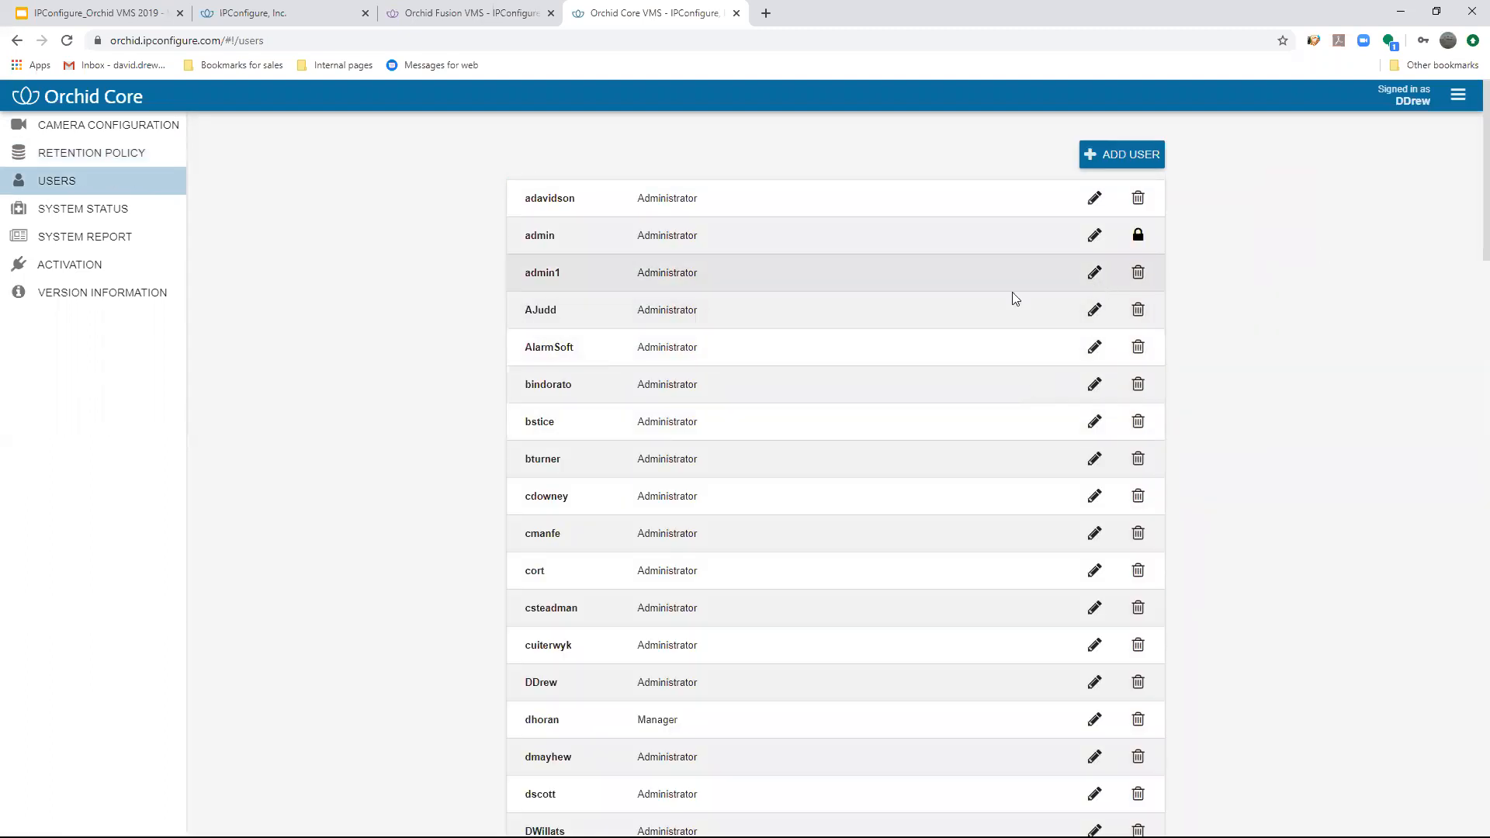
{"action": "left_click", "coordinate": [1012, 290]}
{"action": "left_click", "coordinate": [929, 446]}
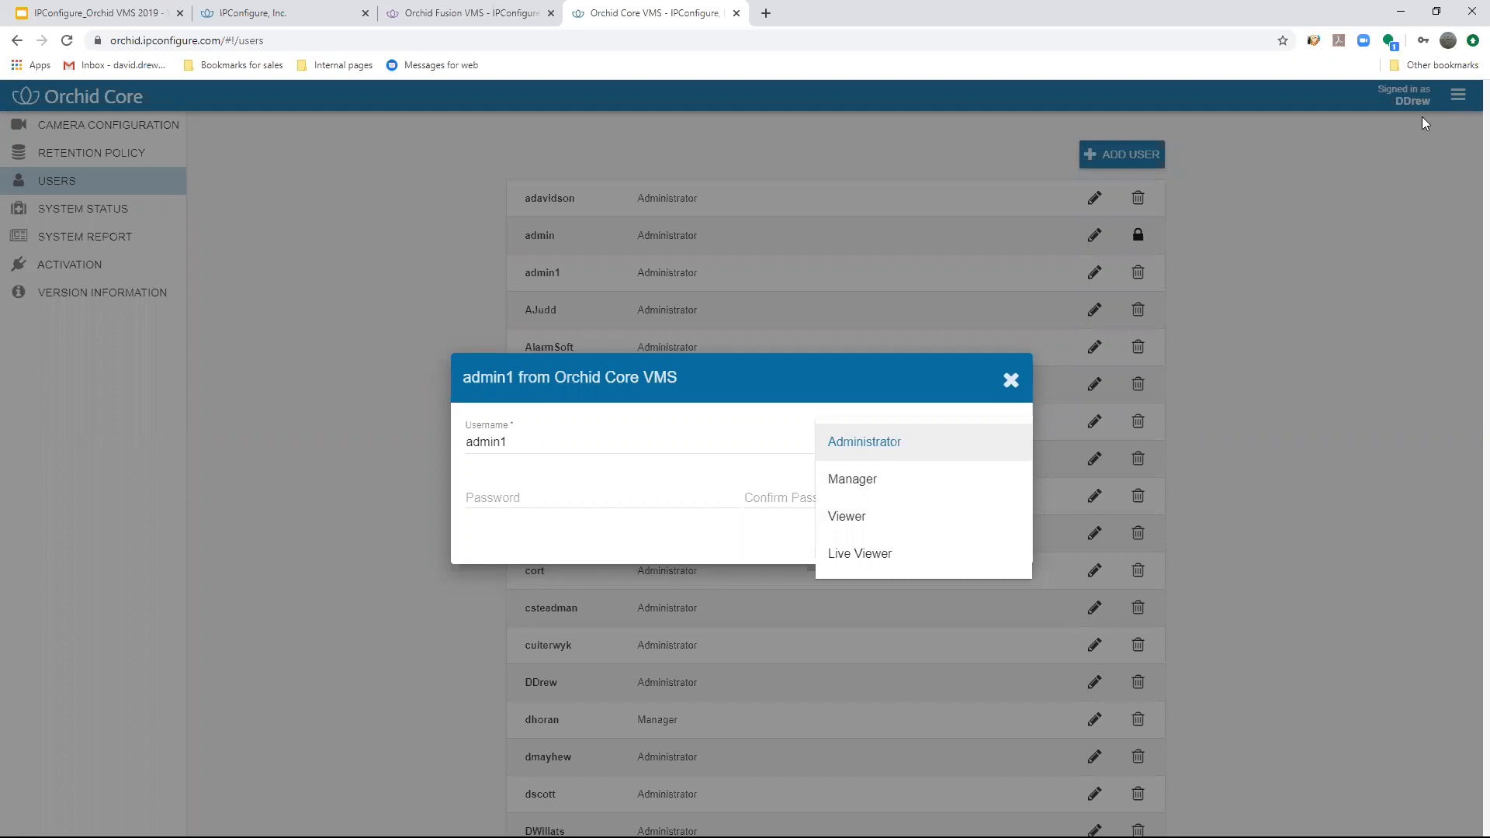
{"action": "left_click", "coordinate": [1256, 510]}
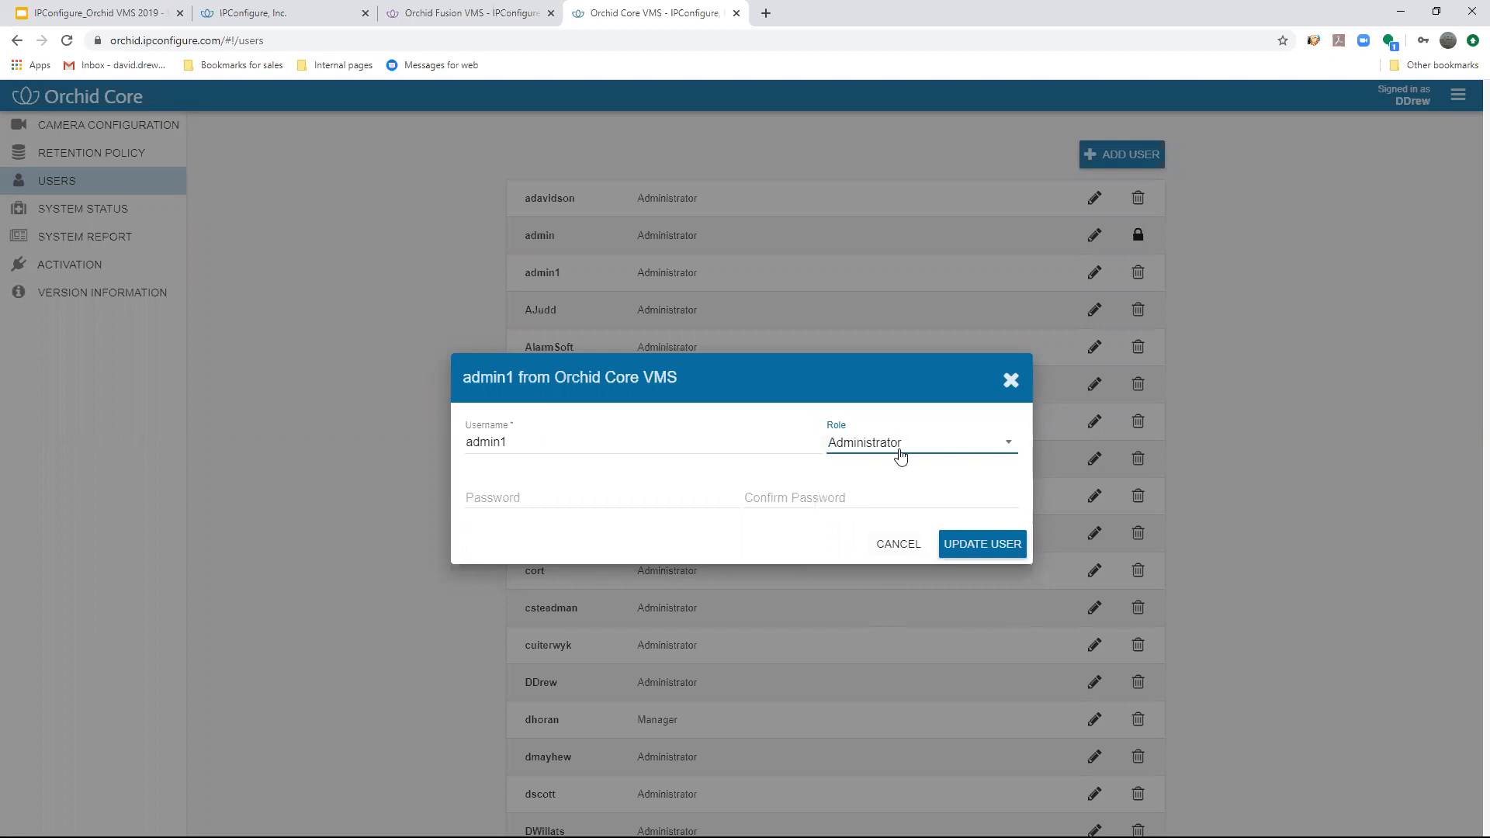
{"action": "left_click", "coordinate": [1389, 208]}
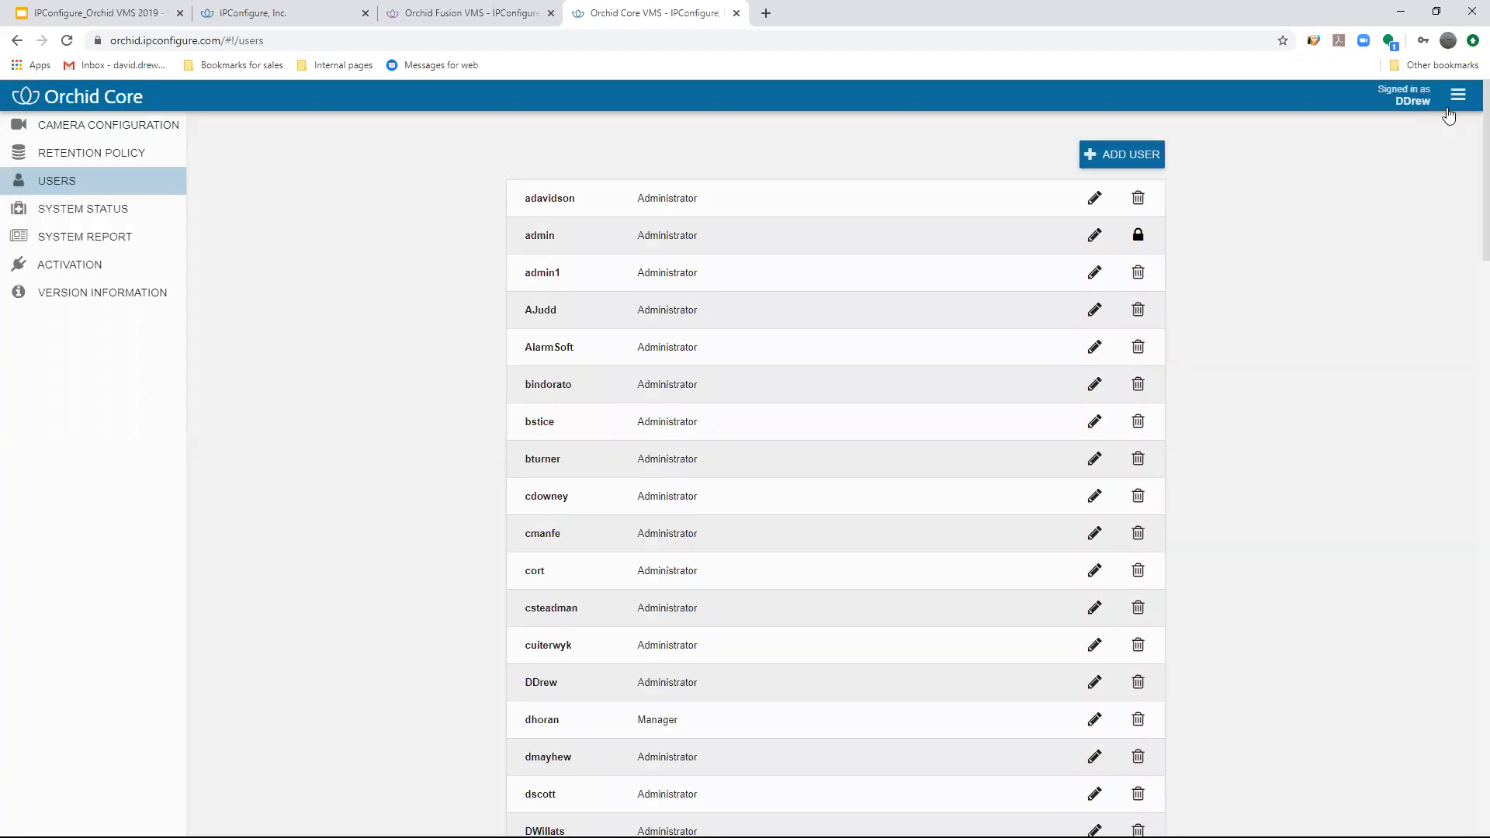
- Open the system report, examine the recorded video and motion statistics per stream, and briefly view the report's start date options
{"action": "left_click", "coordinate": [1458, 94]}
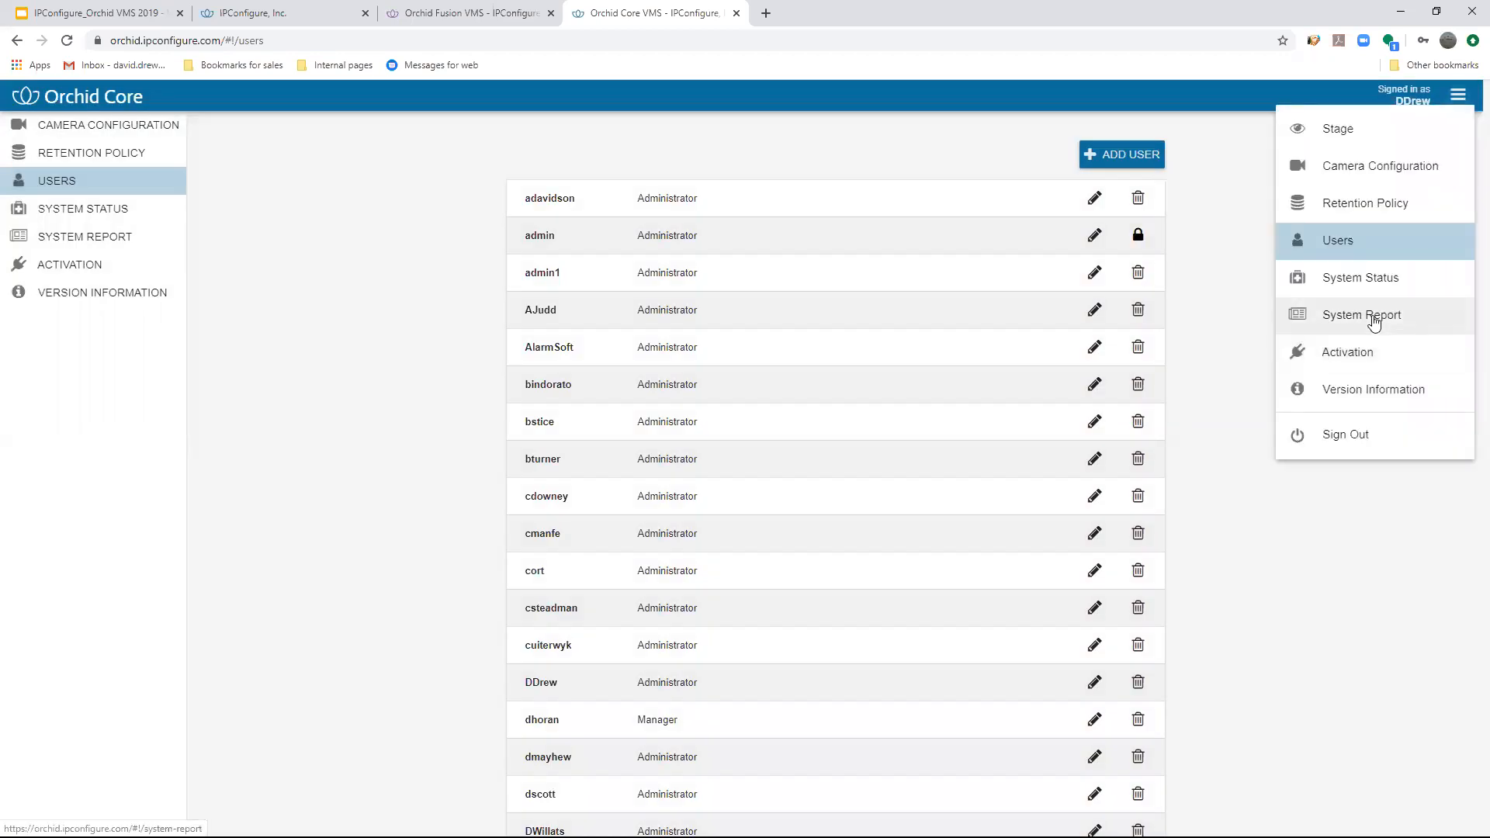
{"action": "left_click", "coordinate": [1360, 315]}
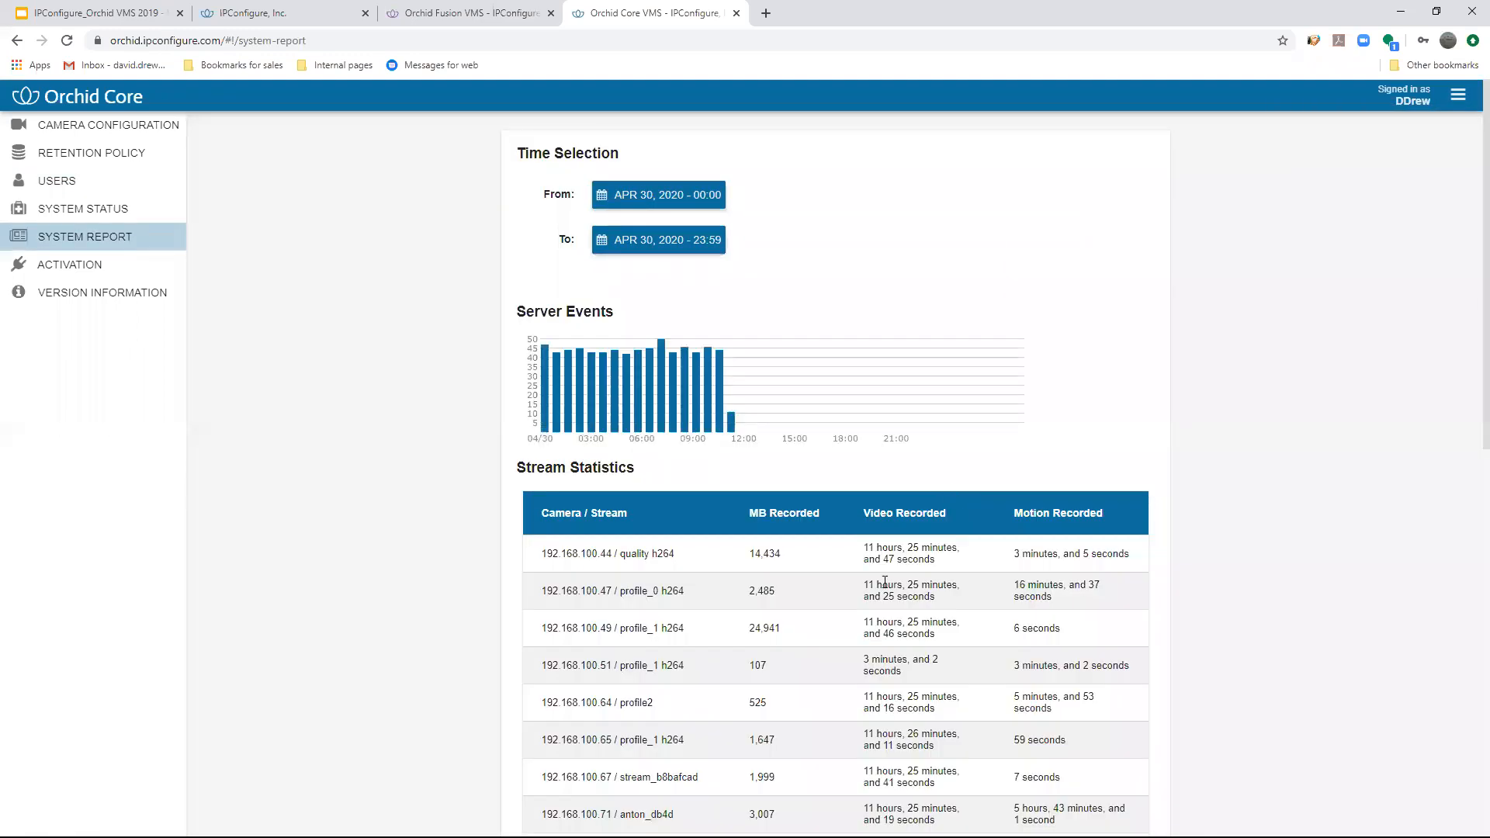
{"action": "scroll", "coordinate": [885, 583], "scroll_direction": "down", "scroll_amount": 3}
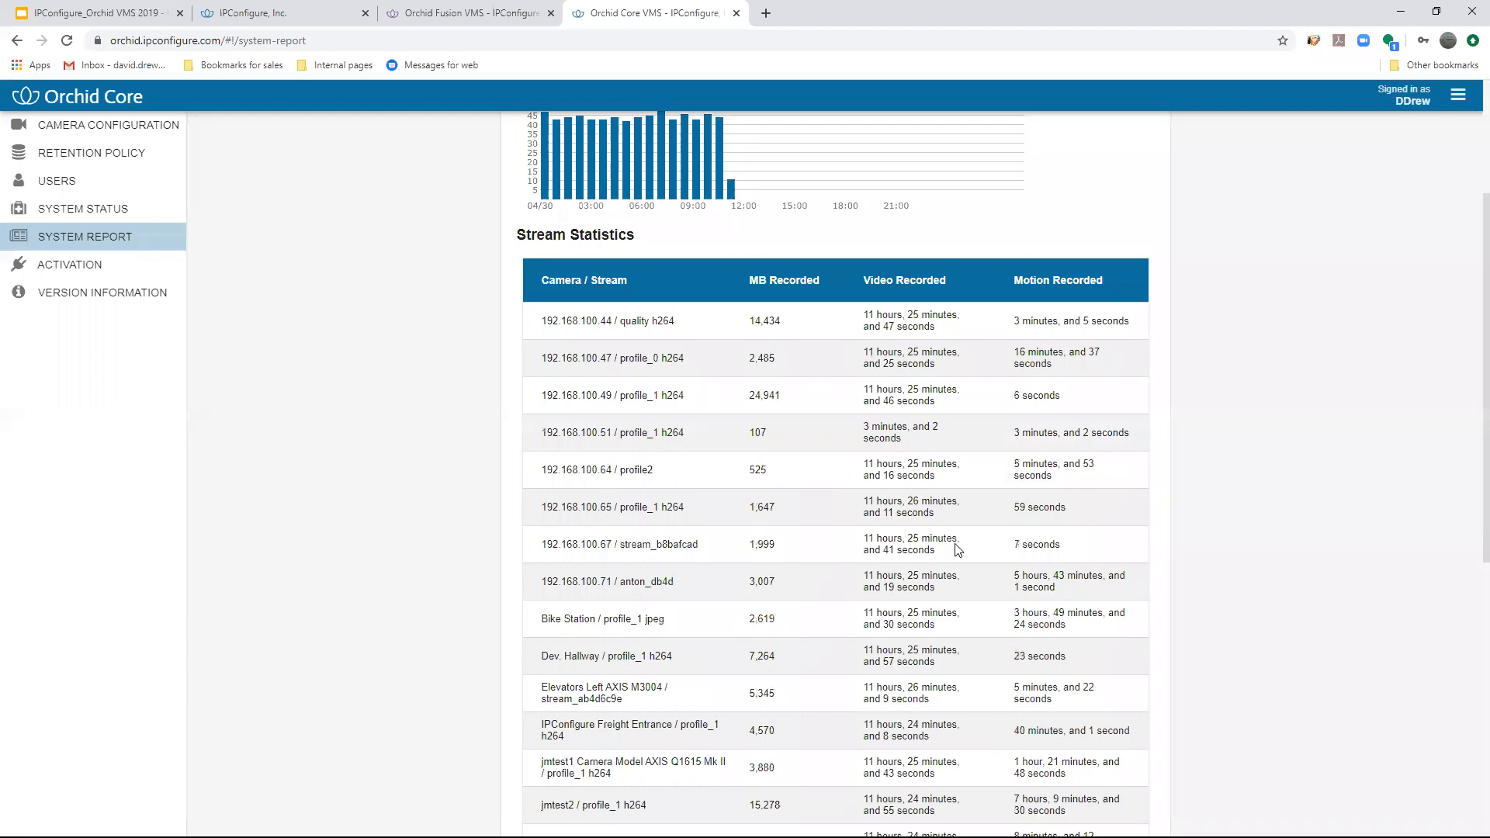
{"action": "scroll", "coordinate": [962, 543], "scroll_direction": "down", "scroll_amount": 2}
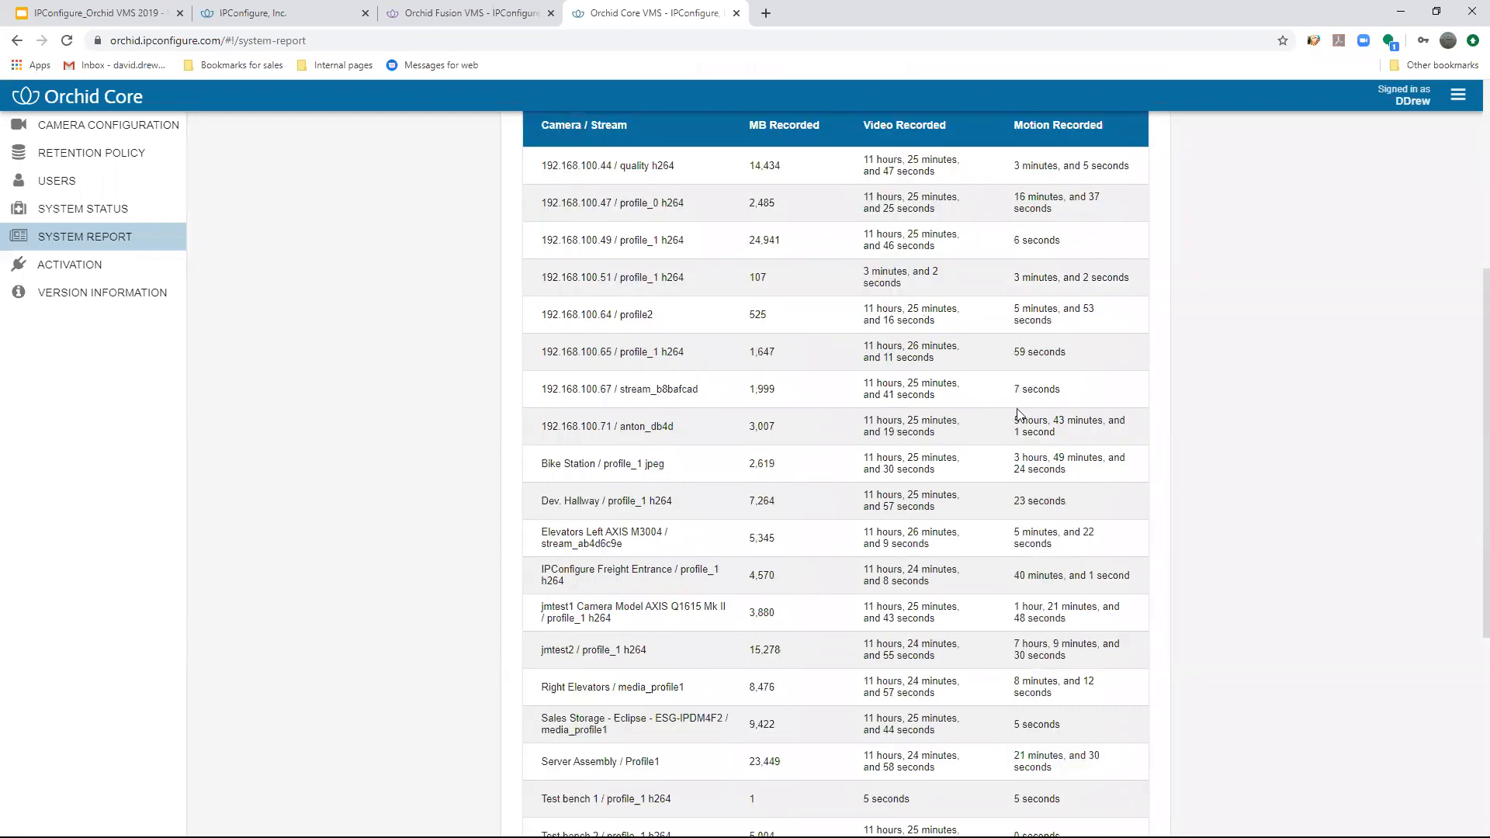
{"action": "scroll", "coordinate": [1019, 414], "scroll_direction": "up", "scroll_amount": 2}
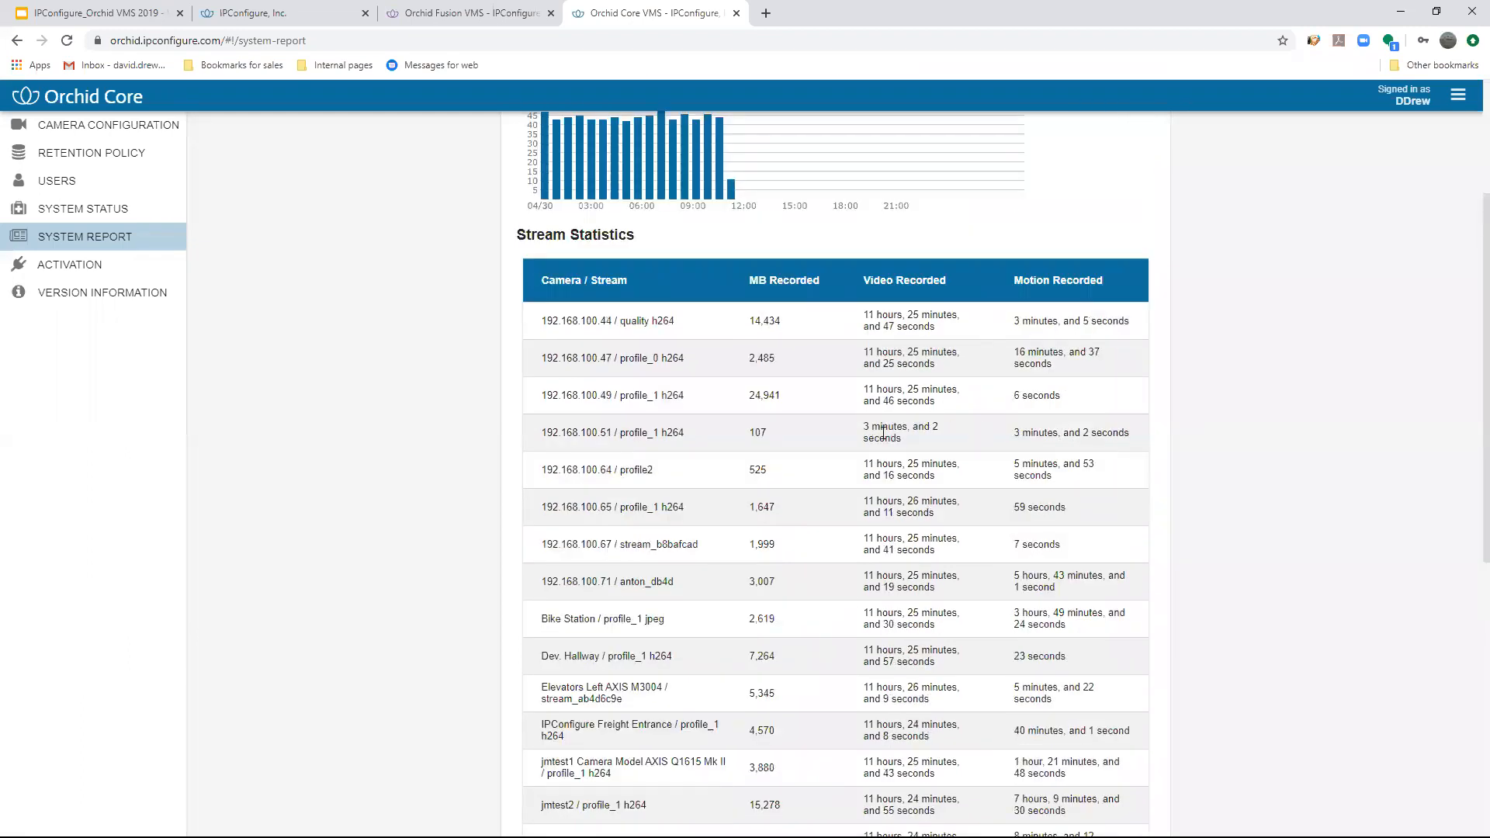
{"action": "left_click_drag", "start_coordinate": [905, 441], "coordinate": [865, 425]}
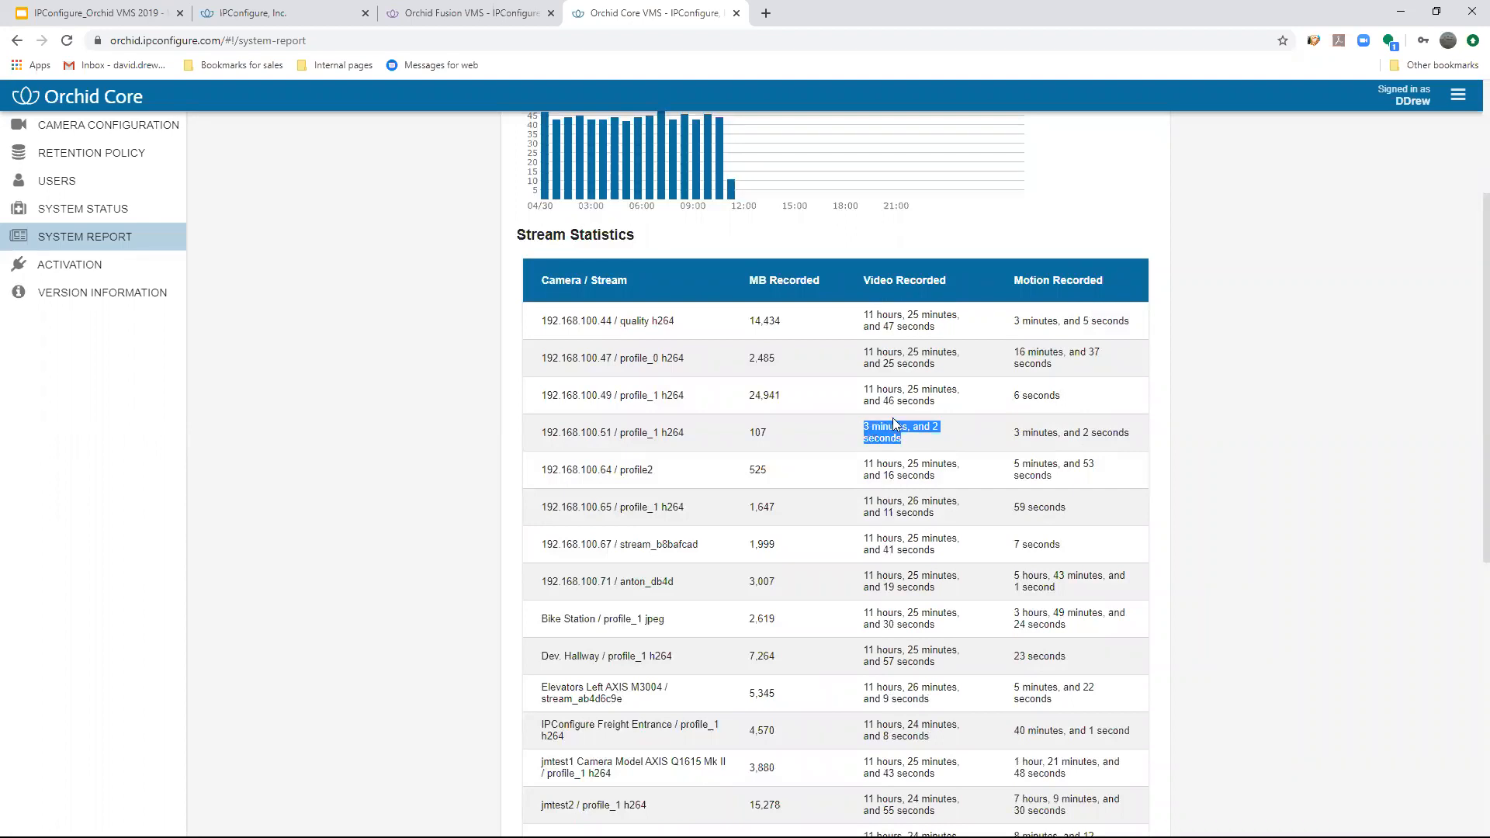
{"action": "scroll", "coordinate": [900, 426], "scroll_direction": "down", "scroll_amount": 2}
{"action": "scroll", "coordinate": [908, 427], "scroll_direction": "up", "scroll_amount": 5}
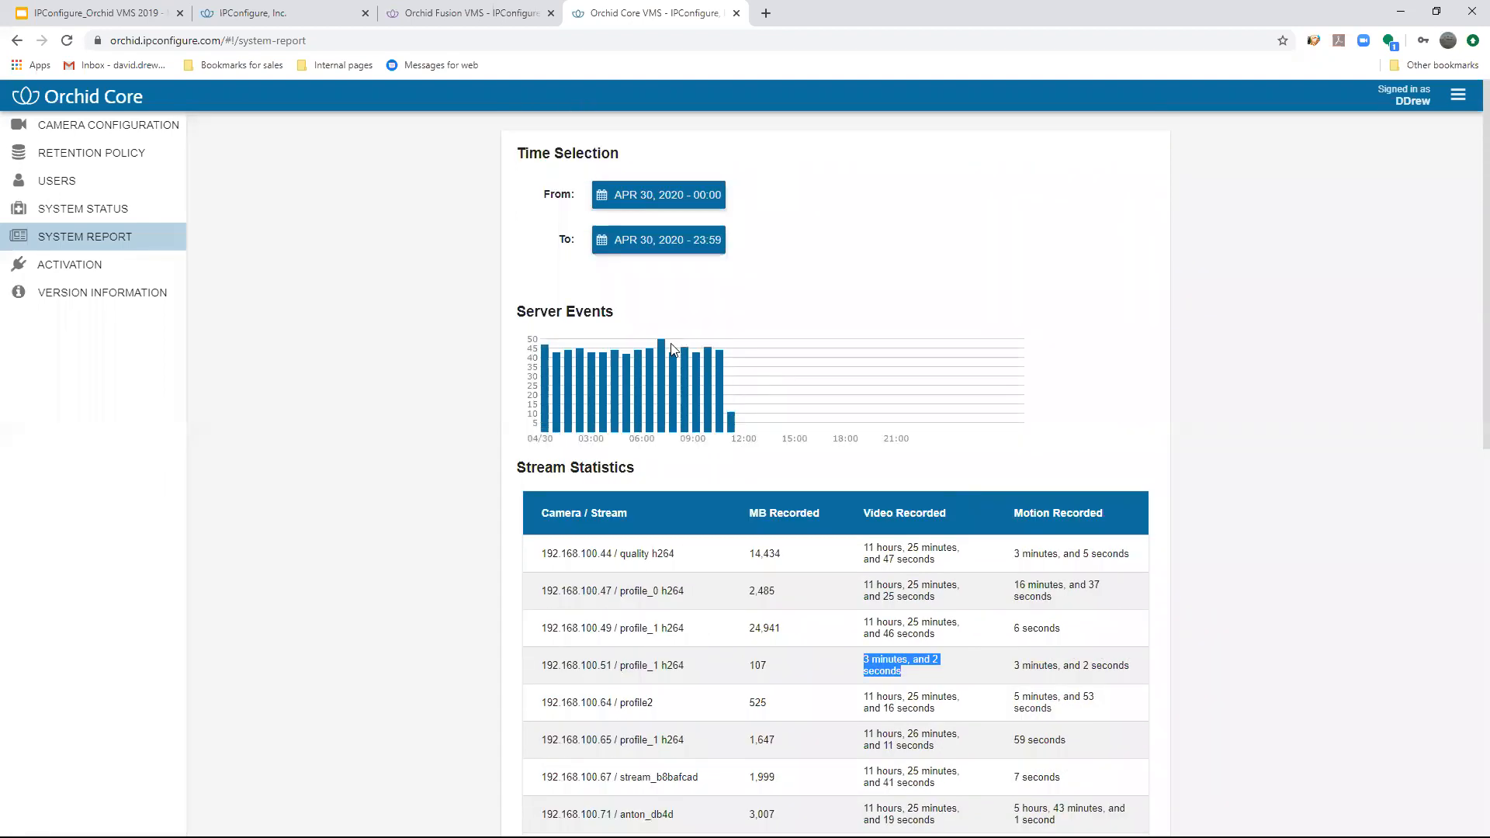
{"action": "left_click", "coordinate": [650, 194]}
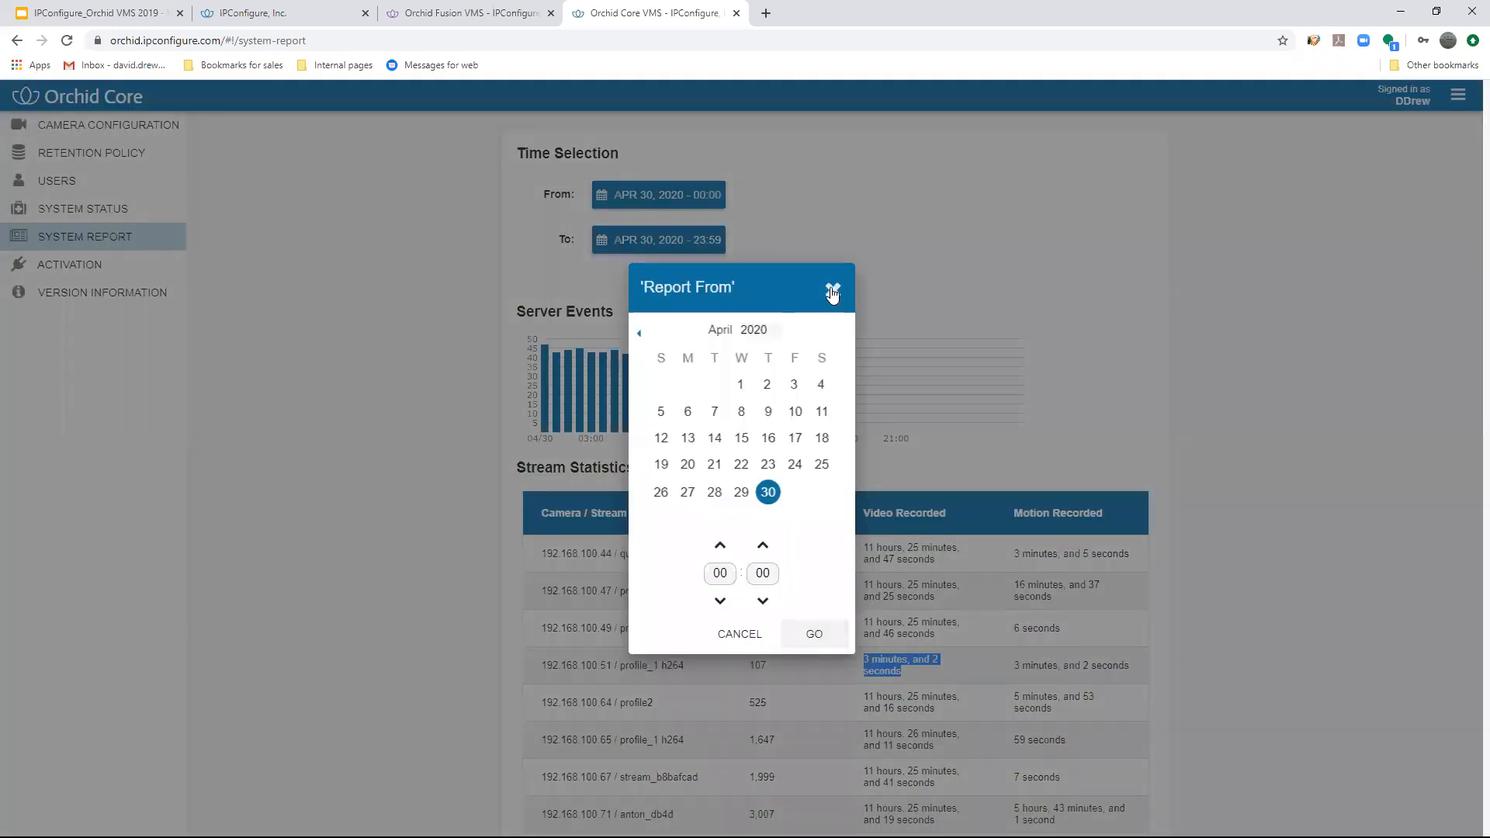
{"action": "left_click", "coordinate": [832, 296]}
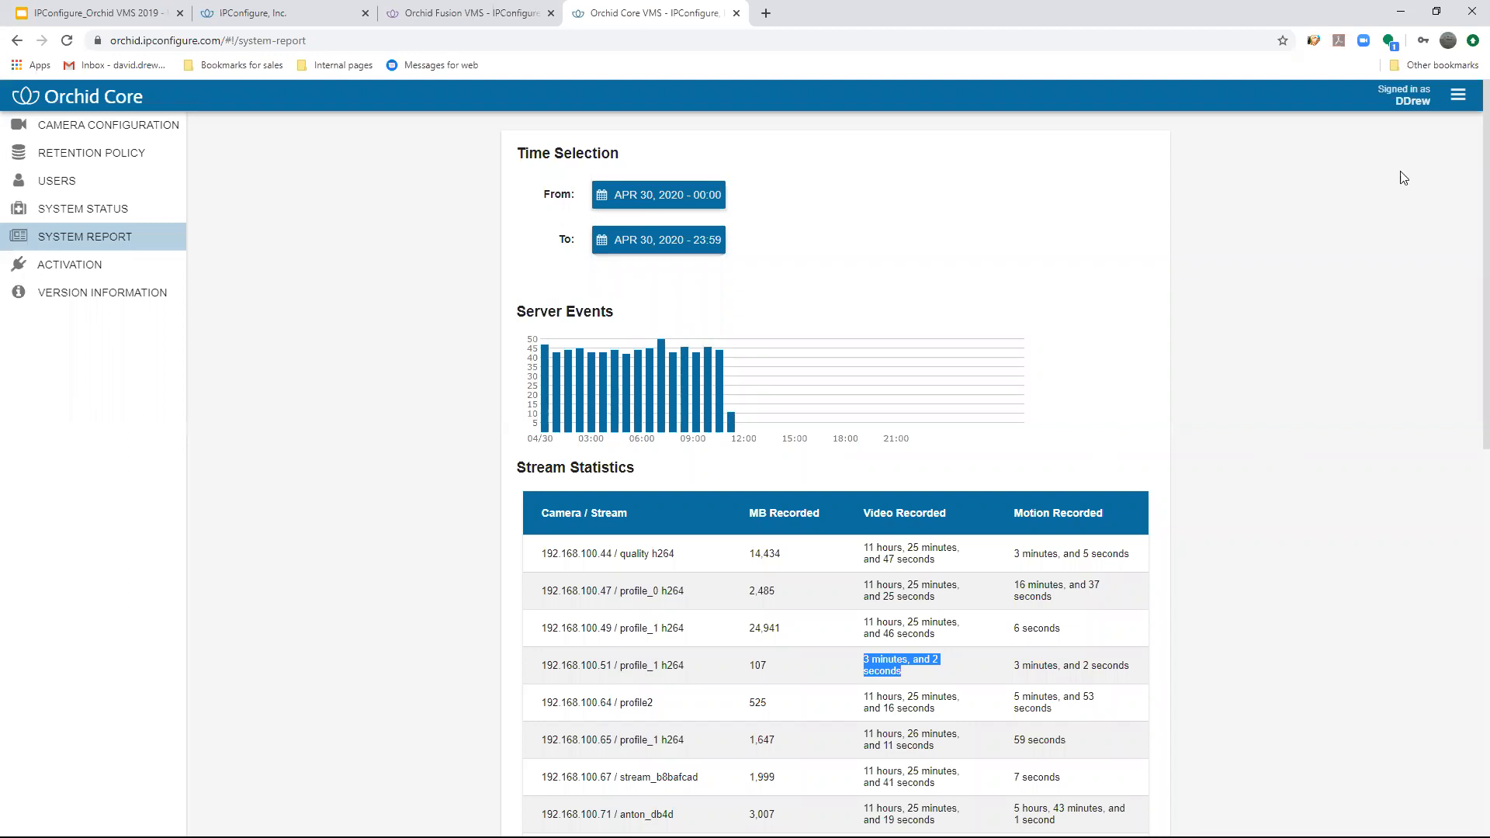
- Check the active streams' last archive times in the system status and verify the Test bench 1 stream
{"action": "left_click", "coordinate": [1458, 95]}
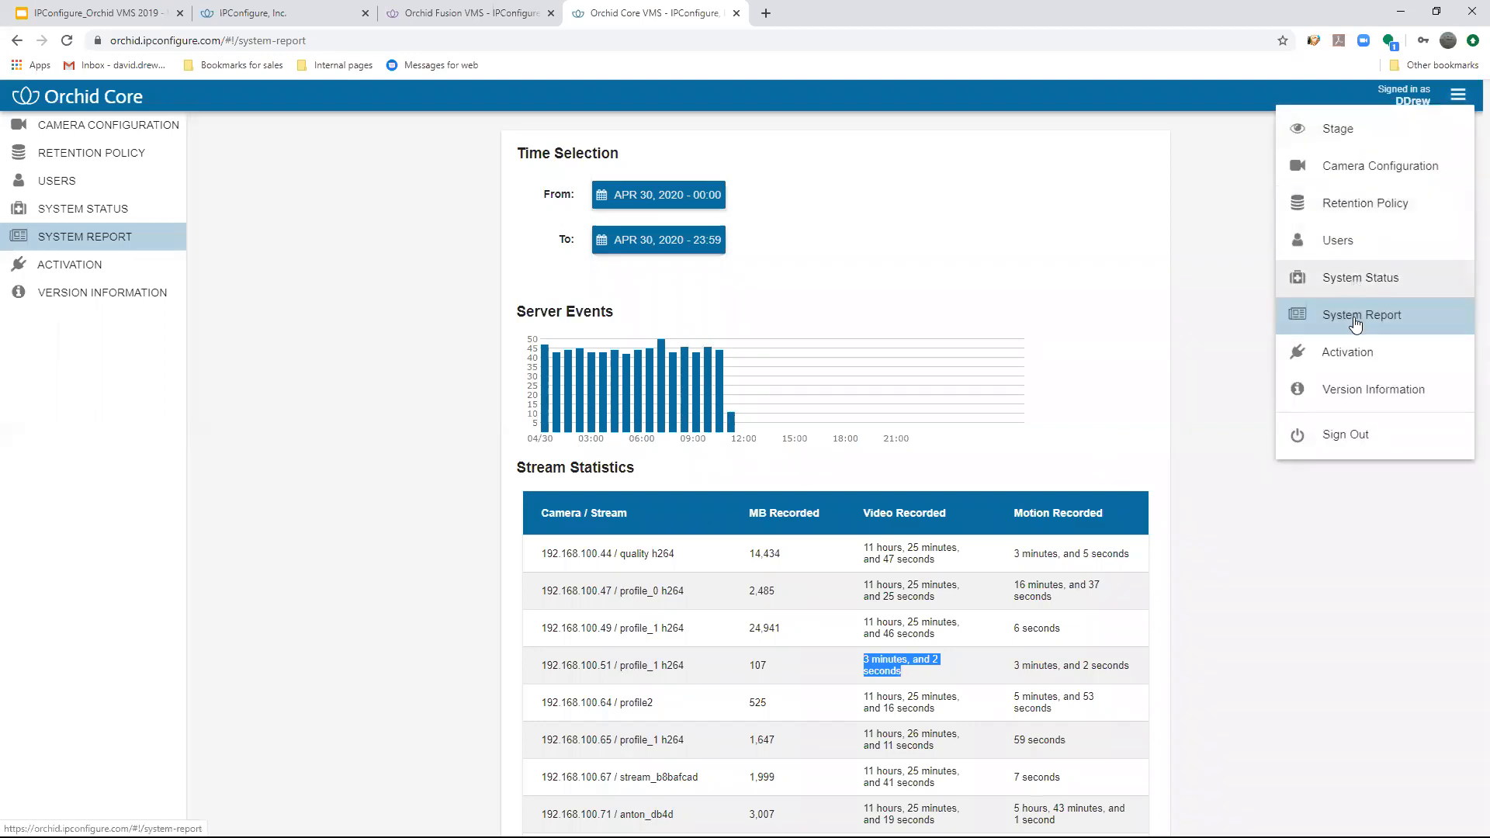
{"action": "left_click", "coordinate": [1350, 281]}
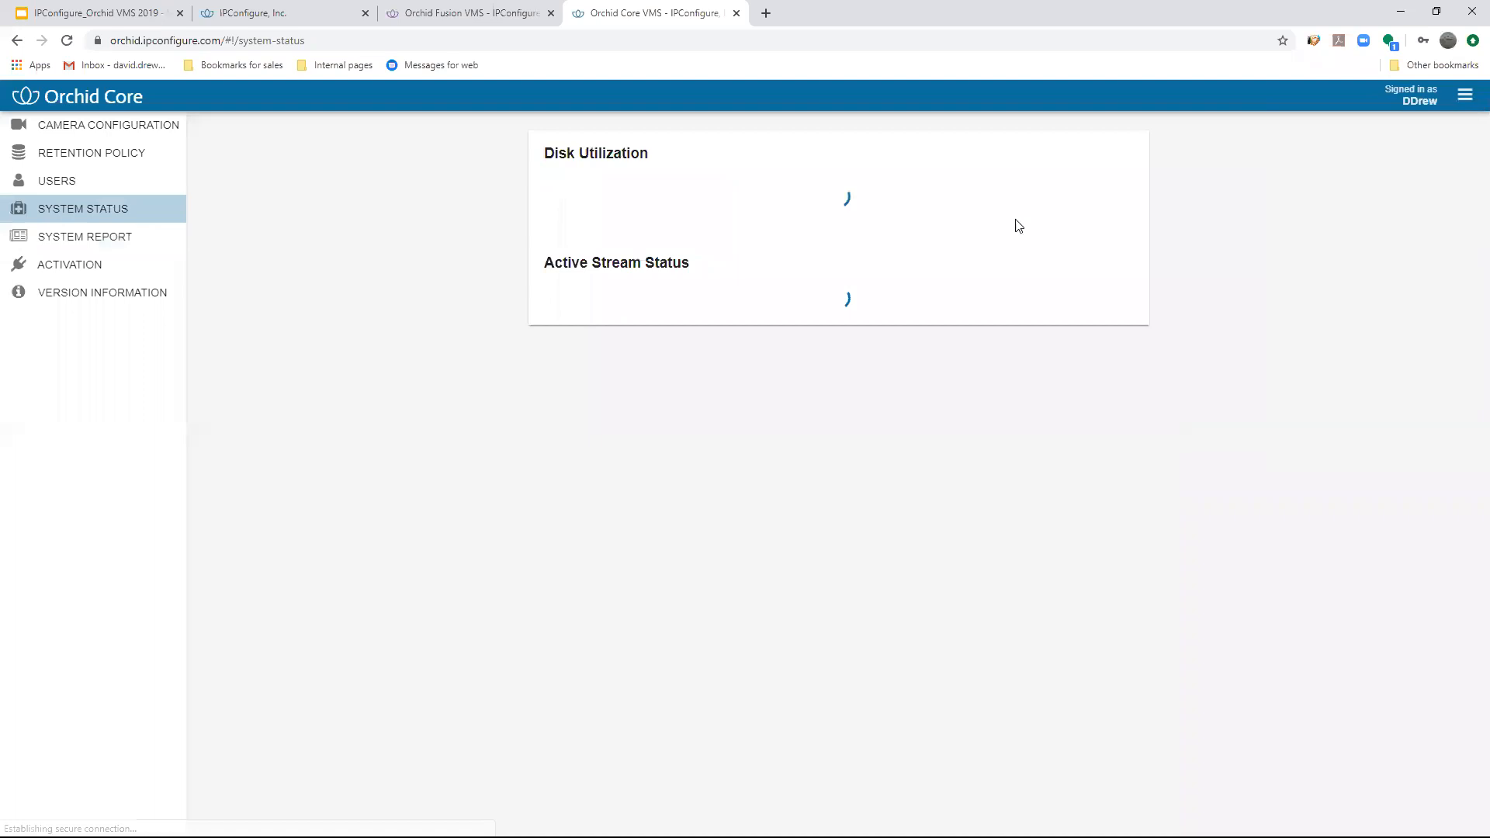
{"action": "scroll", "coordinate": [1137, 334], "scroll_direction": "down", "scroll_amount": 5}
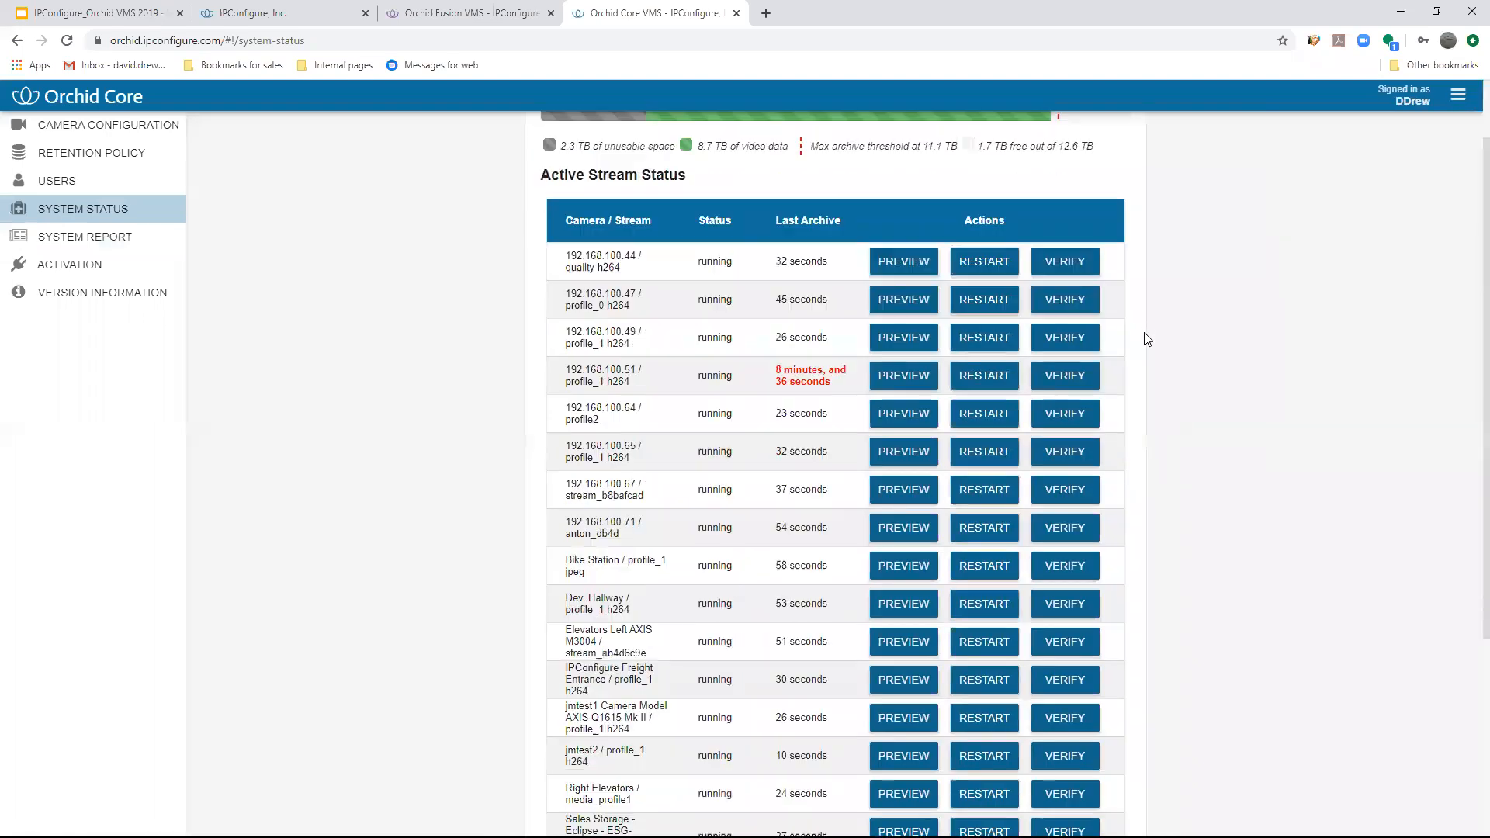
{"action": "scroll", "coordinate": [1136, 377], "scroll_direction": "up", "scroll_amount": 4}
{"action": "scroll", "coordinate": [1118, 400], "scroll_direction": "down", "scroll_amount": 2}
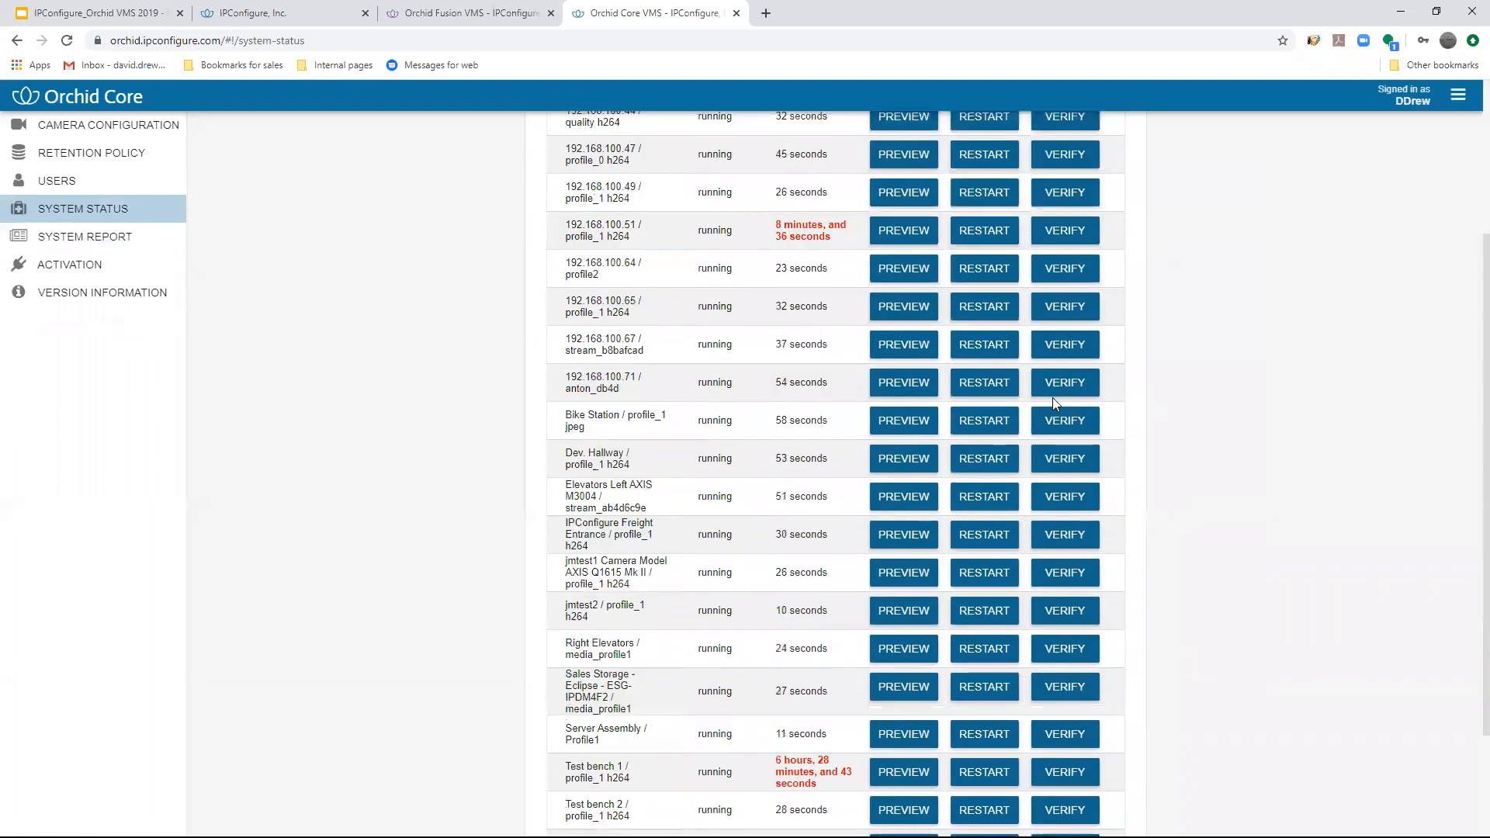
{"action": "triple_click", "coordinate": [776, 236]}
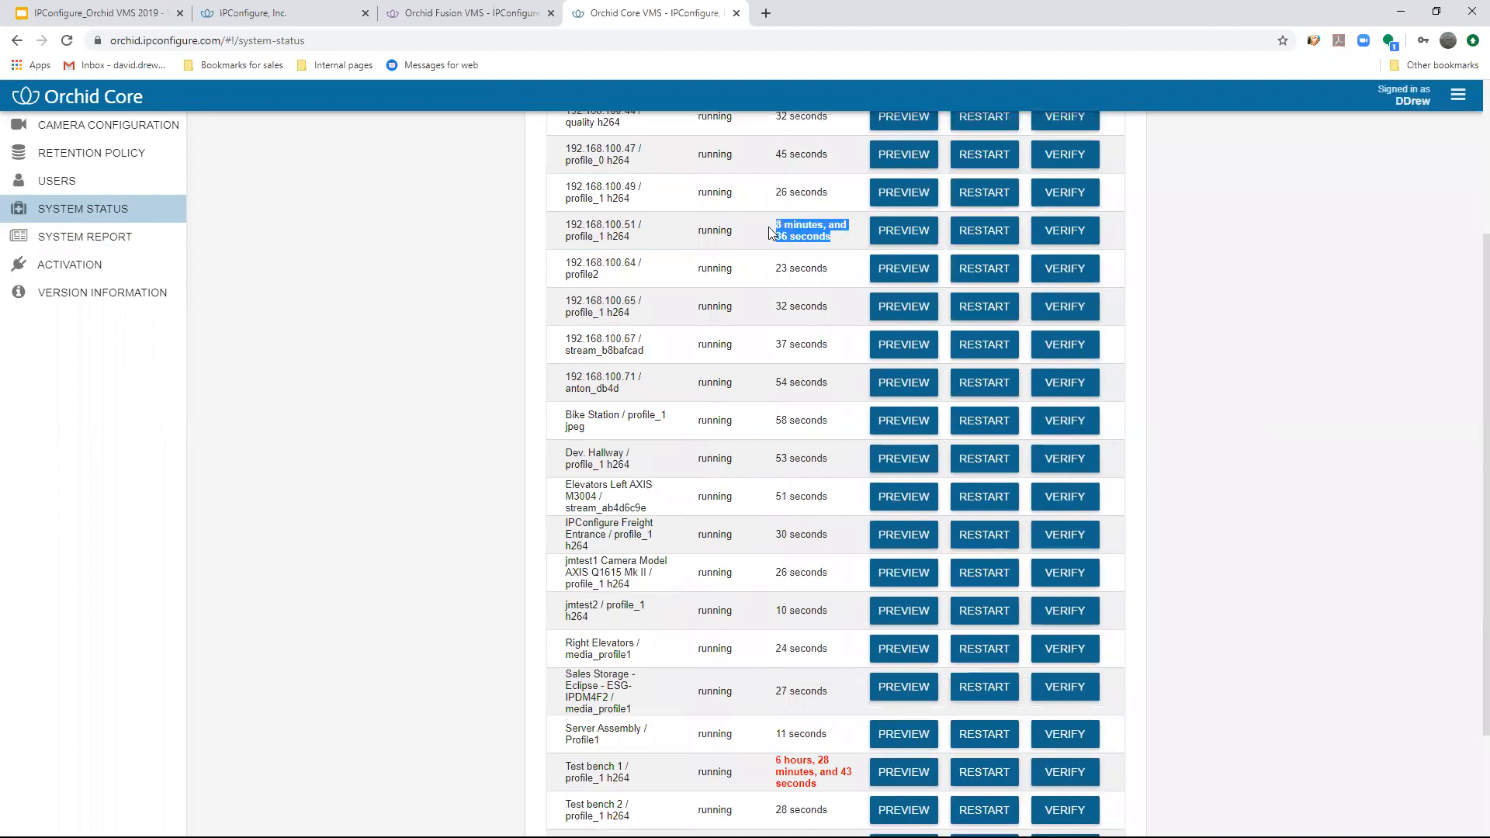
{"action": "left_click", "coordinate": [1168, 331]}
{"action": "scroll", "coordinate": [832, 633], "scroll_direction": "down", "scroll_amount": 2}
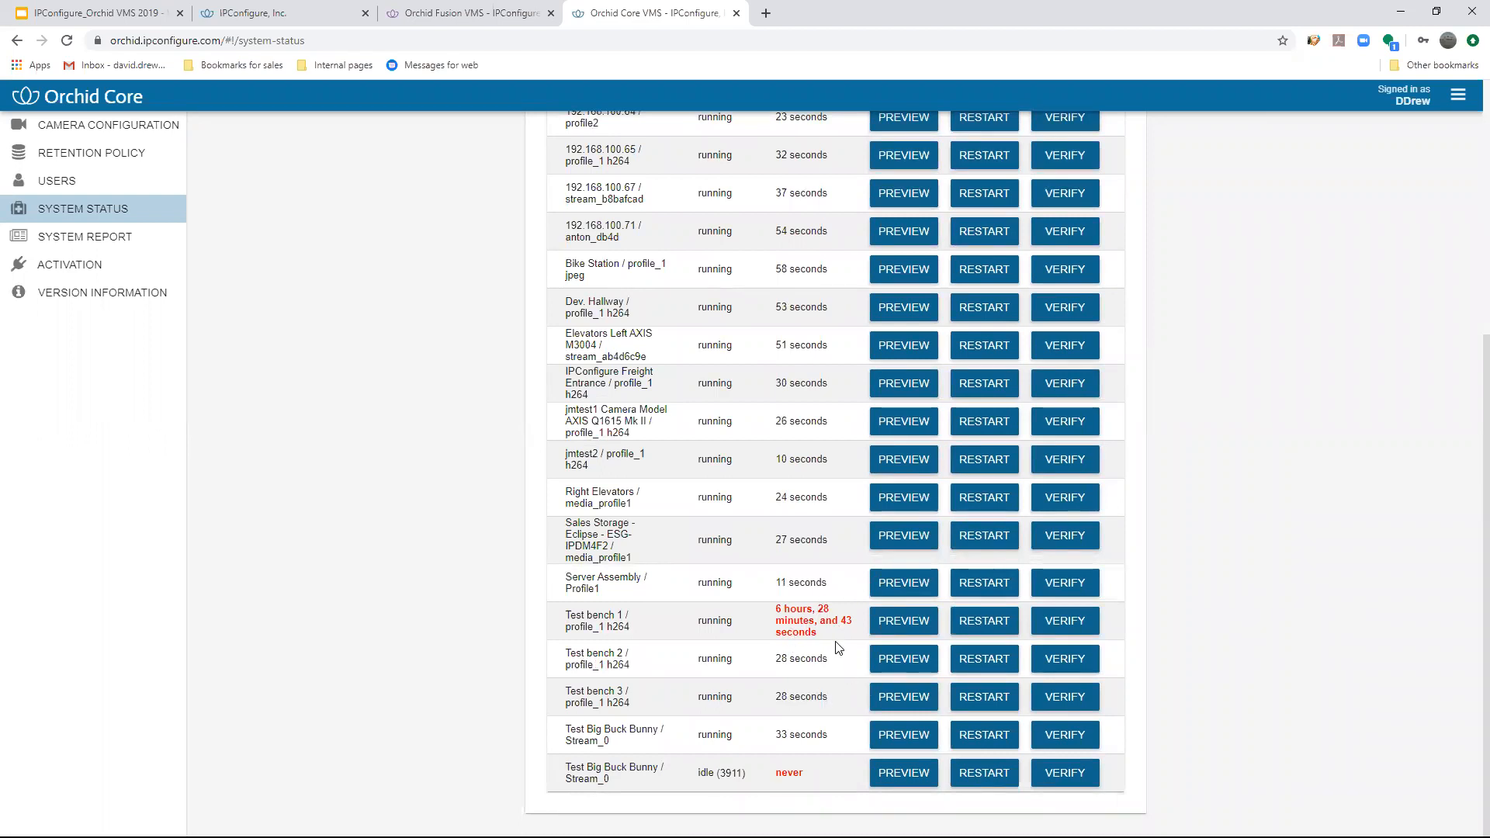
{"action": "left_click", "coordinate": [1053, 622]}
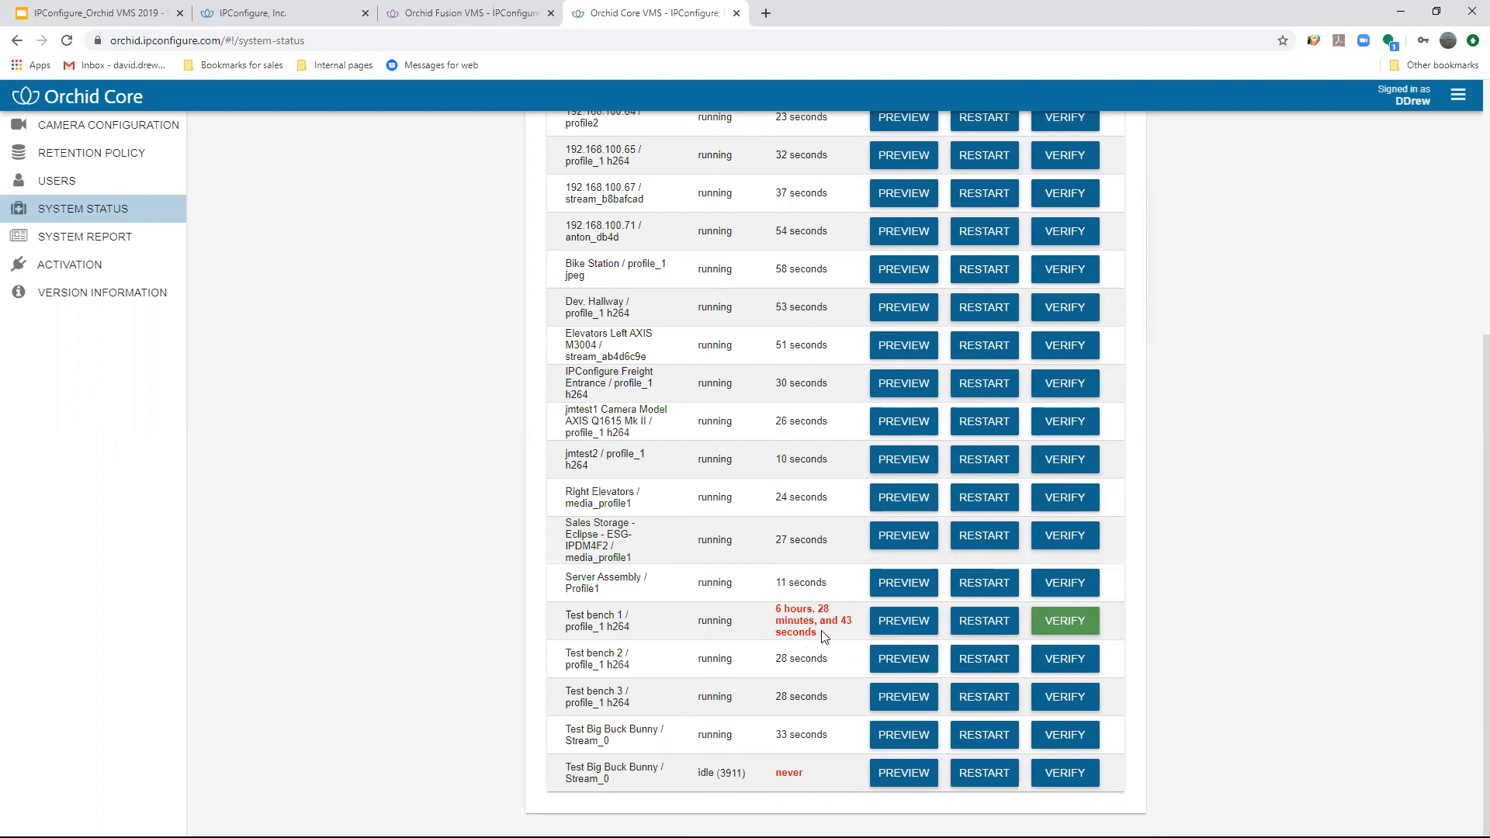
- Verify the idle Test Big Buck Bunny stream and look over the other streams in the system status
{"action": "left_click", "coordinate": [1063, 775]}
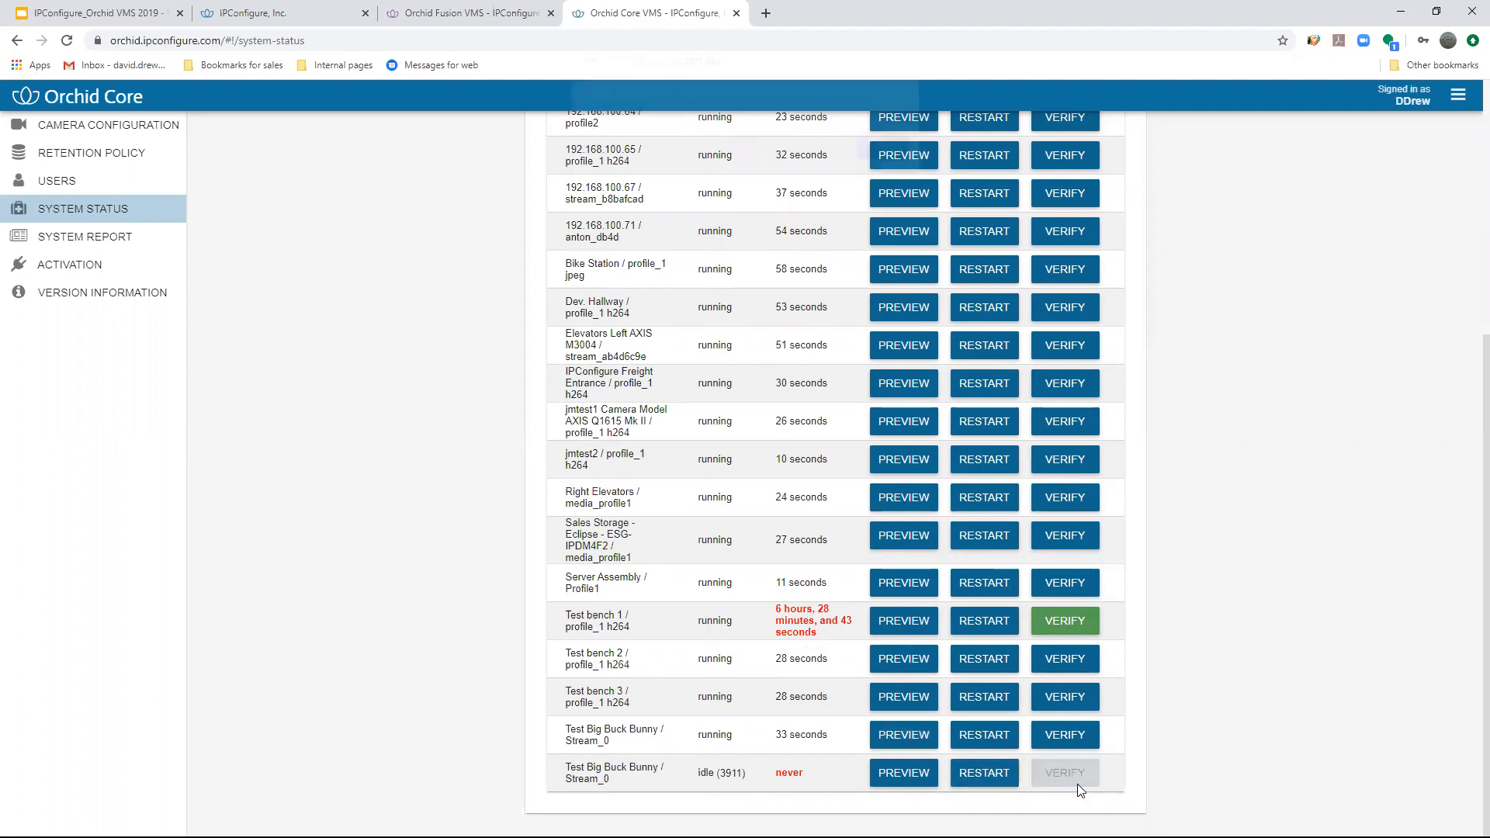
{"action": "left_click", "coordinate": [874, 158]}
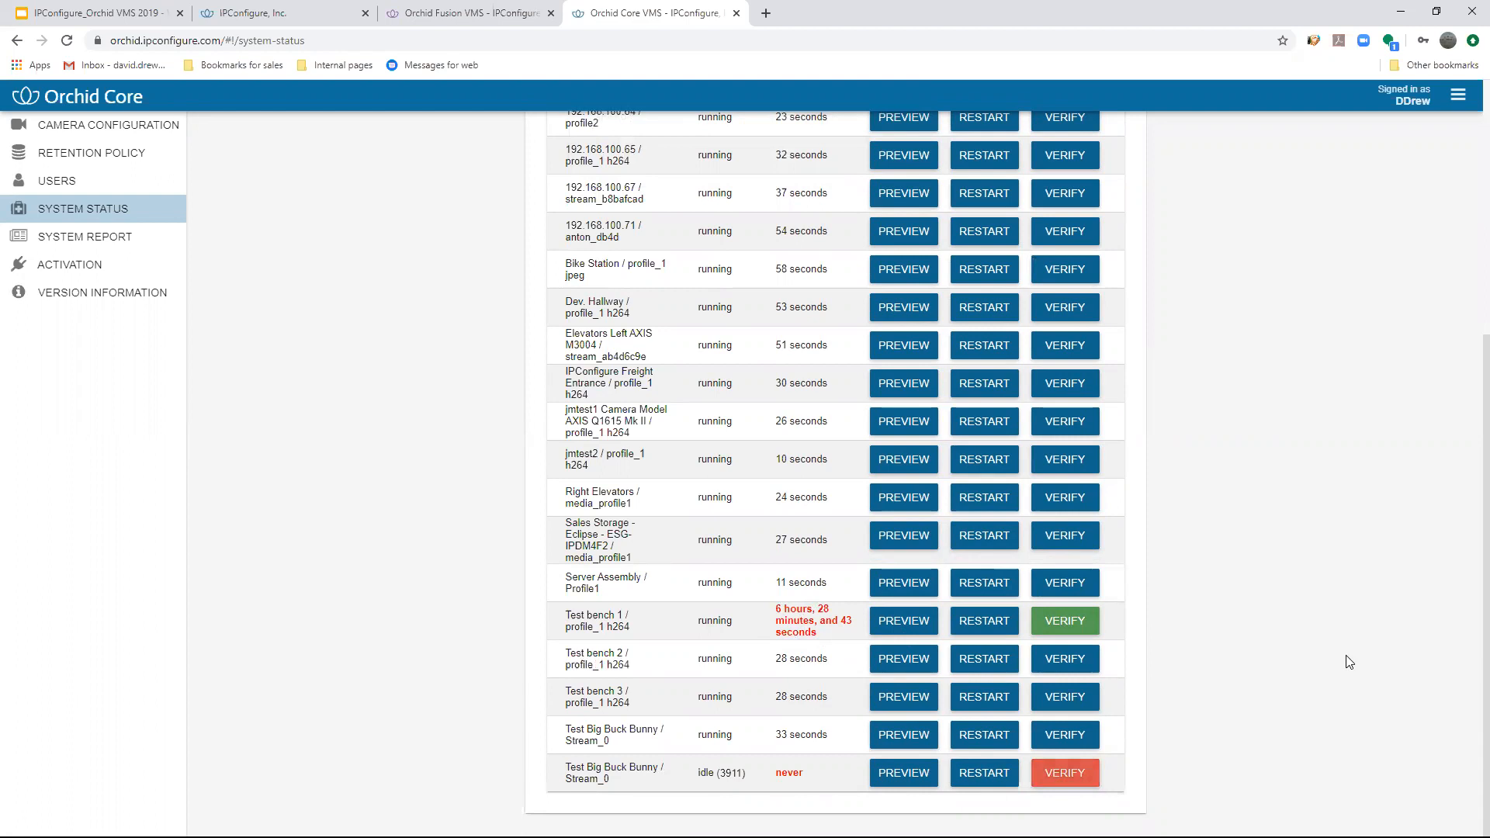
{"action": "scroll", "coordinate": [1291, 624], "scroll_direction": "up", "scroll_amount": 3}
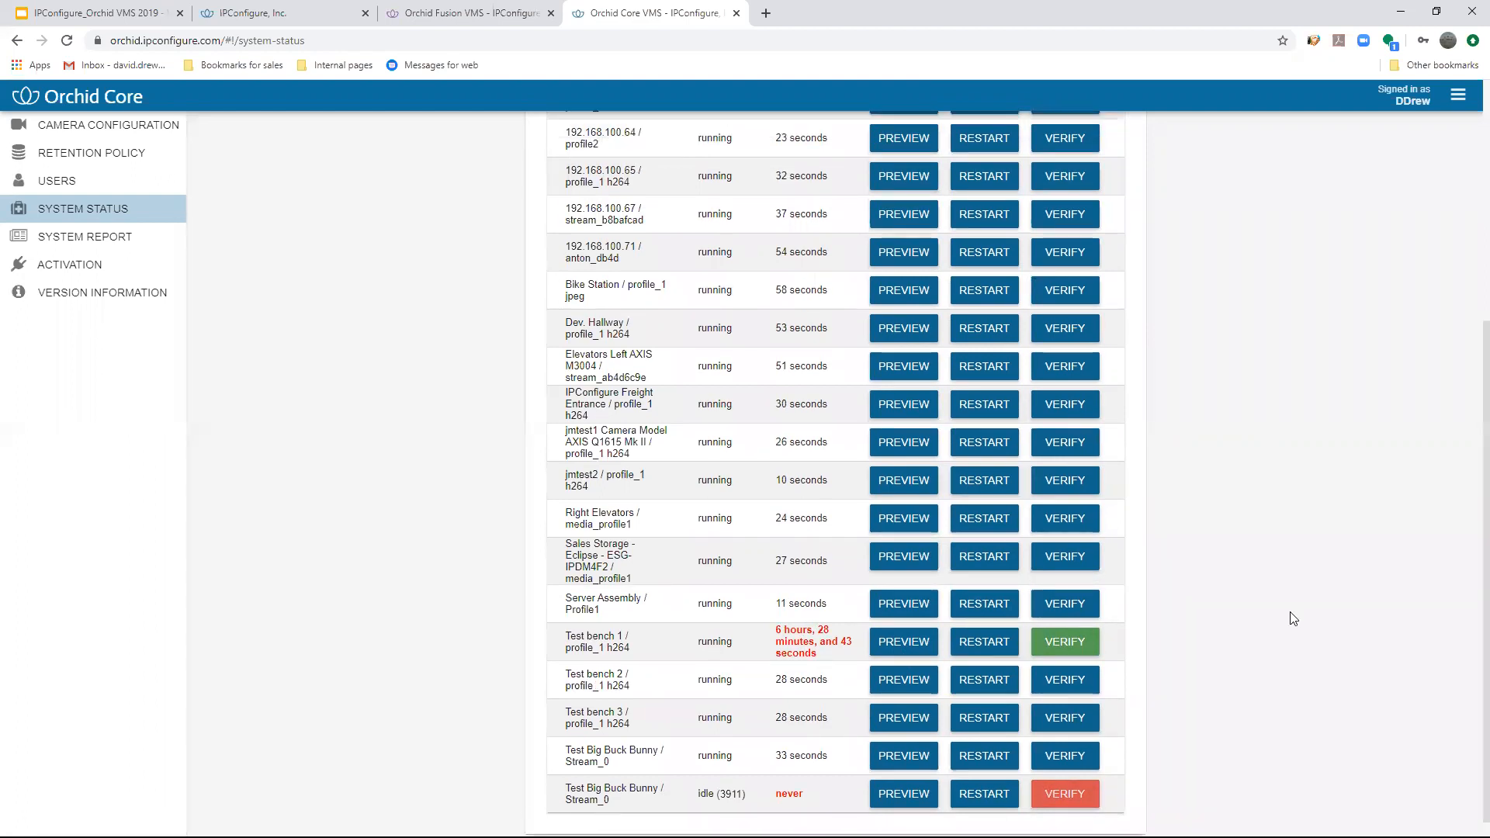
{"action": "scroll", "coordinate": [1291, 619], "scroll_direction": "down", "scroll_amount": 3}
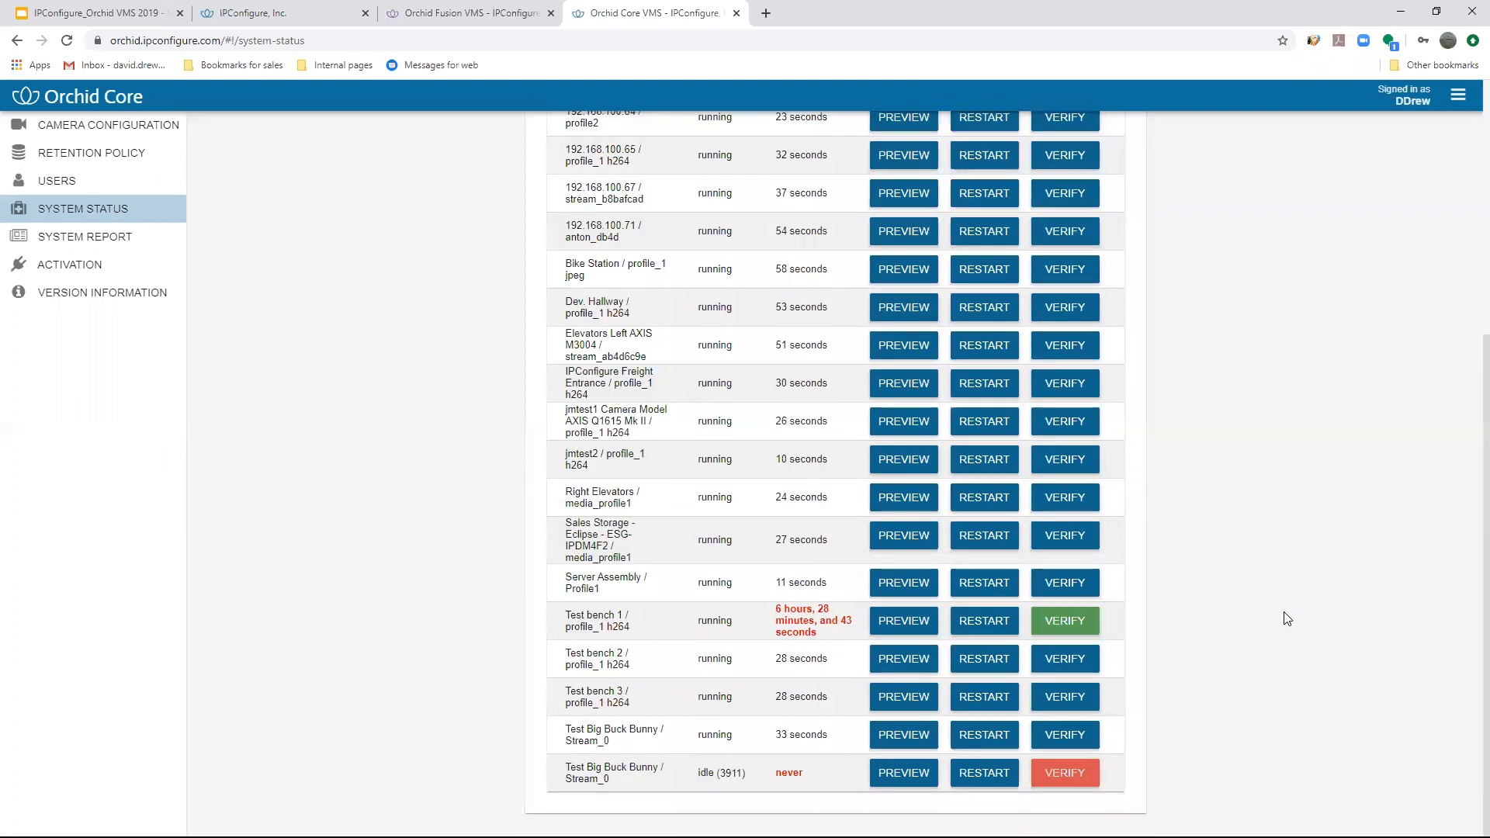
{"action": "scroll", "coordinate": [1286, 620], "scroll_direction": "up", "scroll_amount": 5}
- Open the Activation page and review the license details and Orchid Fusion VMS status
{"action": "left_click", "coordinate": [1459, 94]}
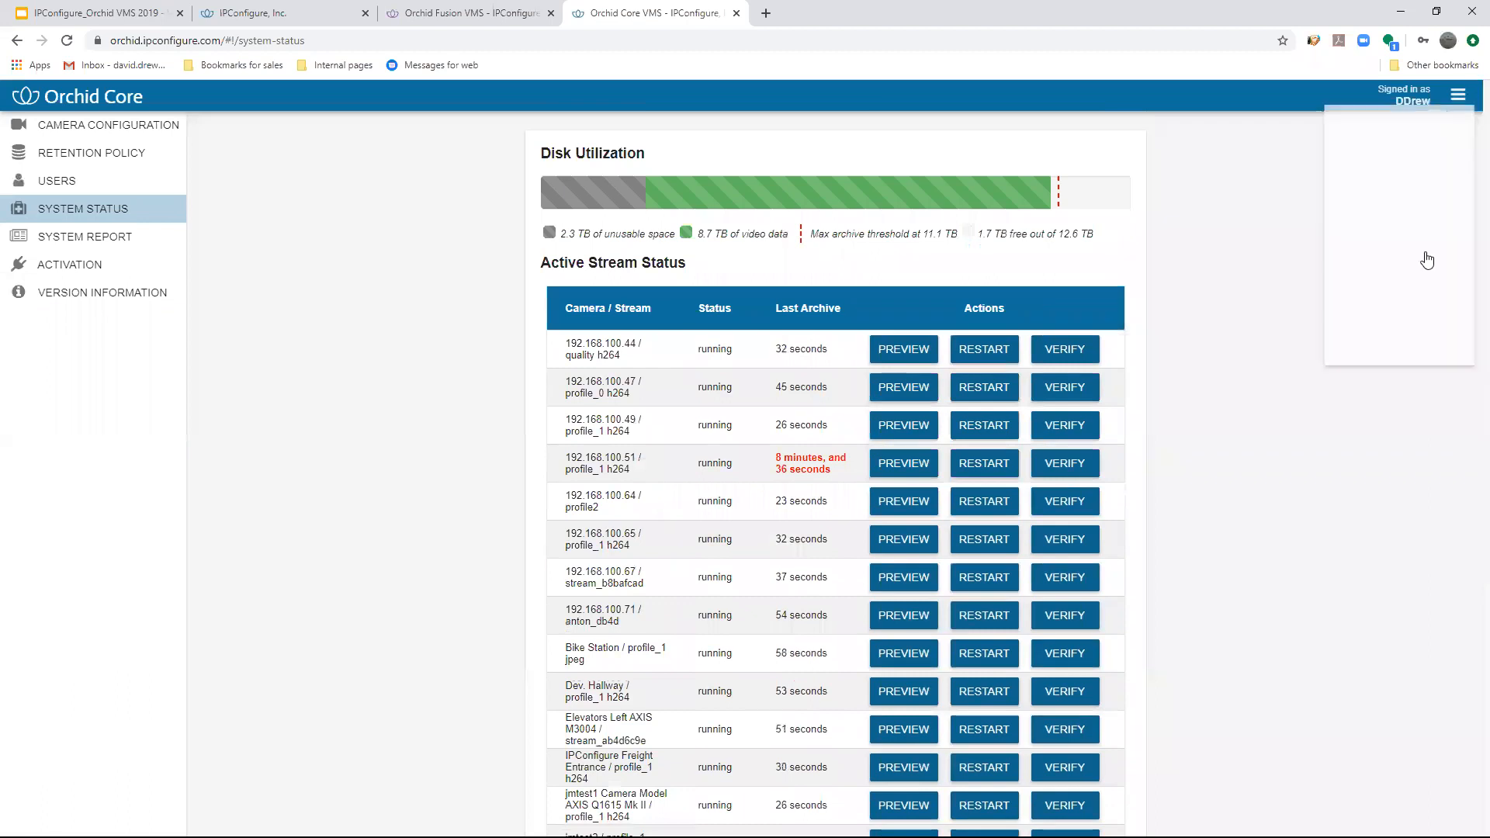
{"action": "left_click", "coordinate": [1348, 359]}
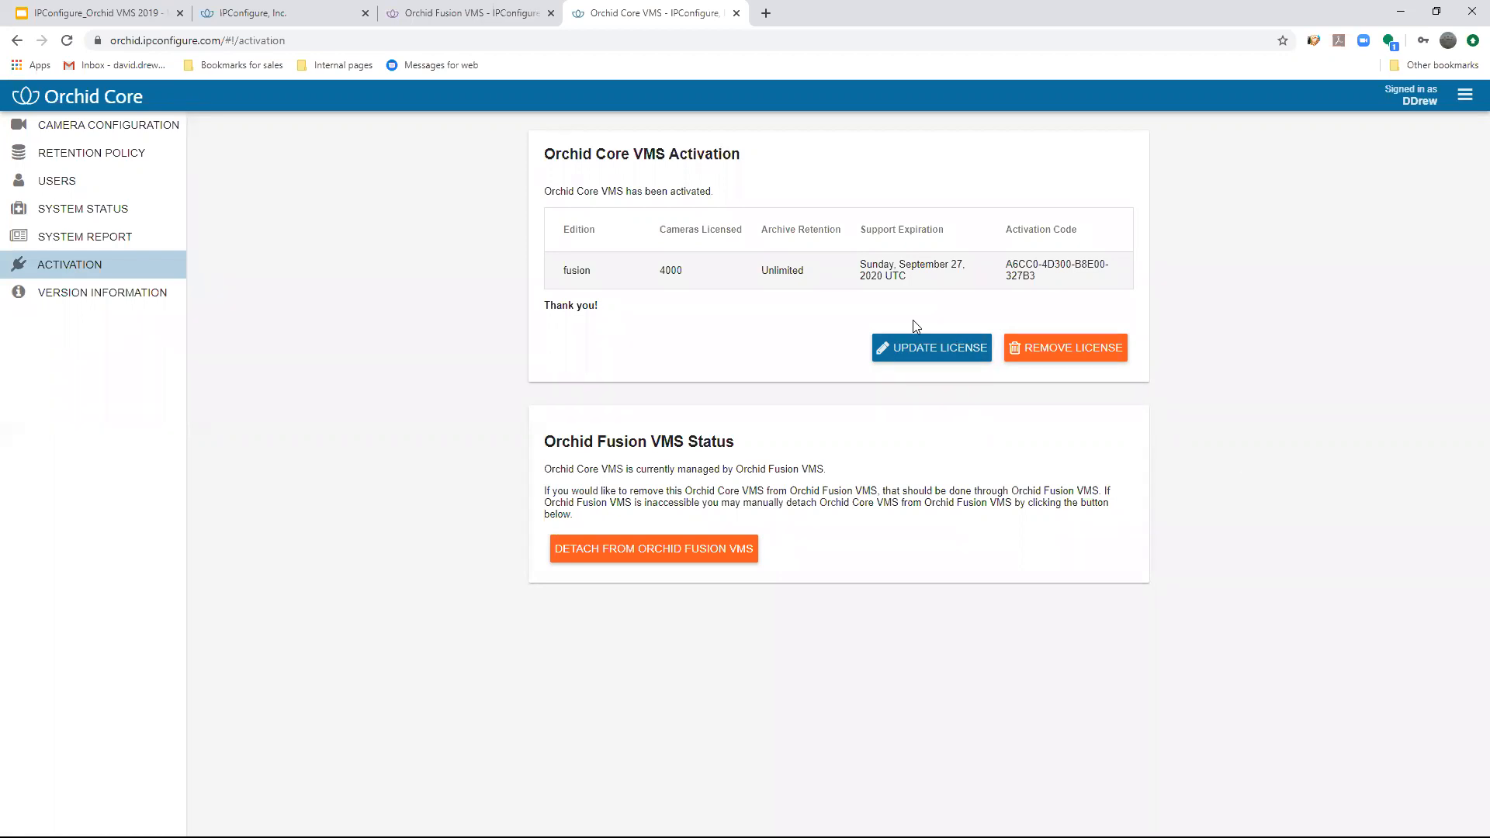
{"action": "left_click", "coordinate": [1464, 98]}
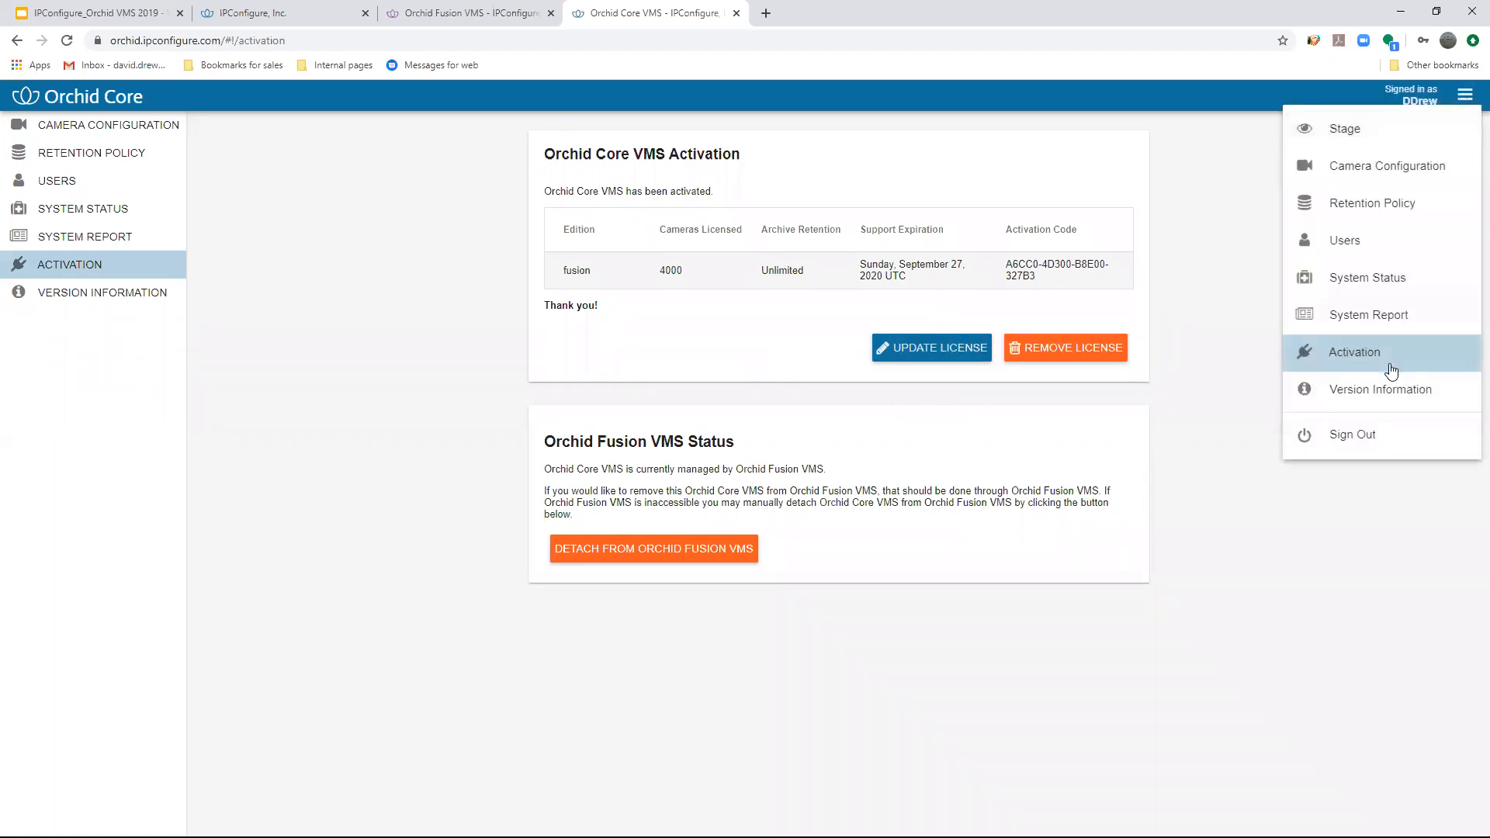
{"action": "left_click", "coordinate": [1214, 464]}
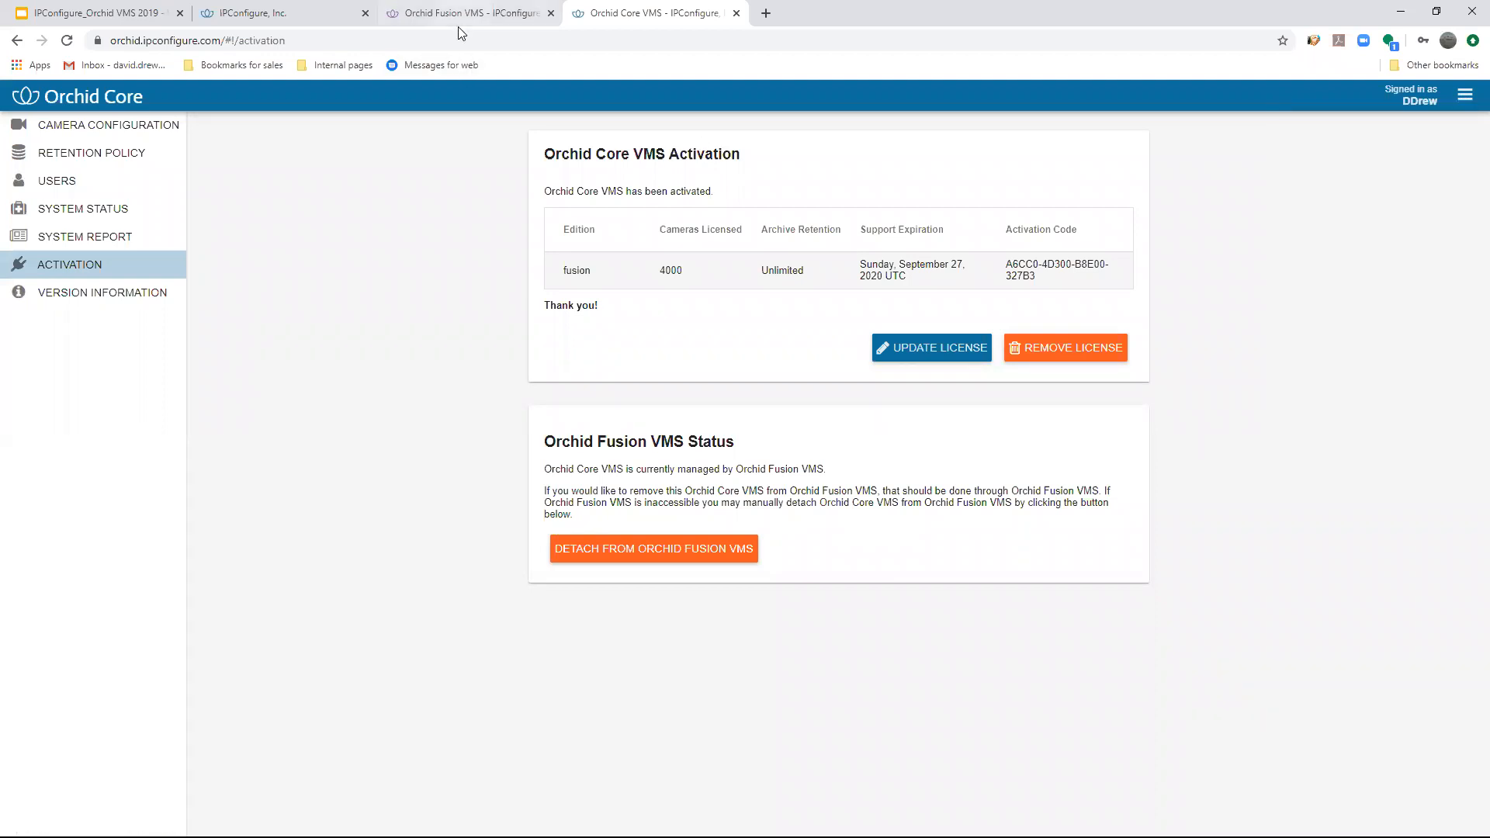
- Switch to the Google Slides presentation and advance to the Orchid Fusion Cloud architecture slide
{"action": "left_click", "coordinate": [313, 21]}
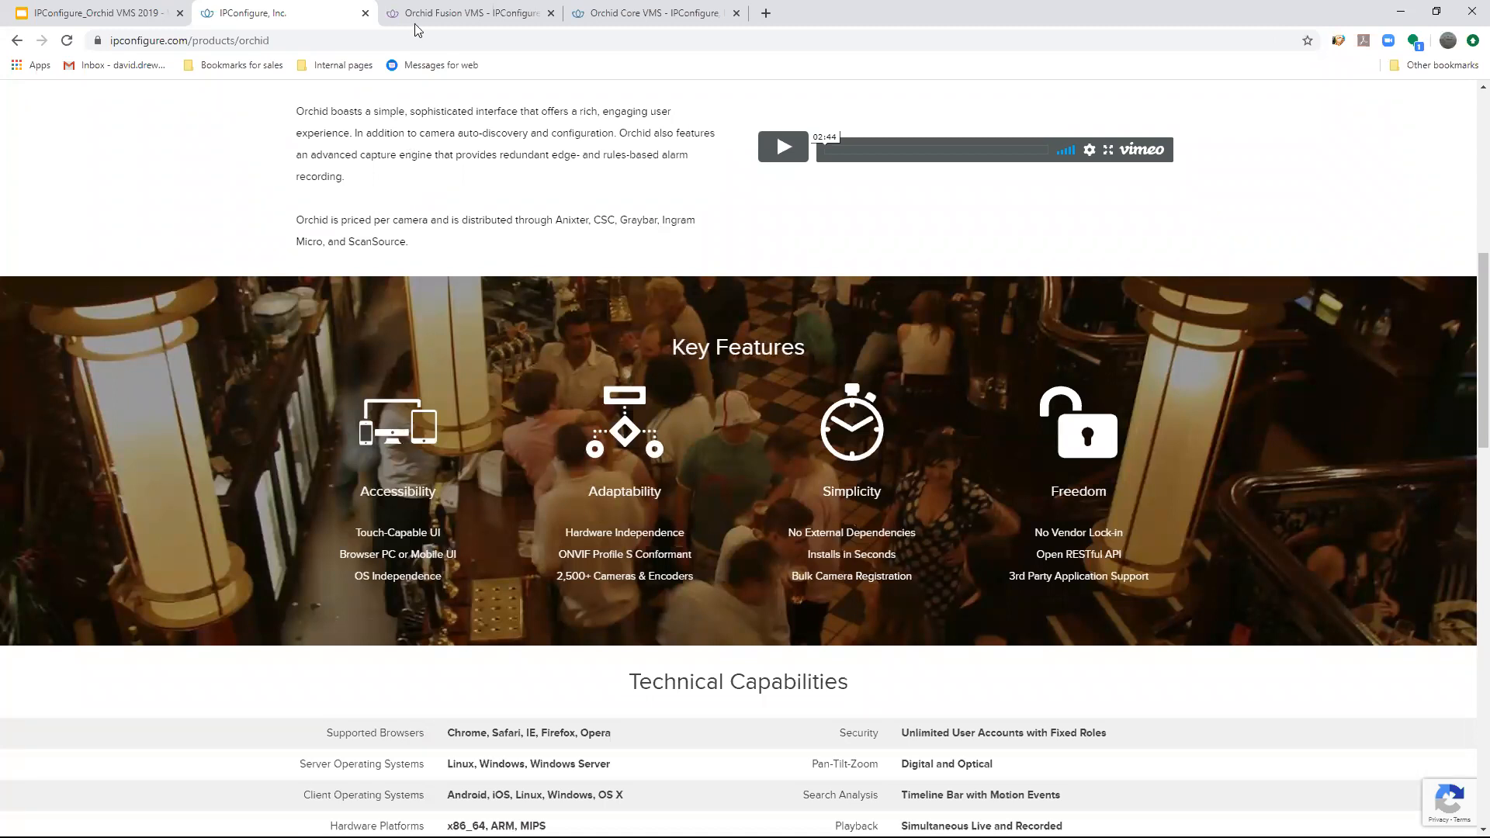
{"action": "left_click", "coordinate": [144, 14]}
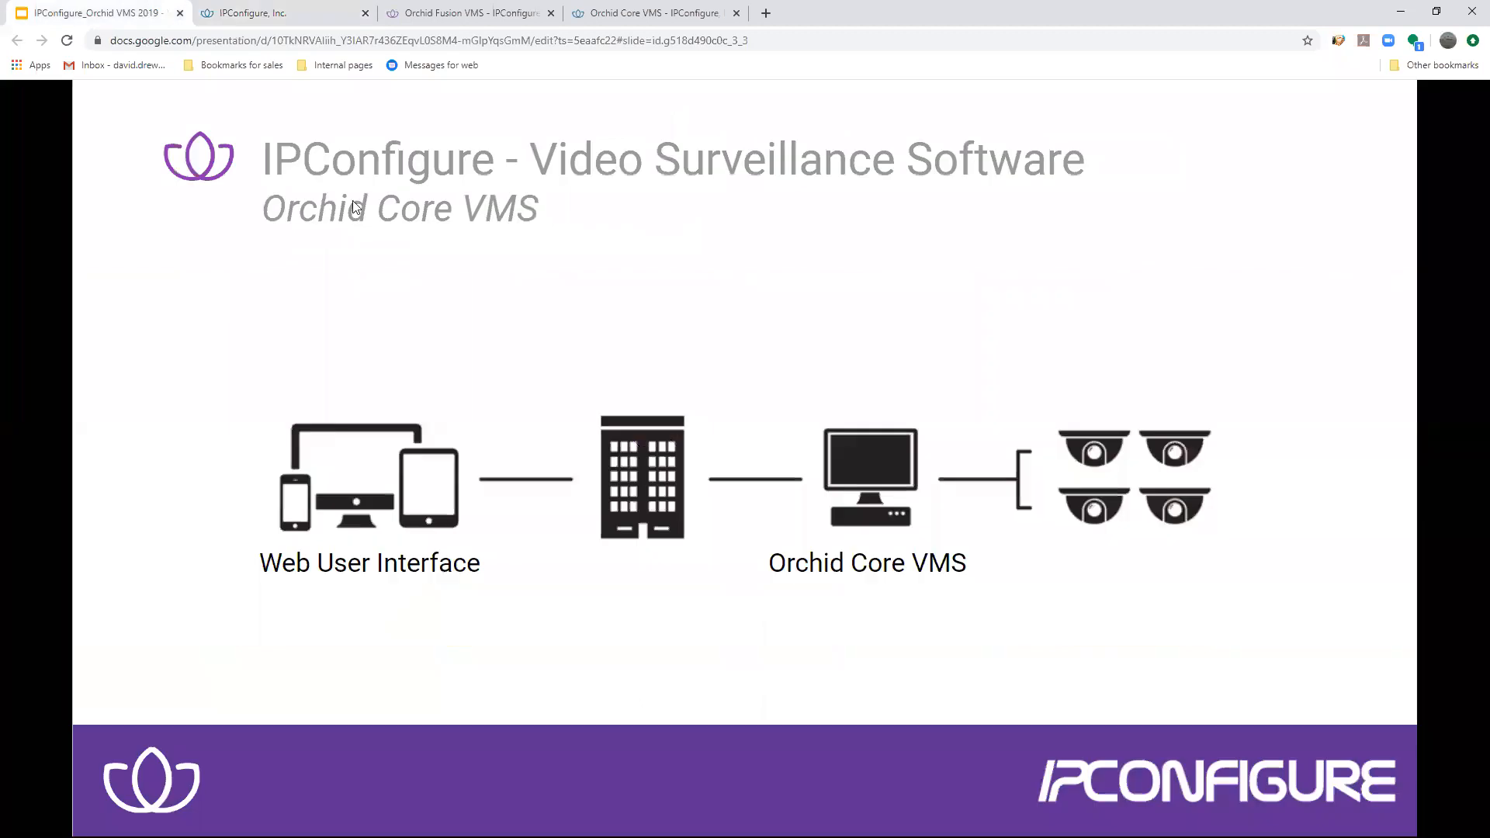
{"action": "left_click", "coordinate": [442, 263]}
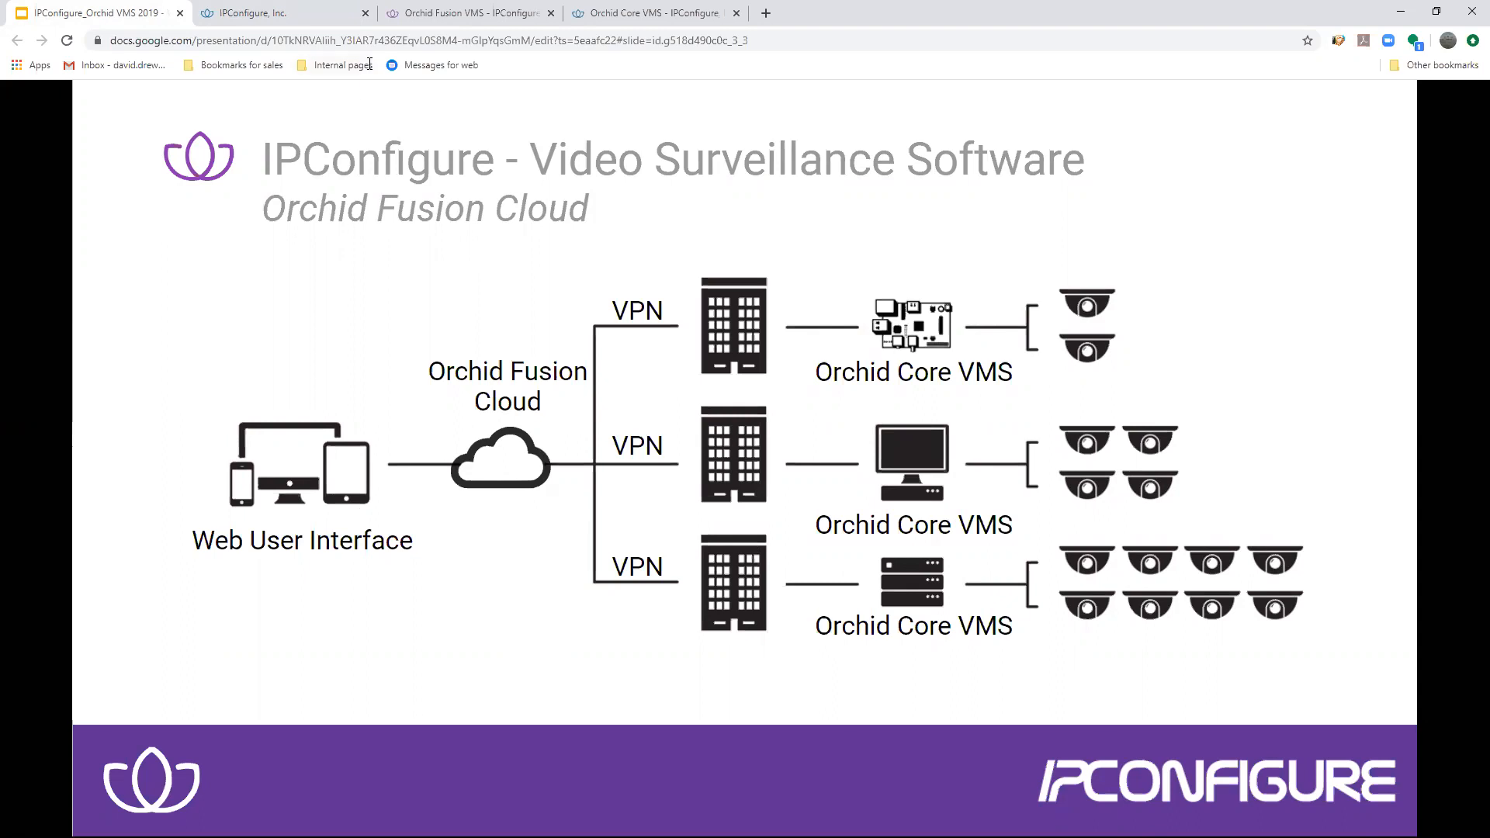
- Return to the Orchid Fusion VMS page on the IPConfigure website and examine its capabilities, highlighting SRTP Video Encryption
{"action": "left_click", "coordinate": [336, 22]}
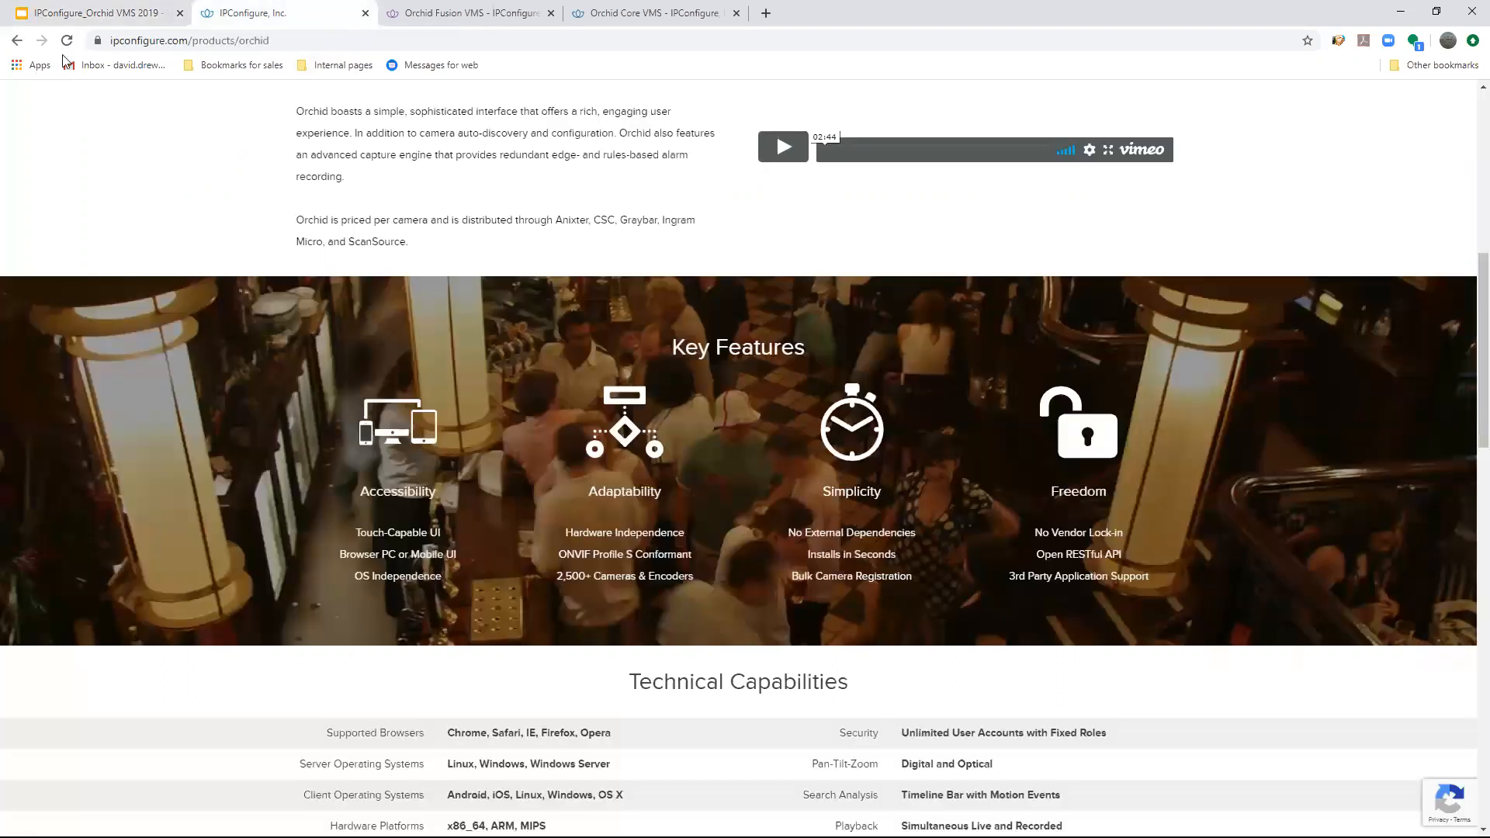
{"action": "left_click", "coordinate": [18, 43]}
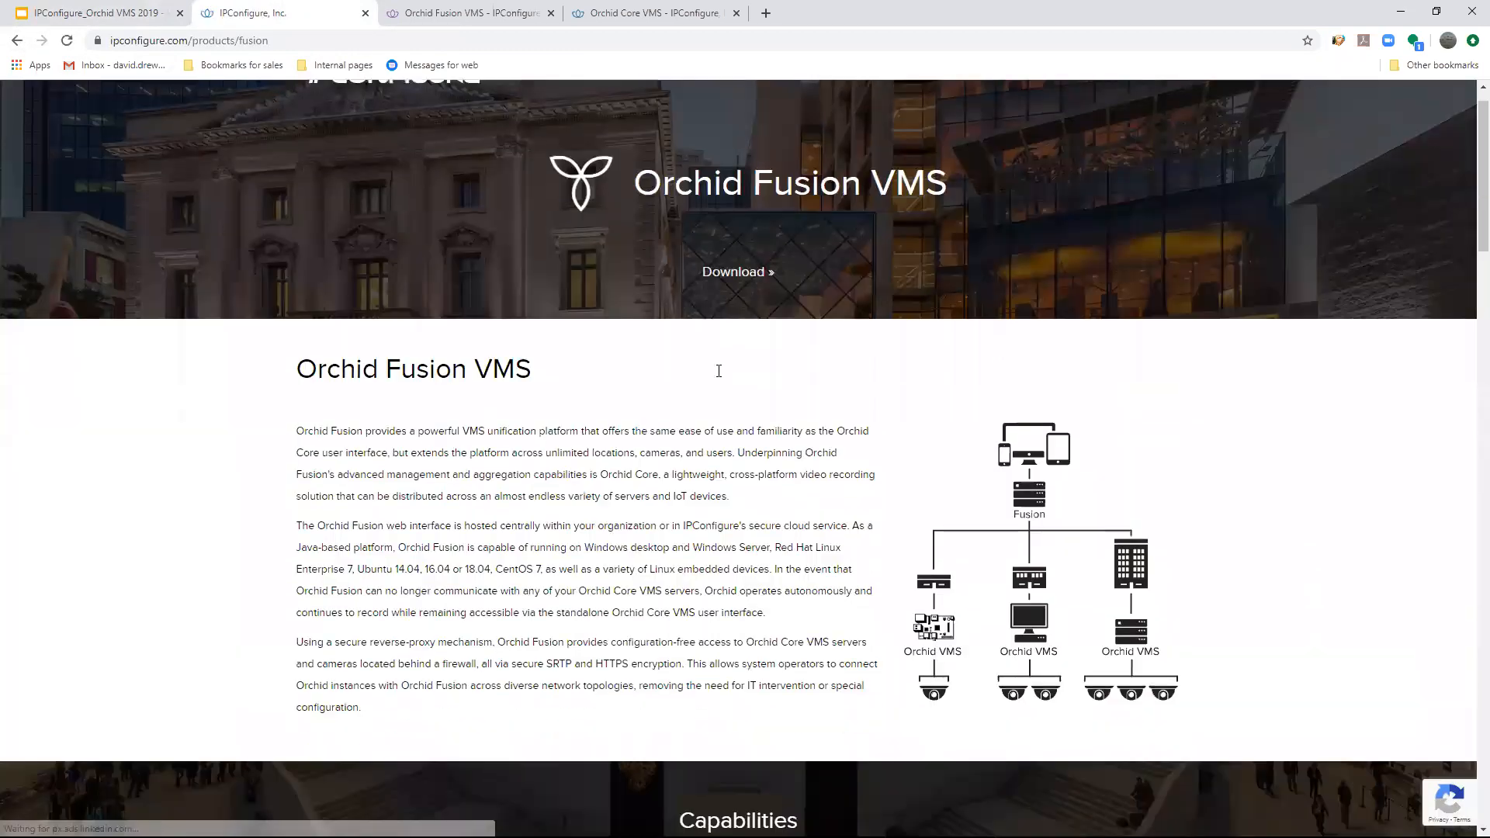
{"action": "scroll", "coordinate": [719, 349], "scroll_direction": "down", "scroll_amount": 5}
{"action": "scroll", "coordinate": [715, 402], "scroll_direction": "down", "scroll_amount": 6}
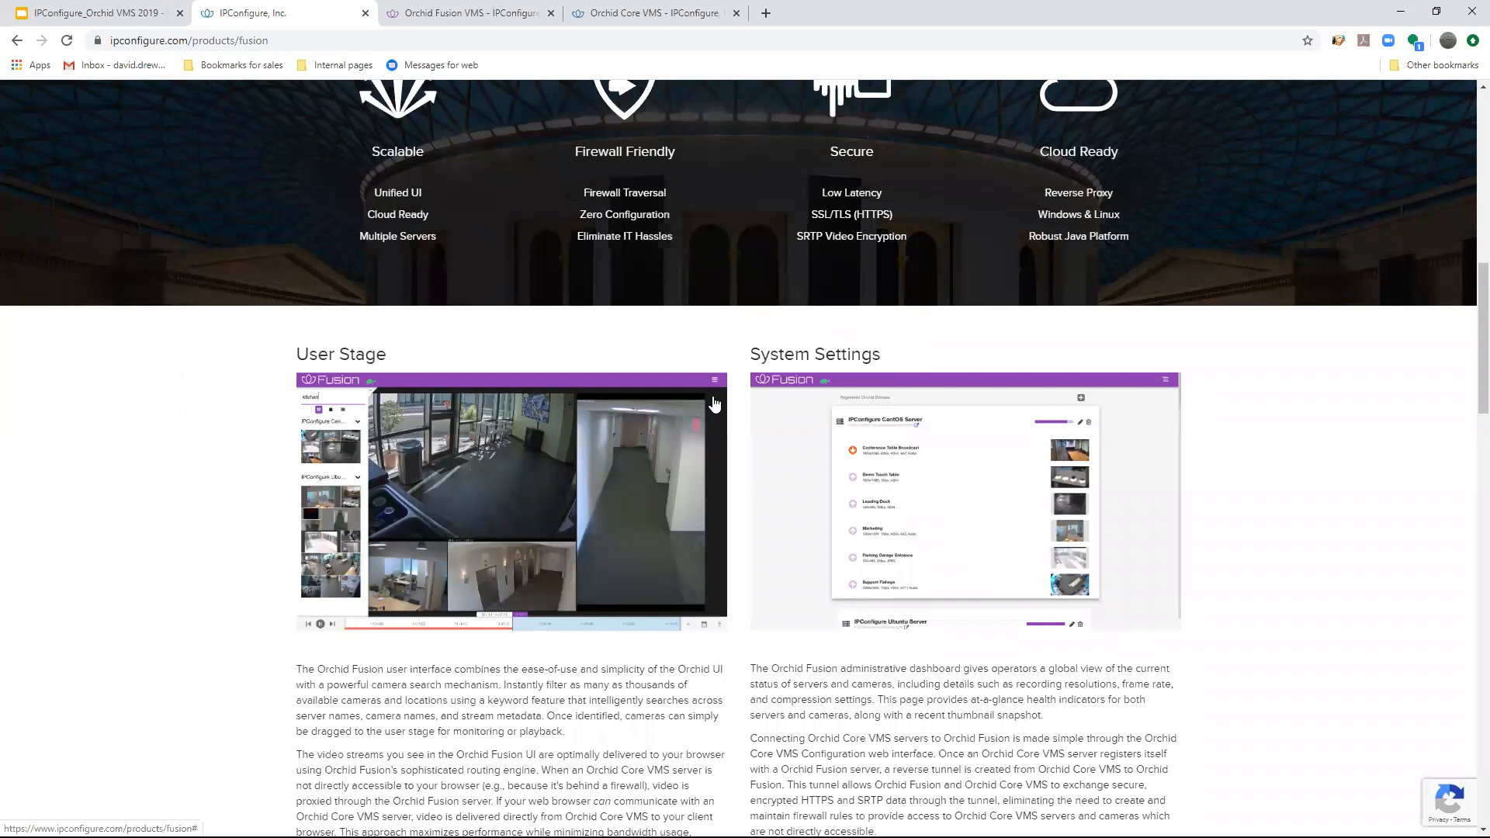
{"action": "scroll", "coordinate": [616, 343], "scroll_direction": "up", "scroll_amount": 3}
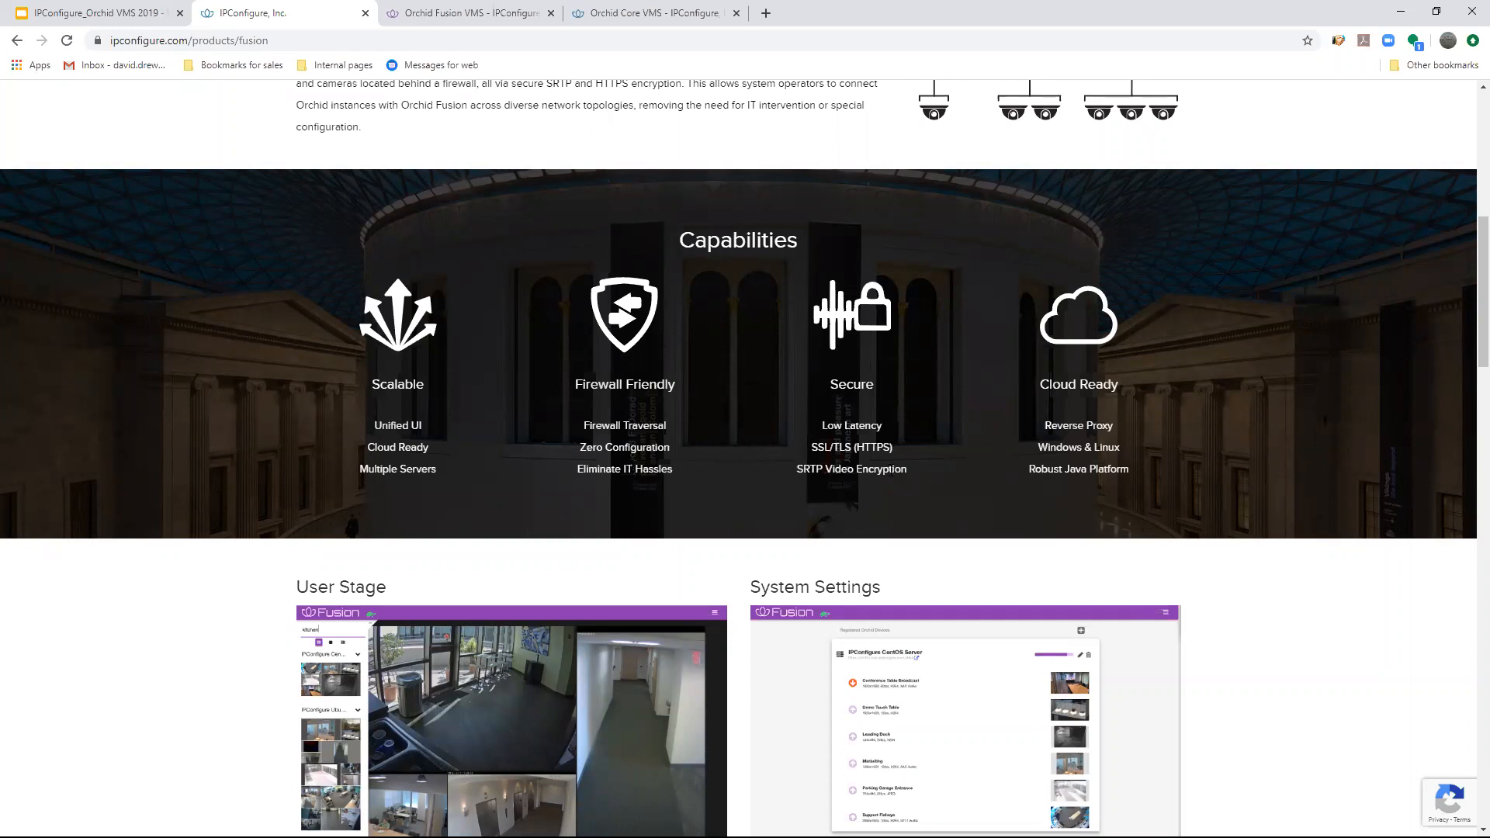
{"action": "left_click_drag", "start_coordinate": [913, 475], "coordinate": [797, 470]}
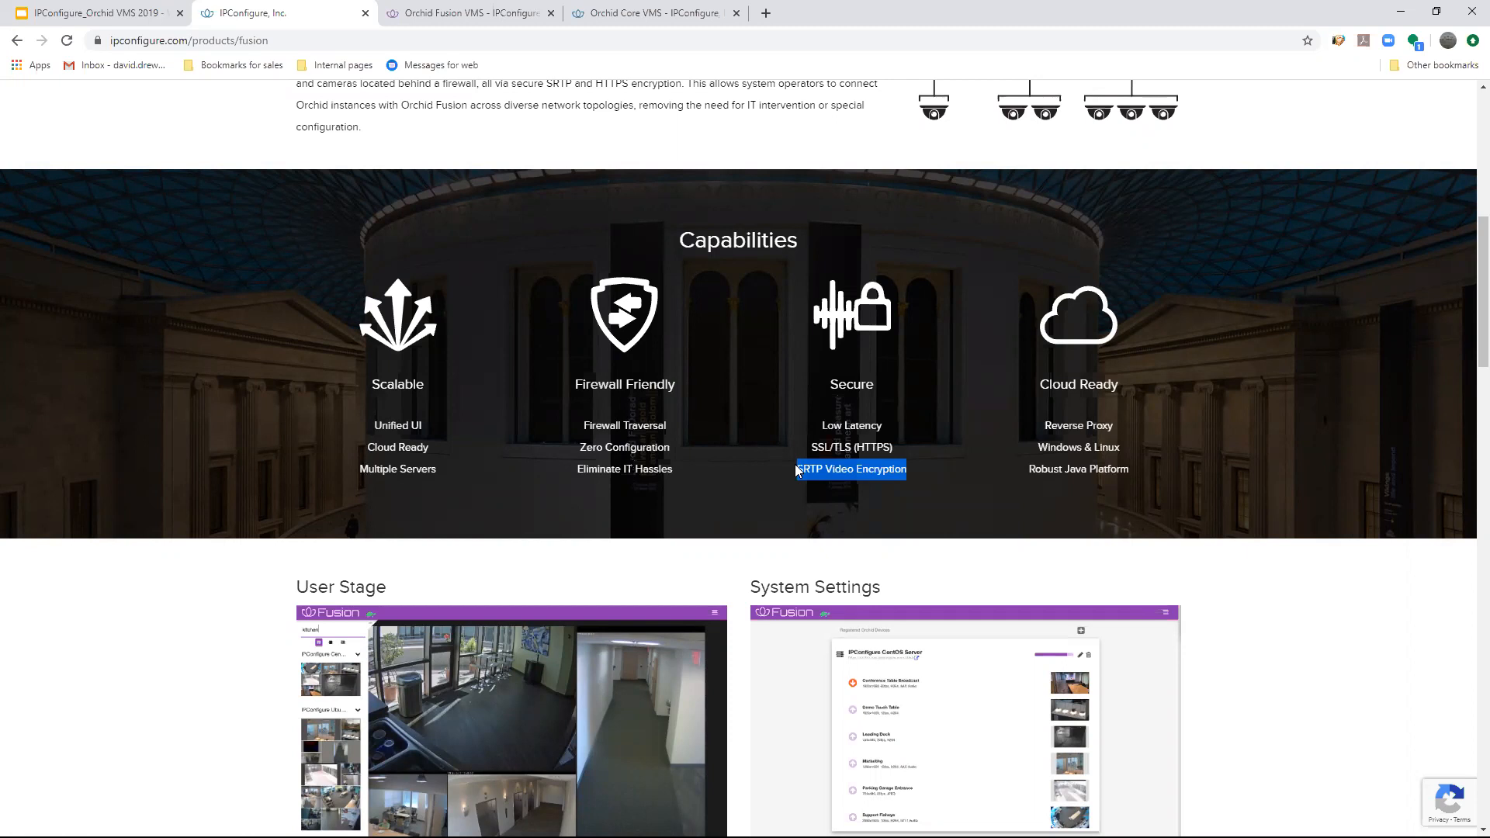
{"action": "left_click", "coordinate": [901, 445]}
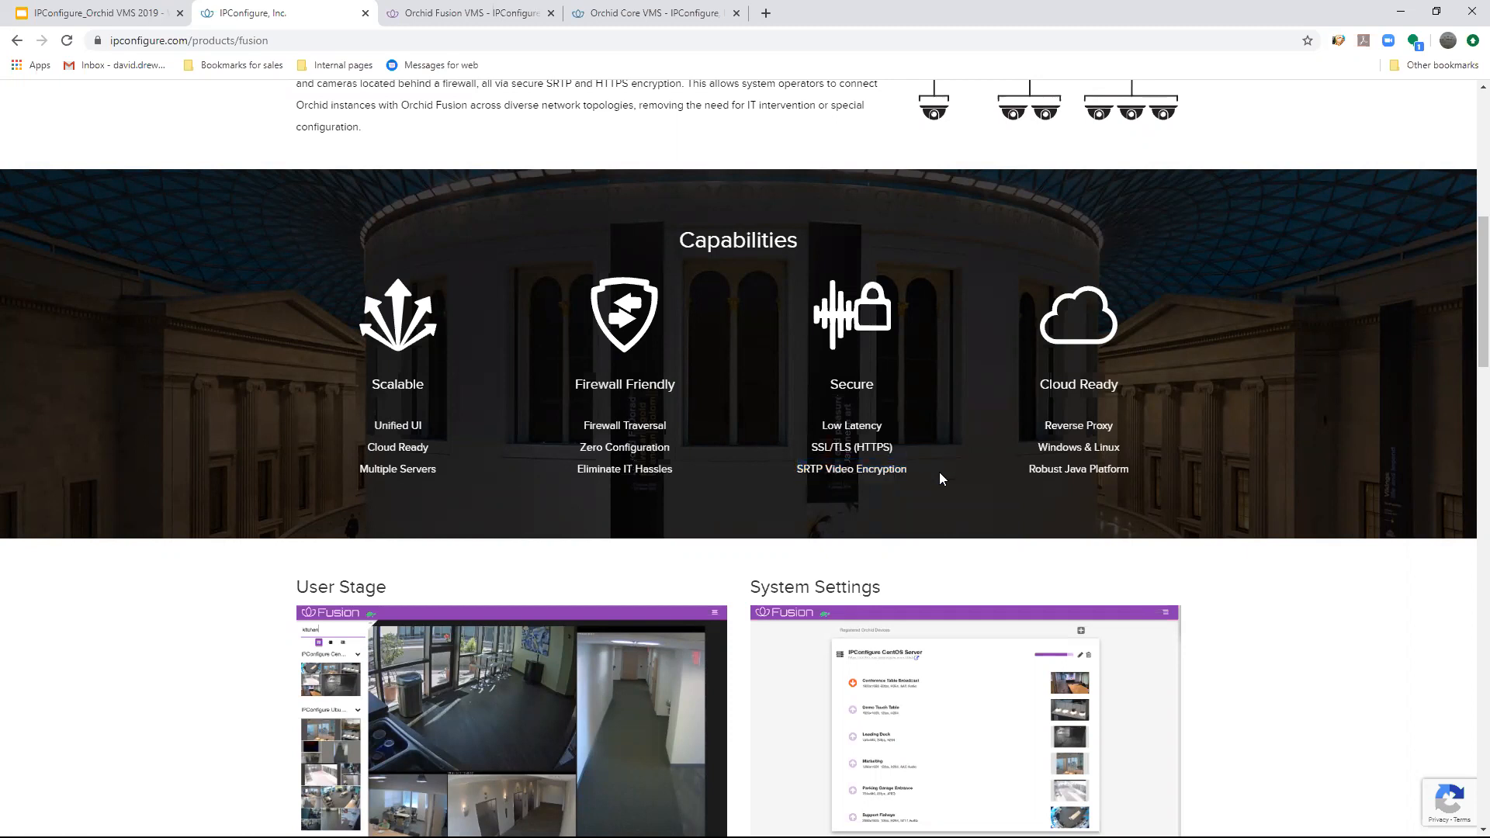
{"action": "scroll", "coordinate": [940, 473], "scroll_direction": "down", "scroll_amount": 5}
{"action": "scroll", "coordinate": [1044, 501], "scroll_direction": "up", "scroll_amount": 6}
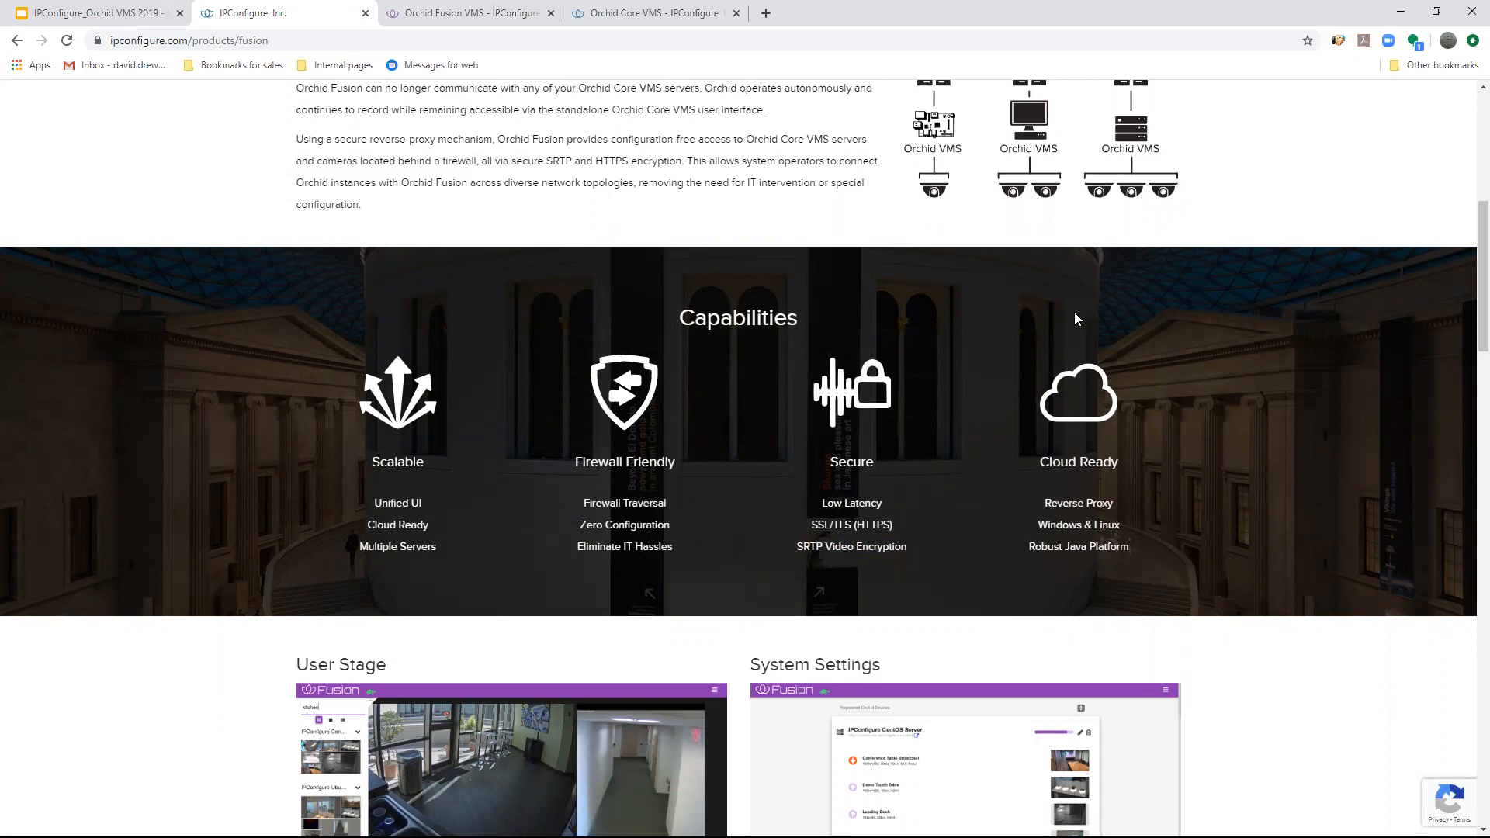
- Go back to the products overview, reopen Orchid Fusion VMS, and review the supported platforms in its Orchid Fusion 2.6.6 download table
{"action": "left_click", "coordinate": [17, 40]}
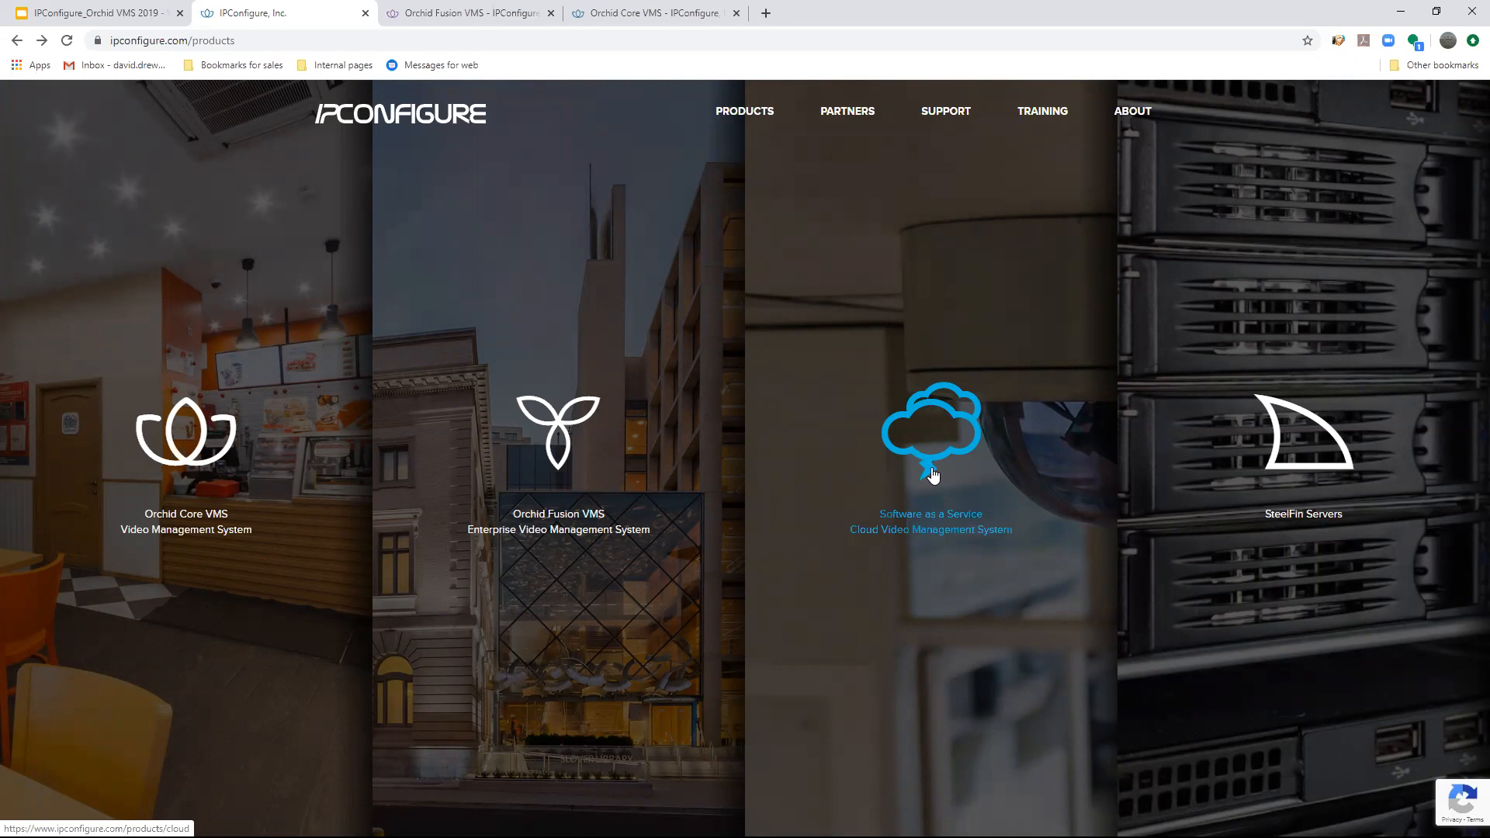
{"action": "left_click", "coordinate": [585, 475]}
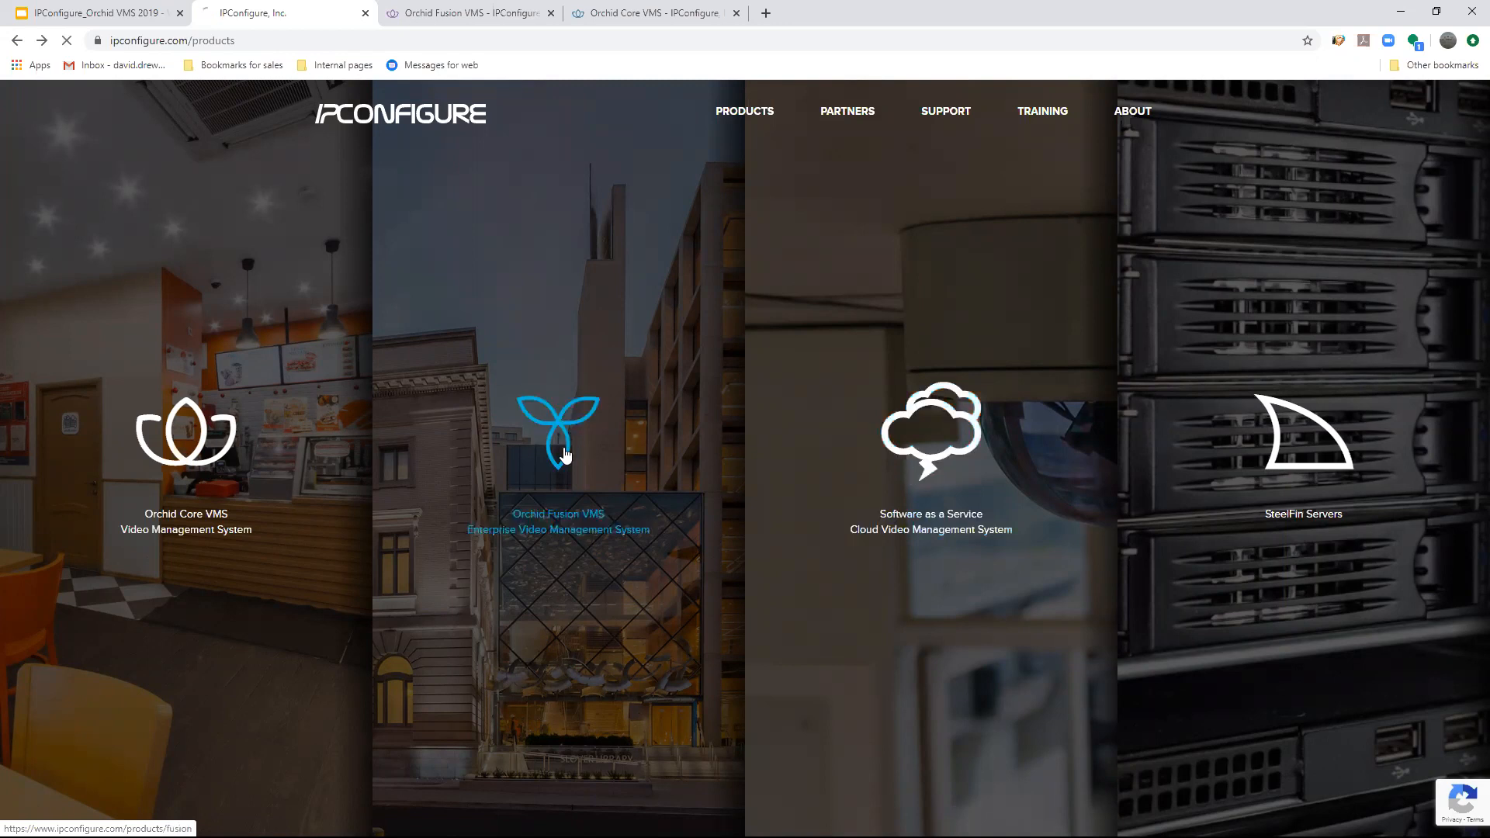
{"action": "scroll", "coordinate": [629, 464], "scroll_direction": "down", "scroll_amount": 10}
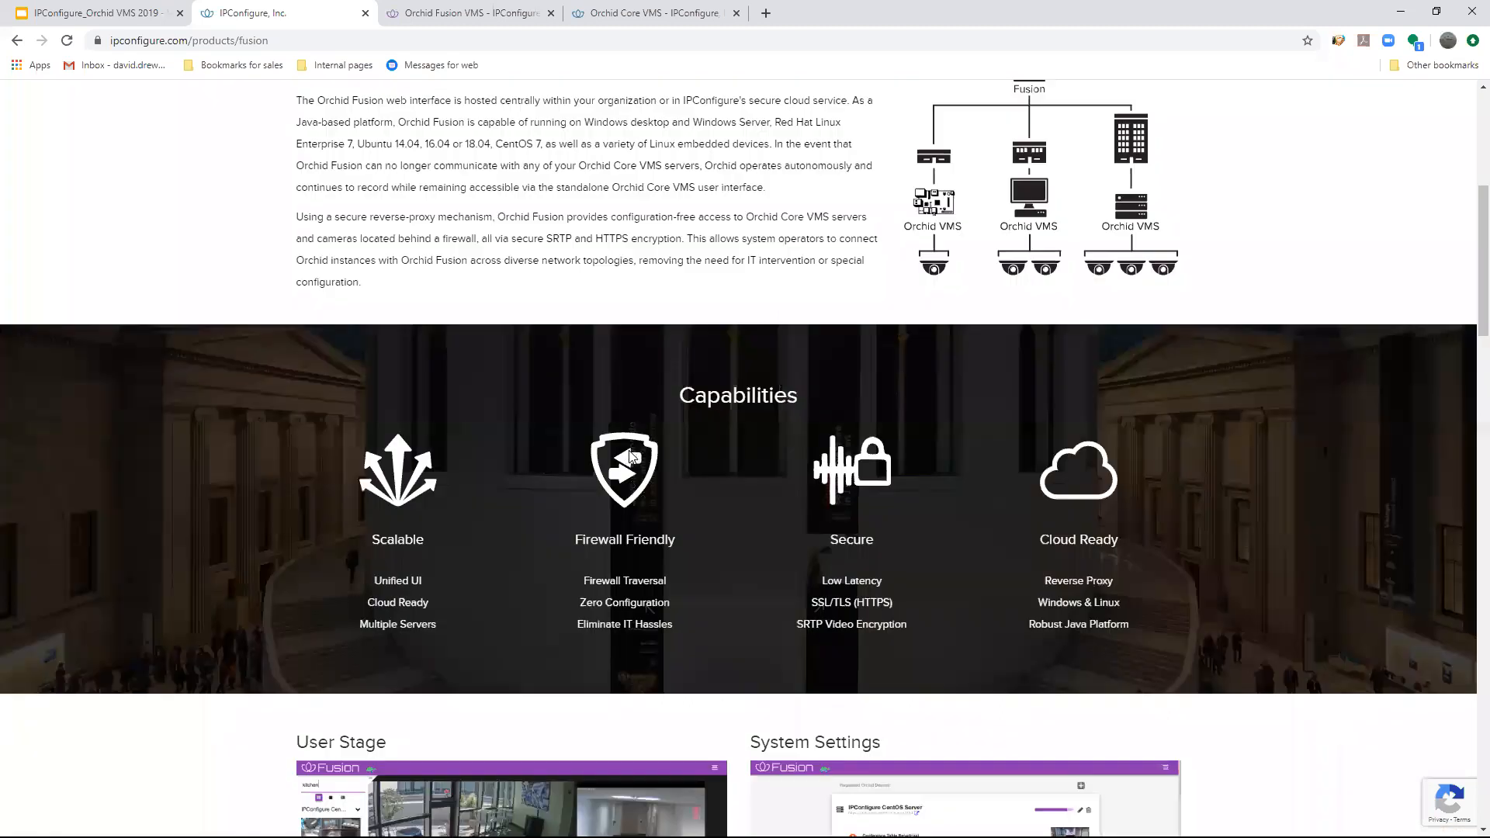
{"action": "scroll", "coordinate": [629, 463], "scroll_direction": "down", "scroll_amount": 20}
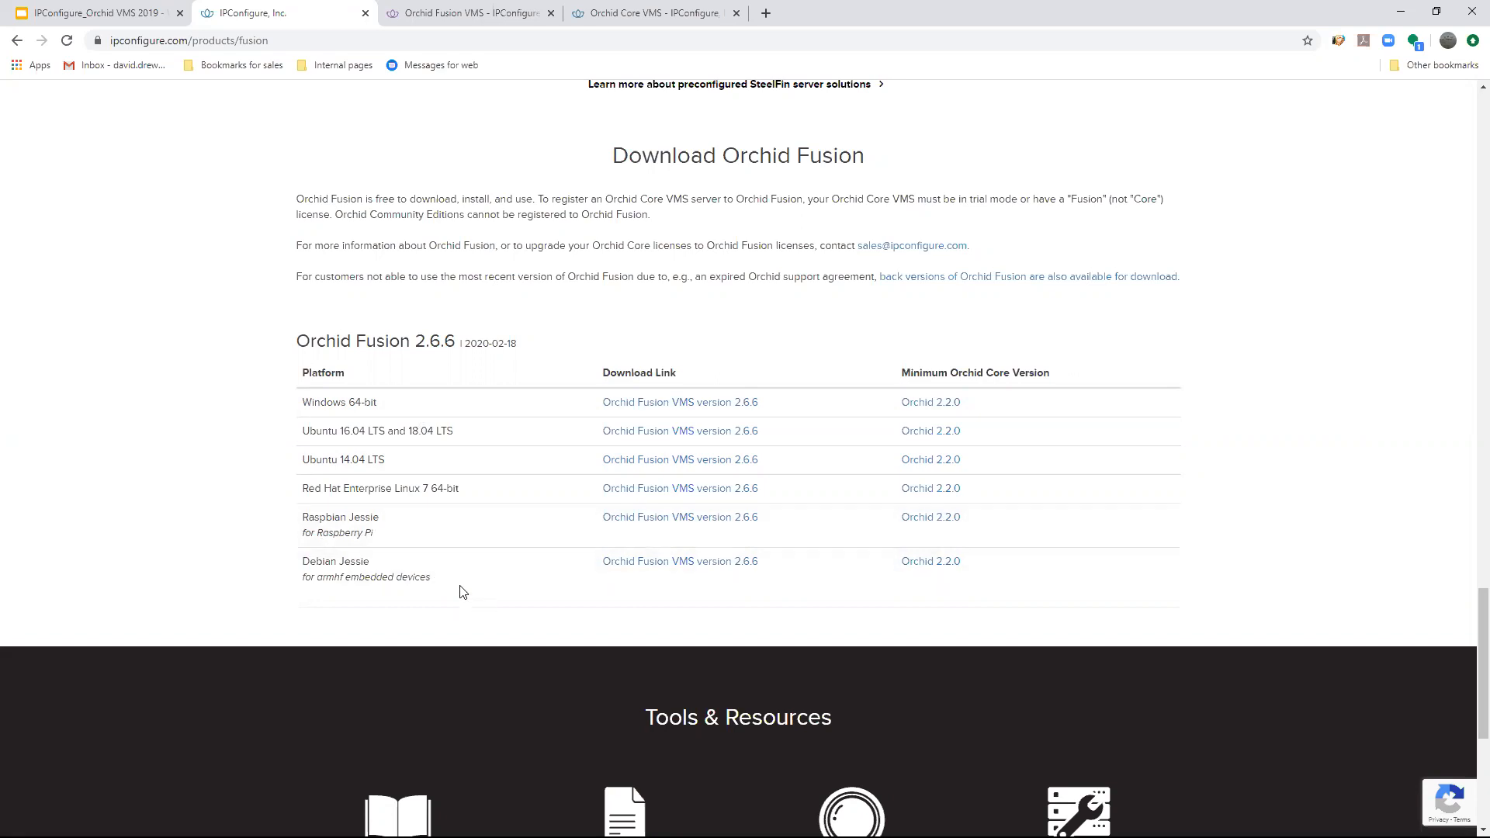
{"action": "left_click_drag", "start_coordinate": [433, 579], "coordinate": [292, 575]}
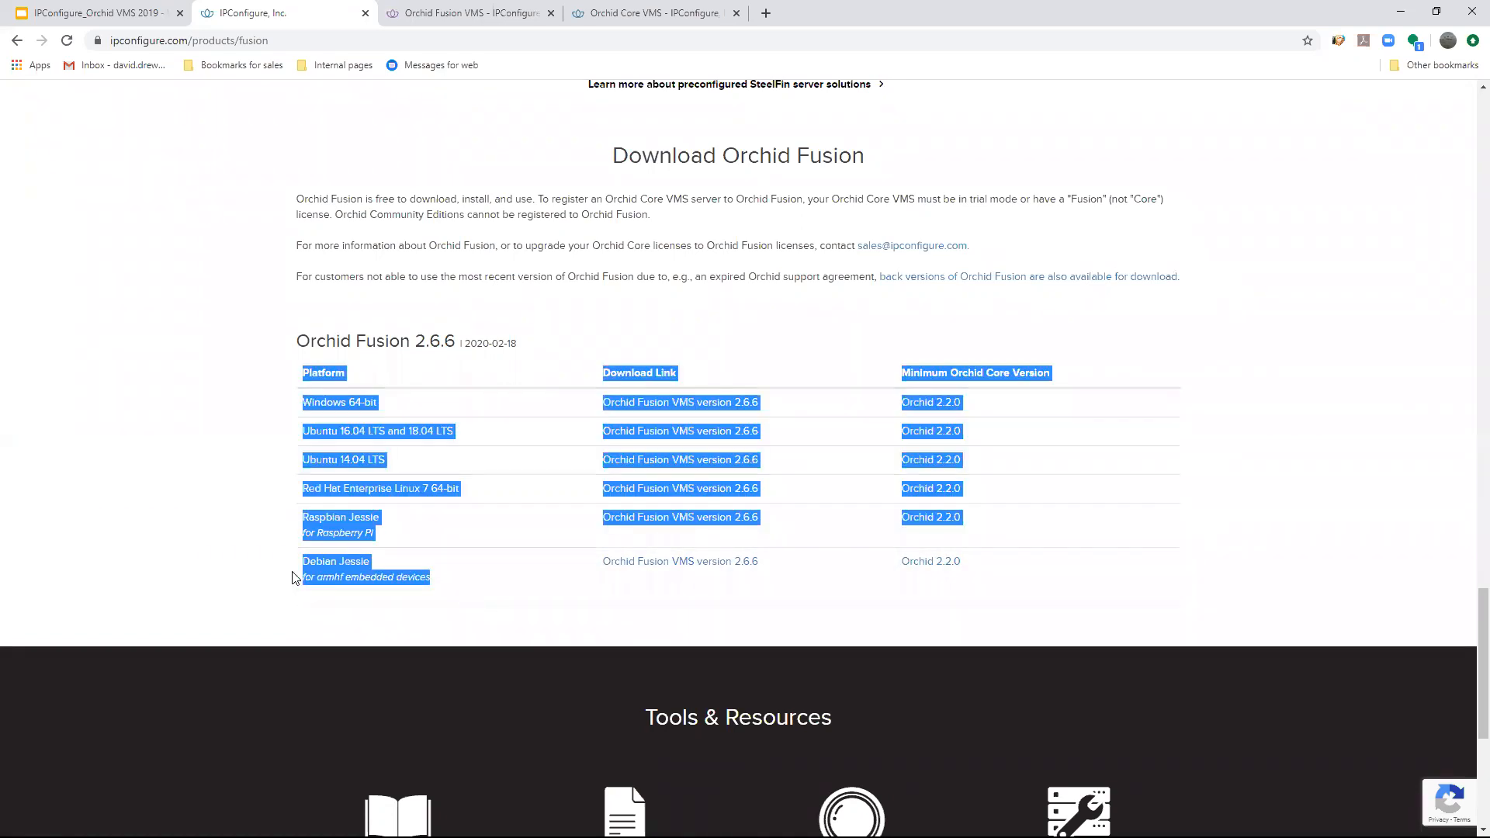
{"action": "left_click", "coordinate": [246, 519]}
{"action": "scroll", "coordinate": [555, 458], "scroll_direction": "up", "scroll_amount": 2}
{"action": "scroll", "coordinate": [556, 459], "scroll_direction": "down", "scroll_amount": 3}
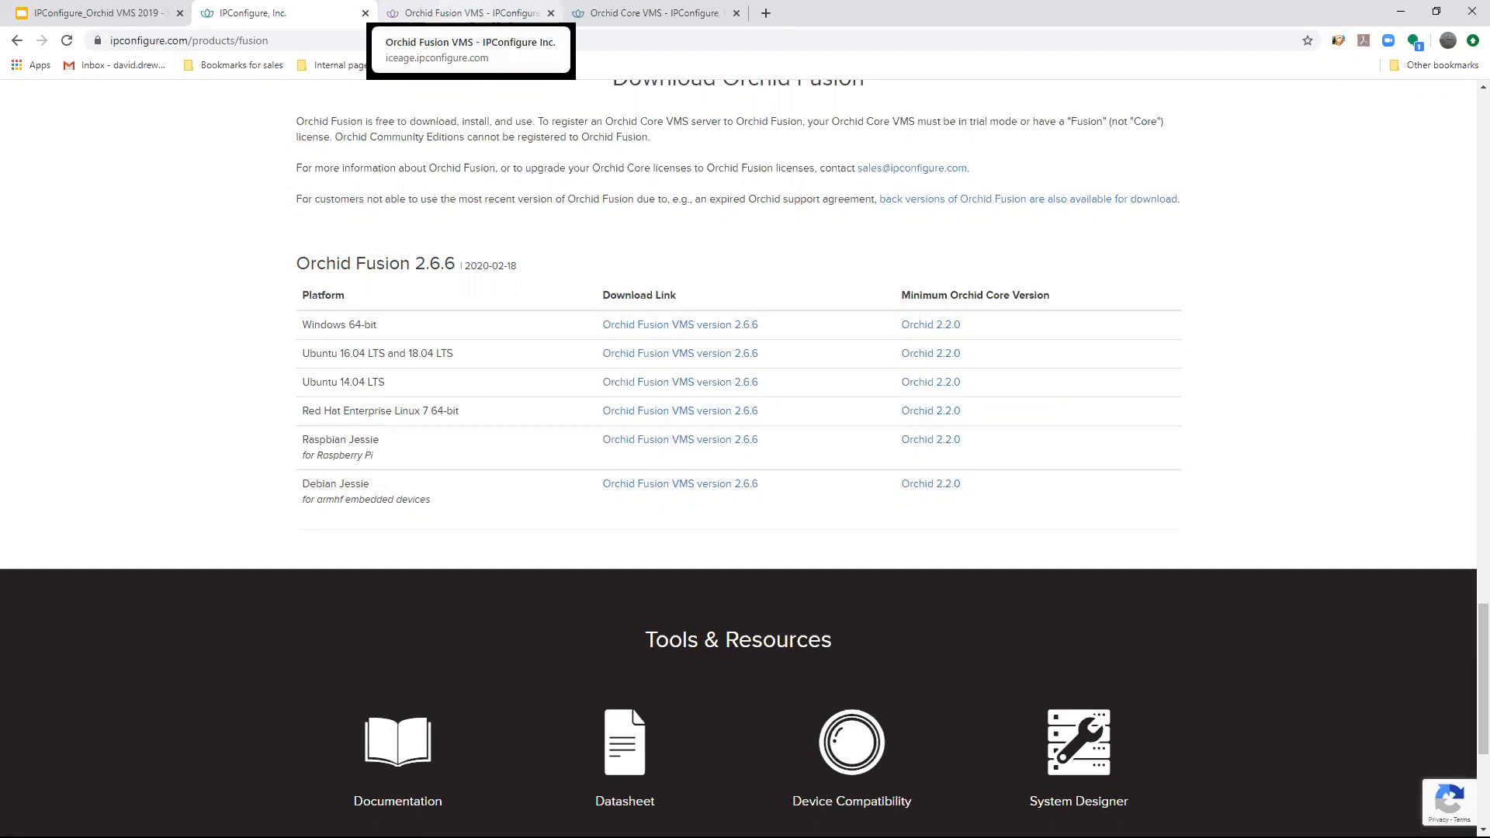
- Sign in to Orchid Fusion as admin with low-bandwidth mode off, accepting the access agreement after viewing its text
{"action": "left_click", "coordinate": [465, 14]}
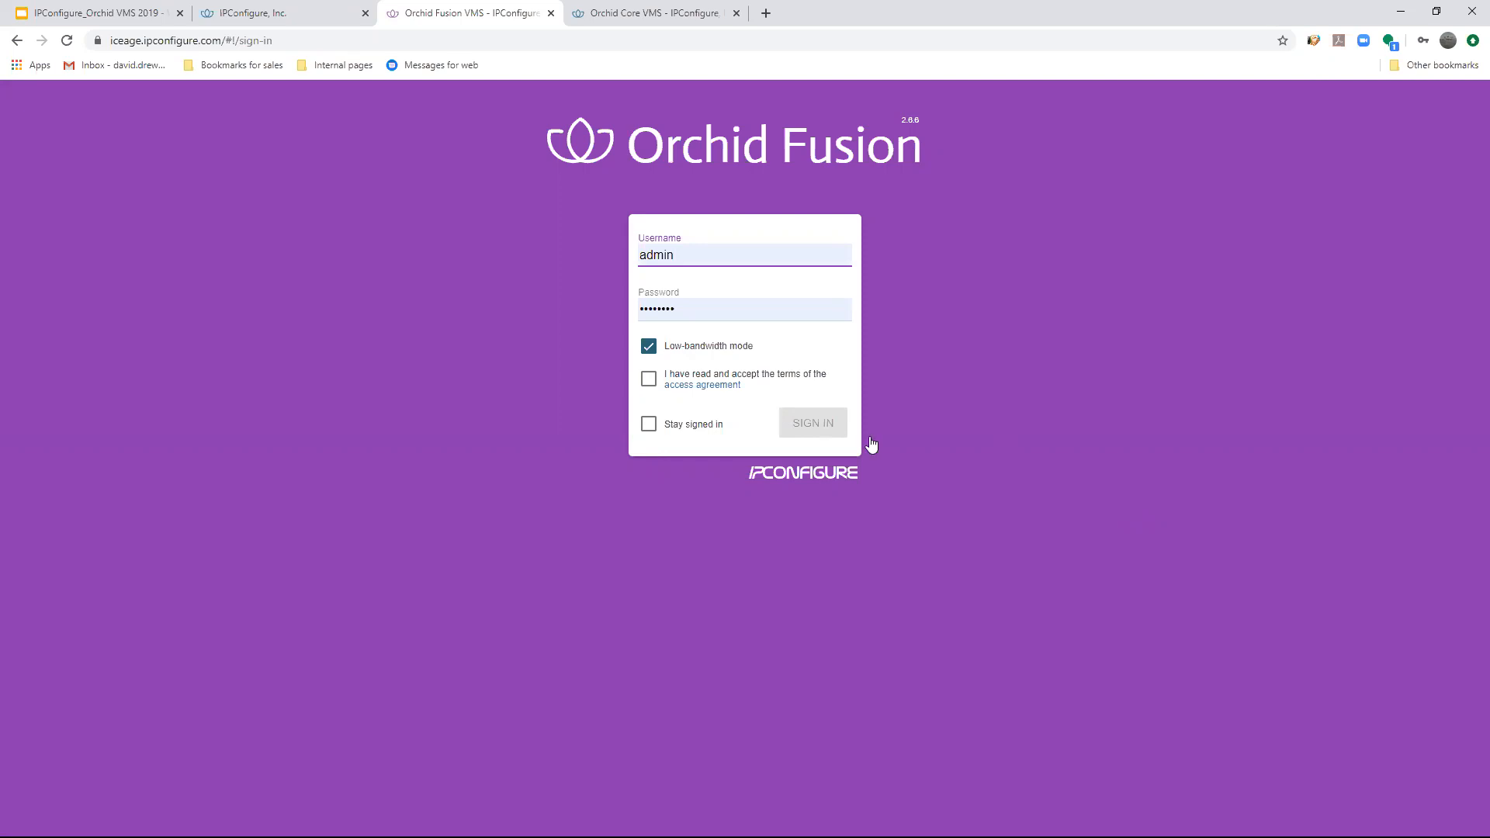
{"action": "left_click", "coordinate": [649, 347]}
{"action": "left_click", "coordinate": [649, 379]}
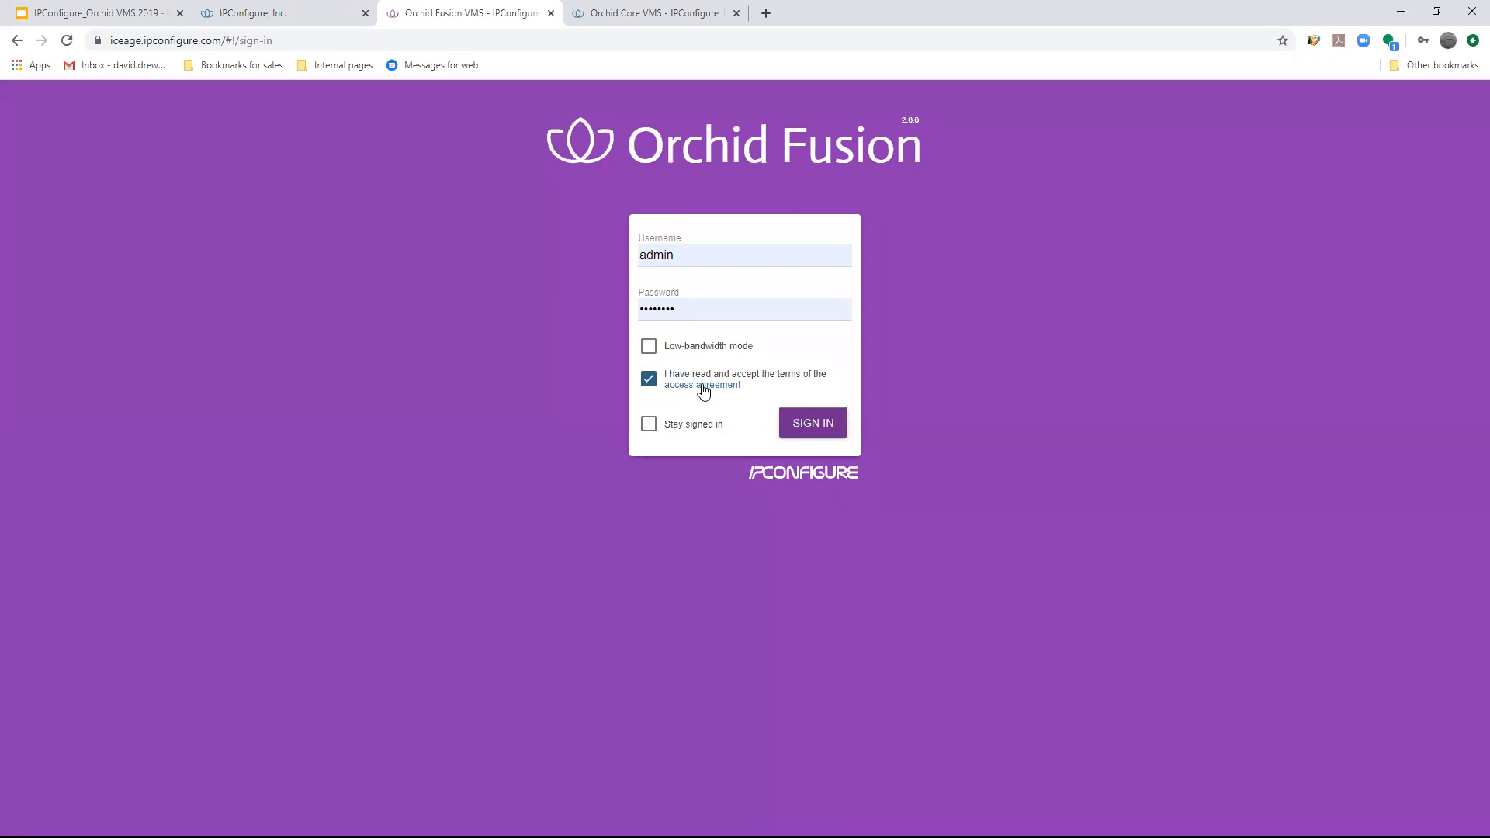
{"action": "left_click", "coordinate": [703, 386]}
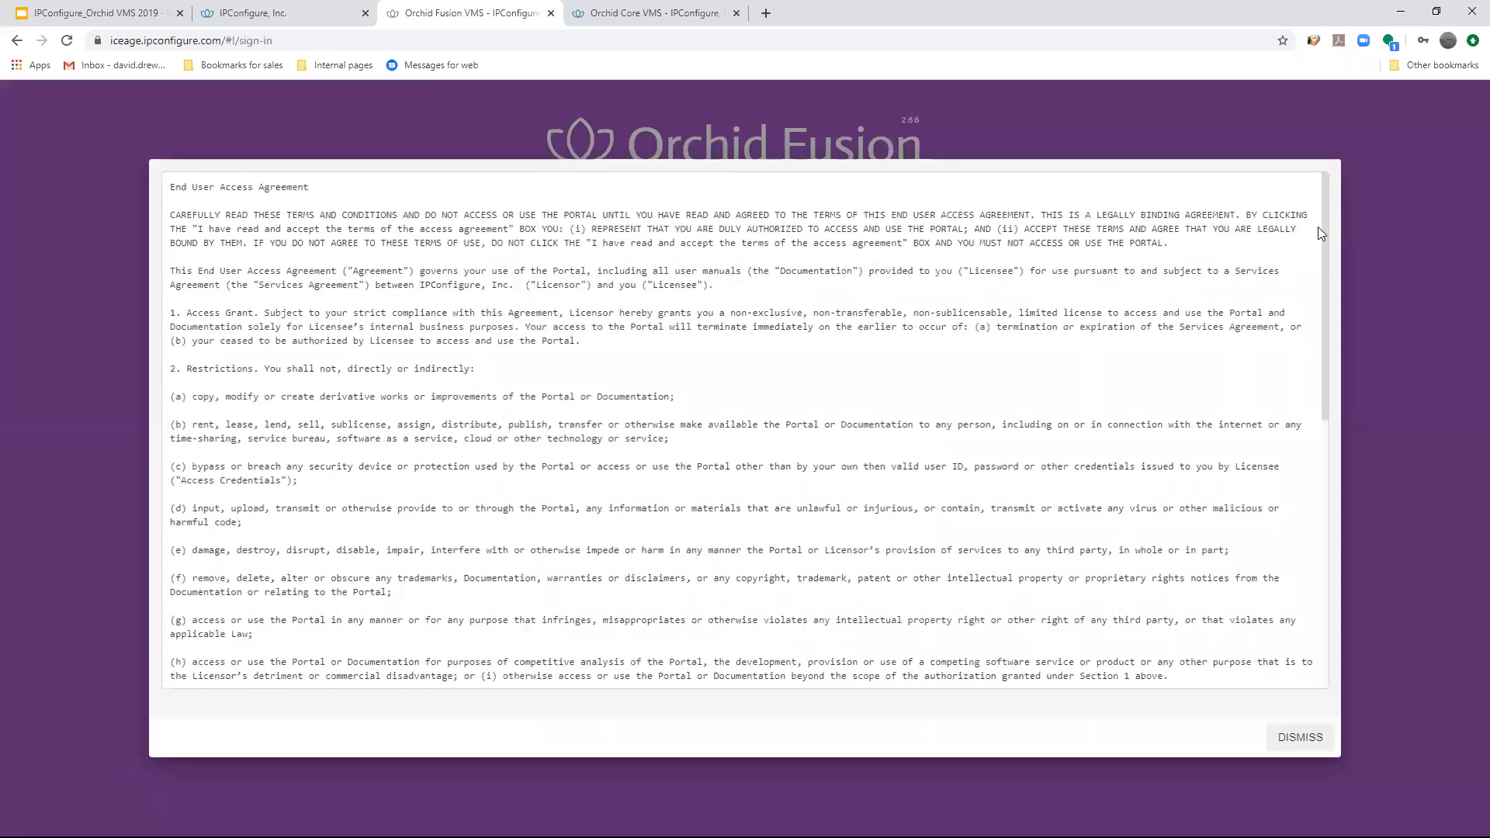
{"action": "left_click", "coordinate": [1301, 738]}
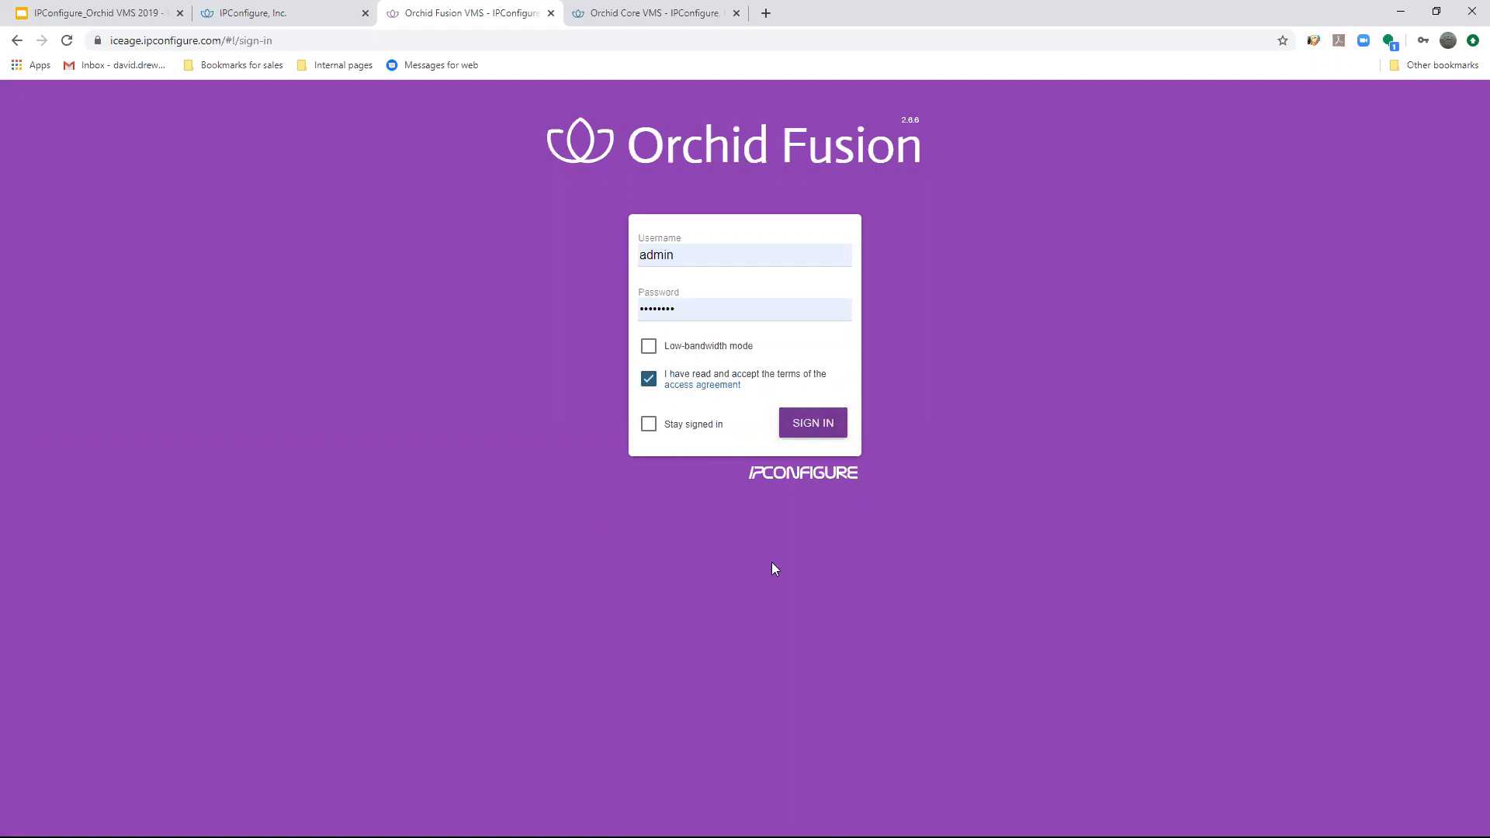
{"action": "left_click", "coordinate": [814, 422]}
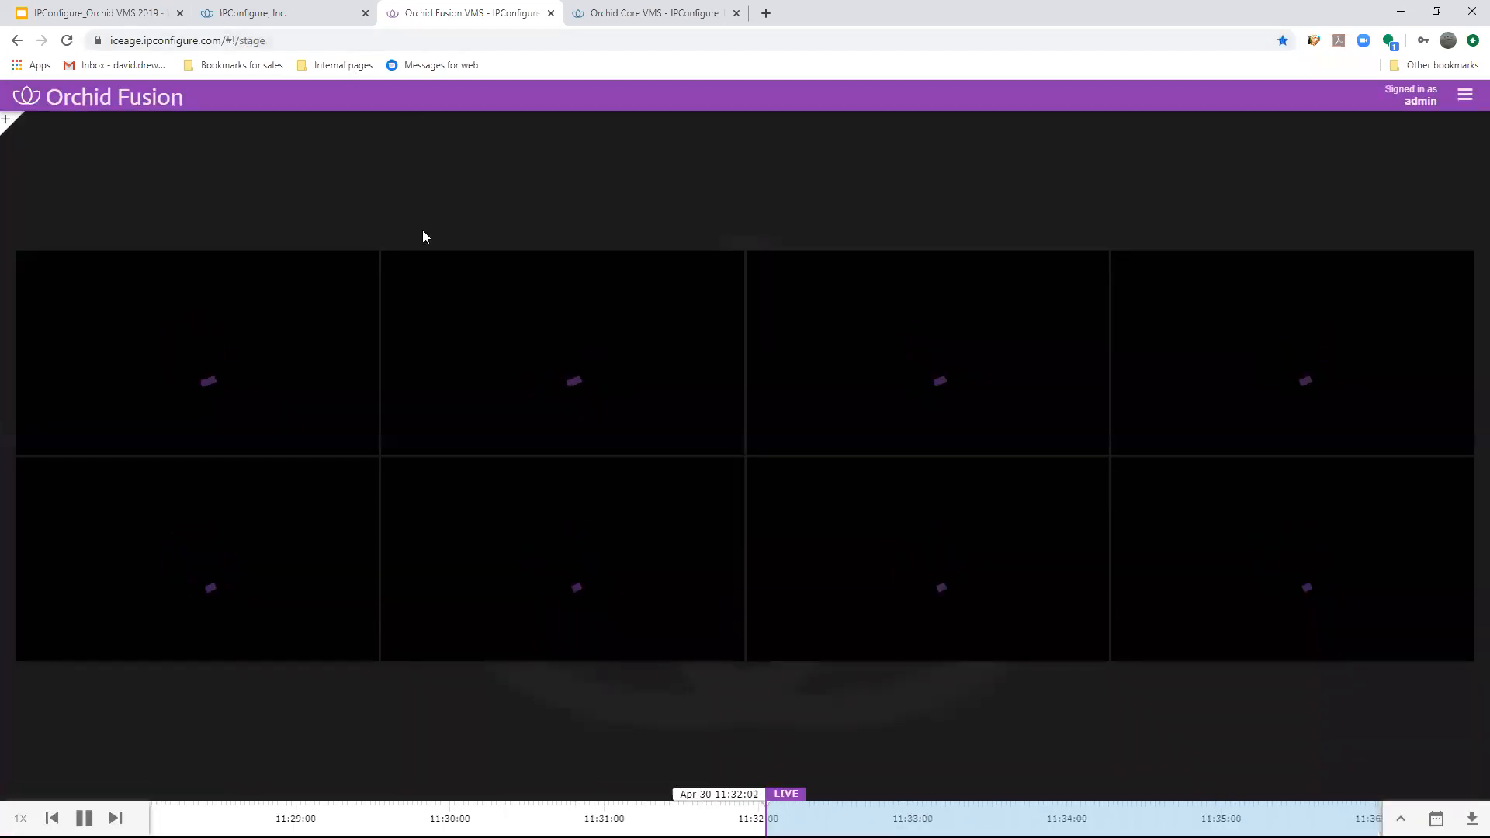
- Switch all eight live camera streams on the stage to low-bandwidth mode, one camera at a time
{"action": "mouse_move", "coordinate": [456, 310]}
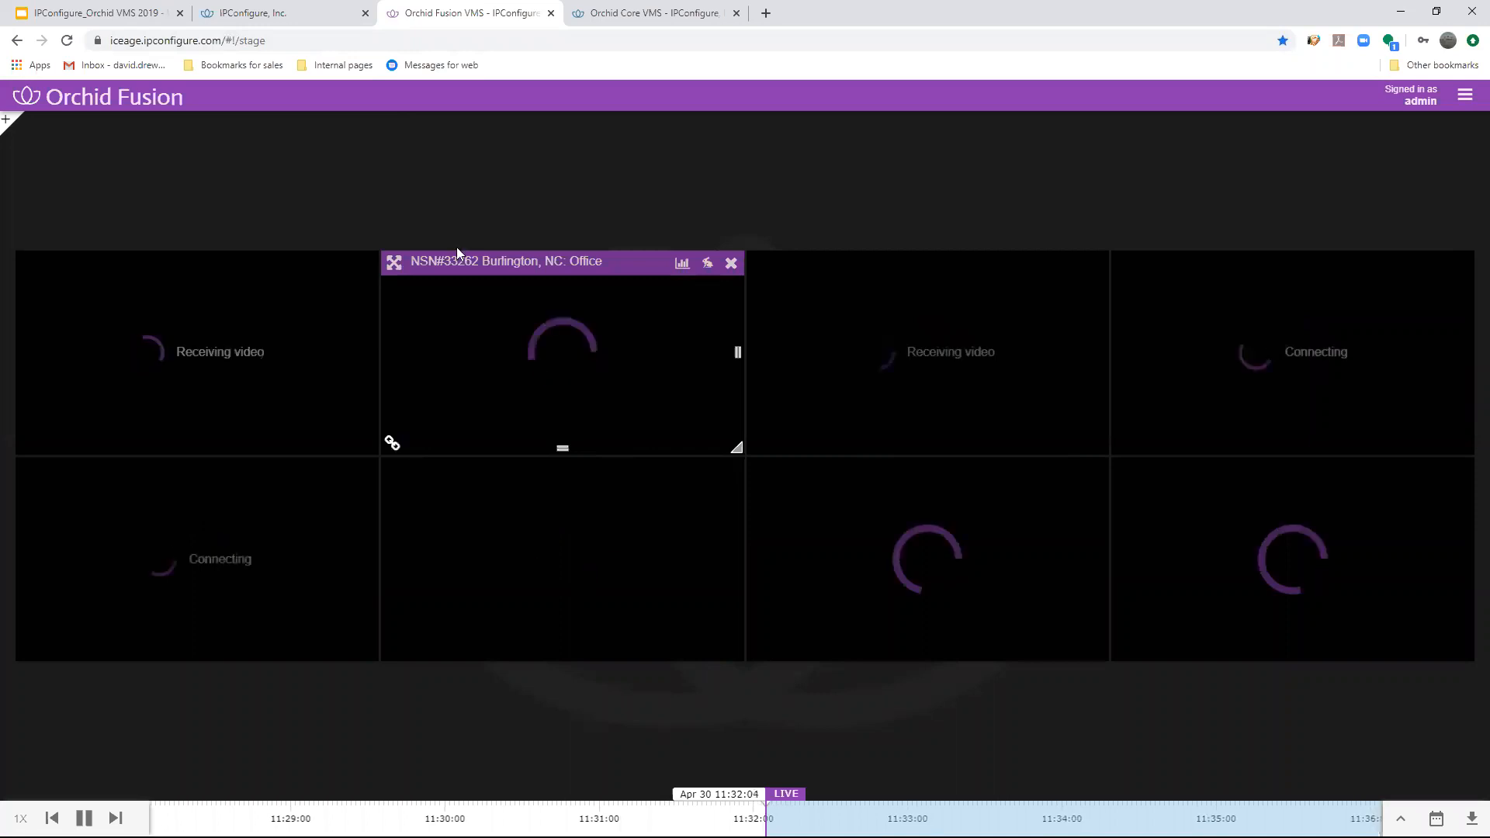
{"action": "left_click", "coordinate": [704, 267]}
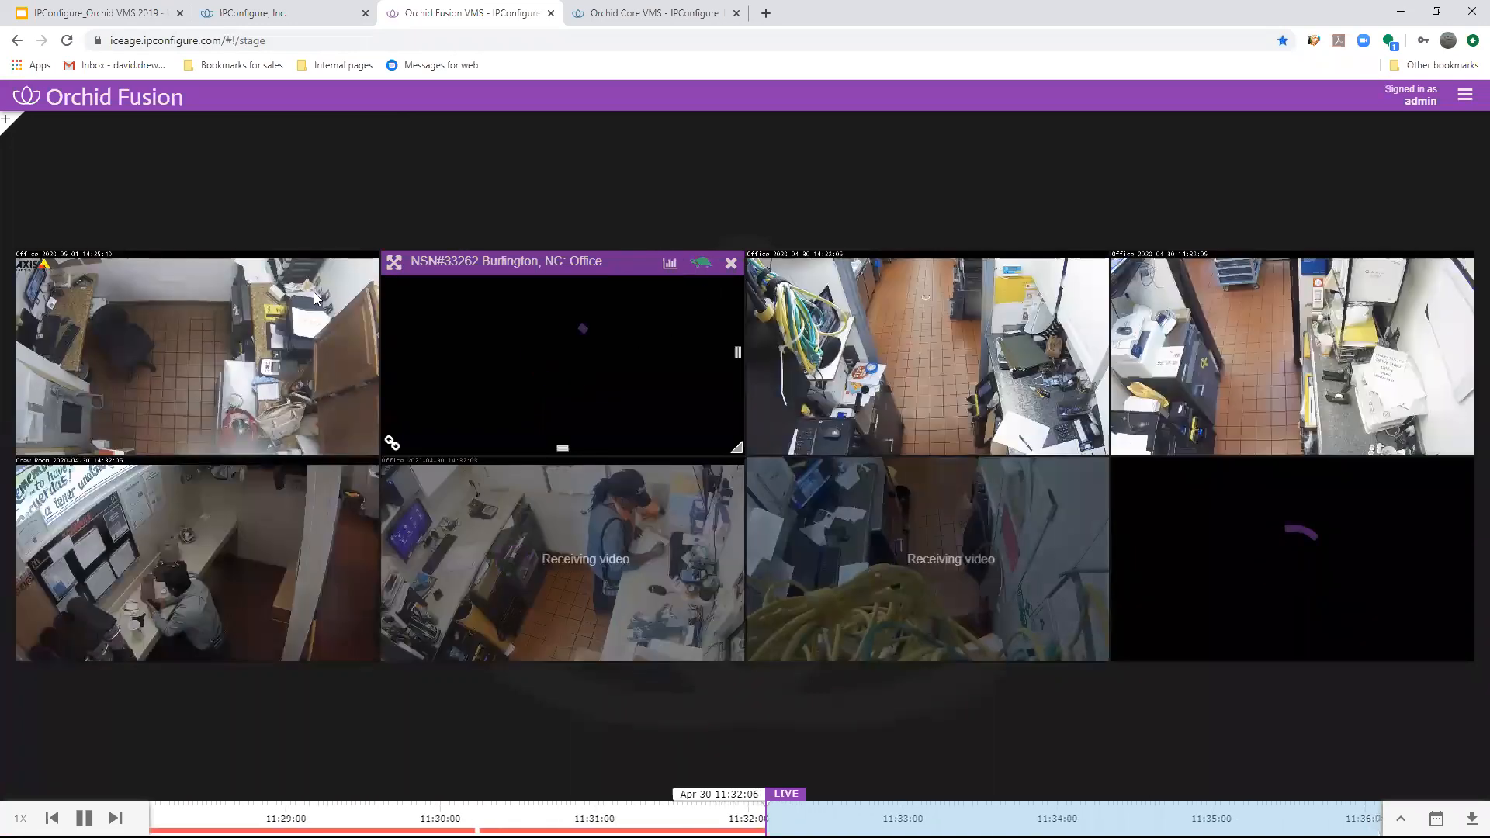
{"action": "left_click", "coordinate": [343, 264]}
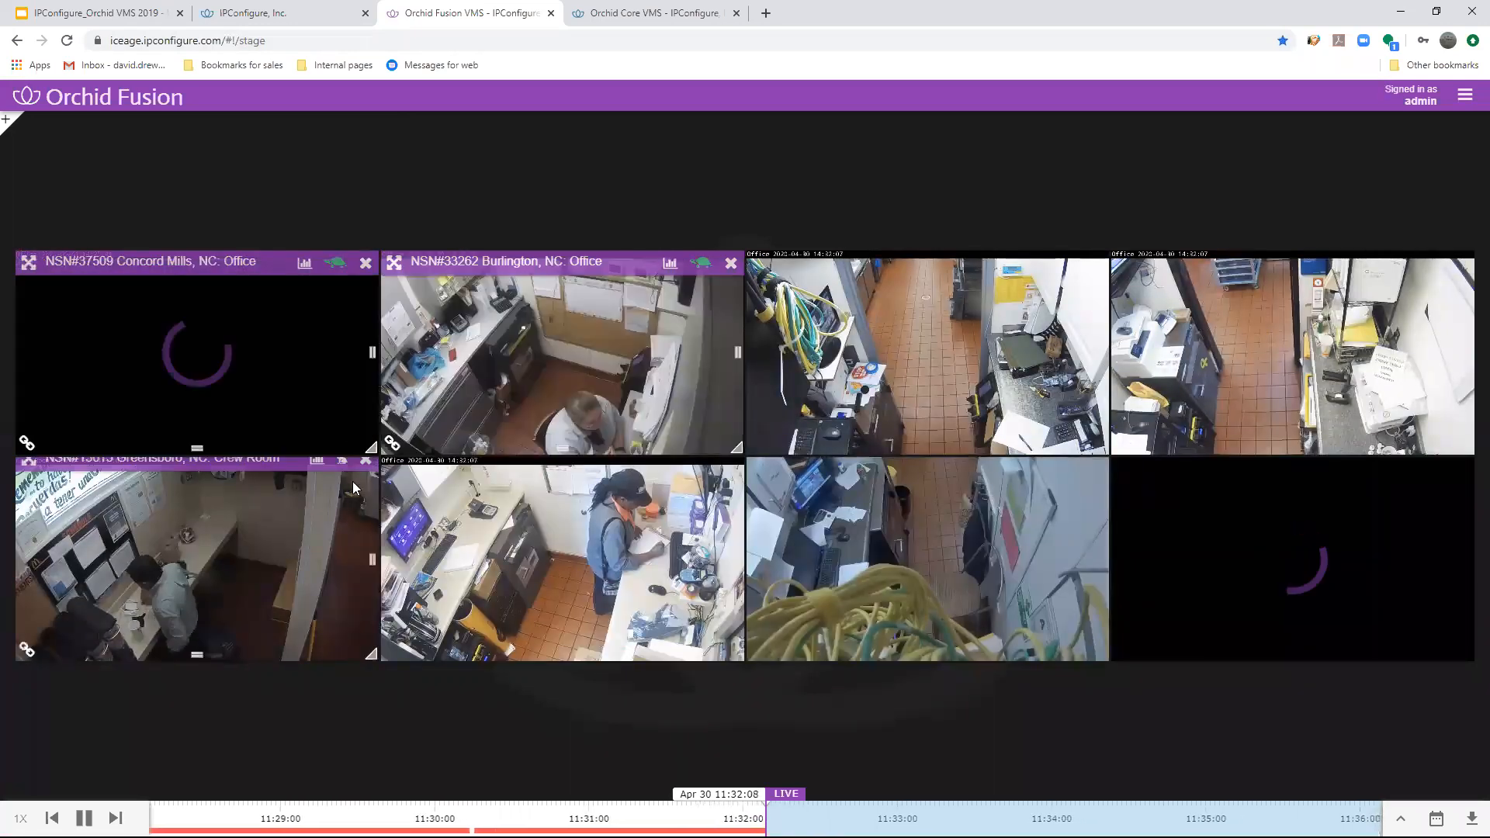
{"action": "left_click", "coordinate": [342, 471]}
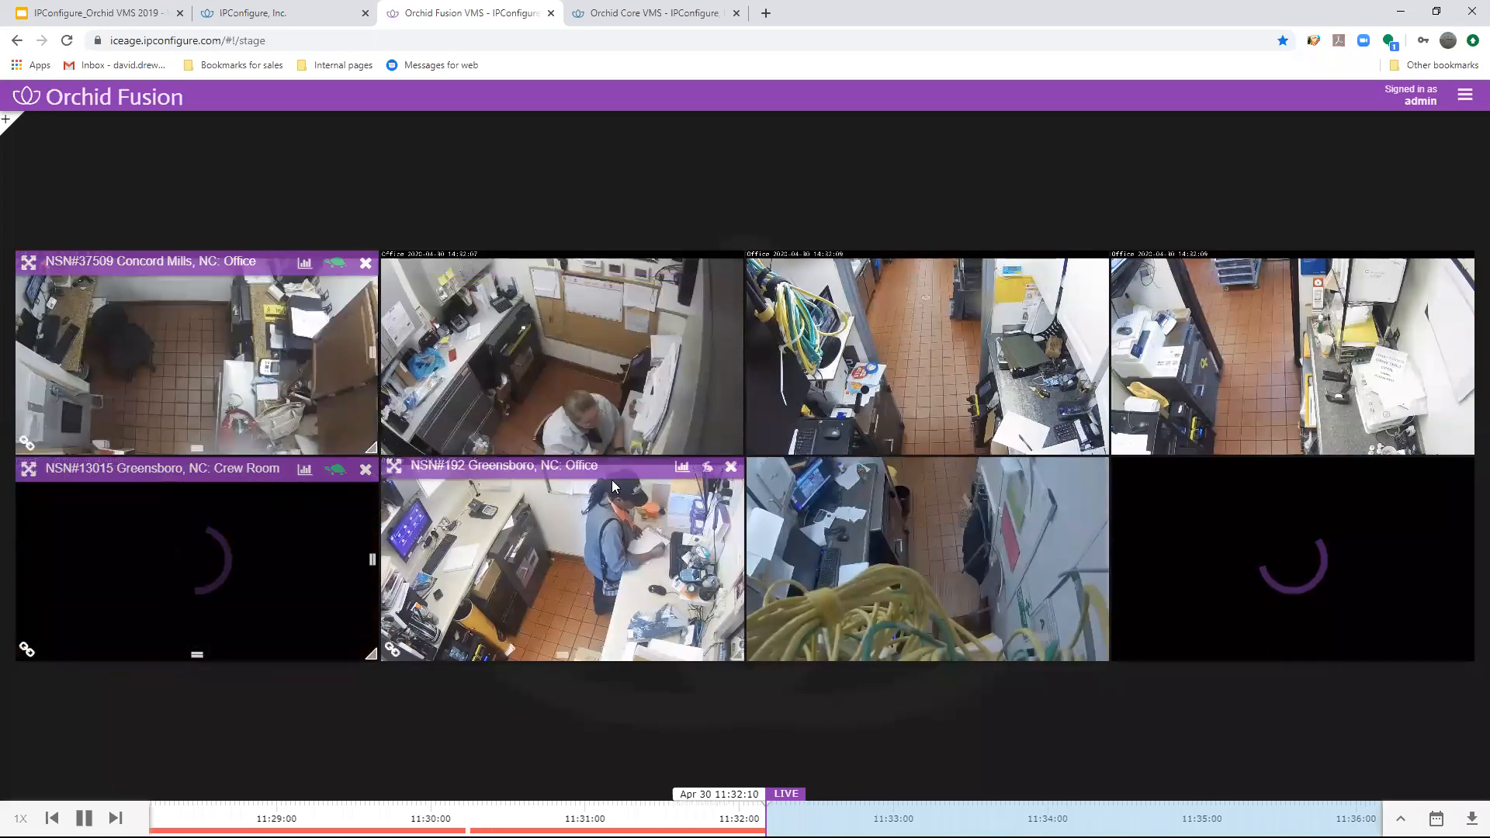
{"action": "left_click", "coordinate": [702, 470]}
{"action": "mouse_move", "coordinate": [1055, 527]}
{"action": "left_click", "coordinate": [1069, 470]}
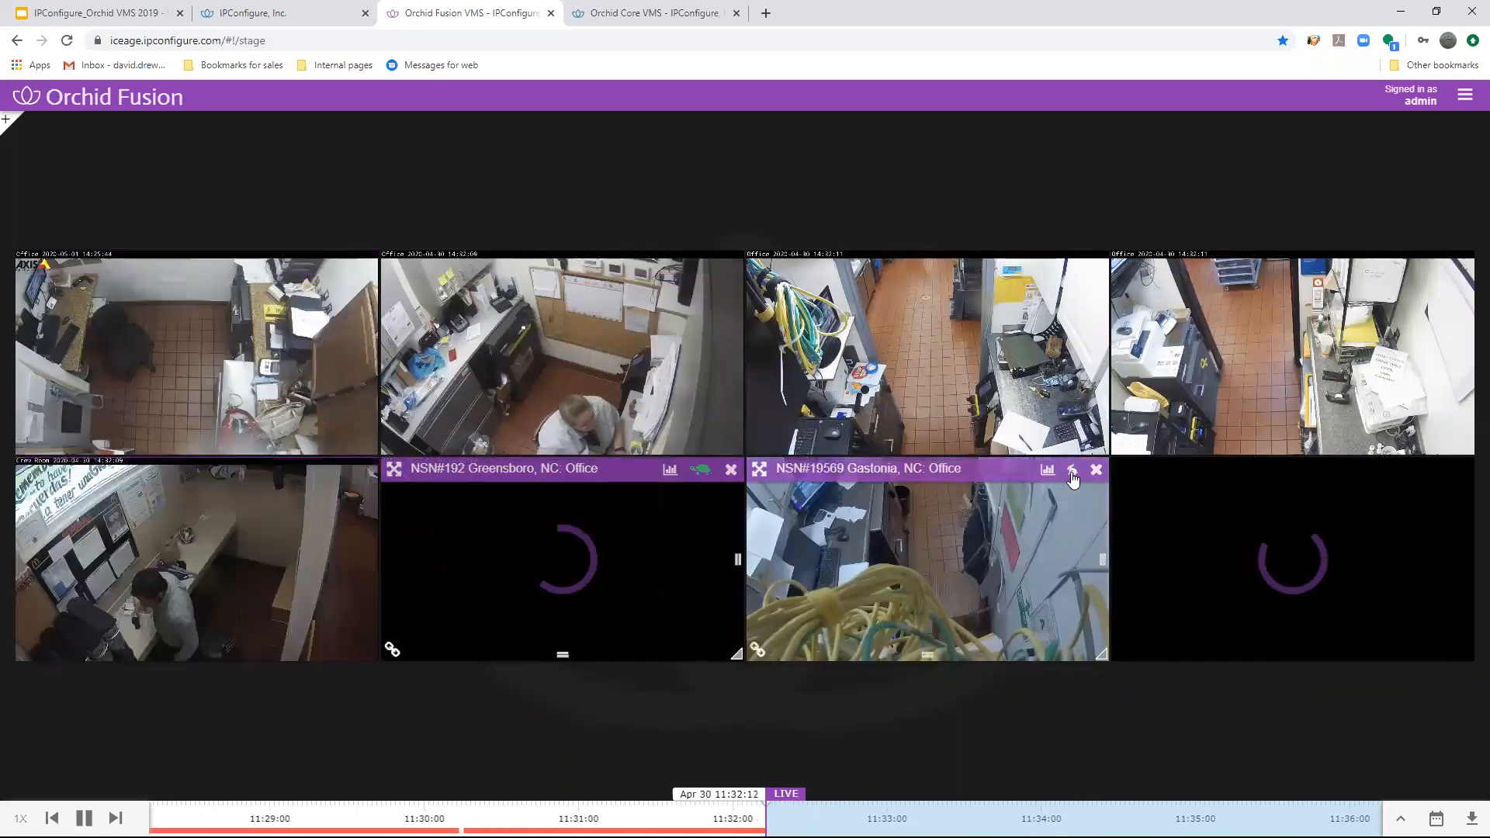
{"action": "left_click", "coordinate": [1436, 470]}
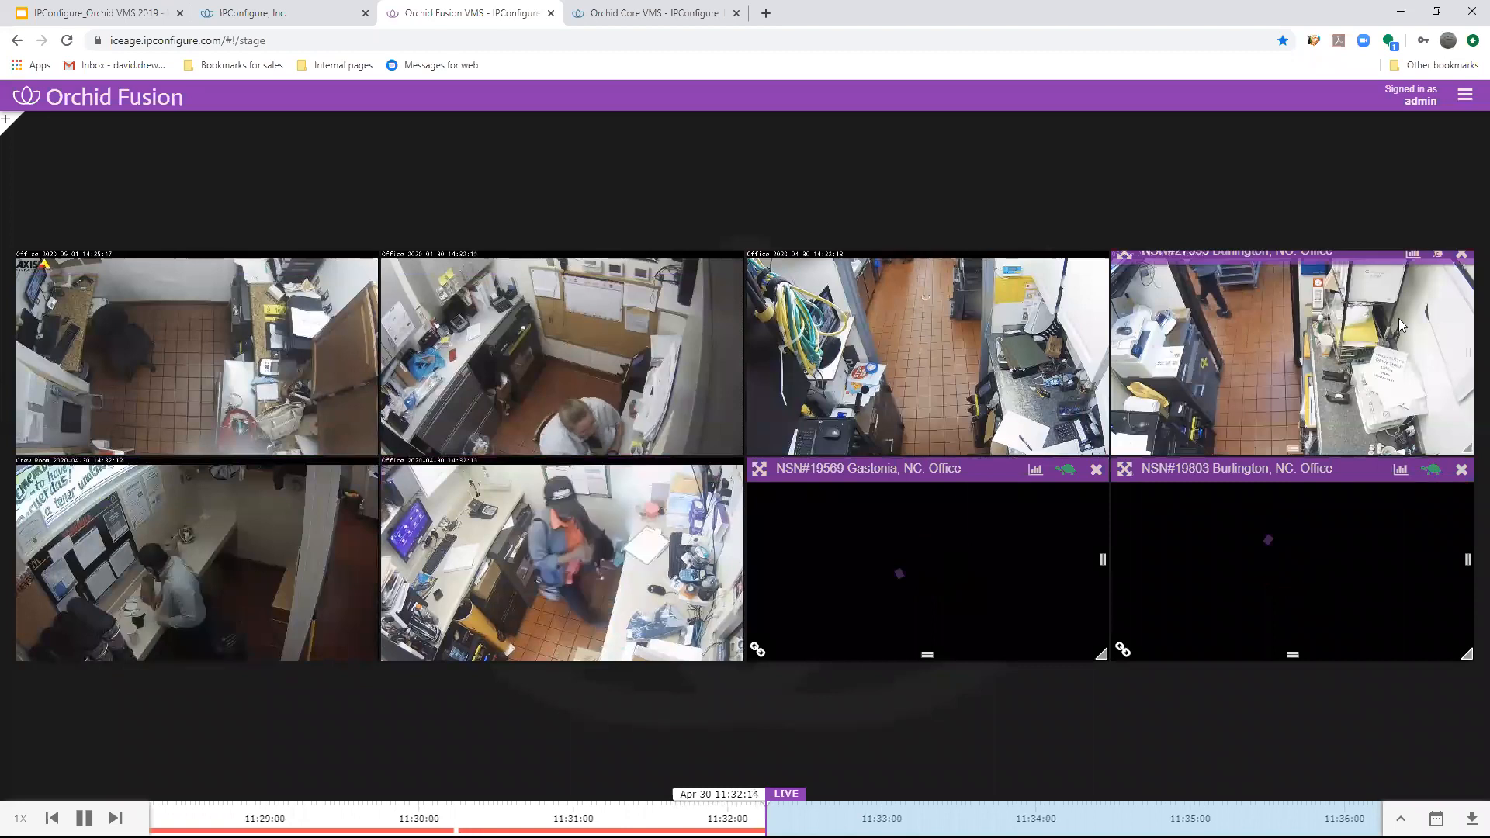
{"action": "left_click", "coordinate": [1440, 267]}
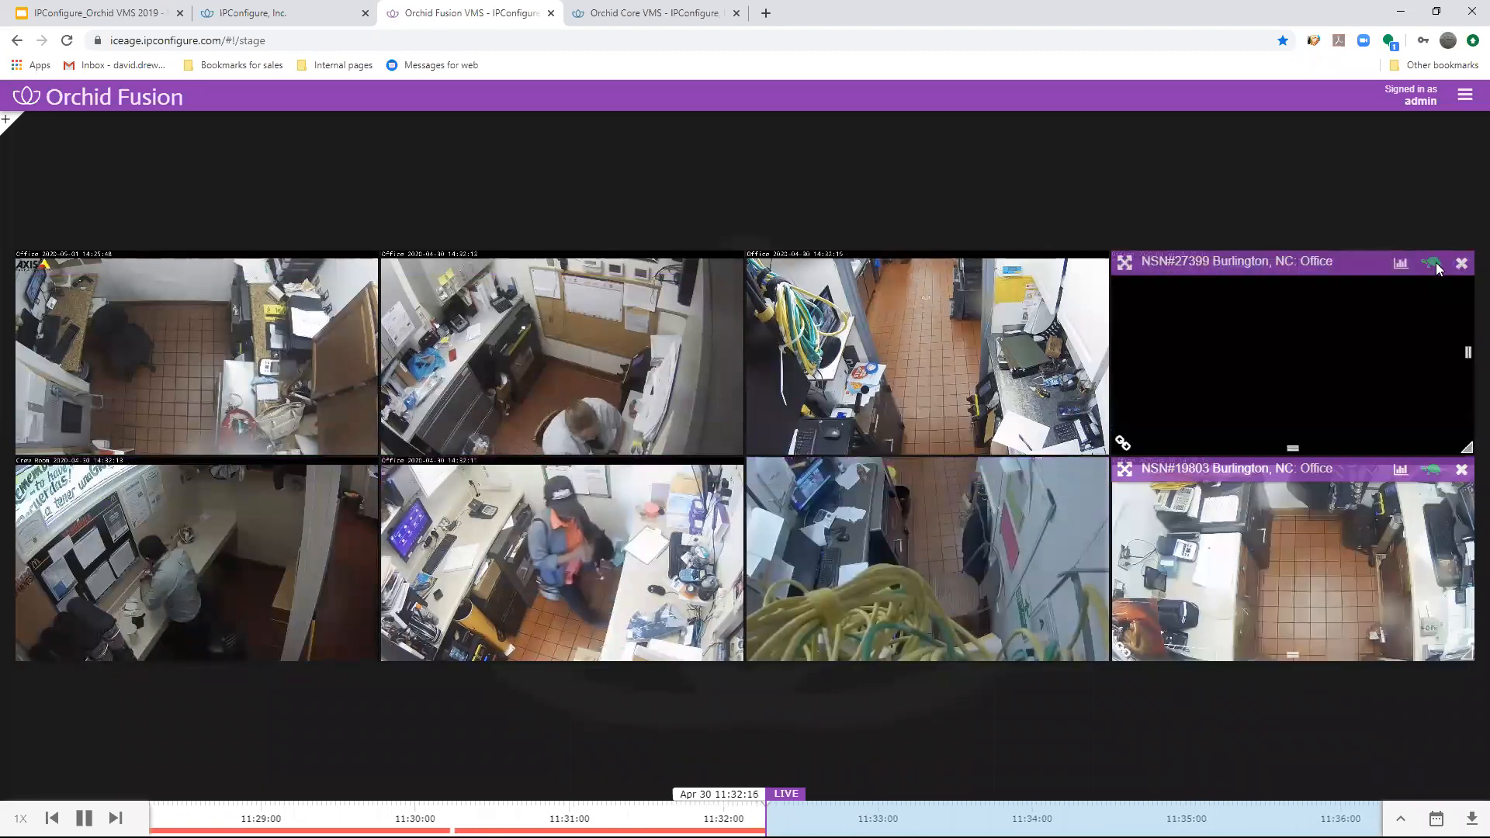
{"action": "mouse_move", "coordinate": [1008, 303]}
{"action": "left_click", "coordinate": [1066, 262]}
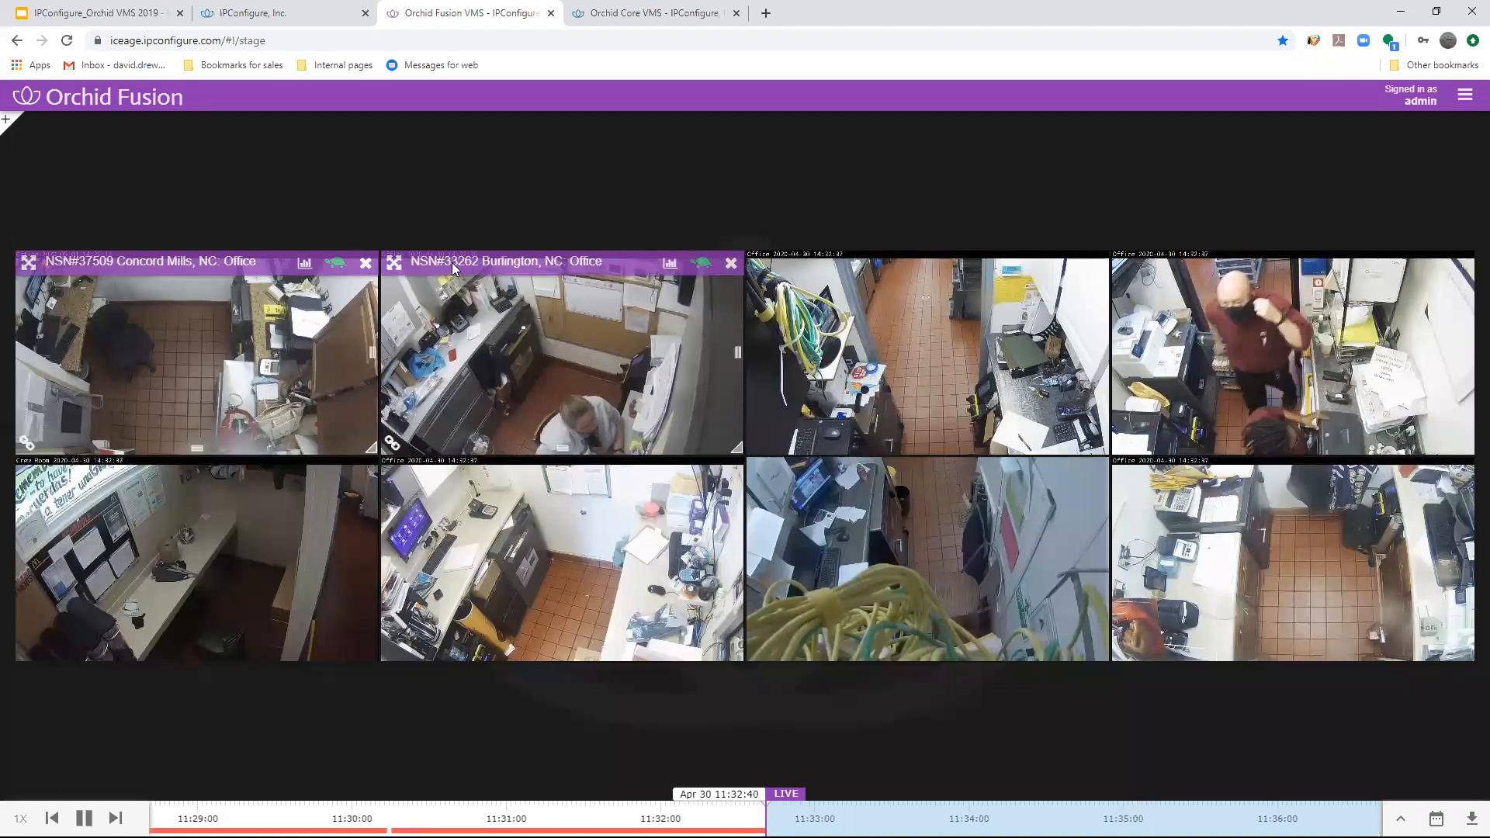
- Open the camera list and expand sites NSN#12583, NSN#13015, NSN#192, NSN#19569 and NSN#19803 to view their camera thumbnails
{"action": "left_click", "coordinate": [9, 124]}
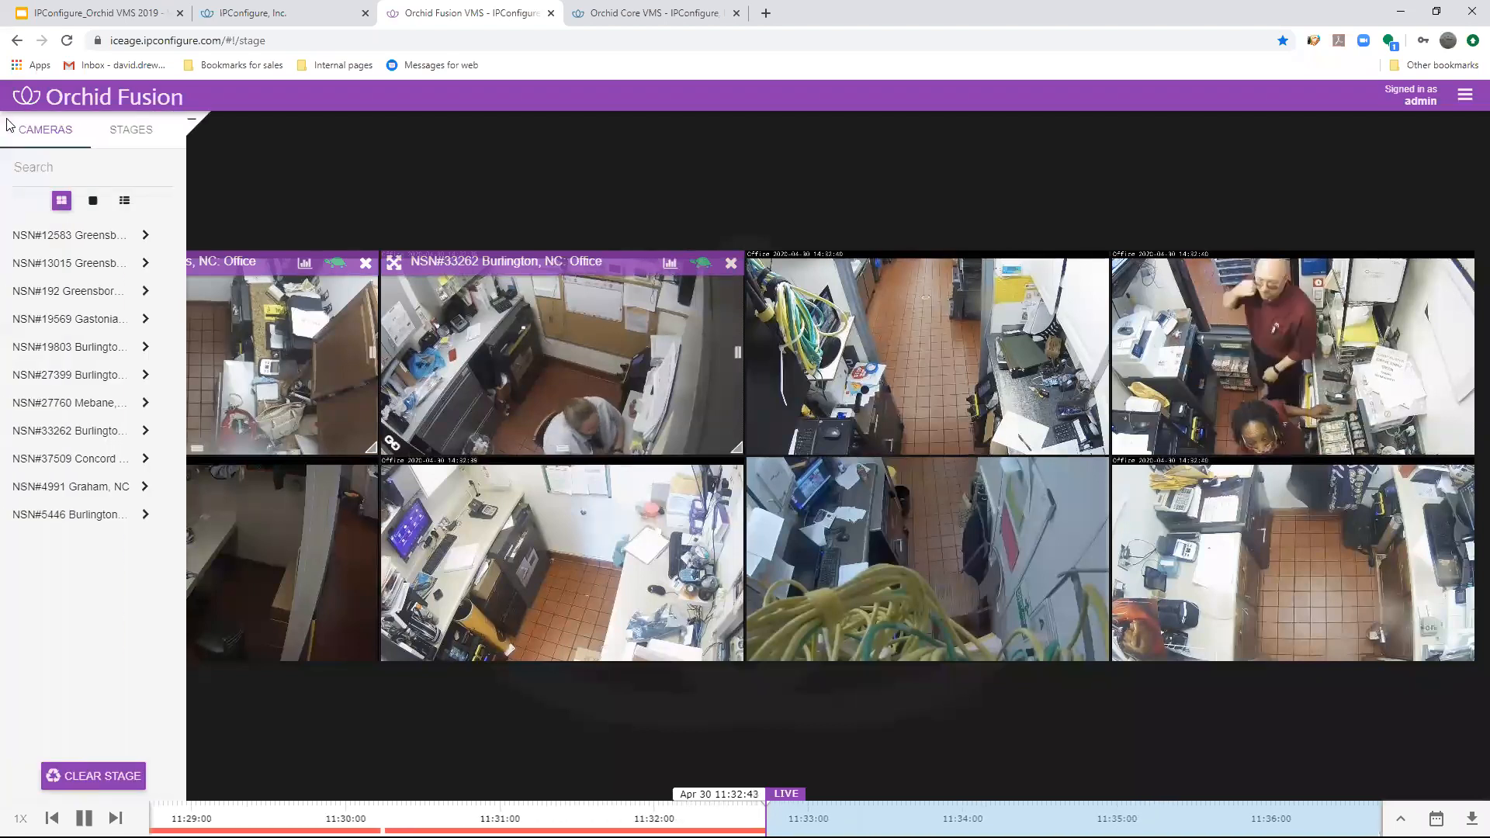
{"action": "left_click", "coordinate": [74, 235]}
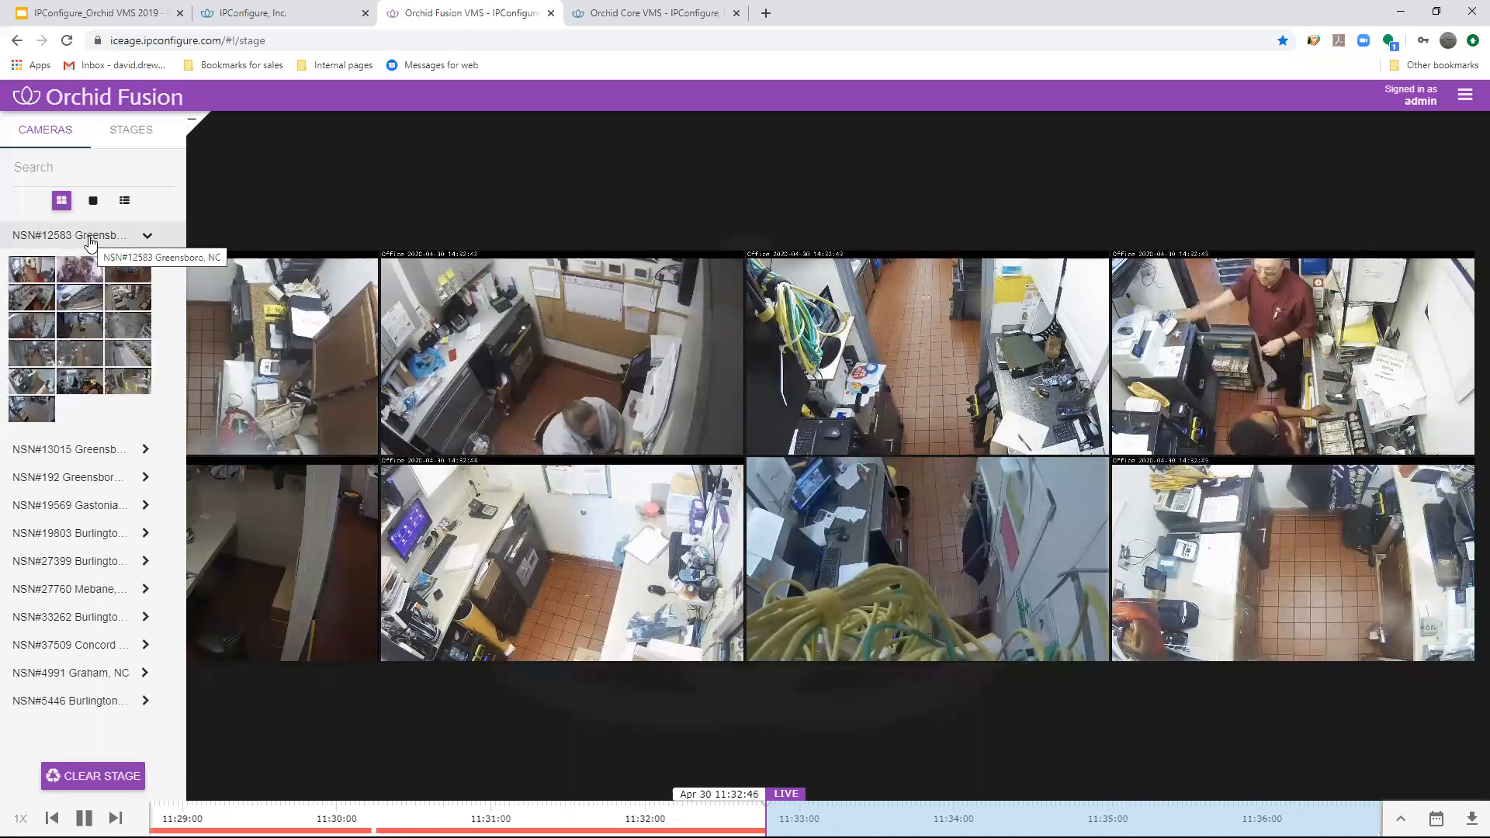
{"action": "left_click", "coordinate": [73, 453]}
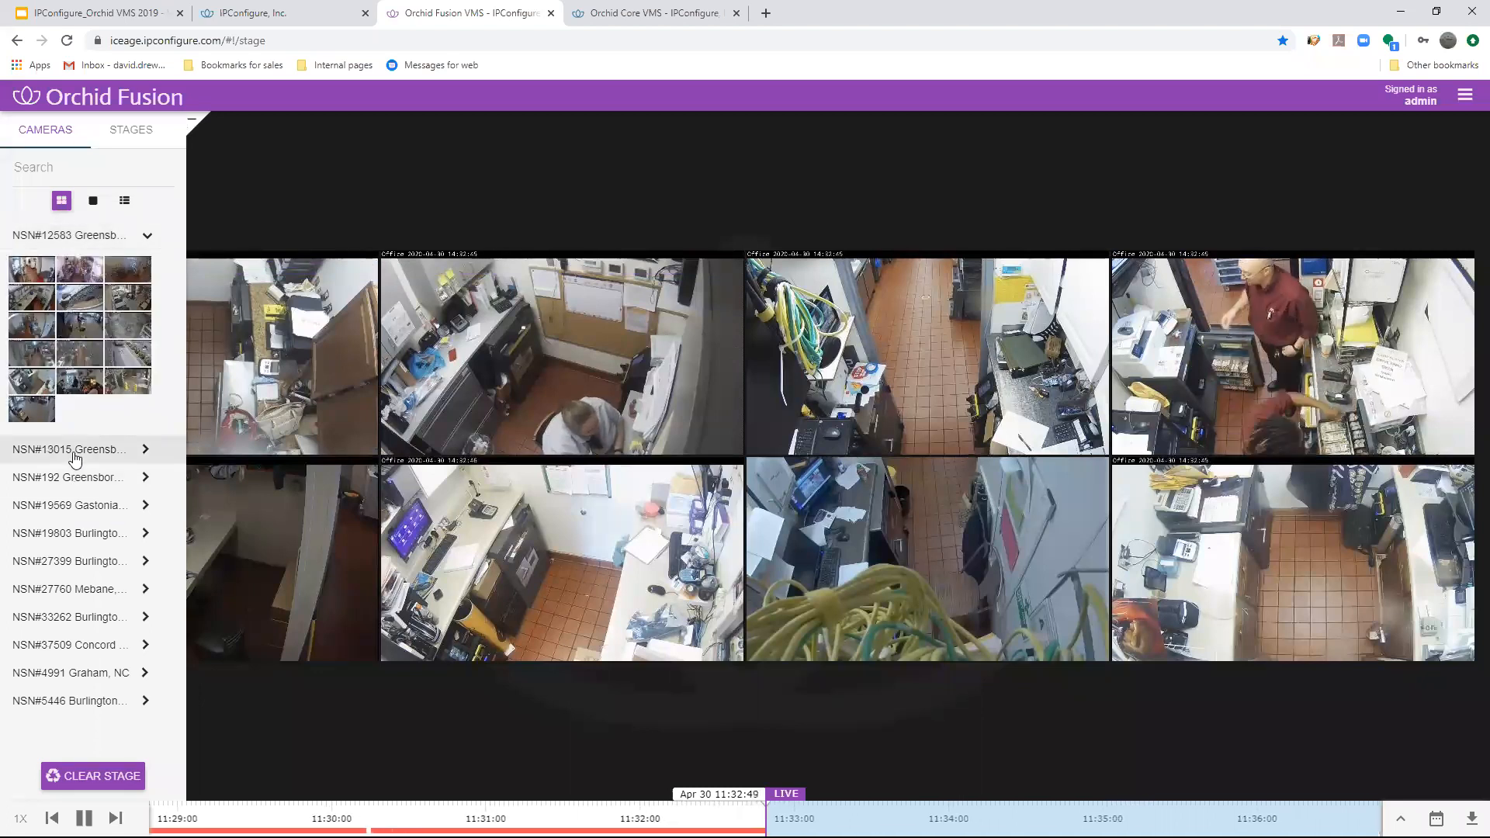
{"action": "left_click", "coordinate": [109, 666]}
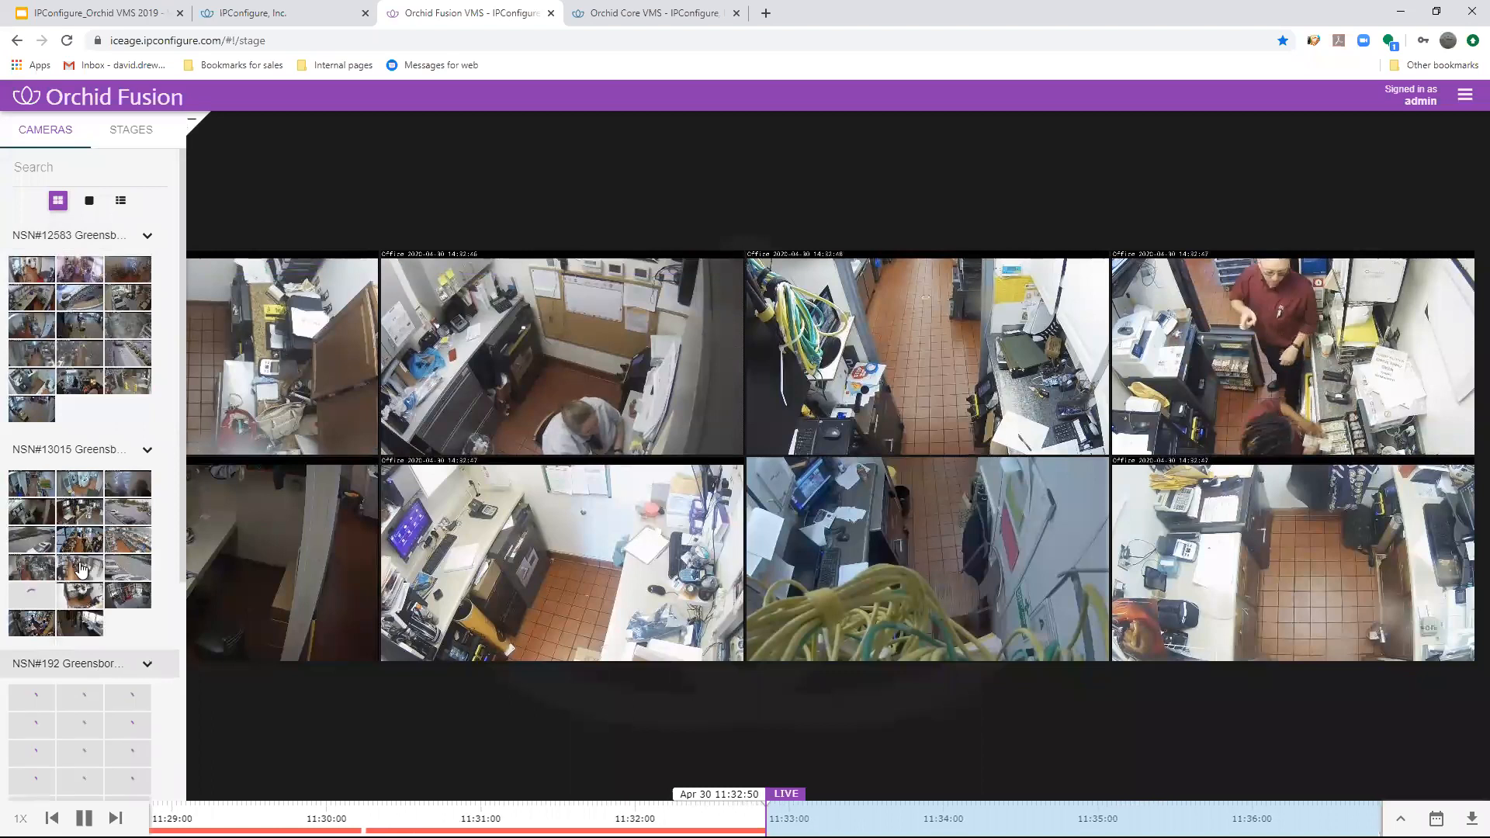
{"action": "scroll", "coordinate": [114, 444], "scroll_direction": "down", "scroll_amount": 2}
{"action": "scroll", "coordinate": [109, 442], "scroll_direction": "down", "scroll_amount": 2}
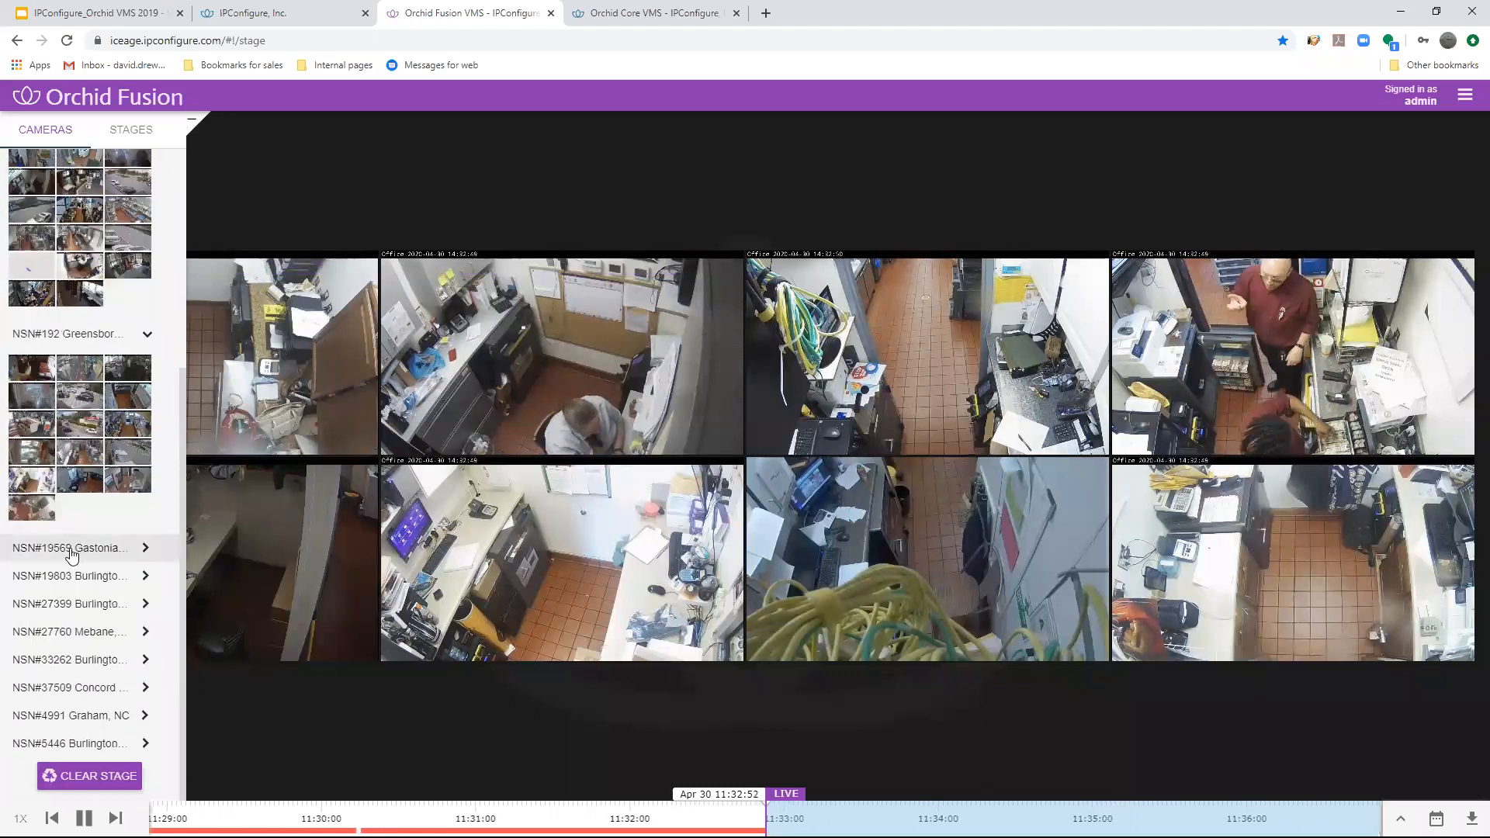
{"action": "left_click", "coordinate": [73, 548]}
{"action": "scroll", "coordinate": [103, 349], "scroll_direction": "down", "scroll_amount": 2}
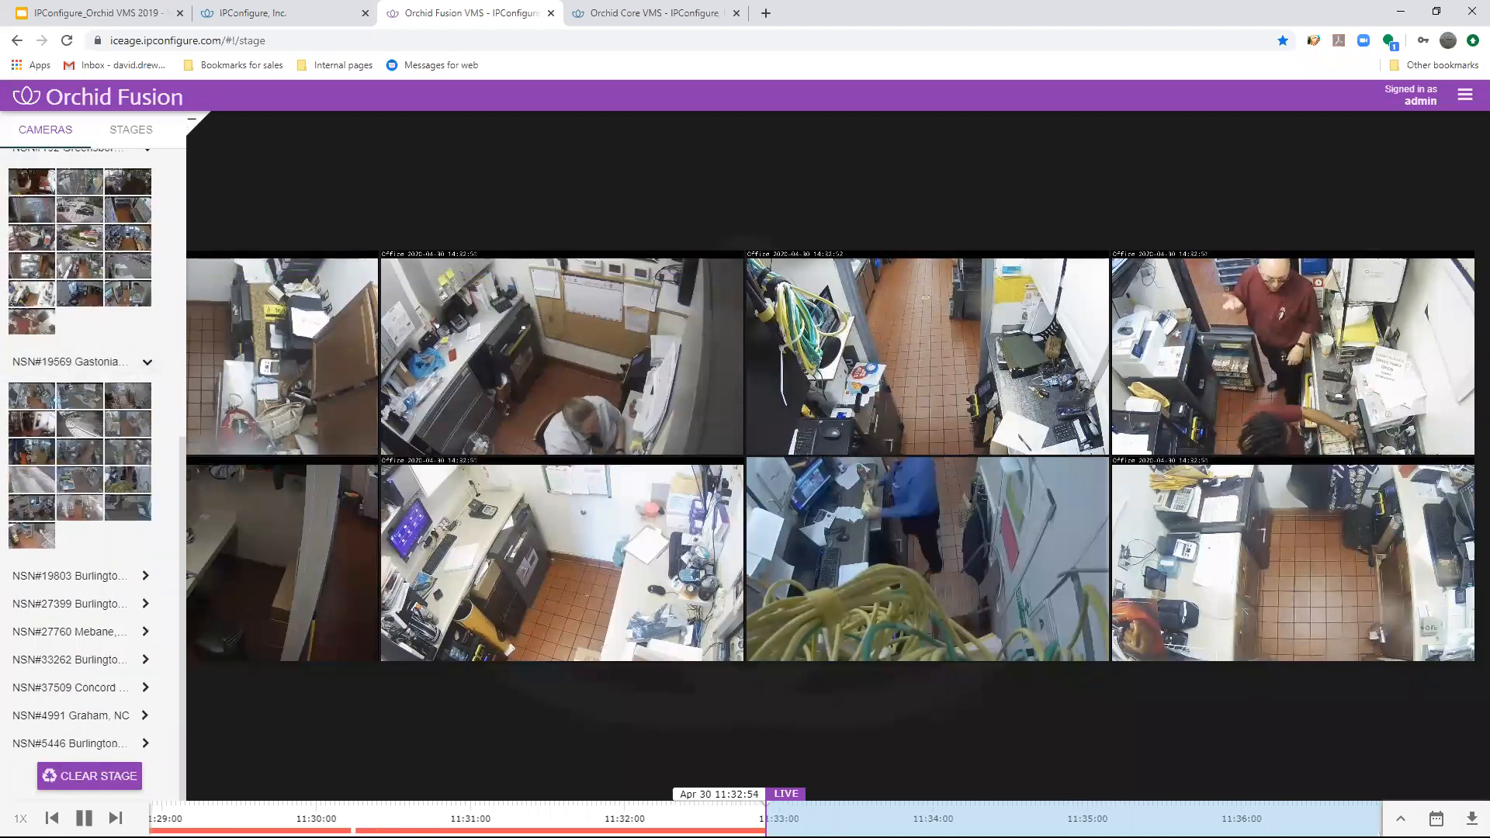
{"action": "left_click", "coordinate": [51, 575]}
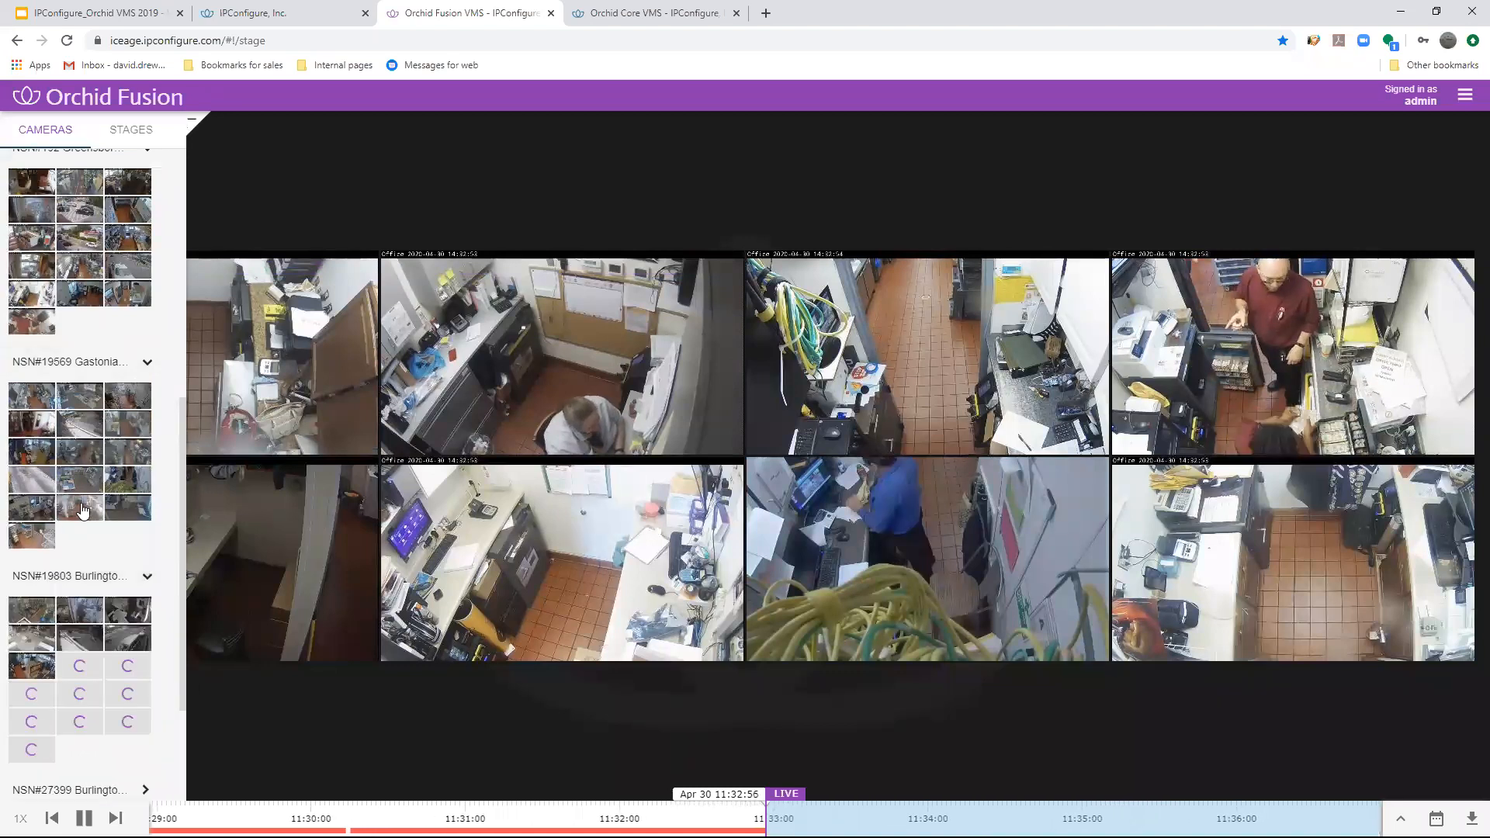
- Expand sites NSN#27399, NSN#27760, NSN#33262 and NSN#37509 and look through the camera thumbnails of all expanded sites
{"action": "scroll", "coordinate": [77, 606], "scroll_direction": "down", "scroll_amount": 2}
{"action": "left_click", "coordinate": [79, 608]}
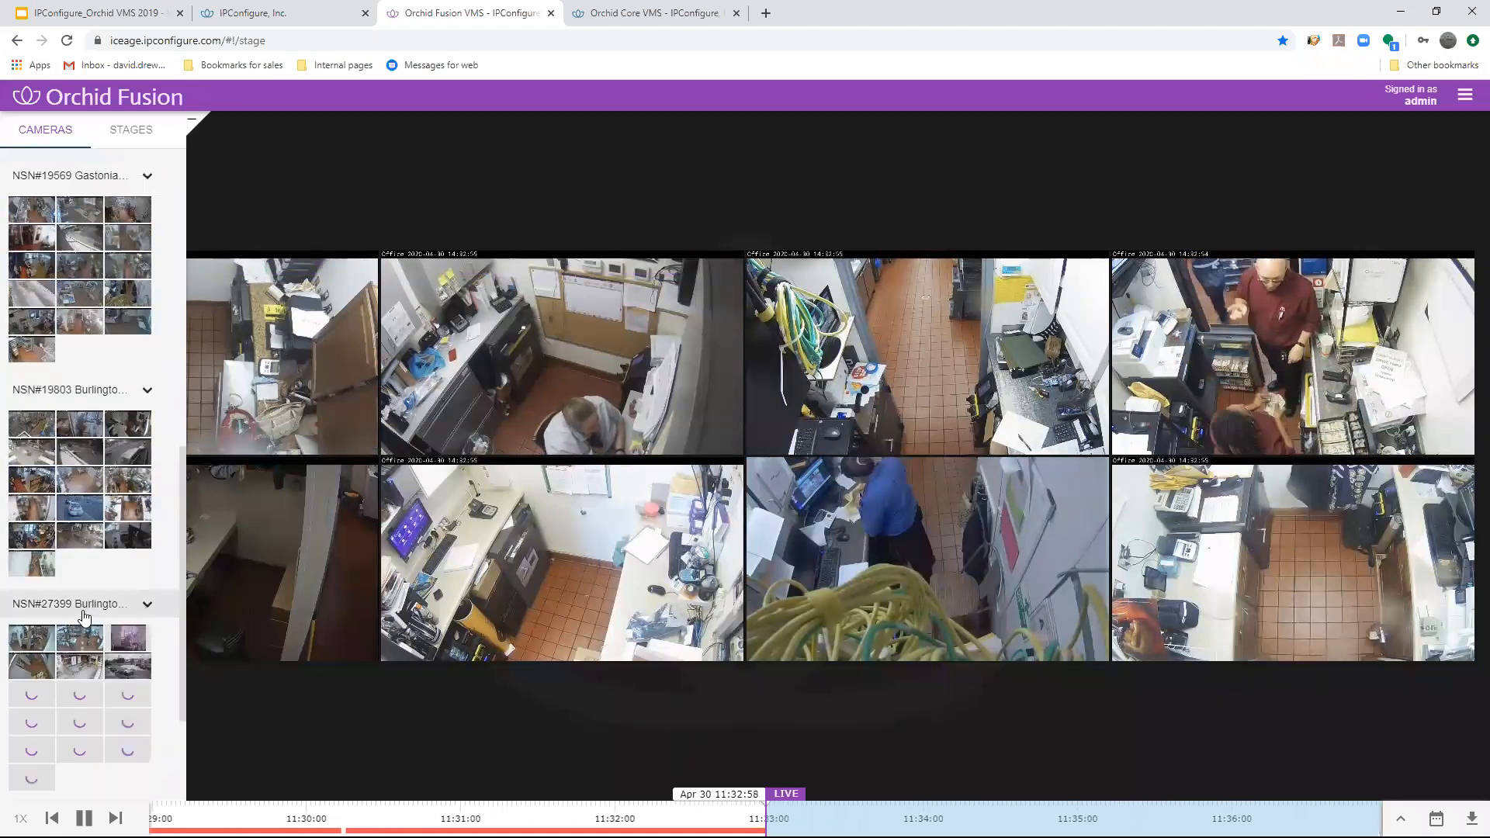
{"action": "scroll", "coordinate": [109, 603], "scroll_direction": "down", "scroll_amount": 2}
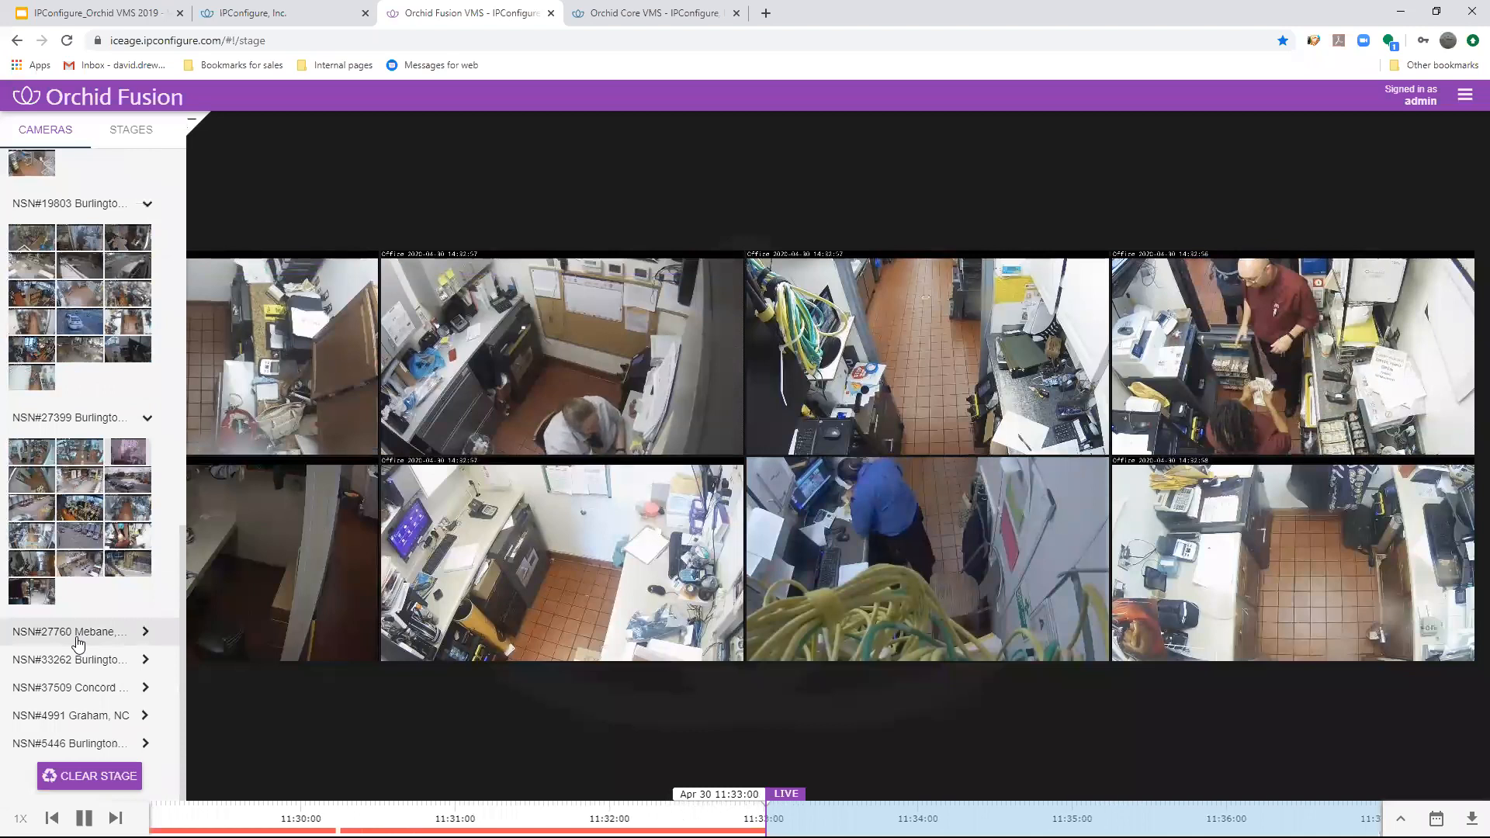
{"action": "left_click", "coordinate": [77, 635]}
{"action": "scroll", "coordinate": [76, 638], "scroll_direction": "down", "scroll_amount": 2}
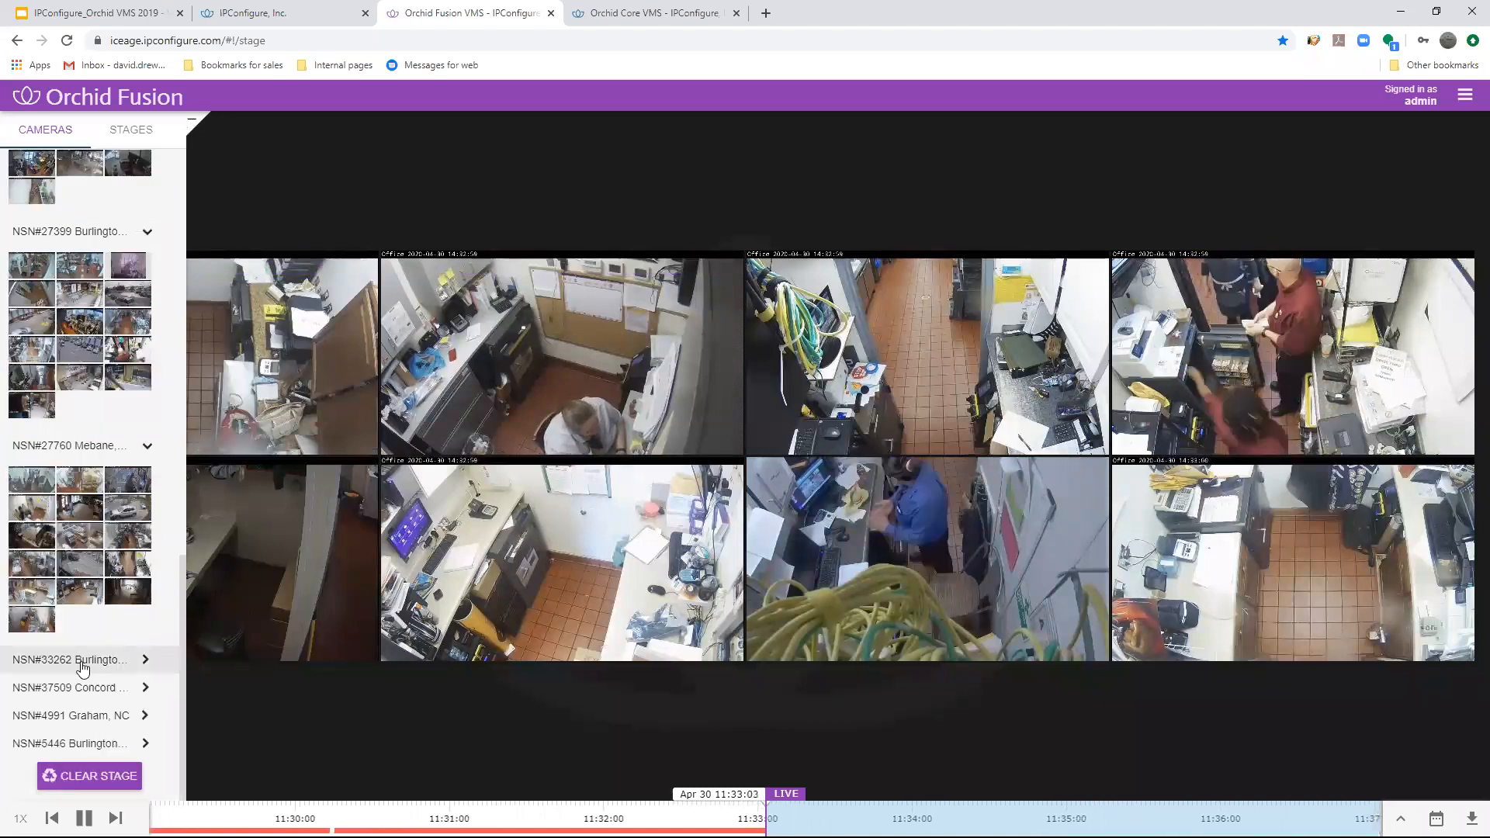
{"action": "left_click", "coordinate": [80, 661]}
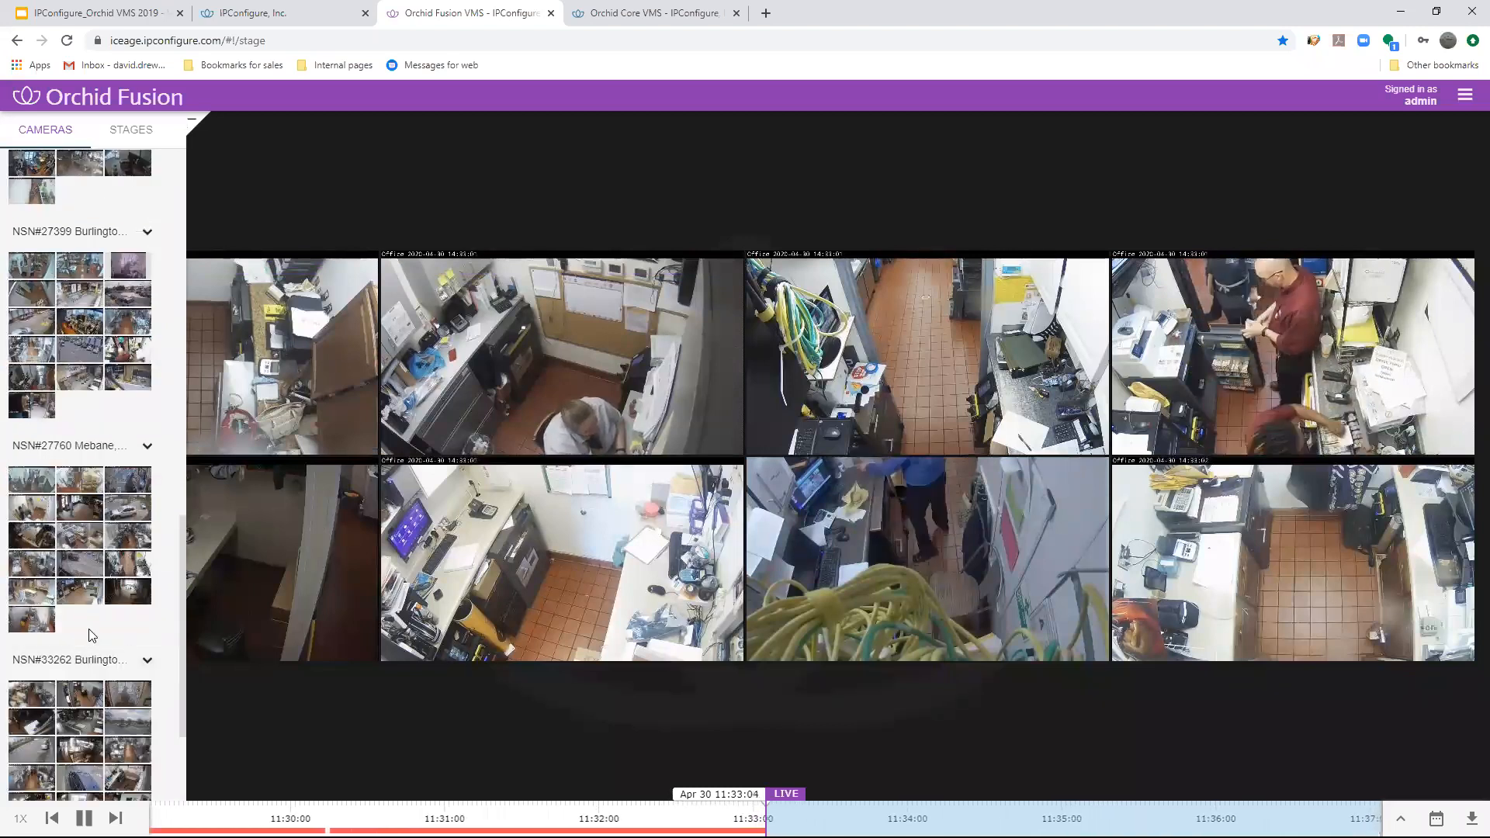
{"action": "scroll", "coordinate": [94, 465], "scroll_direction": "up", "scroll_amount": 10}
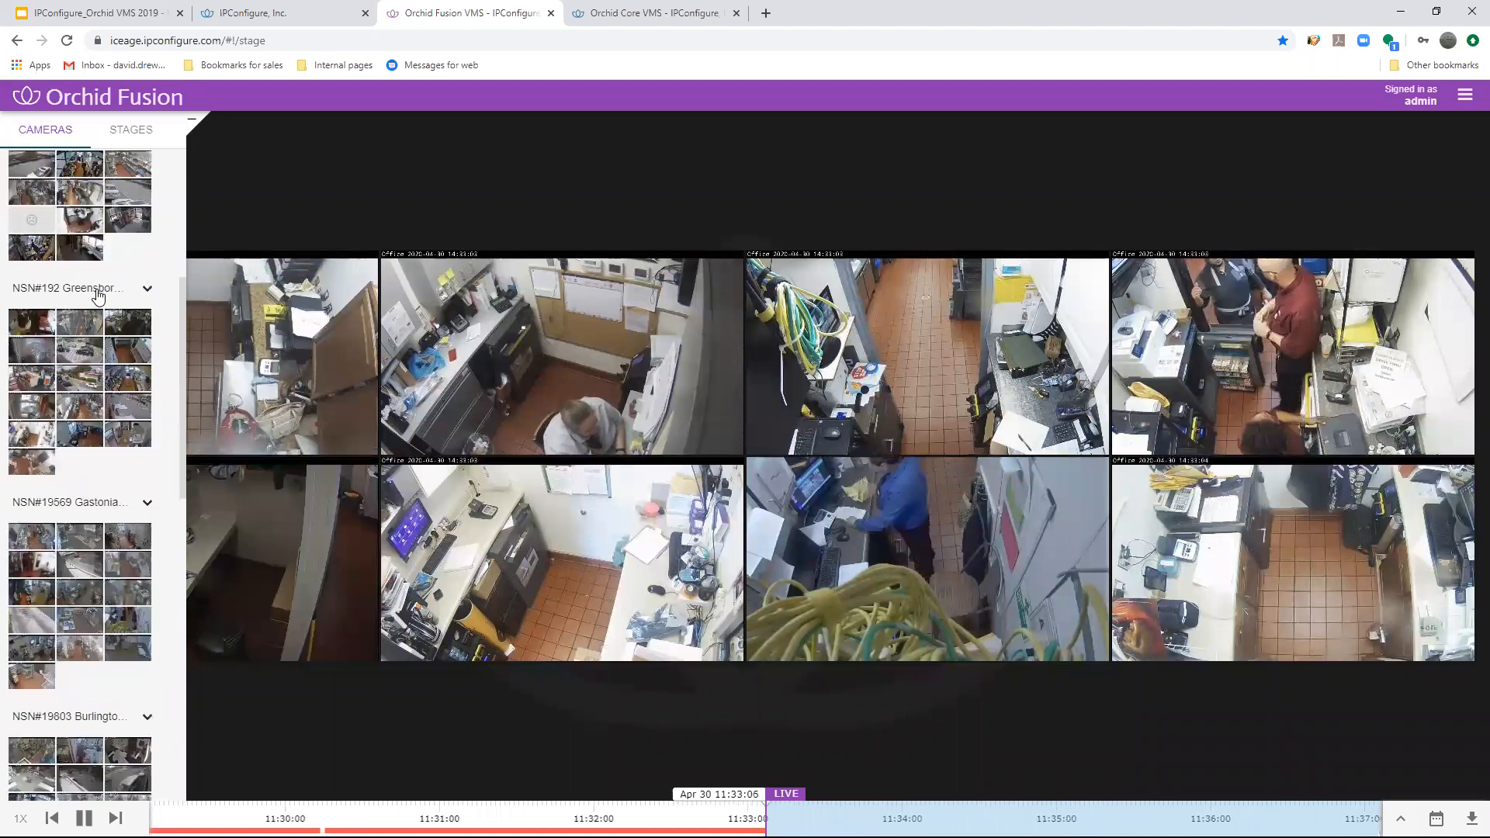
{"action": "scroll", "coordinate": [100, 296], "scroll_direction": "down", "scroll_amount": 10}
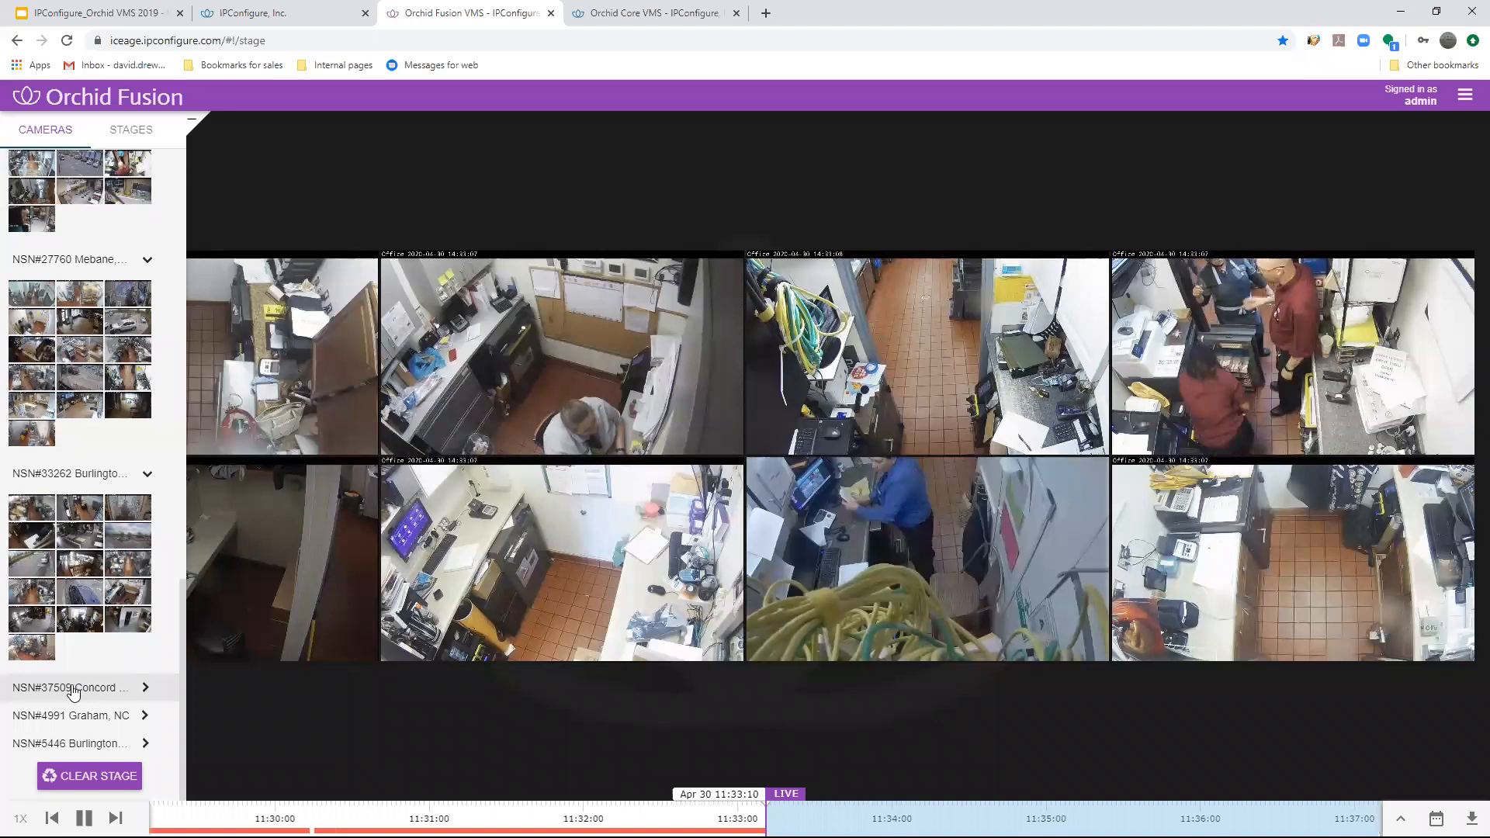
{"action": "left_click", "coordinate": [71, 688]}
{"action": "scroll", "coordinate": [71, 610], "scroll_direction": "down", "scroll_amount": 3}
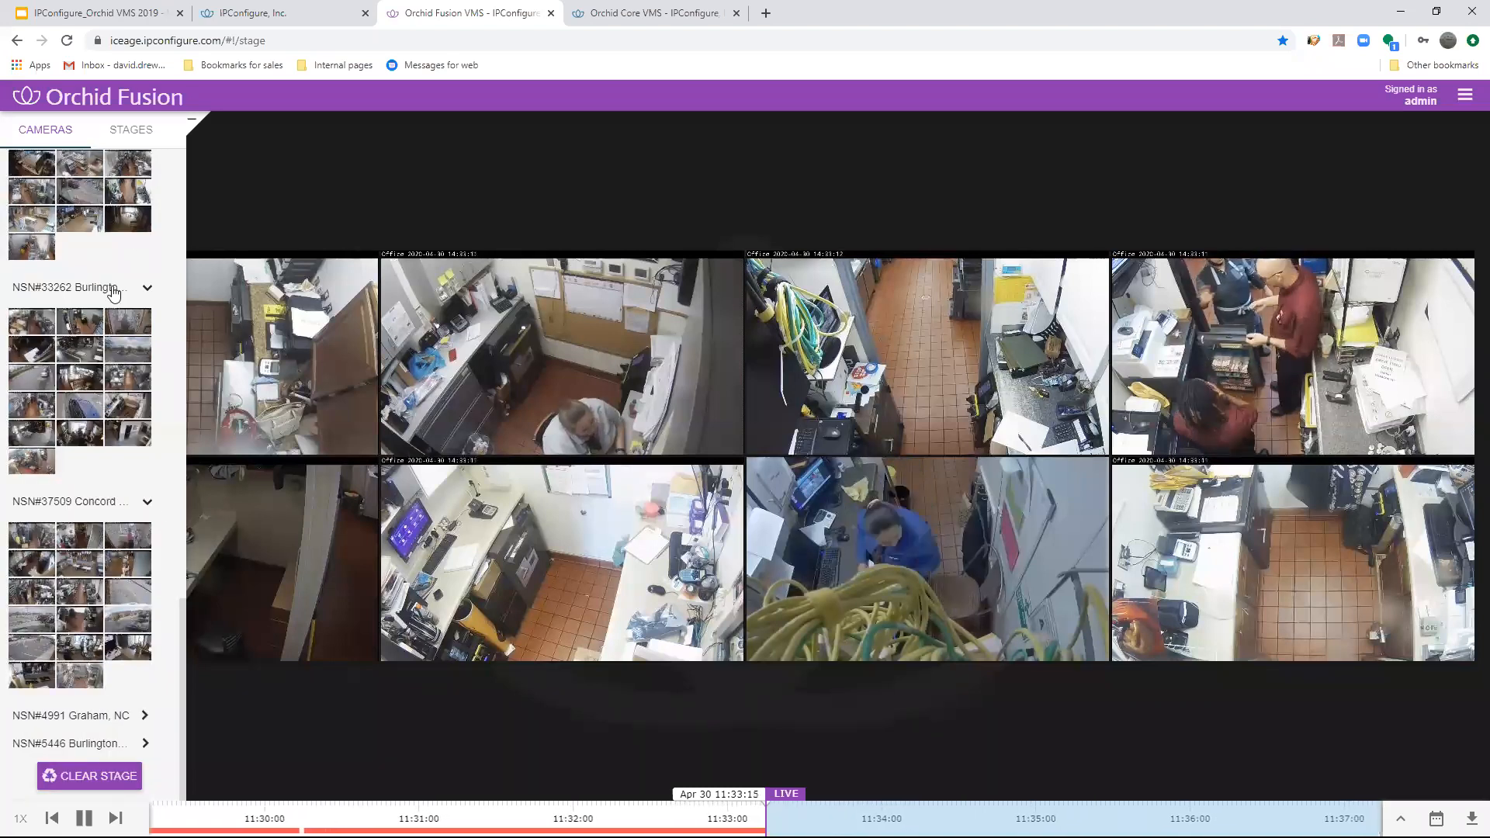
{"action": "scroll", "coordinate": [80, 290], "scroll_direction": "up", "scroll_amount": 15}
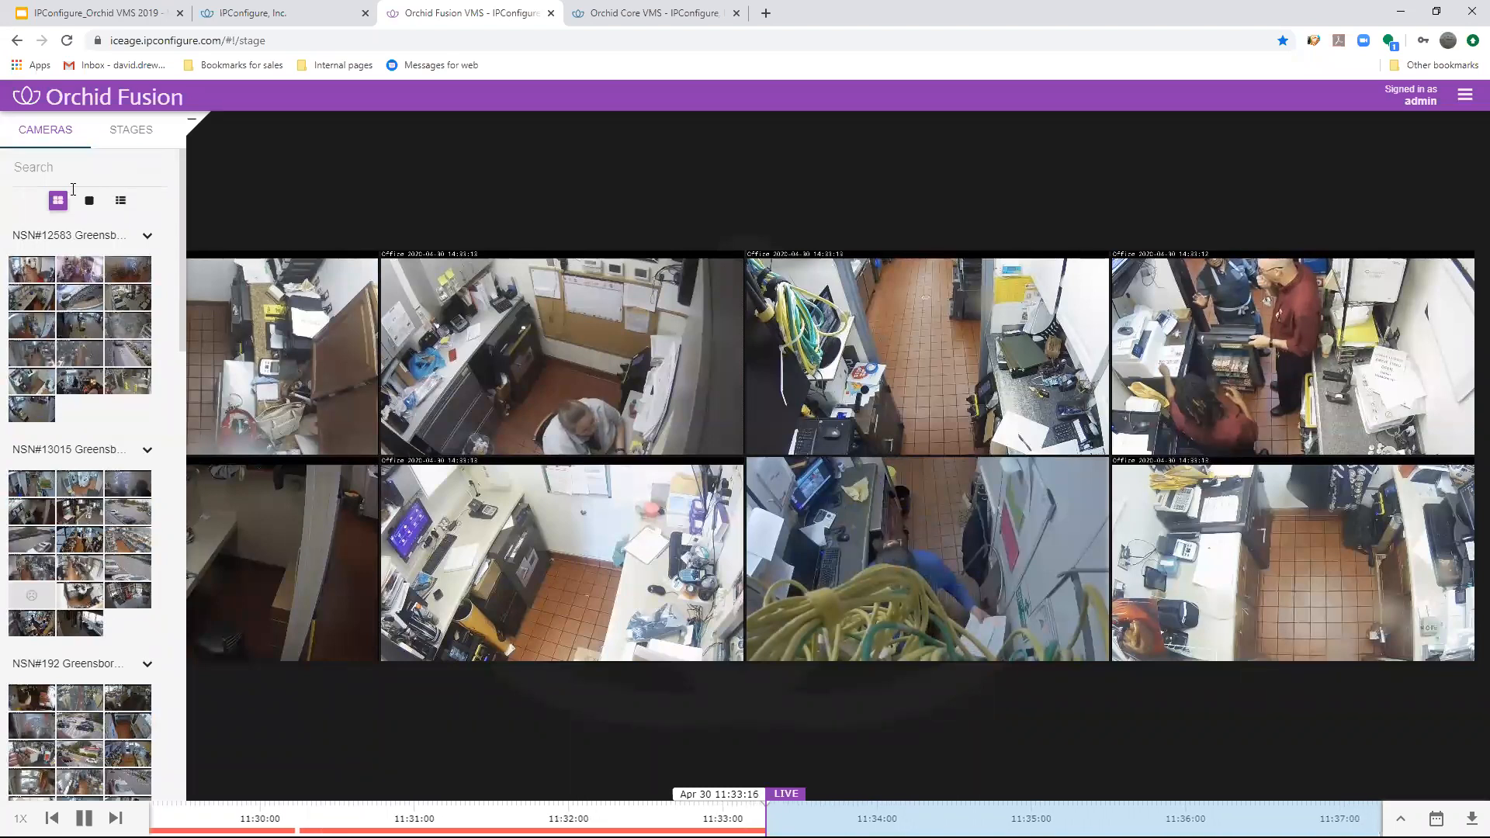
- Filter the camera list by "cash", review the matching cameras across the sites, and clear the filter
{"action": "left_click", "coordinate": [68, 173]}
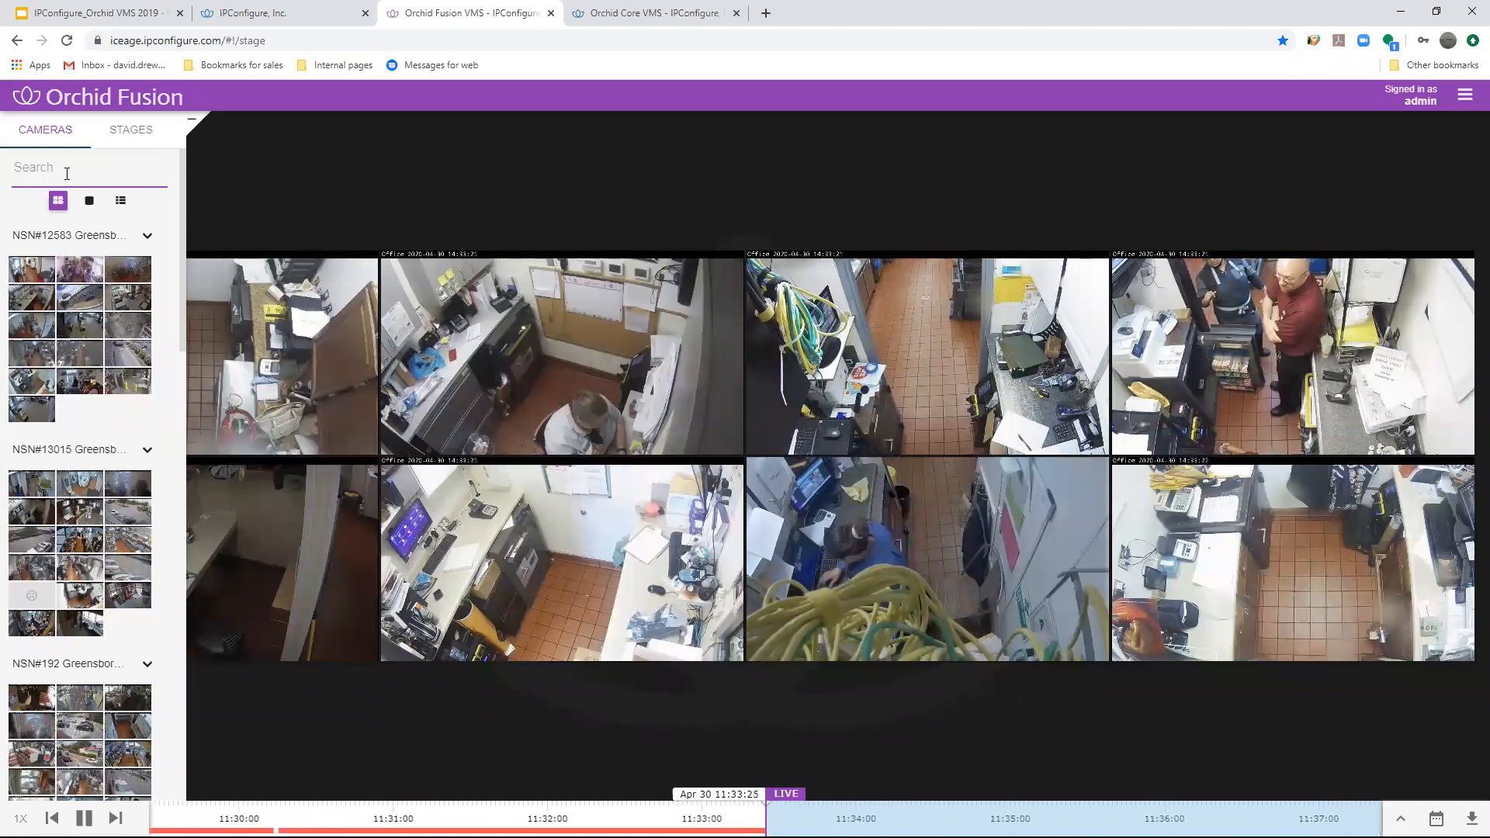
{"action": "type", "text": "cash"}
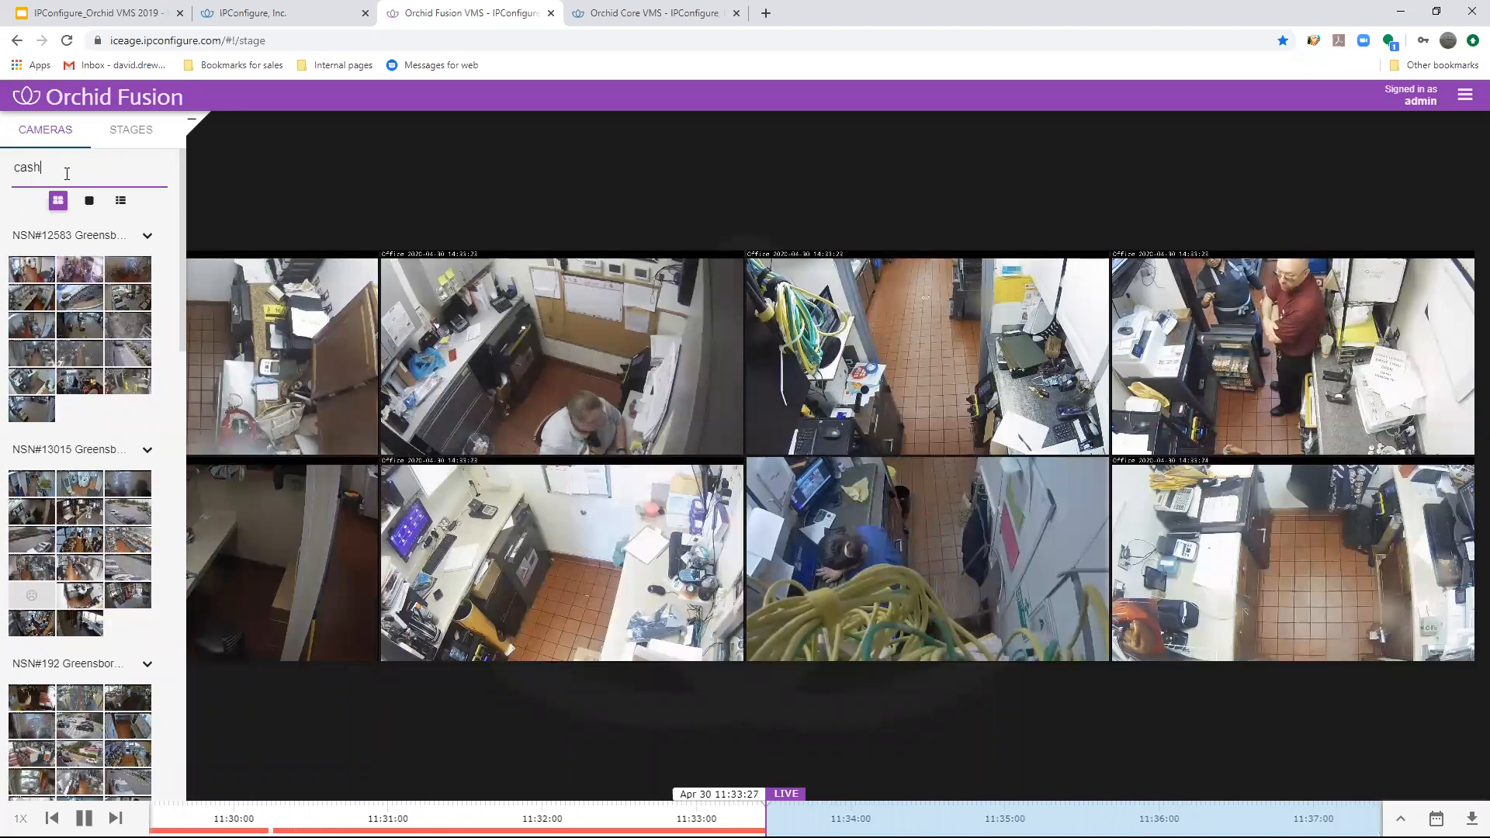
{"action": "key", "text": "Return"}
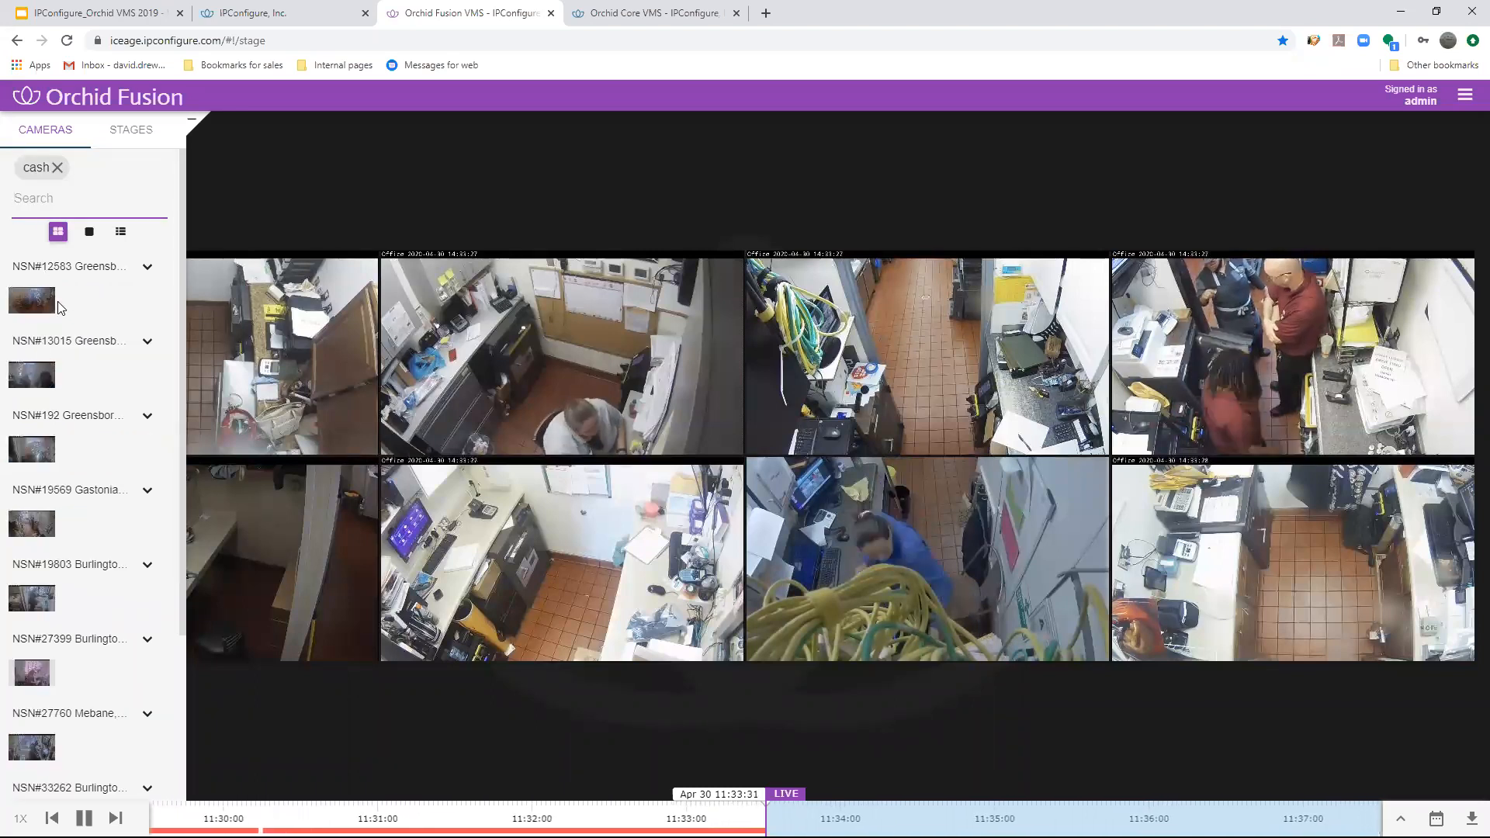
{"action": "scroll", "coordinate": [70, 334], "scroll_direction": "down", "scroll_amount": 3}
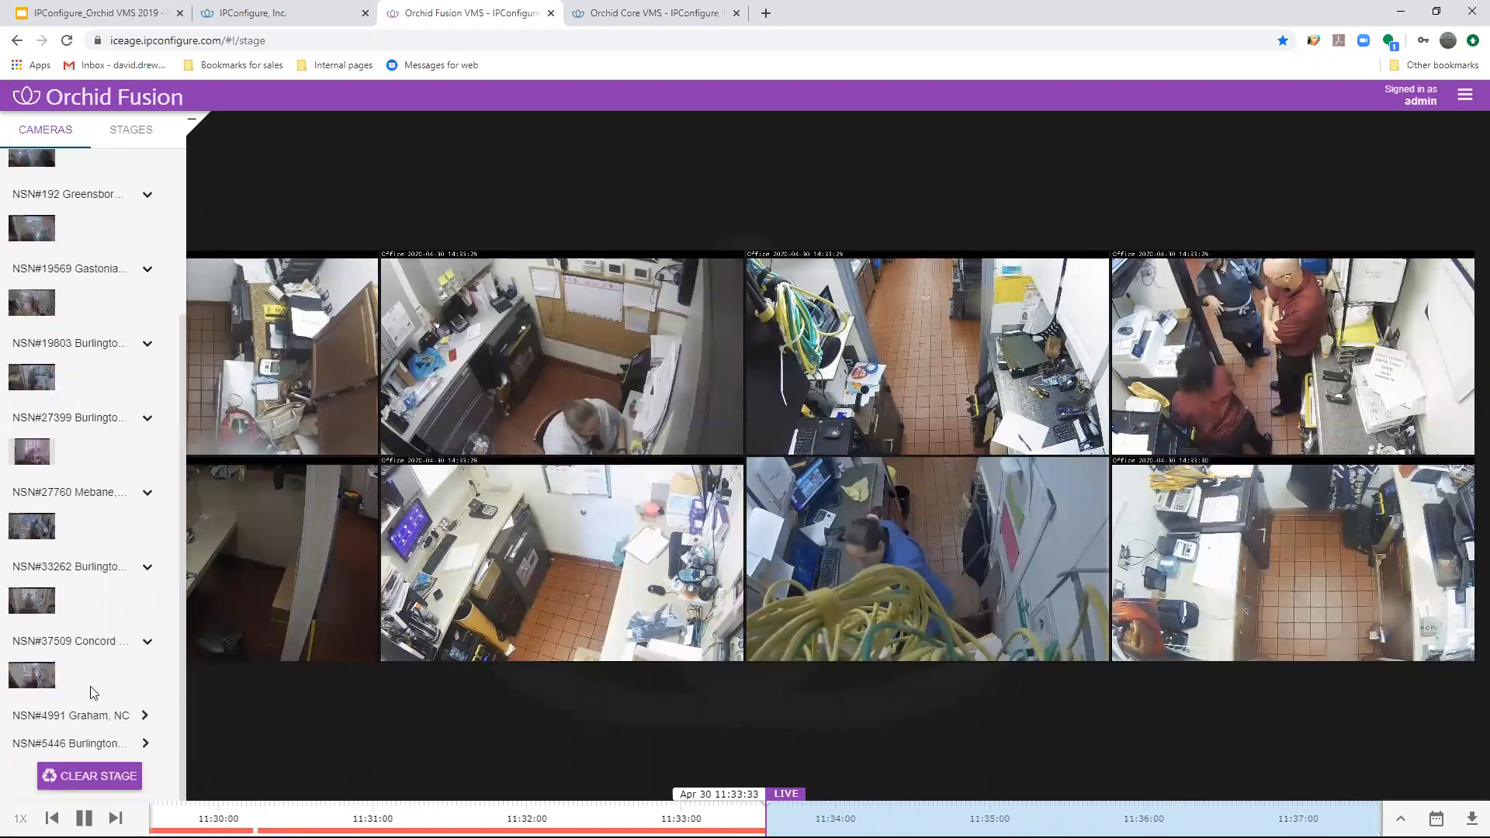
{"action": "scroll", "coordinate": [93, 693], "scroll_direction": "up", "scroll_amount": 3}
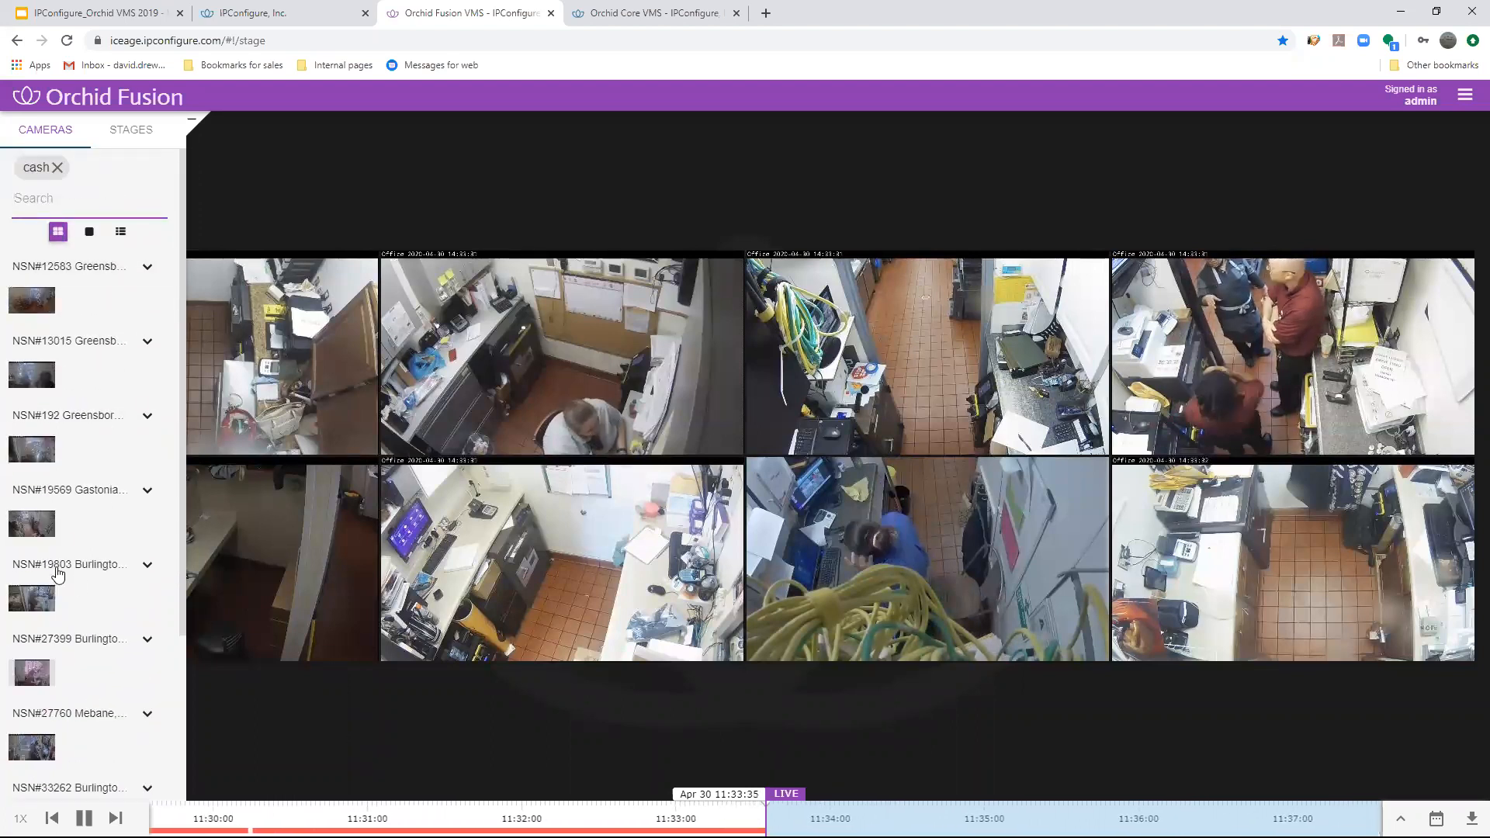
{"action": "left_click", "coordinate": [58, 169]}
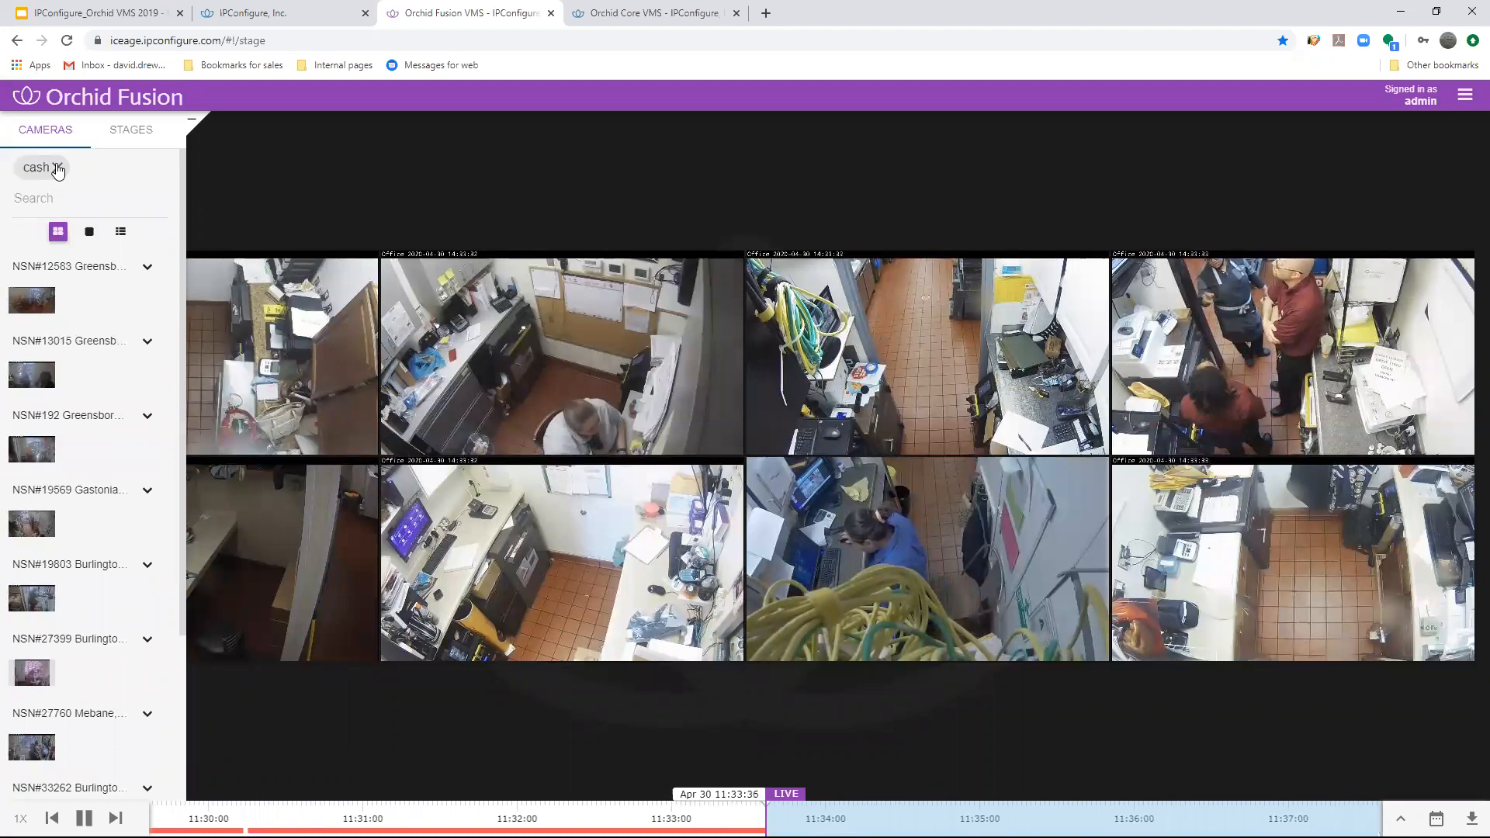
- Filter the camera list by "counter", review the matching cameras at each site, and remove the filter
{"action": "left_click", "coordinate": [58, 169]}
{"action": "type", "text": "counter"}
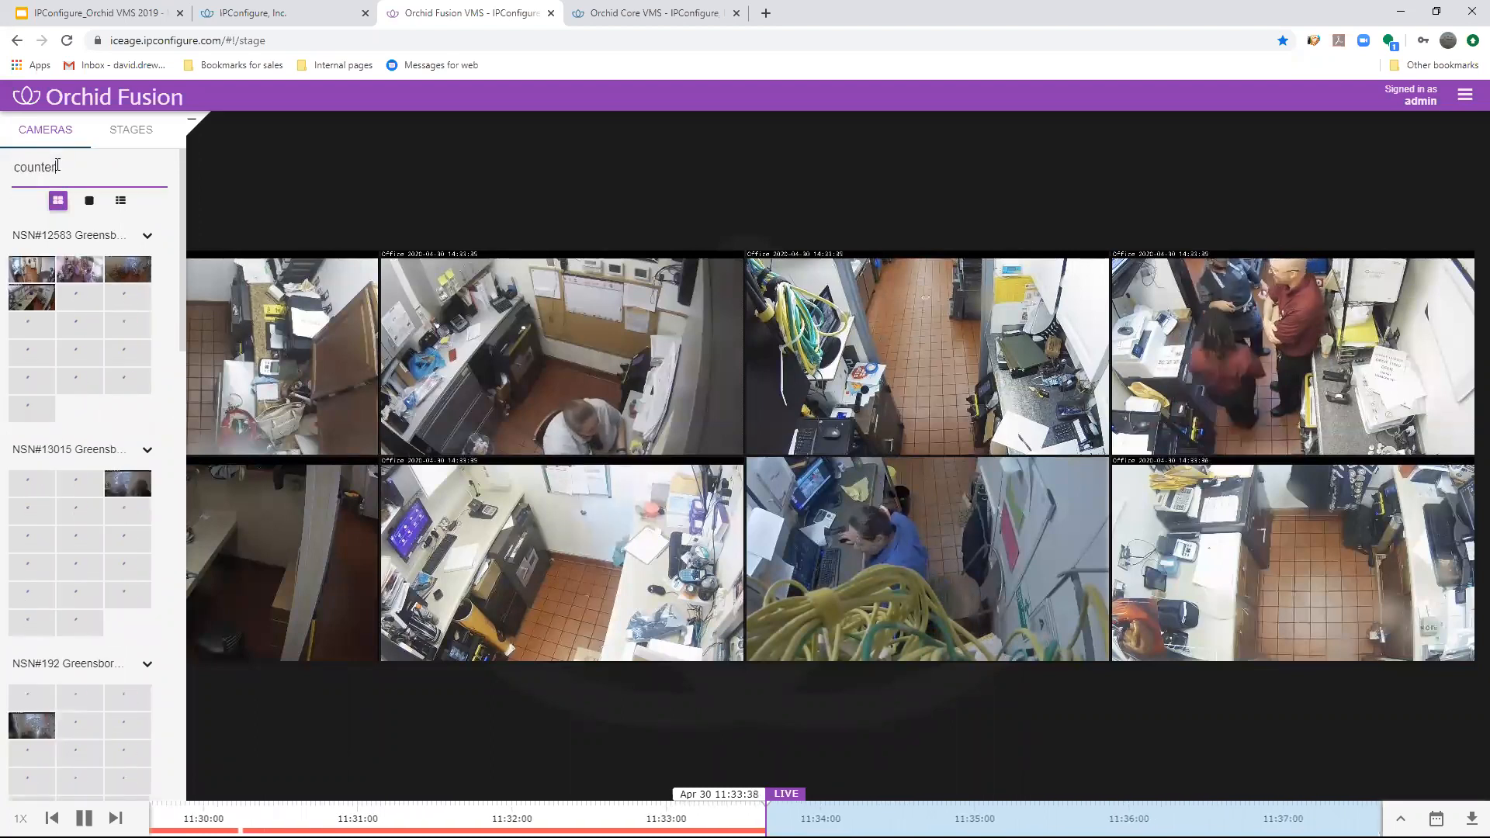
{"action": "key", "text": "Return"}
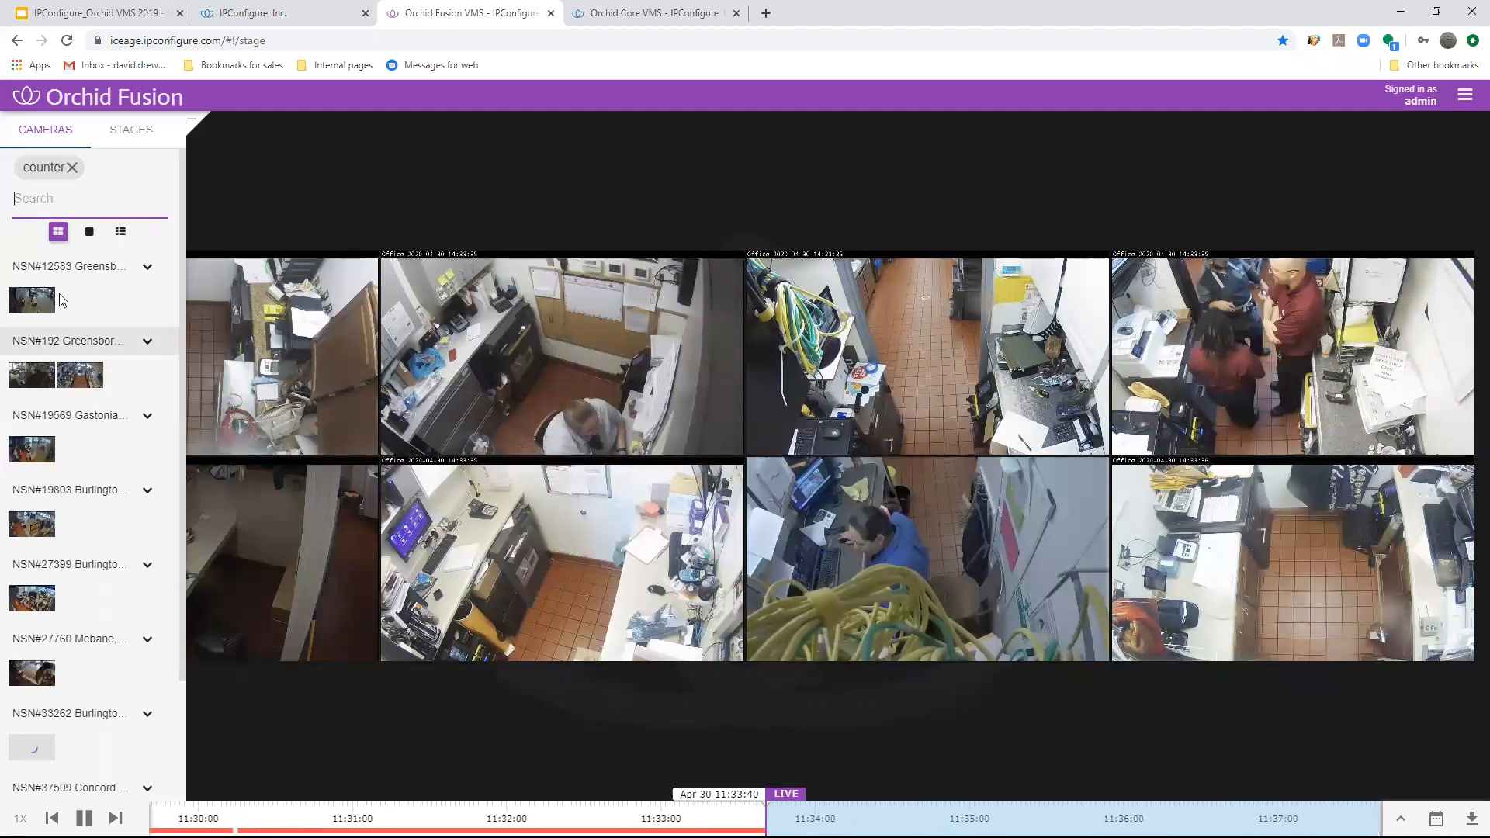
{"action": "scroll", "coordinate": [70, 408], "scroll_direction": "down", "scroll_amount": 2}
{"action": "scroll", "coordinate": [72, 417], "scroll_direction": "up", "scroll_amount": 1}
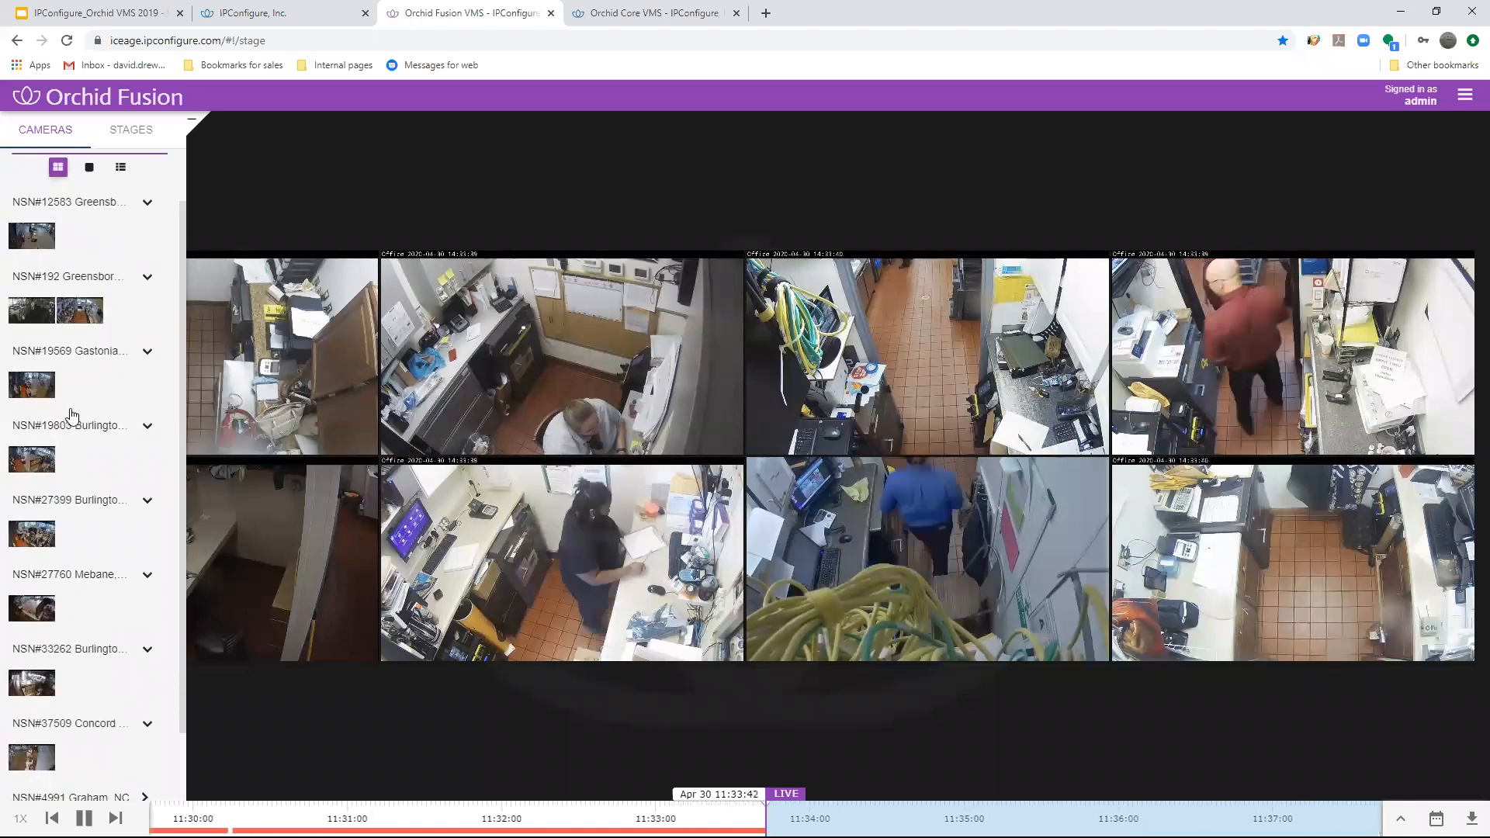
{"action": "scroll", "coordinate": [70, 392], "scroll_direction": "down", "scroll_amount": 1}
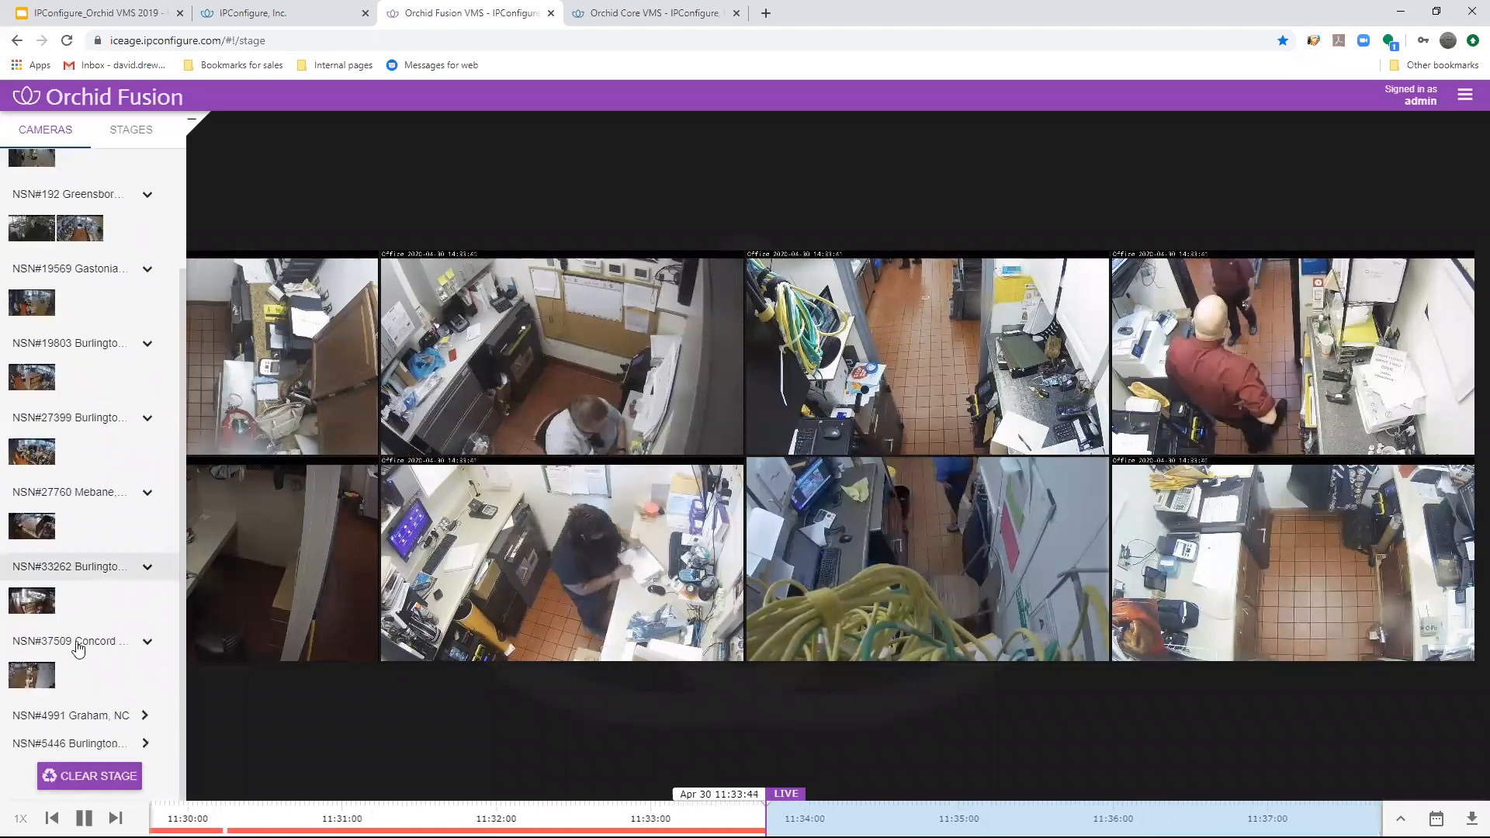
{"action": "scroll", "coordinate": [59, 264], "scroll_direction": "up", "scroll_amount": 2}
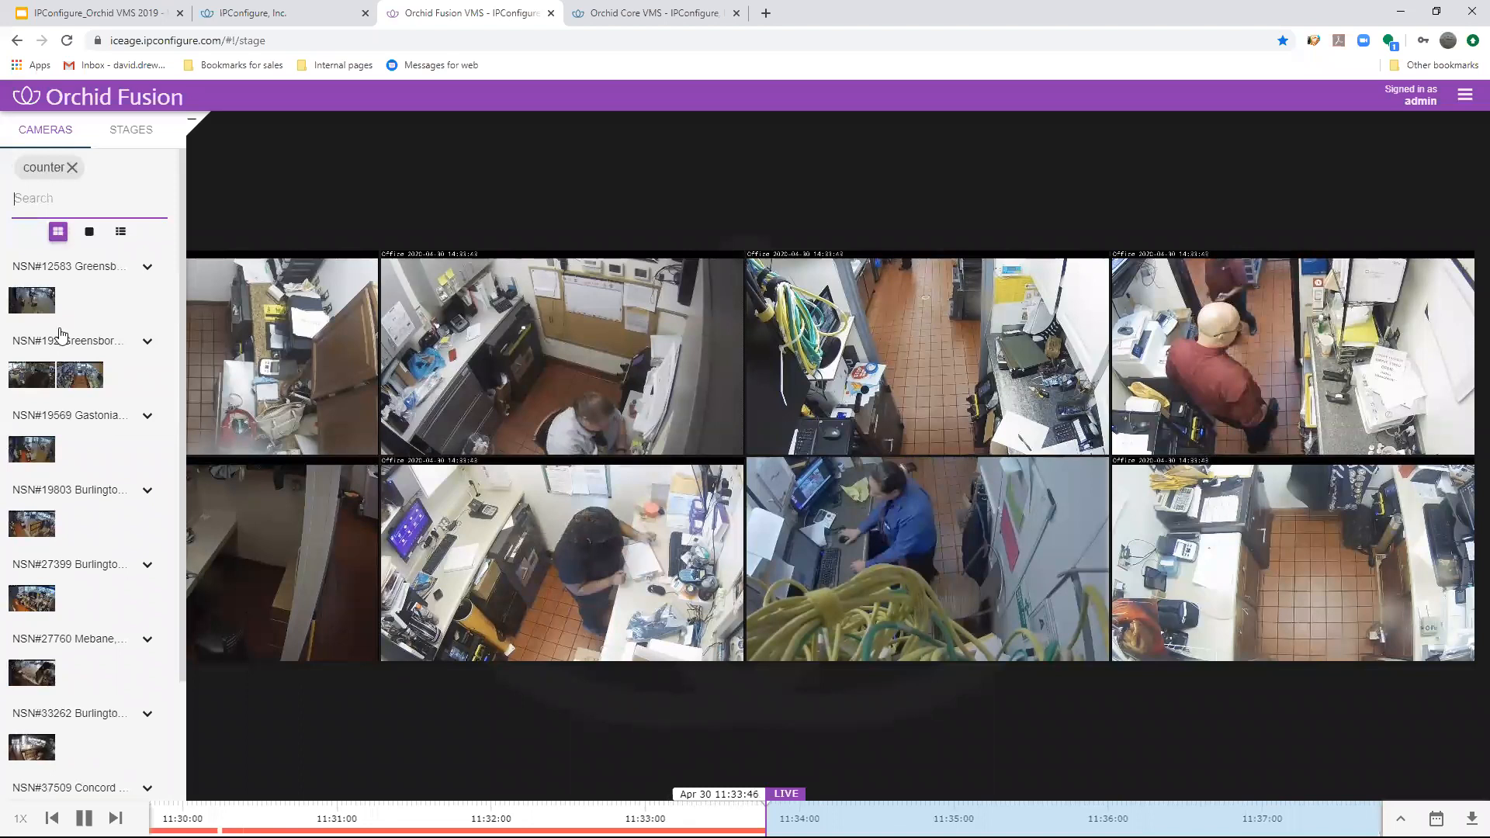
{"action": "left_click", "coordinate": [72, 168]}
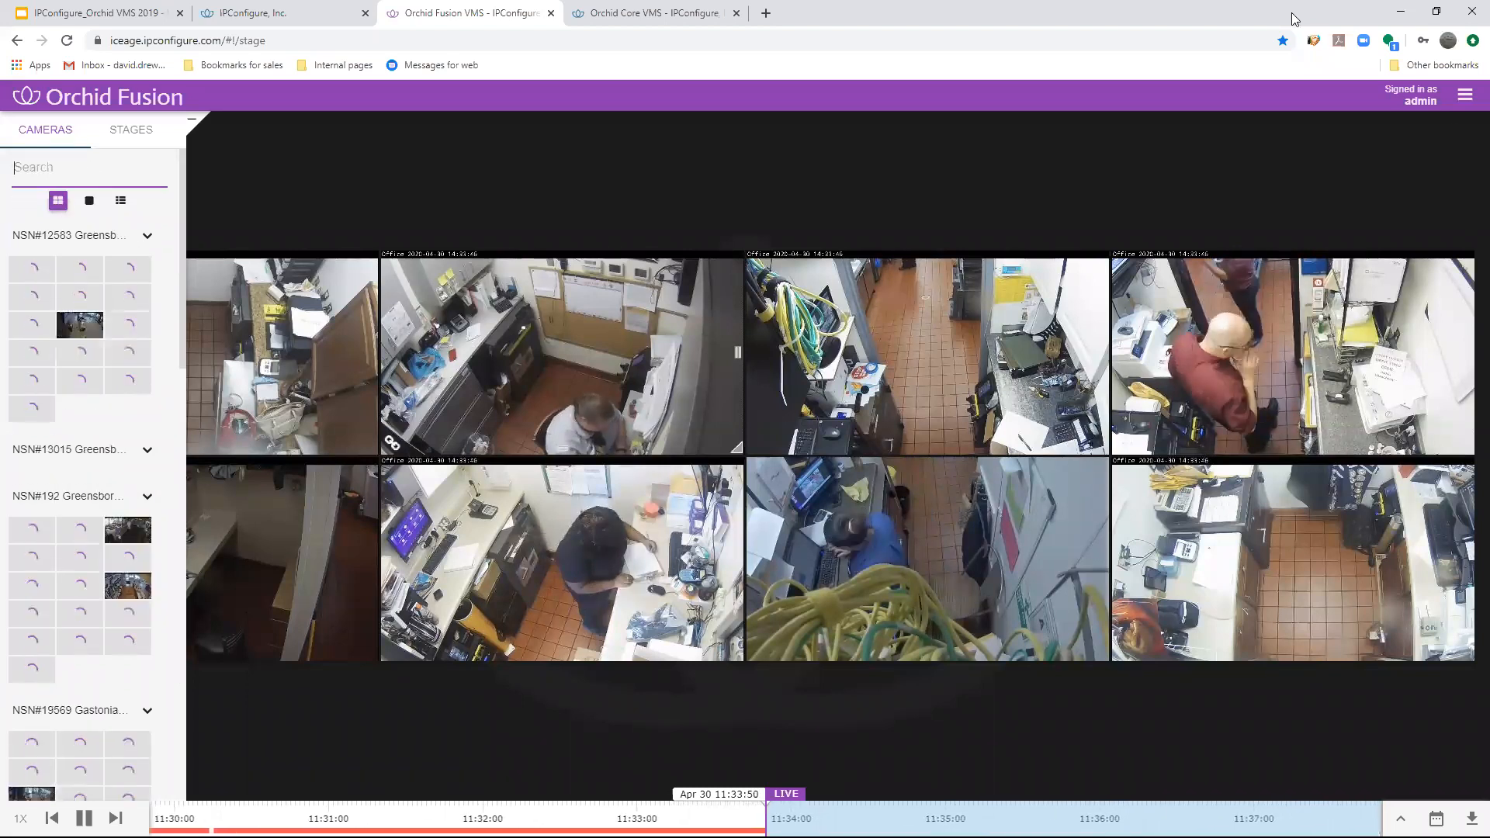
- Start a new camera group named Cash and search its servers and cameras for "cash"
{"action": "left_click", "coordinate": [1465, 98]}
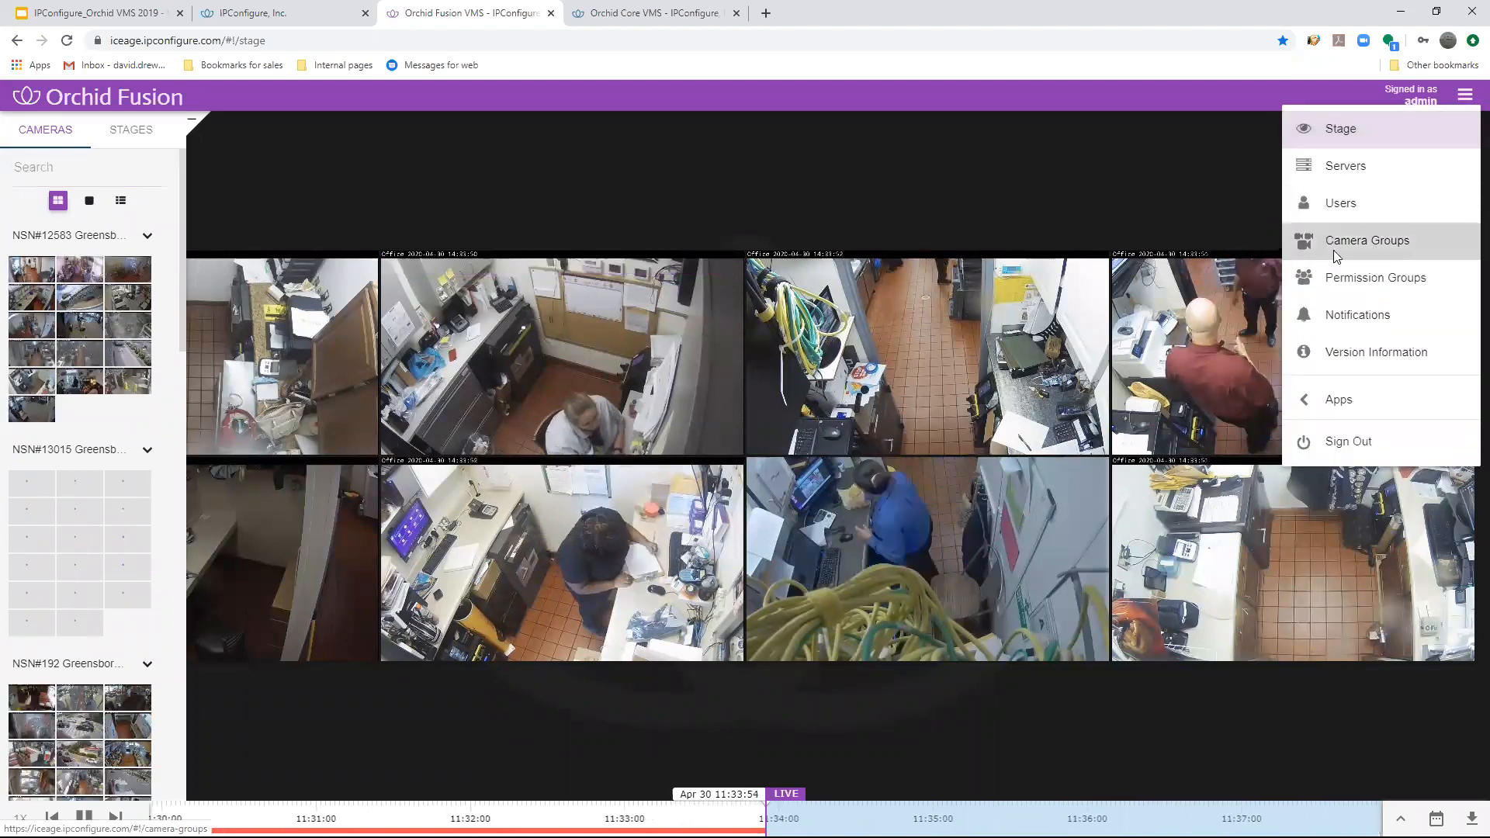
{"action": "left_click", "coordinate": [1372, 241]}
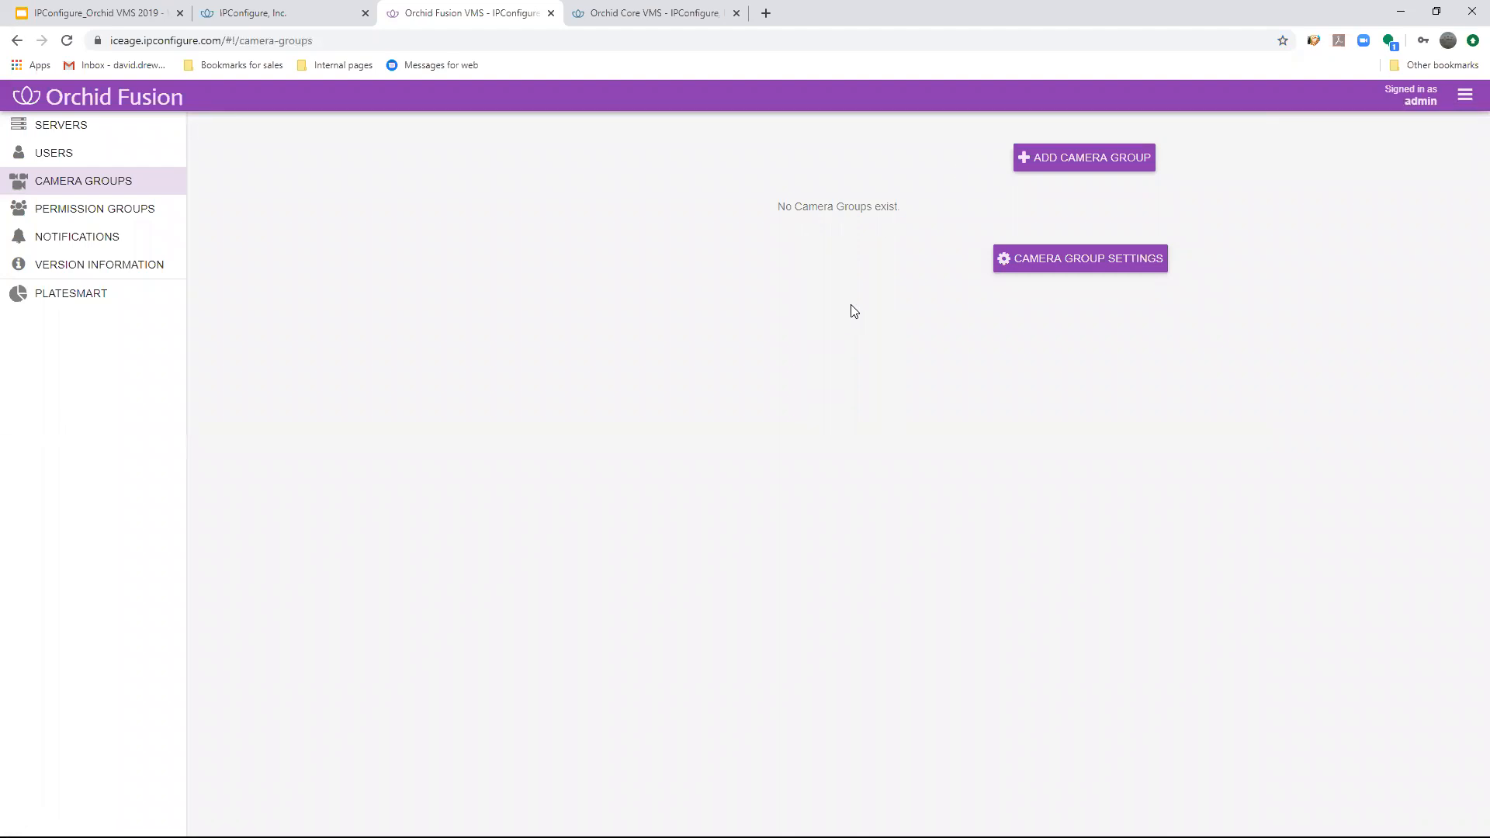
{"action": "left_click", "coordinate": [1084, 159]}
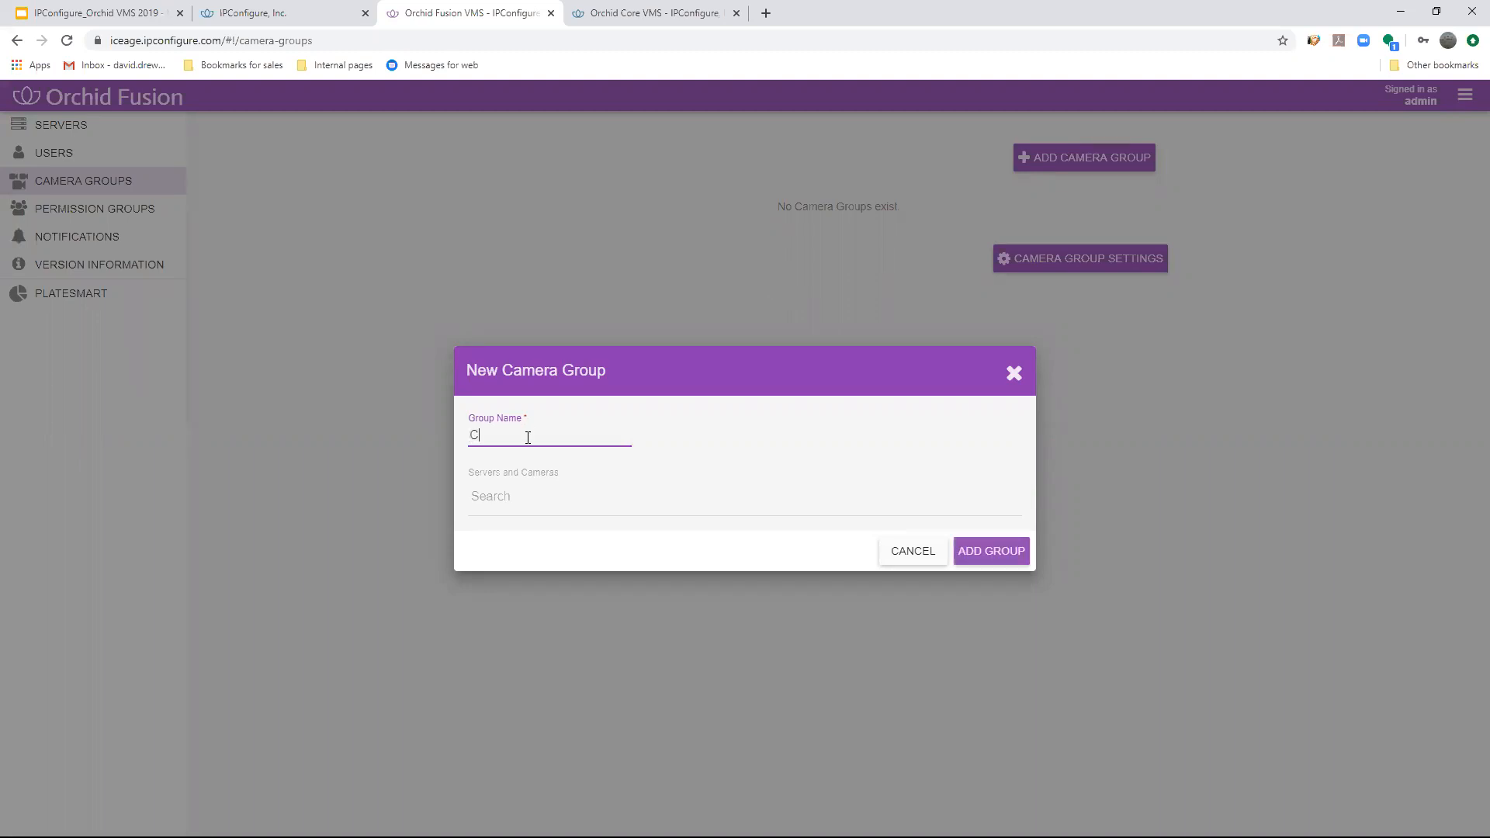
{"action": "left_click", "coordinate": [551, 492]}
{"action": "scroll", "coordinate": [548, 551], "scroll_direction": "down", "scroll_amount": 5}
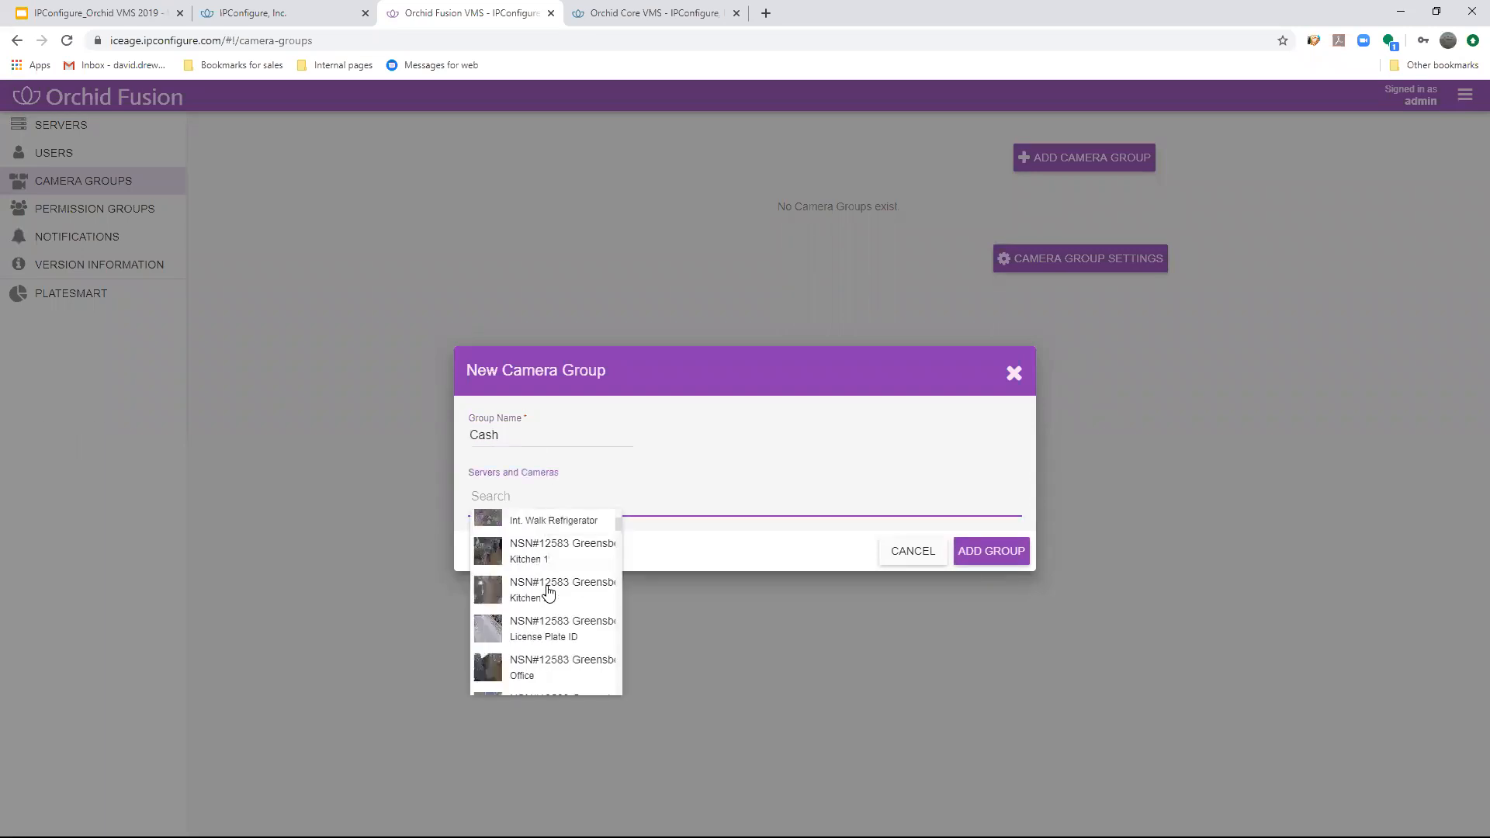
{"action": "scroll", "coordinate": [551, 594], "scroll_direction": "up", "scroll_amount": 5}
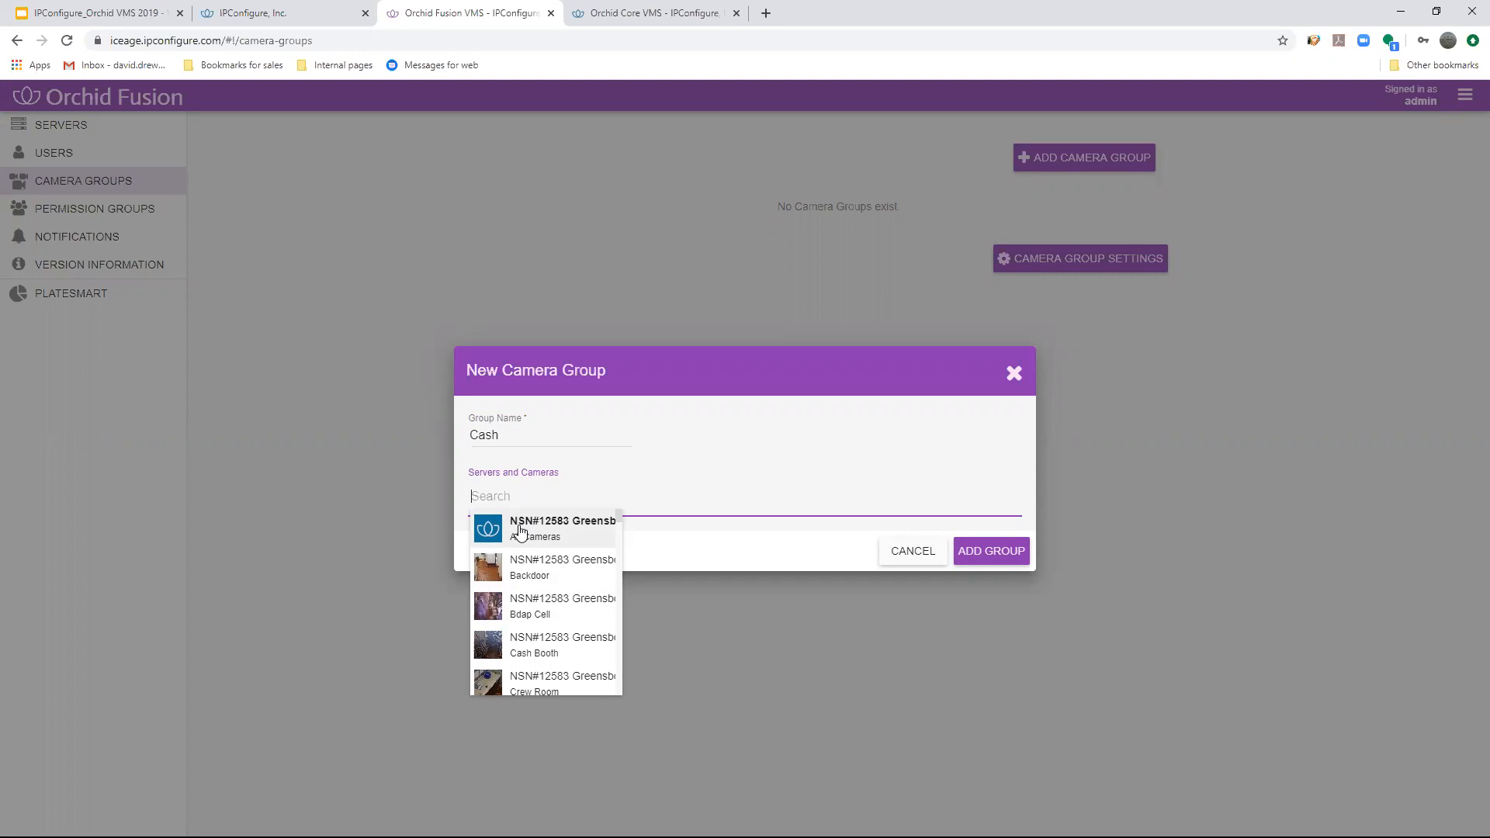
{"action": "type", "text": "cash"}
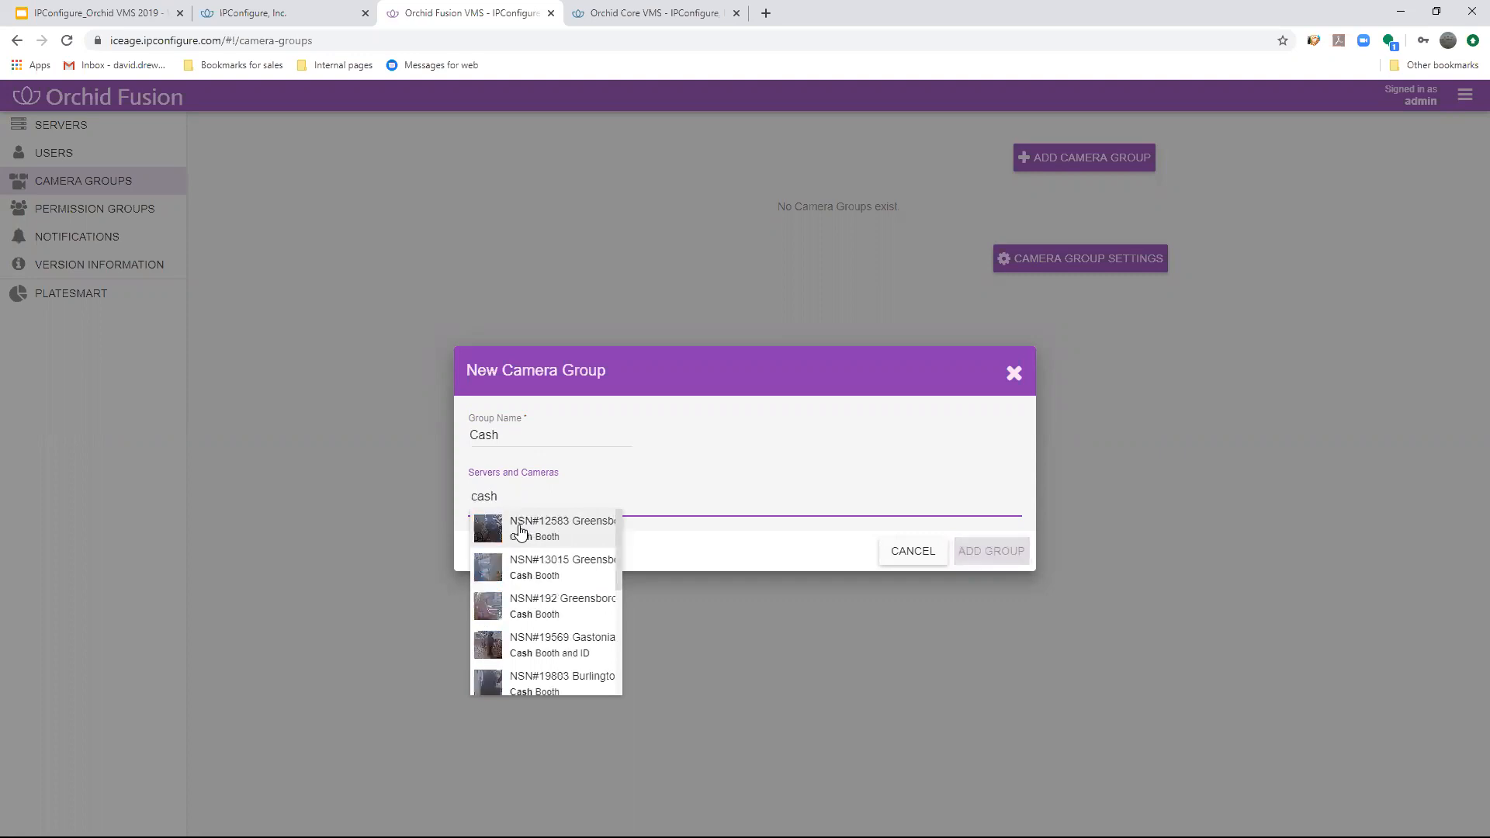
{"action": "scroll", "coordinate": [539, 549], "scroll_direction": "down", "scroll_amount": 4}
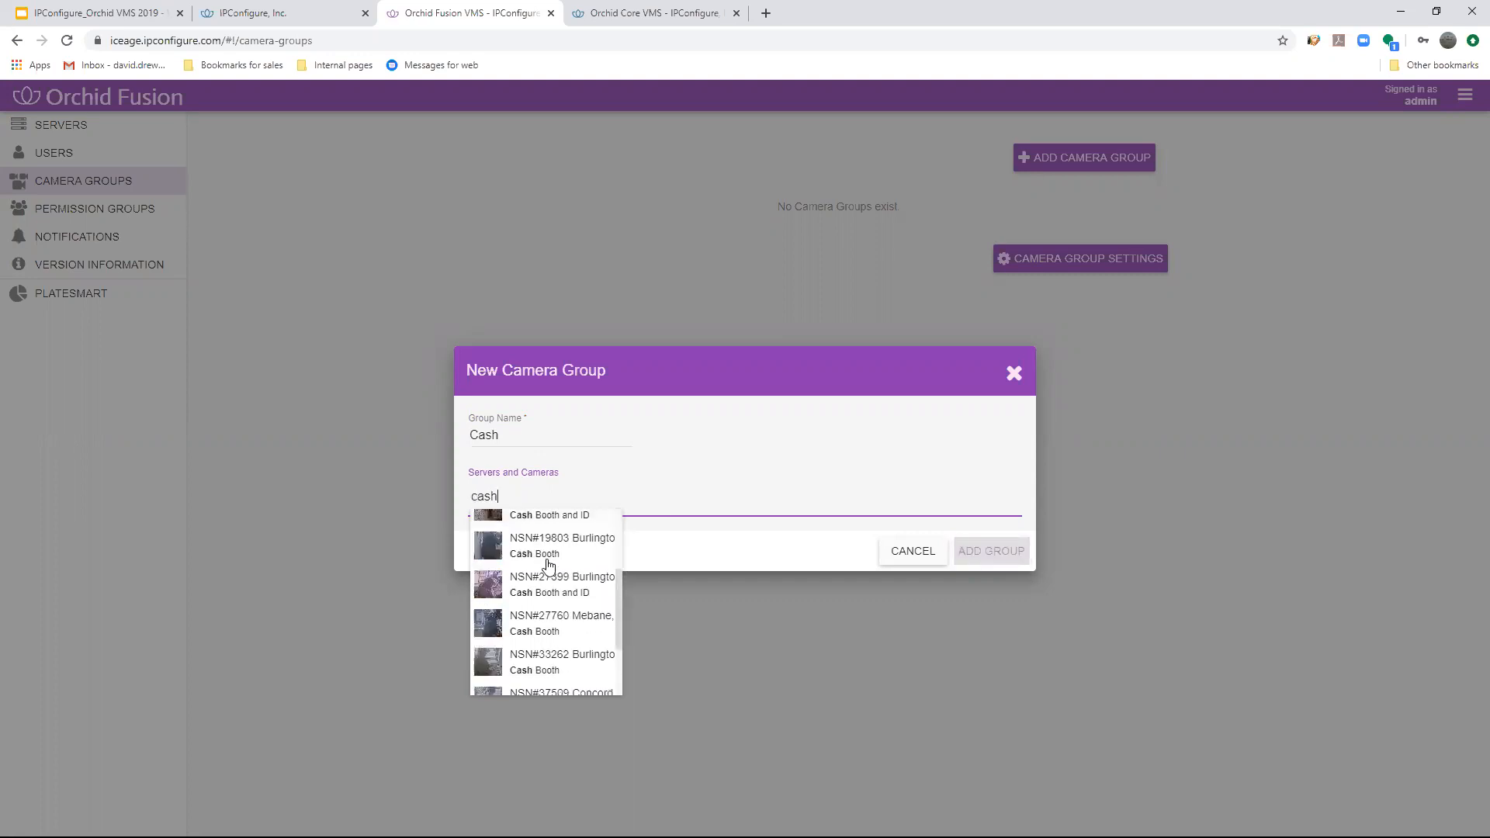
{"action": "scroll", "coordinate": [557, 686], "scroll_direction": "up", "scroll_amount": 4}
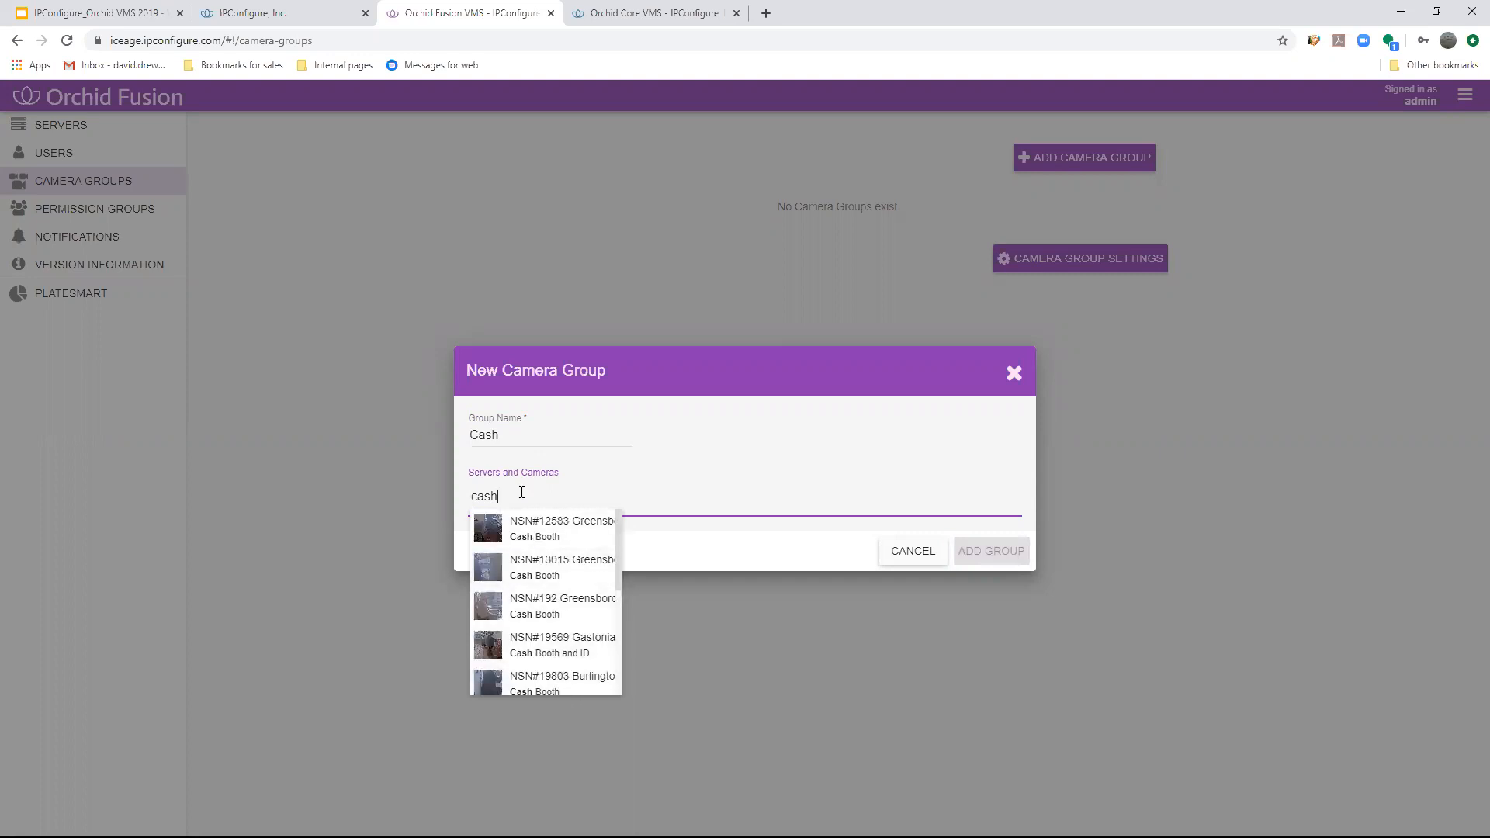
- Add the Cash Booth cameras of NSN#12583, NSN#13015 and NSN#192 to the Cash group and discard the new group
{"action": "left_click", "coordinate": [506, 535]}
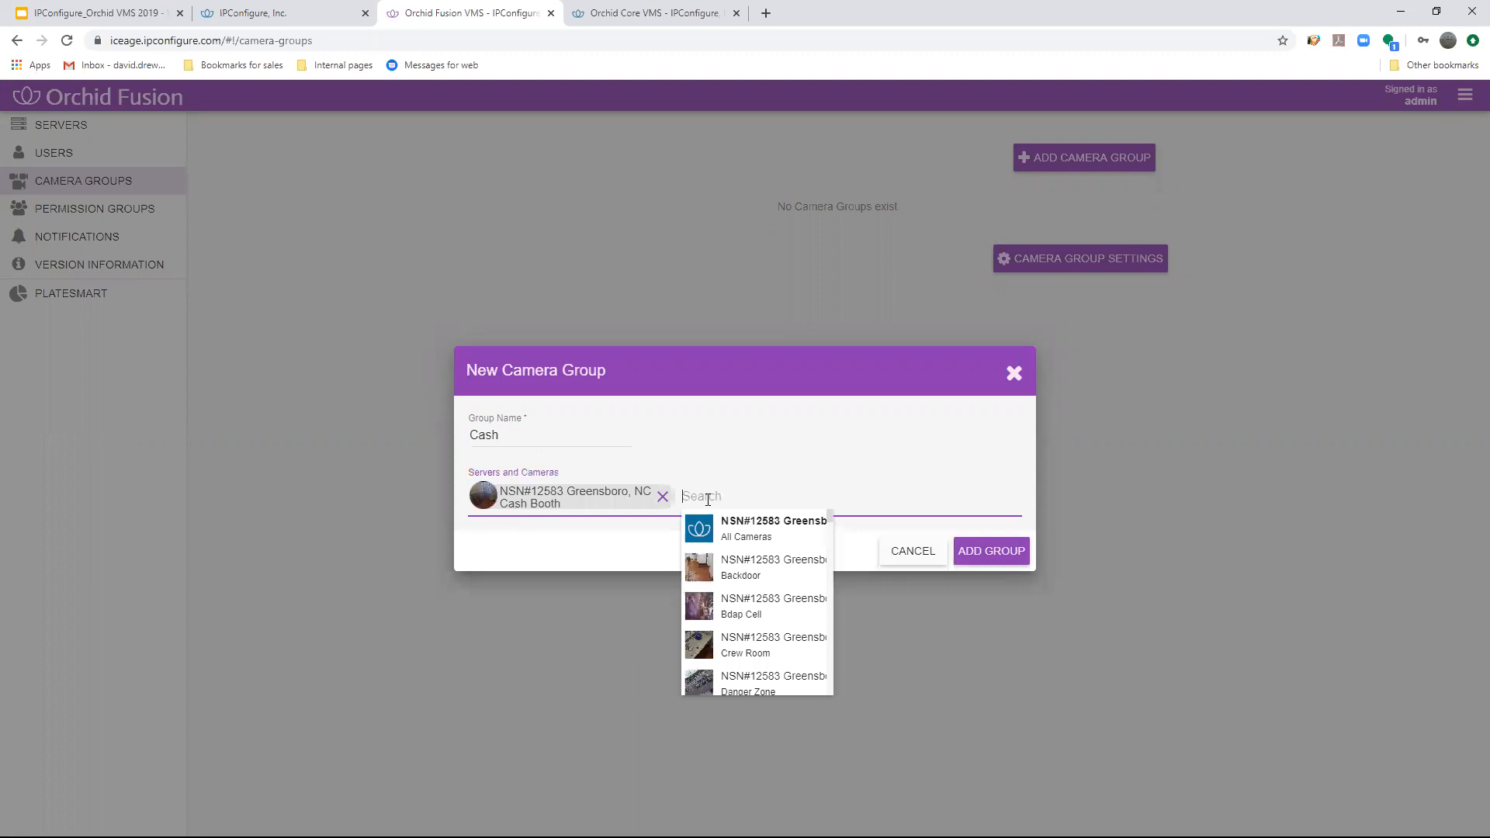
{"action": "type", "text": "cash"}
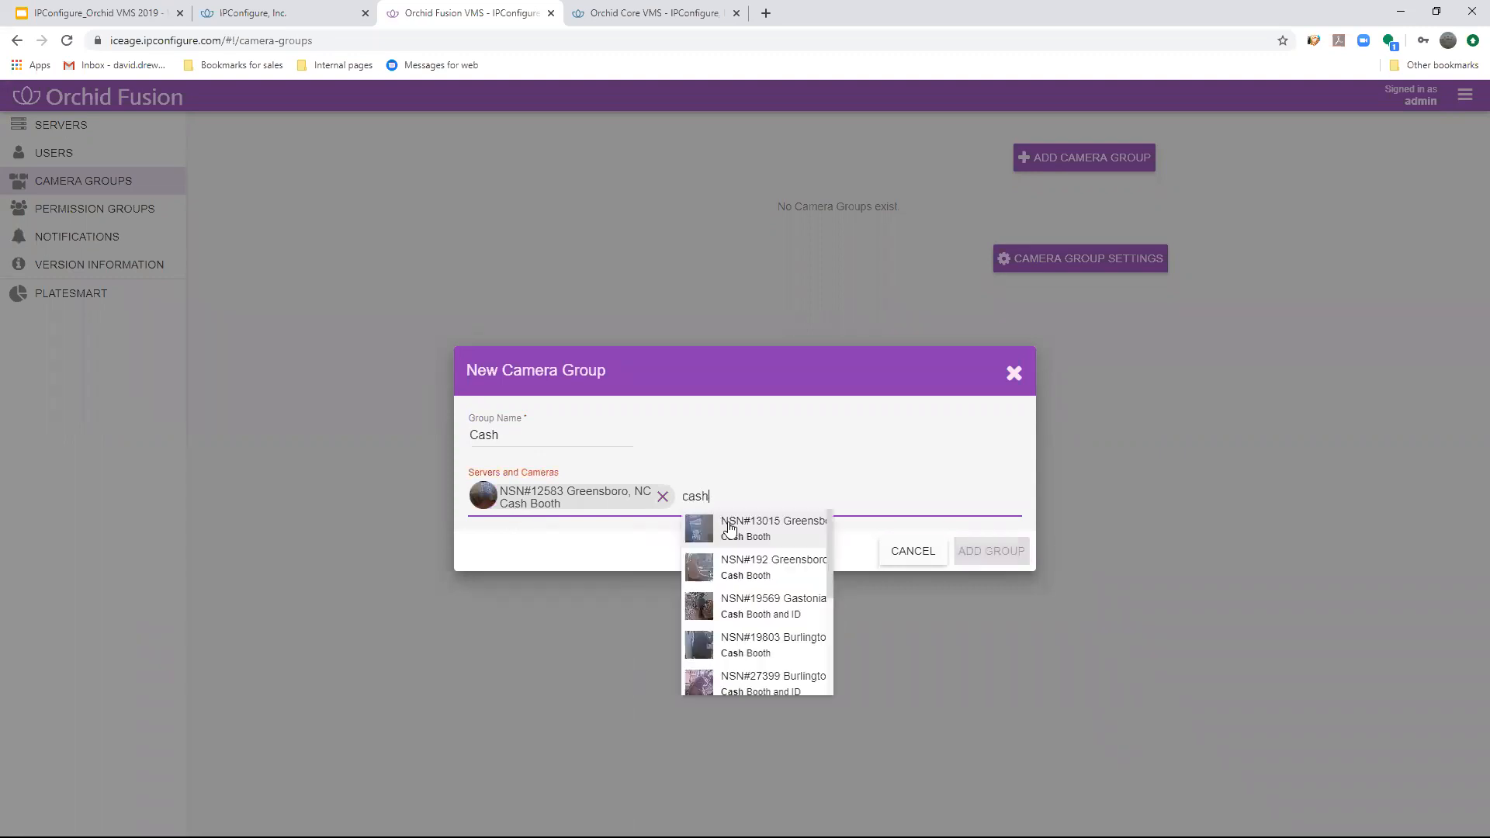
{"action": "left_click", "coordinate": [730, 528]}
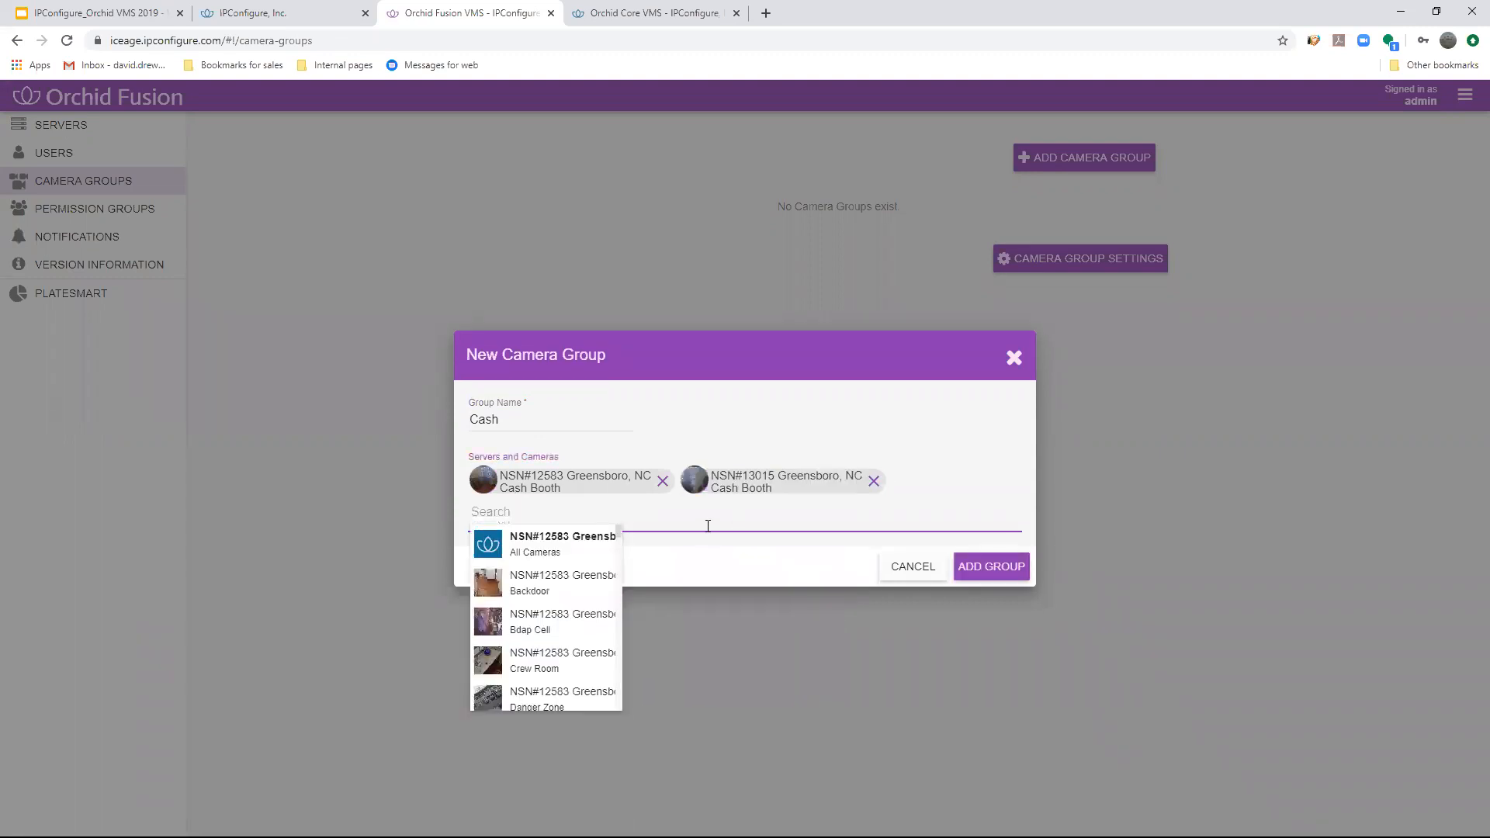
{"action": "type", "text": "caSH"}
{"action": "left_click", "coordinate": [550, 541]}
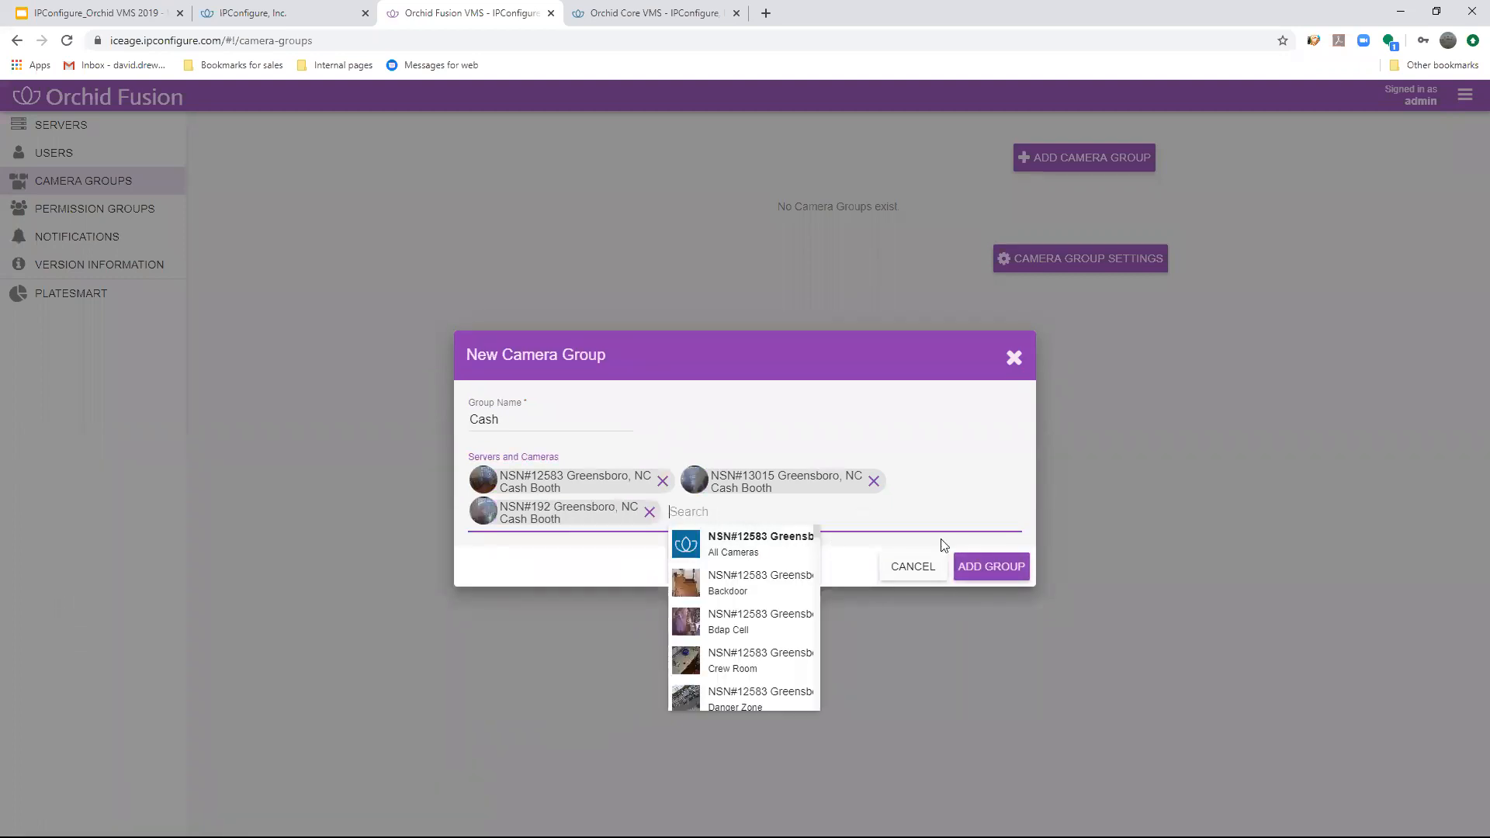
{"action": "left_click", "coordinate": [907, 568]}
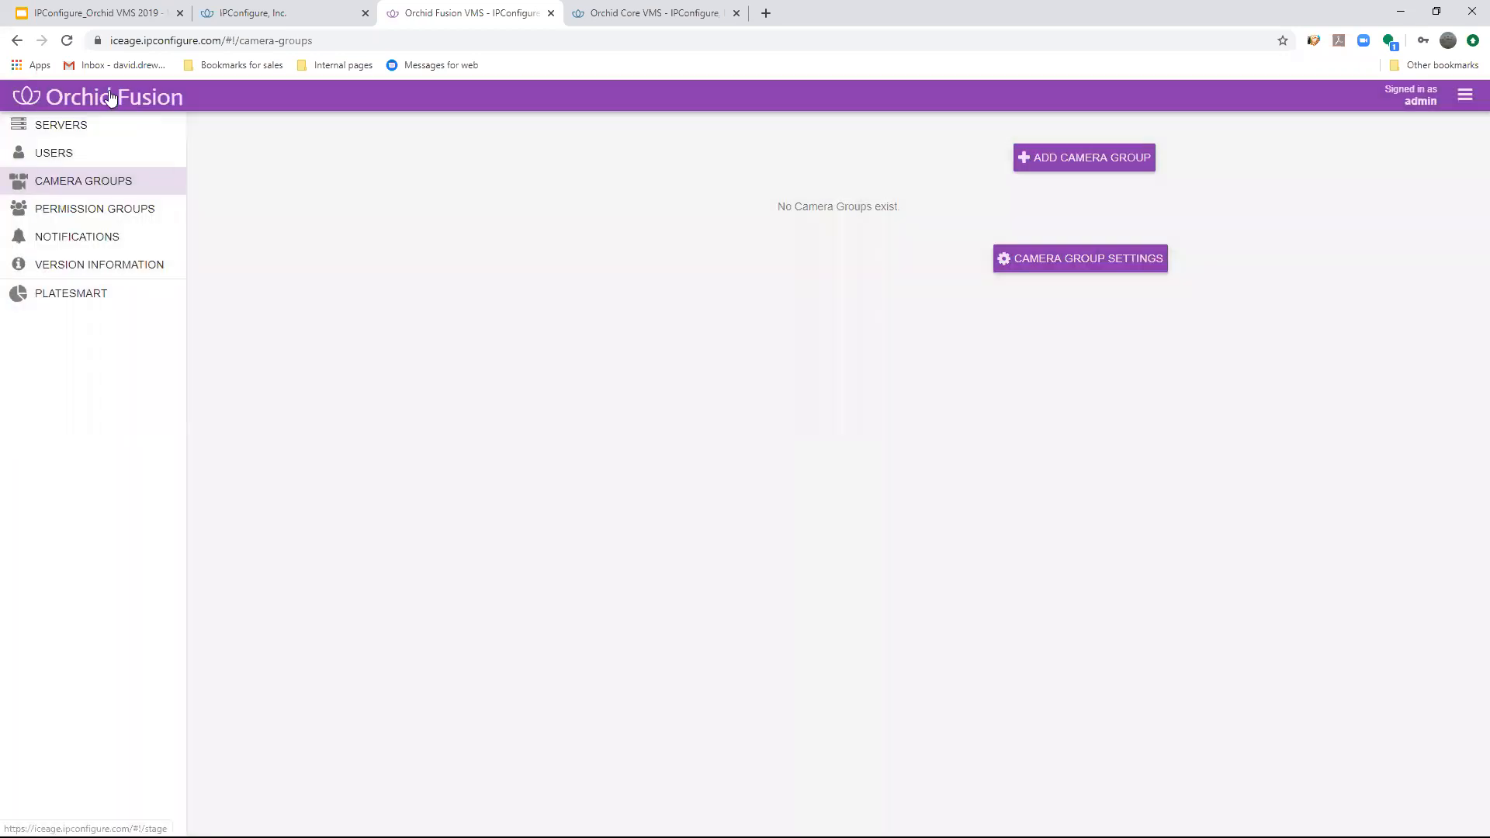
- Return to the live stage and briefly view the camera thumbnails of site NSN#12583
{"action": "left_click", "coordinate": [111, 96]}
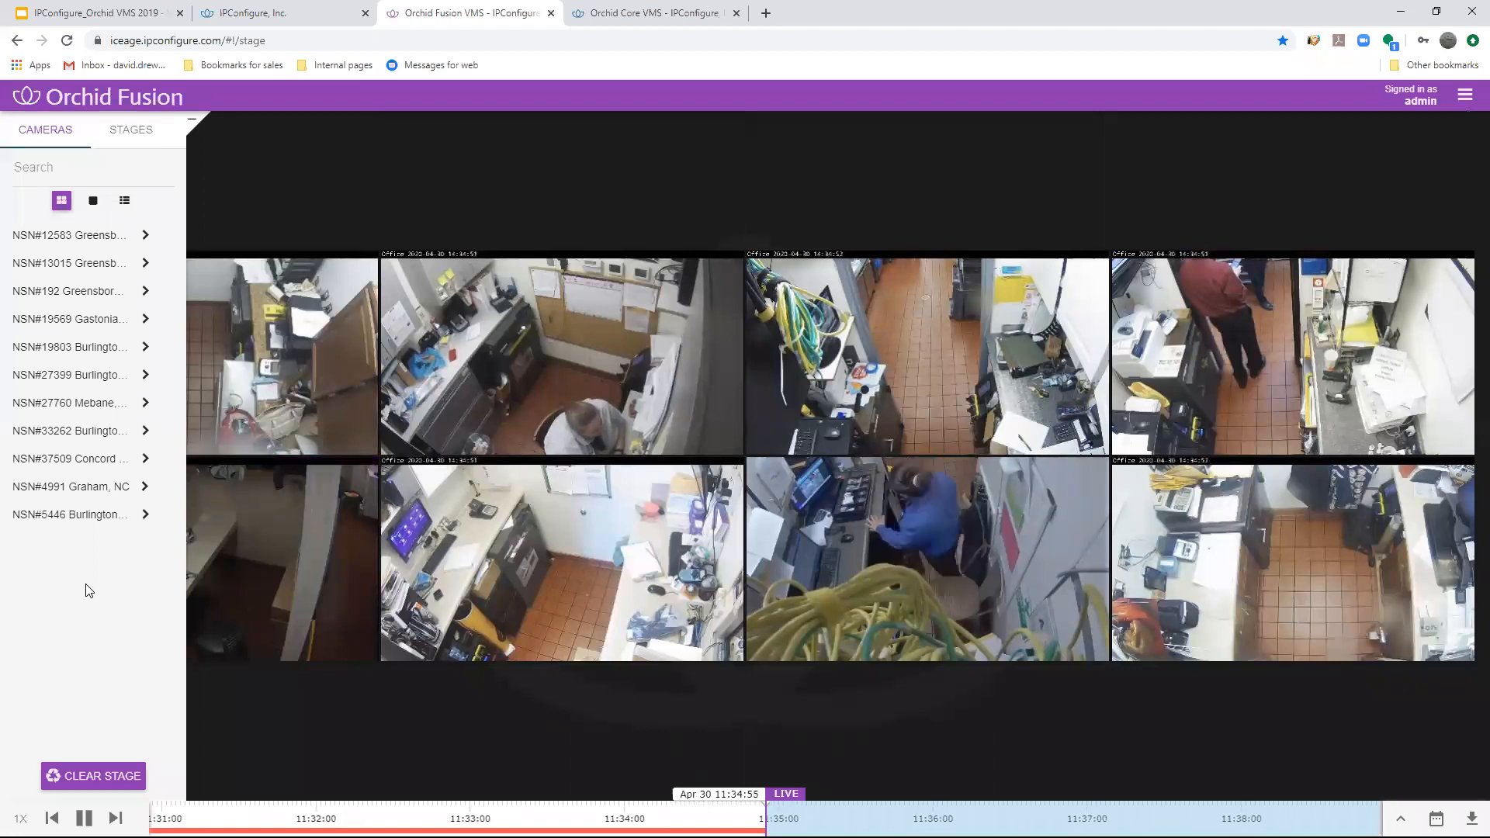
{"action": "left_click", "coordinate": [84, 235]}
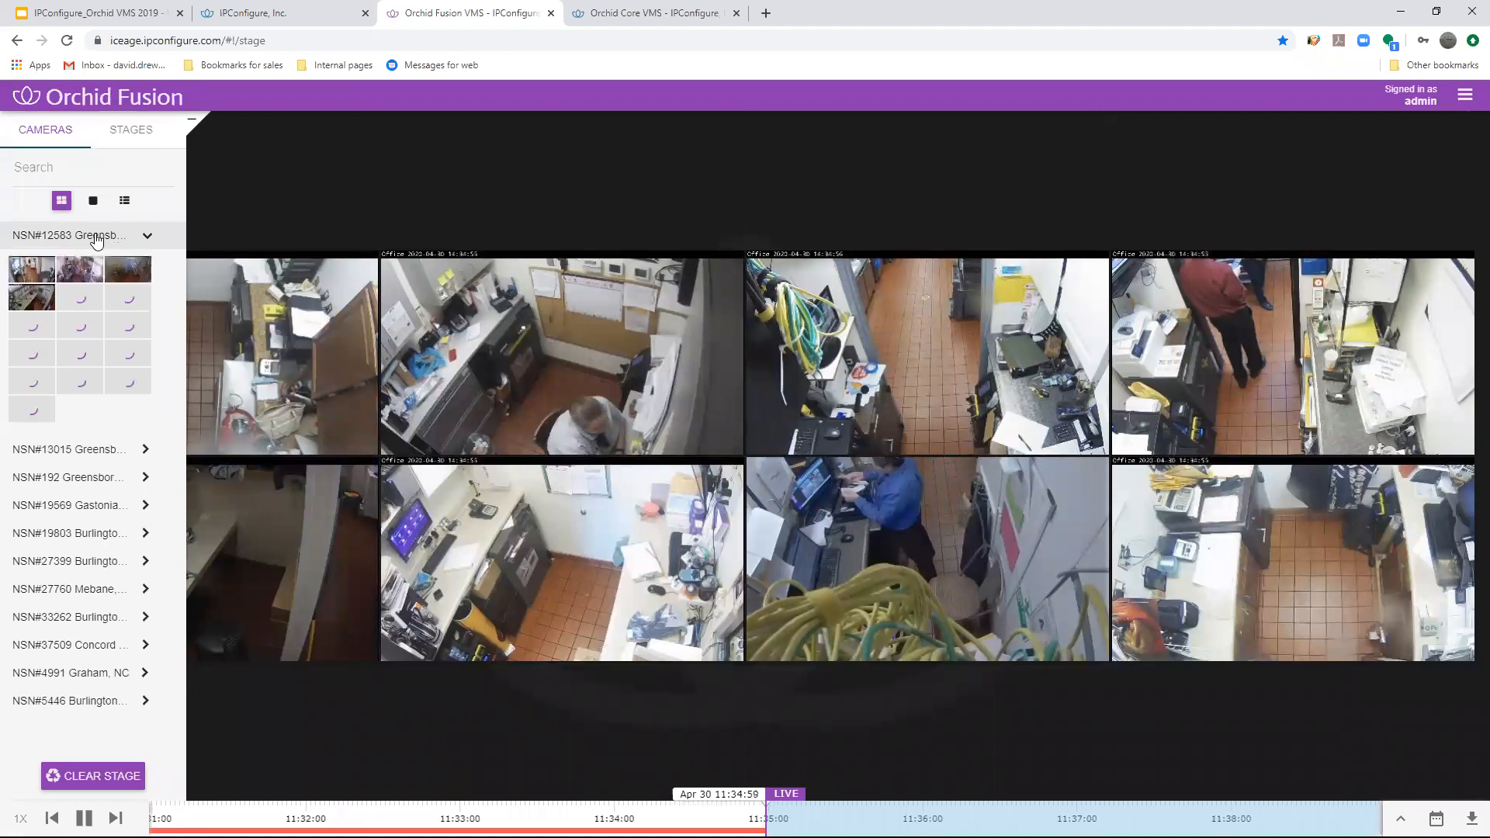
{"action": "left_click", "coordinate": [89, 235]}
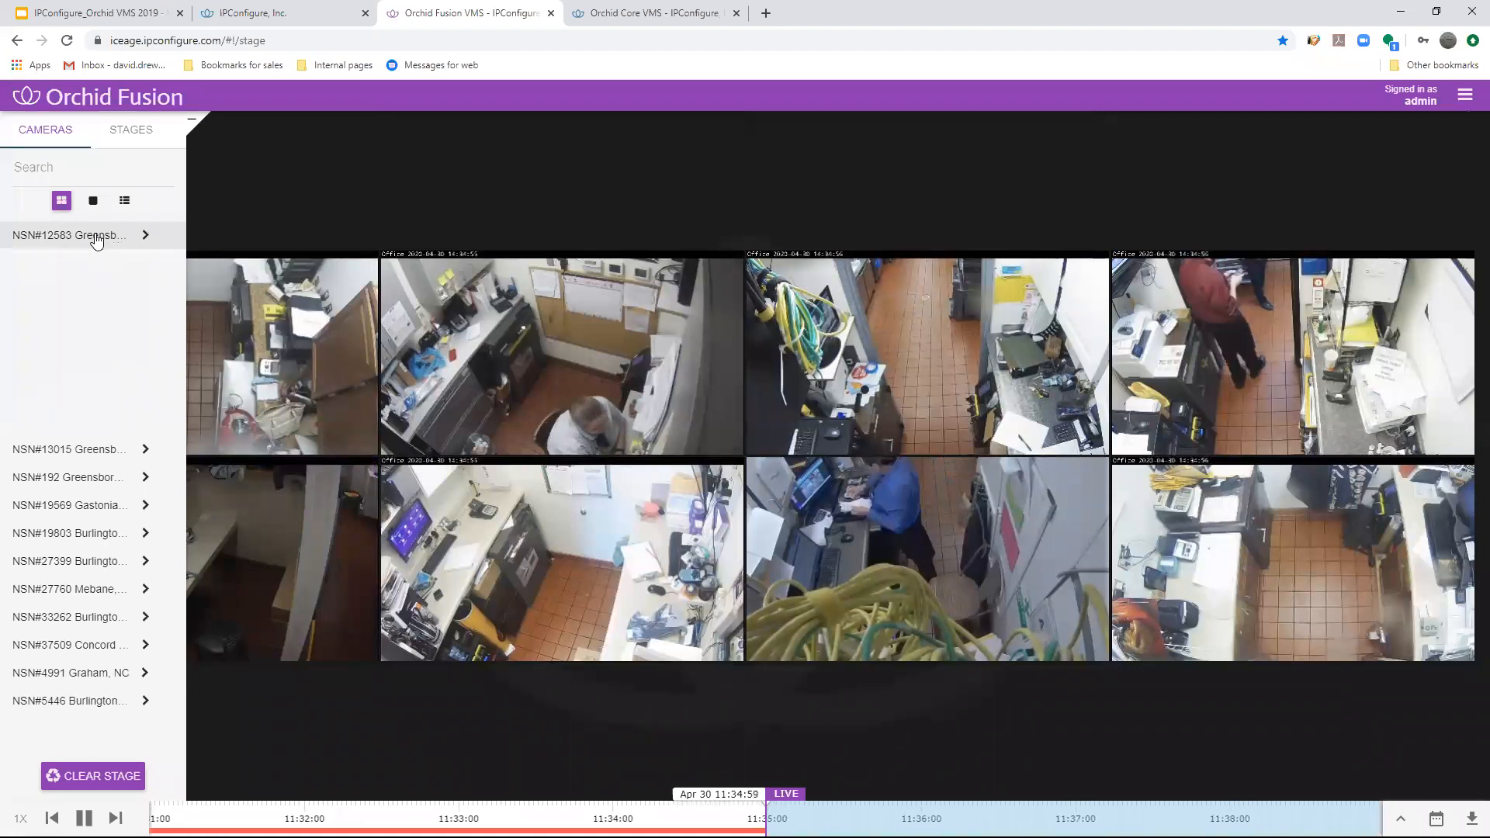
- Open the saved stages and load Ddemo 2, Demo 1 and Manager one after another
{"action": "left_click", "coordinate": [129, 135]}
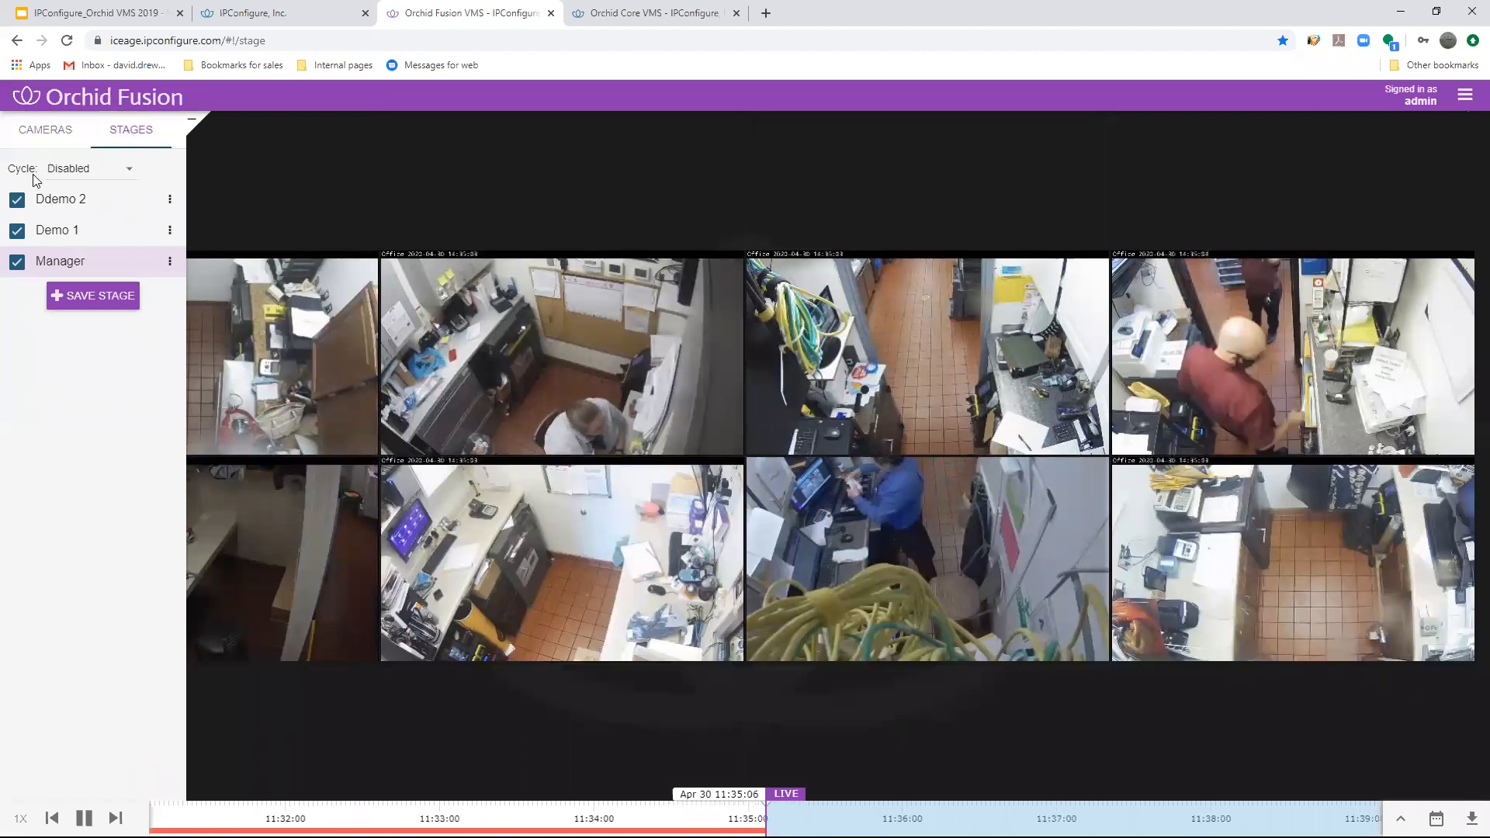
{"action": "left_click", "coordinate": [52, 210]}
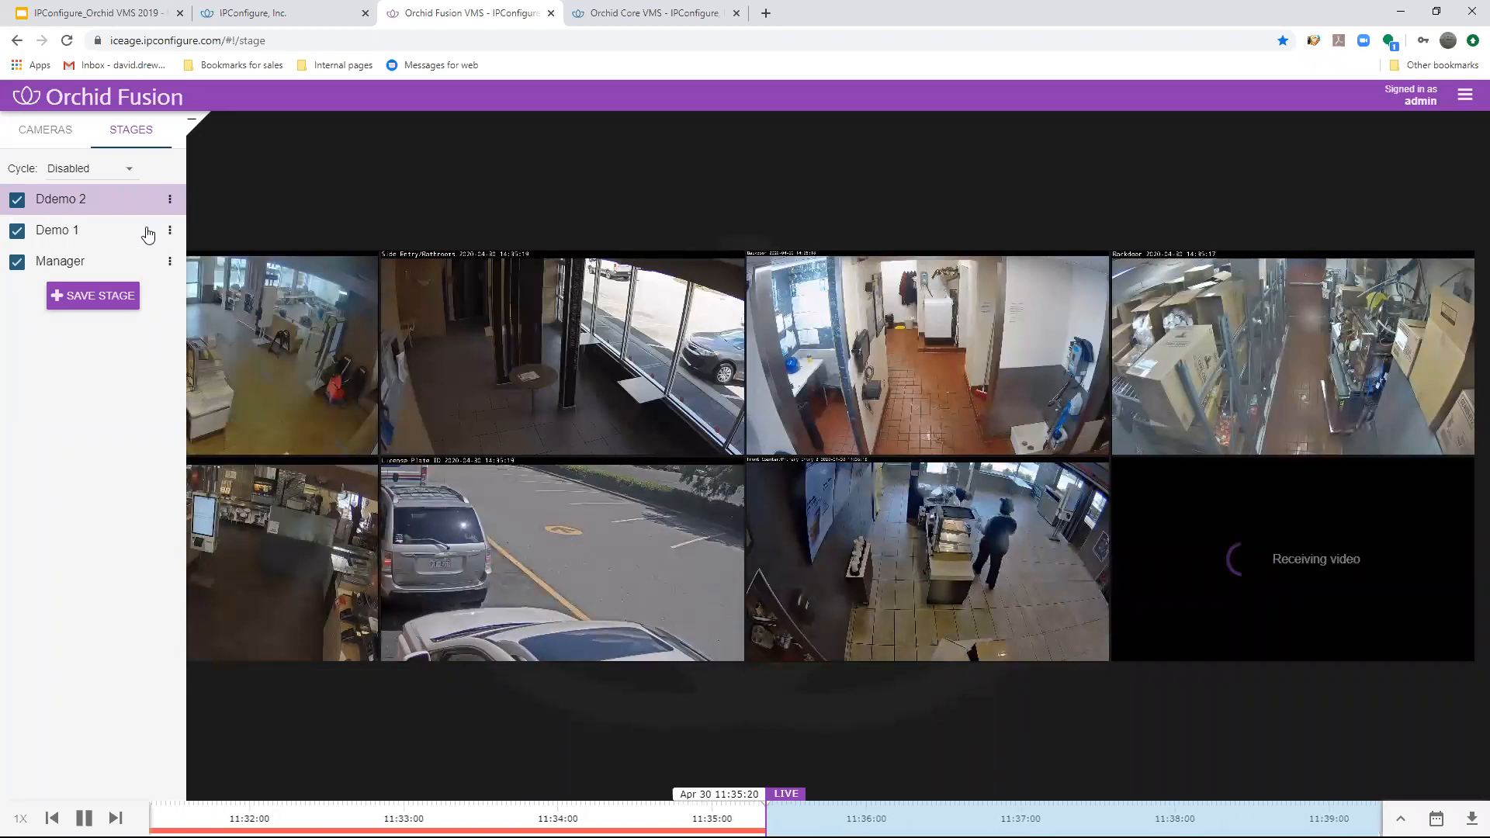
{"action": "left_click", "coordinate": [56, 232]}
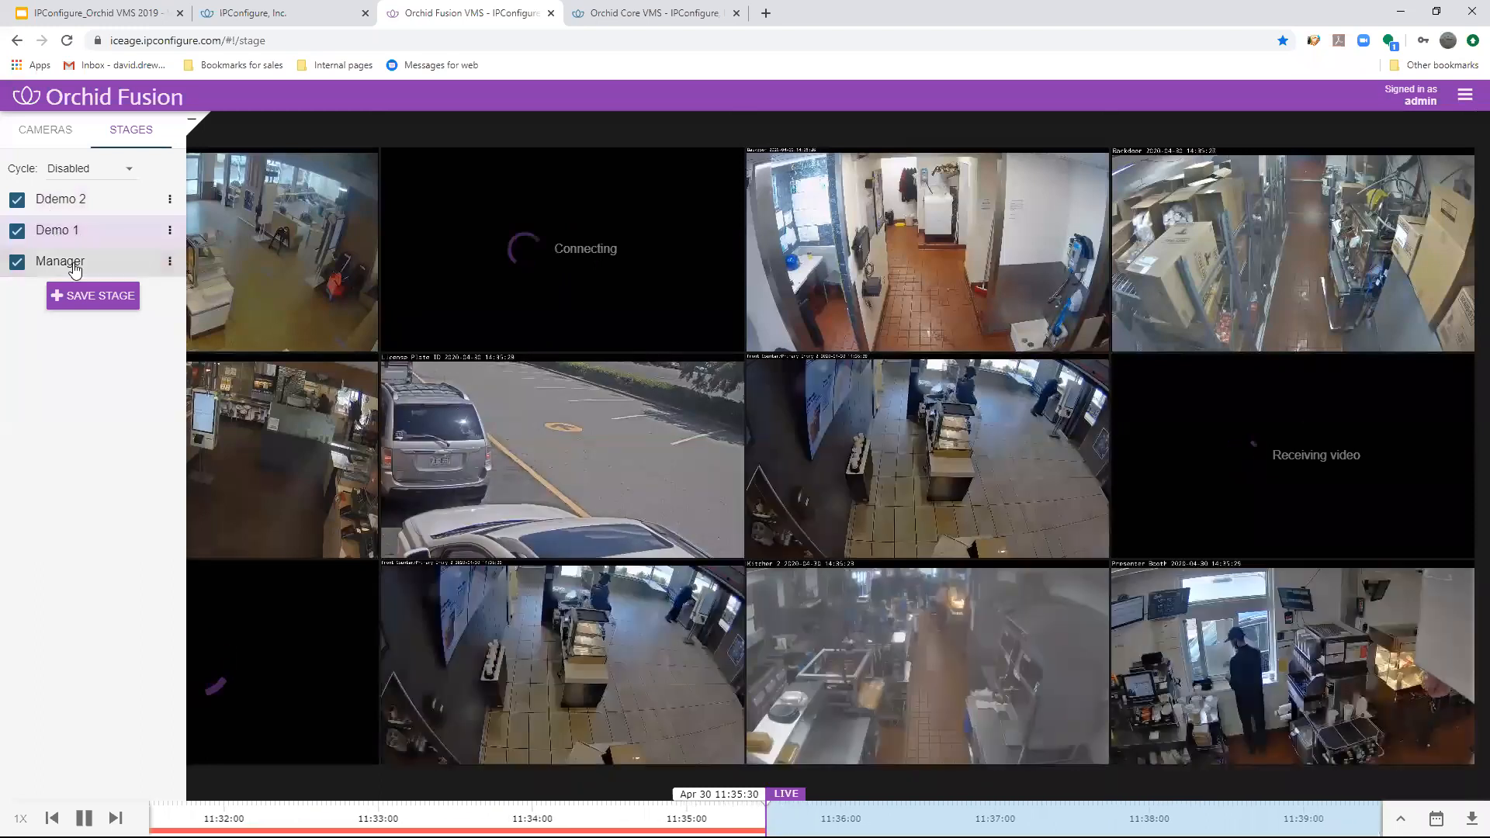
{"action": "left_click", "coordinate": [74, 266]}
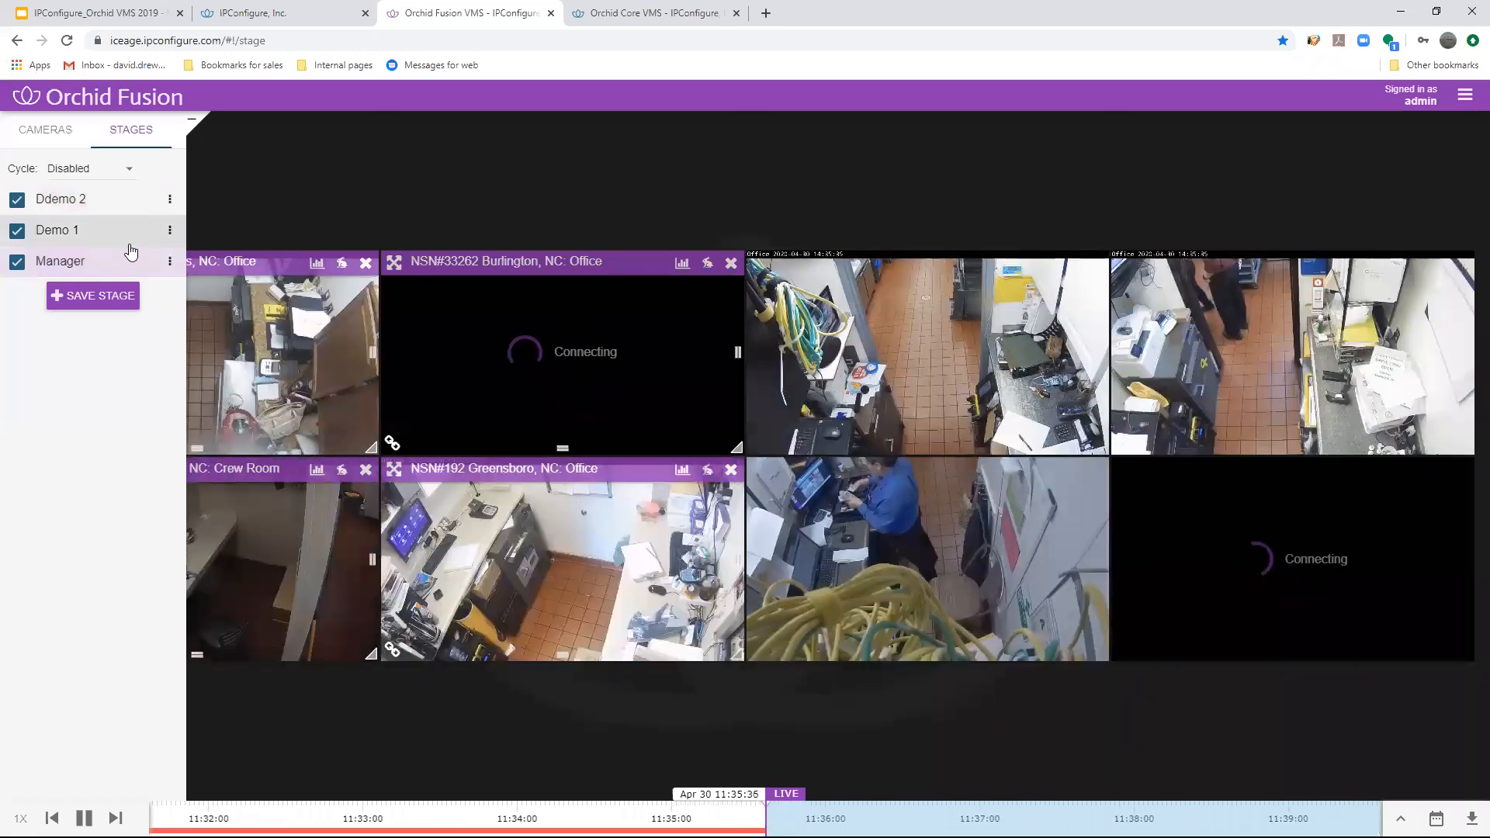
- Set the saved stages to cycle every 5 seconds and disable cycling again
{"action": "left_click", "coordinate": [89, 172]}
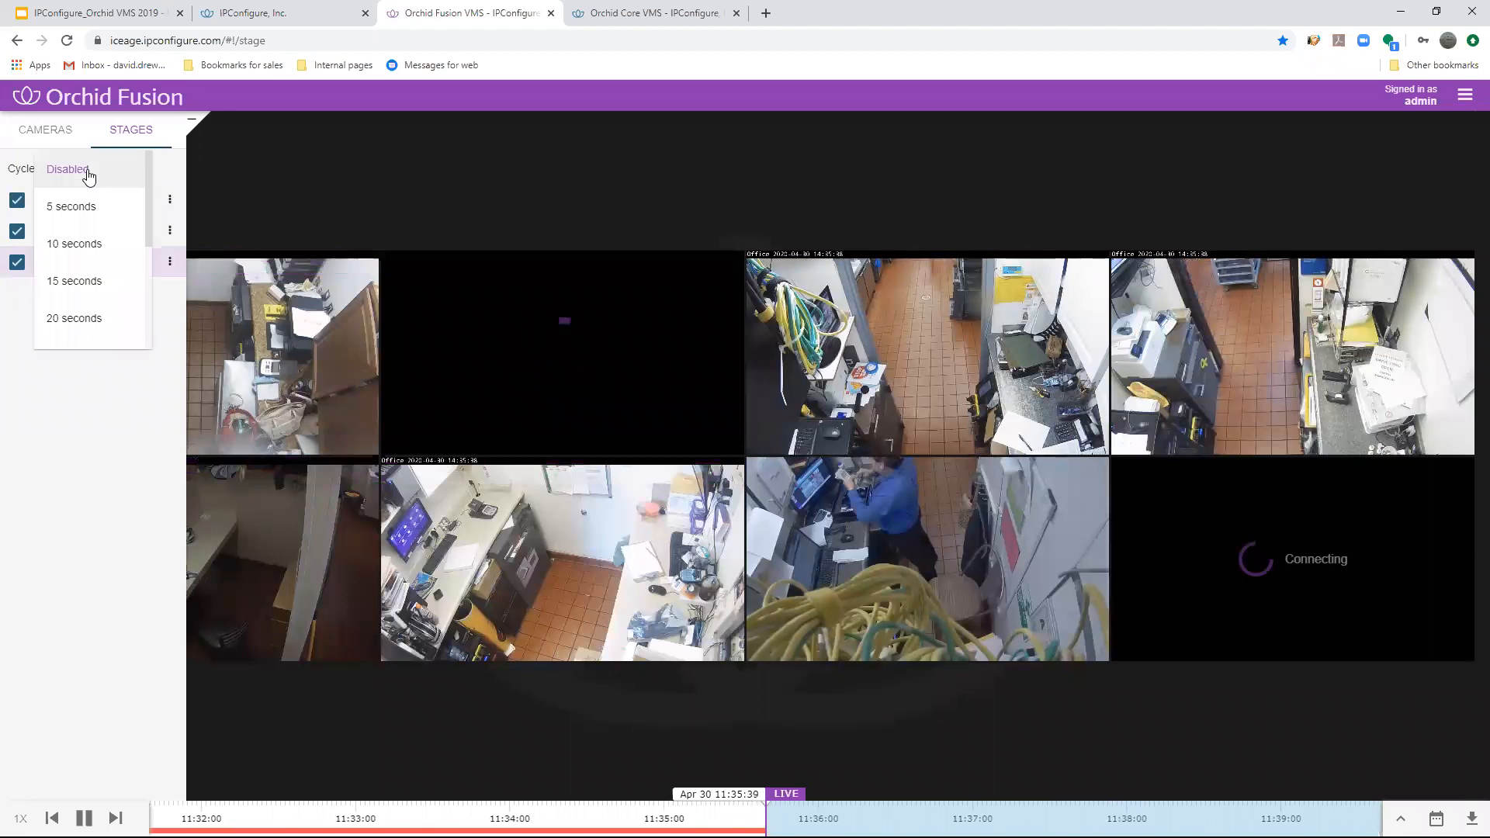
{"action": "left_click", "coordinate": [85, 218]}
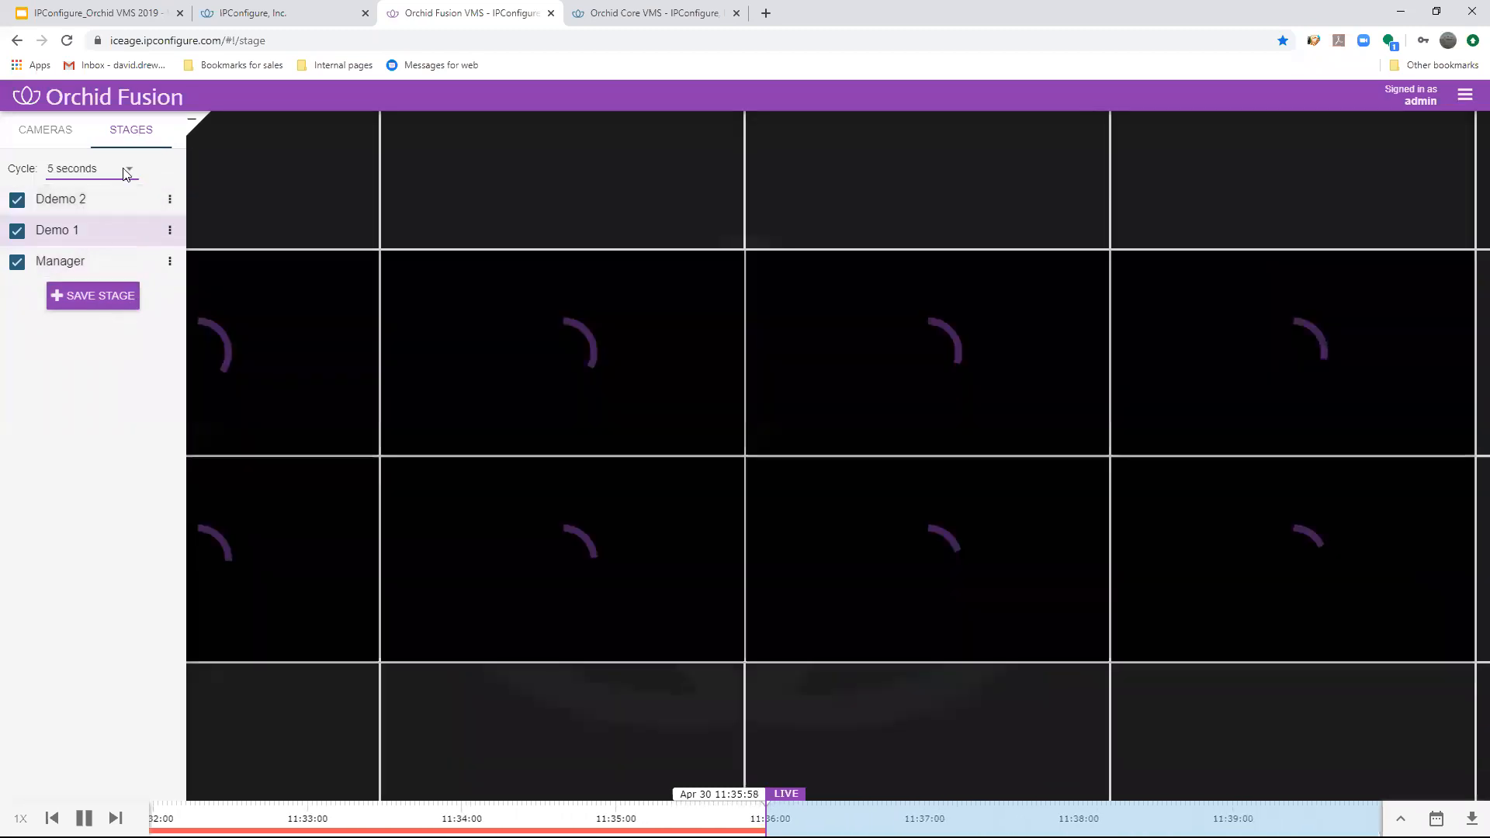
{"action": "left_click", "coordinate": [97, 172]}
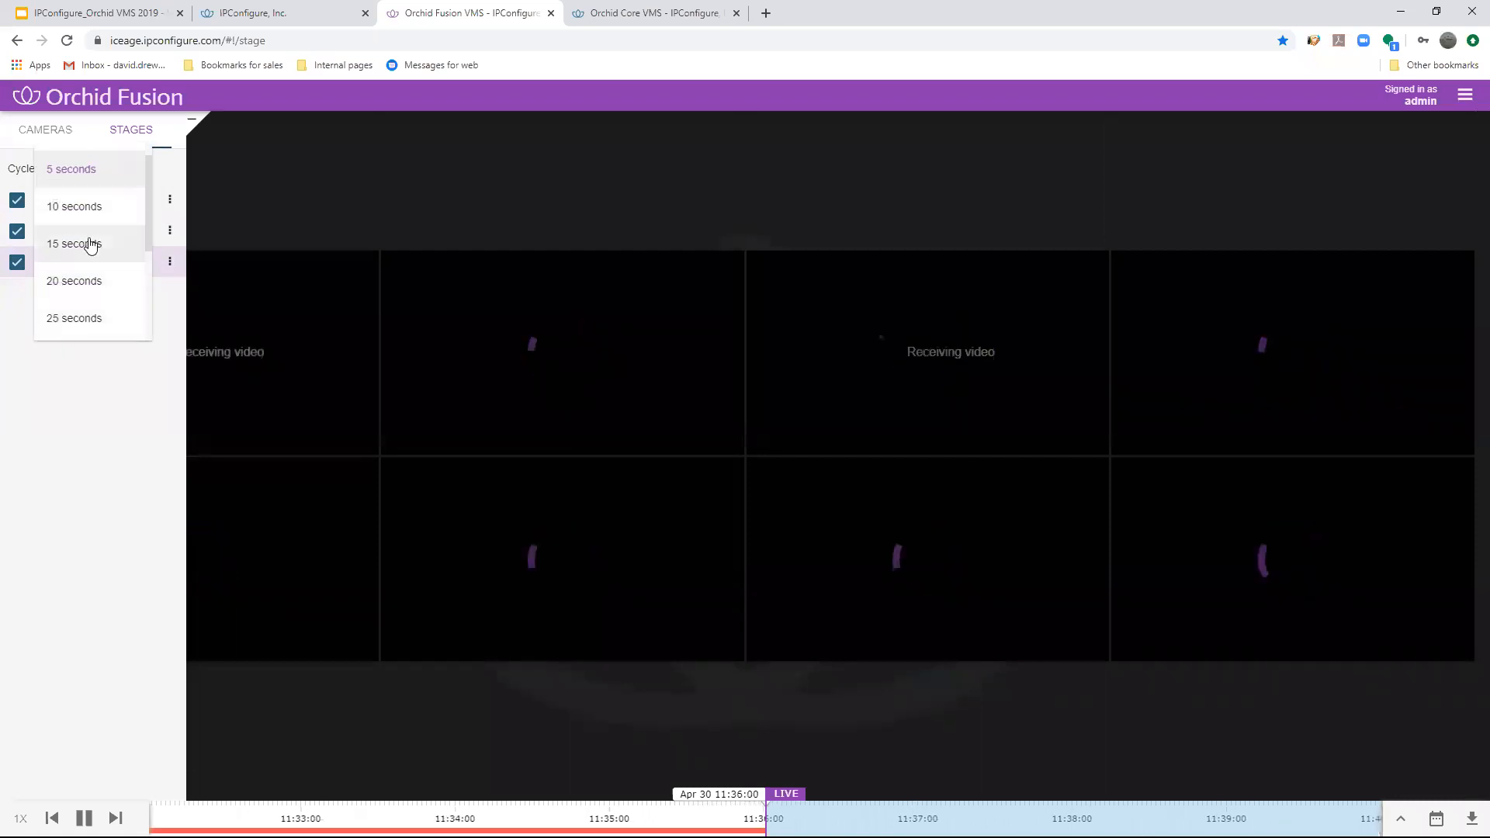
{"action": "scroll", "coordinate": [73, 172], "scroll_direction": "up", "scroll_amount": 1}
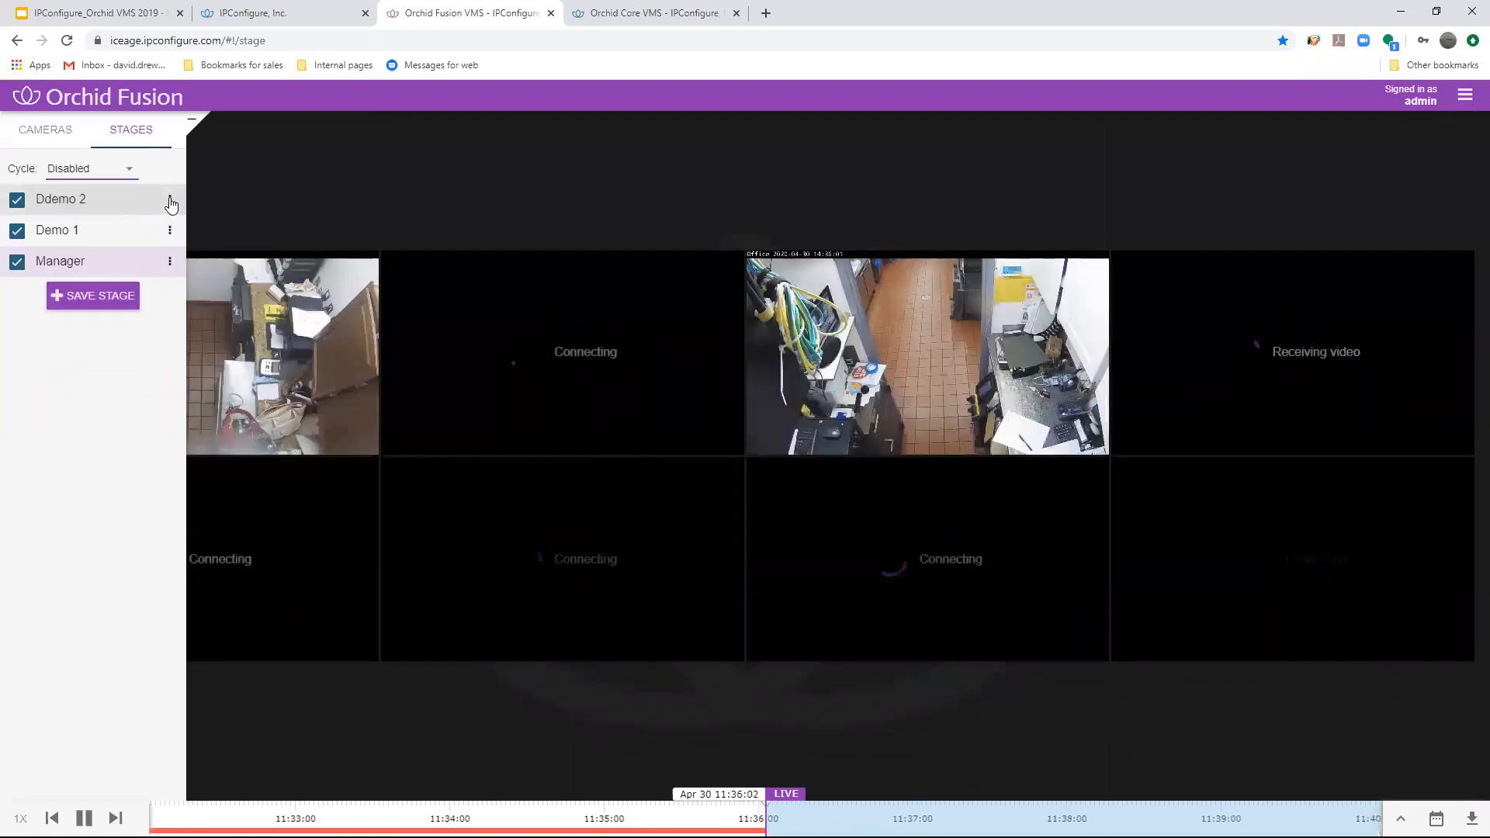
- Share the saved stage Ddemo 2 and un-share it again
{"action": "left_click", "coordinate": [170, 201]}
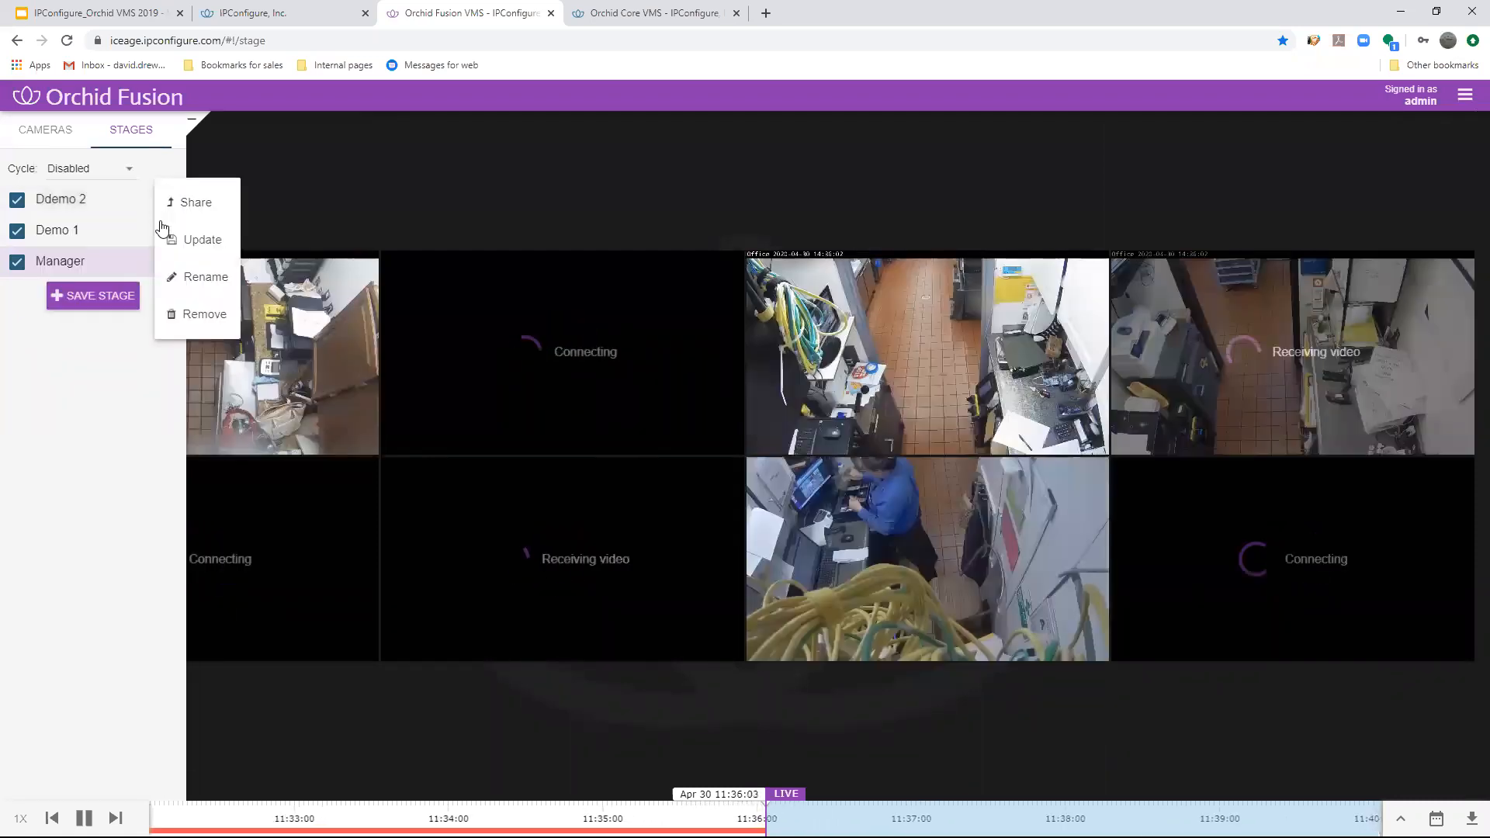
{"action": "left_click", "coordinate": [205, 208]}
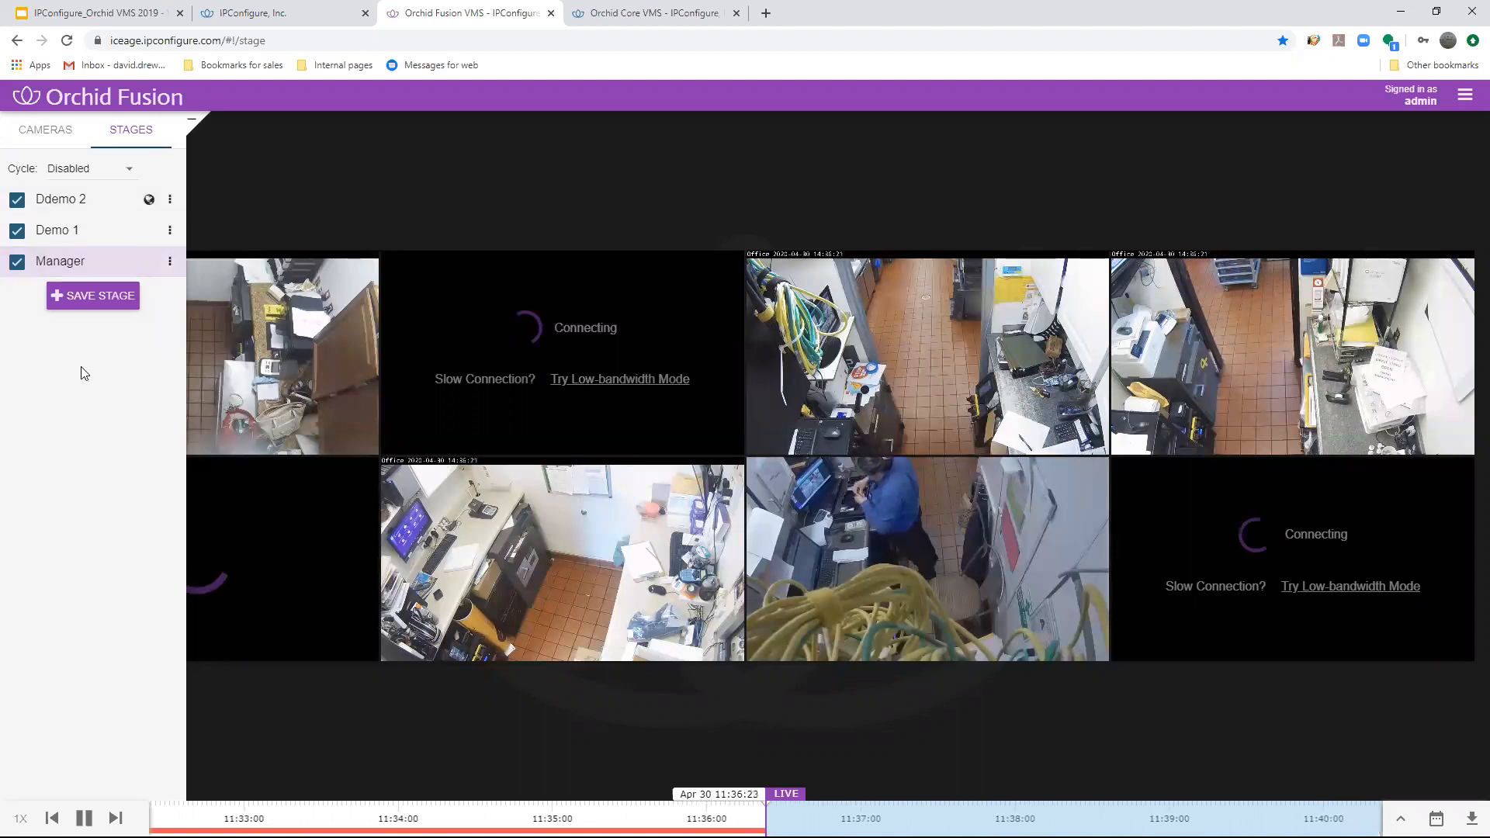
{"action": "left_click", "coordinate": [170, 200]}
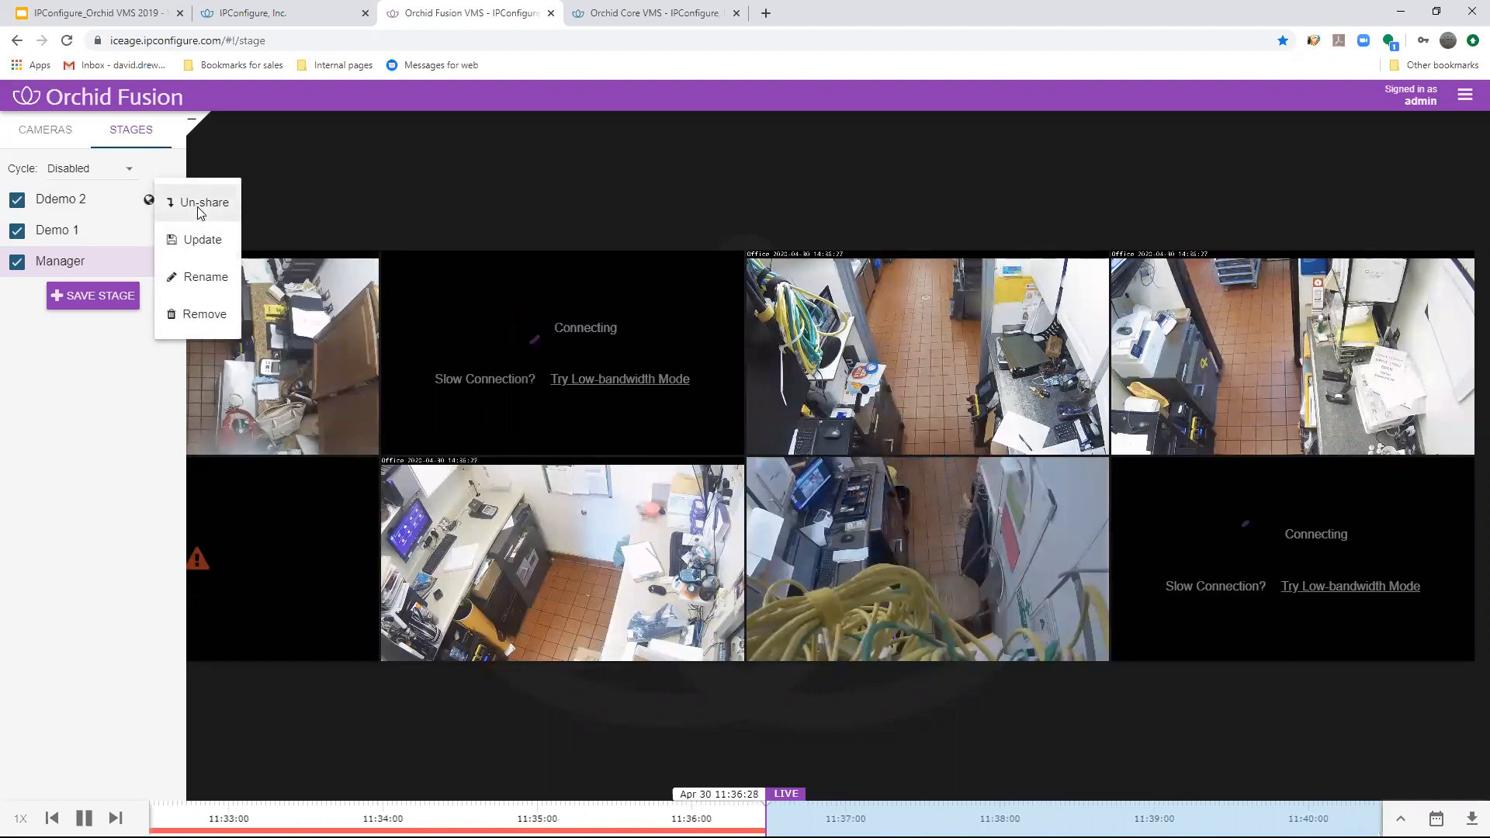
{"action": "left_click", "coordinate": [203, 203]}
- Hide the camera and stage list, move playback back to about 11:33:51, and widen the timeline to start at about 9:15
{"action": "left_click", "coordinate": [191, 119]}
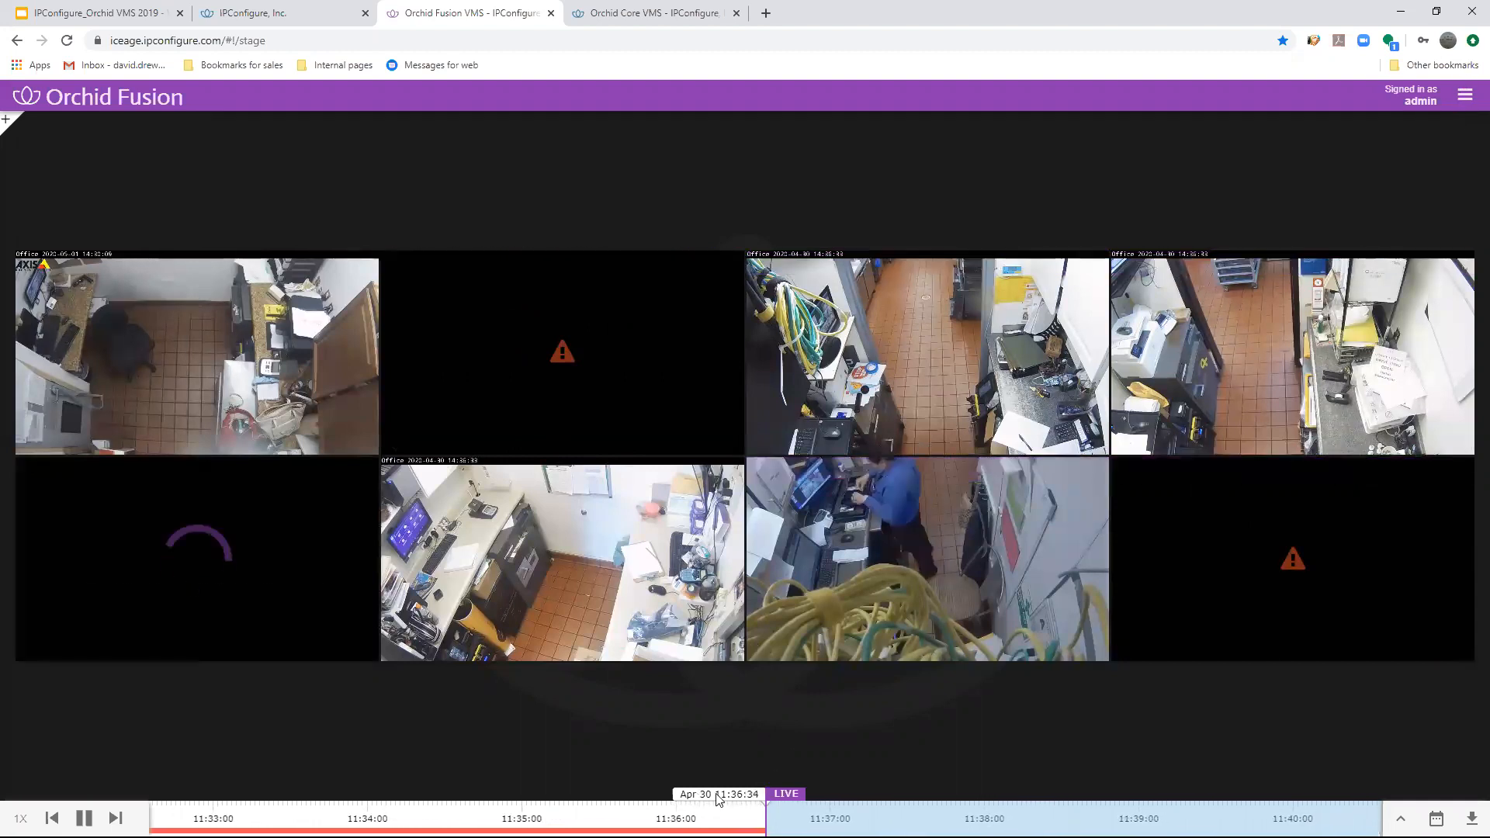
{"action": "left_click_drag", "start_coordinate": [718, 795], "coordinate": [294, 777]}
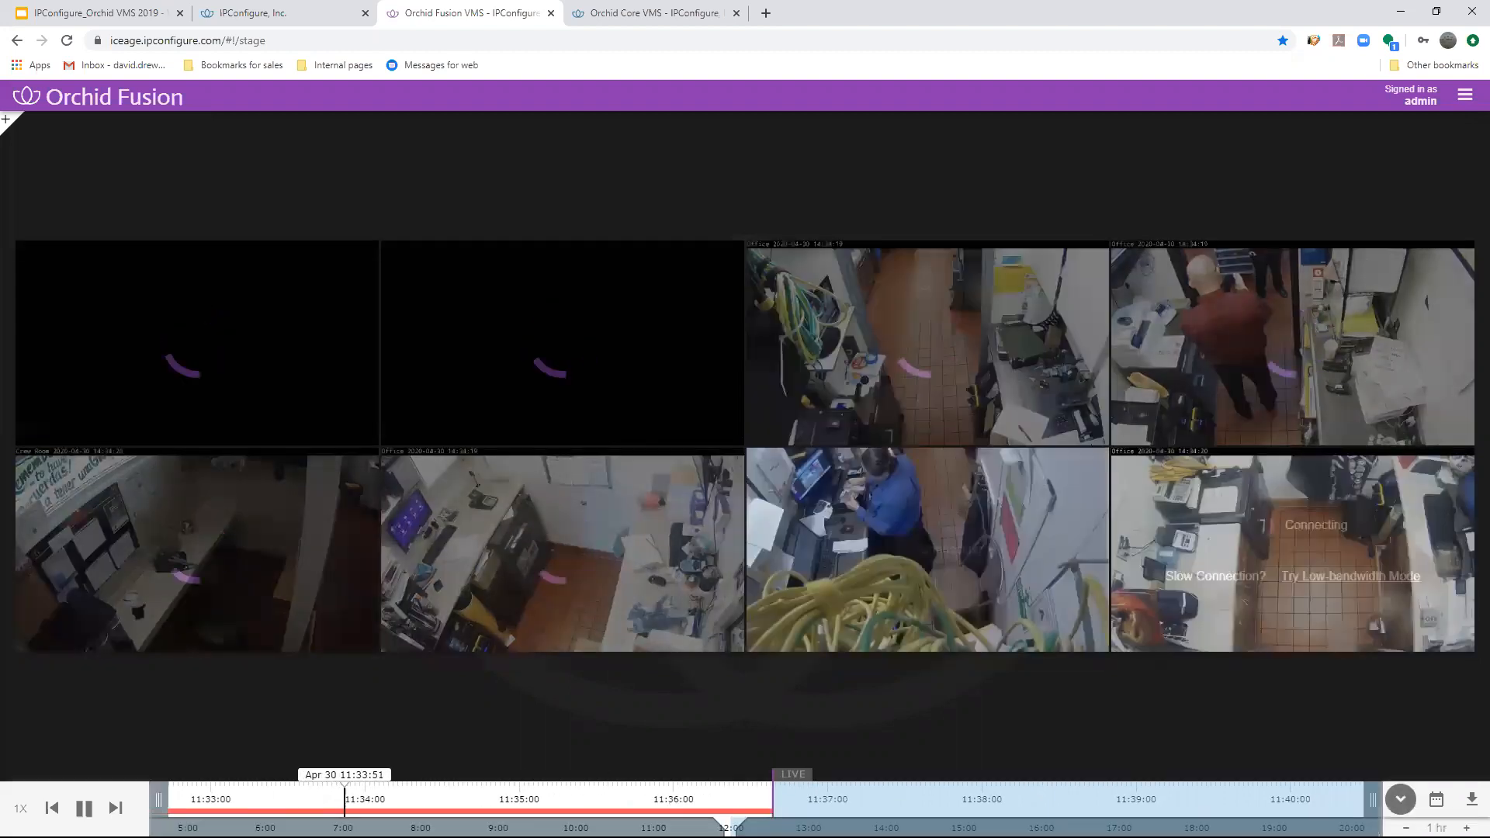
{"action": "left_click_drag", "start_coordinate": [719, 824], "coordinate": [521, 811]}
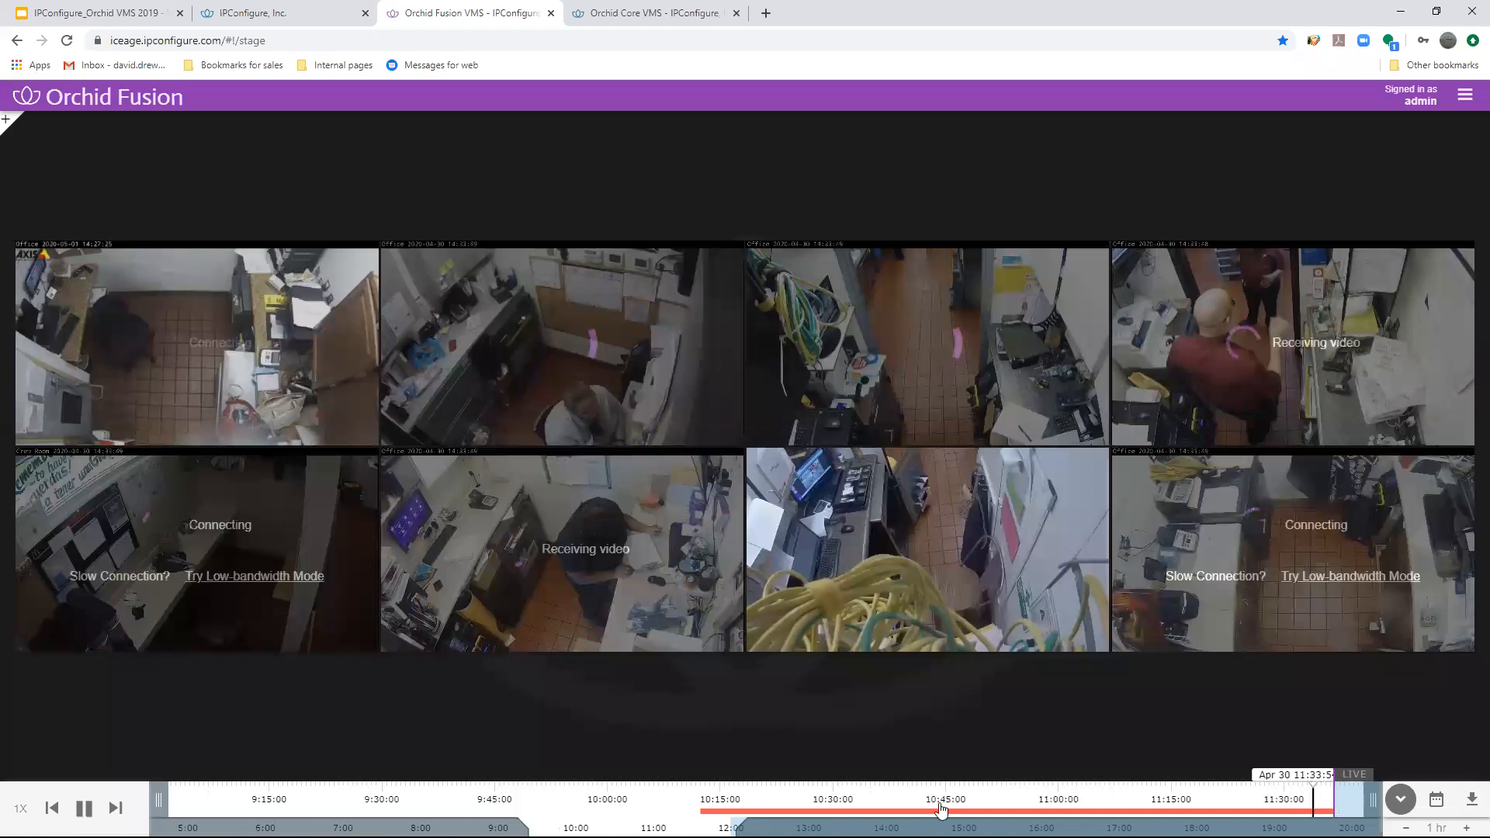
- Open the server list and examine each registered Orchid Core VMS server and its online camera status
{"action": "left_click", "coordinate": [1465, 98]}
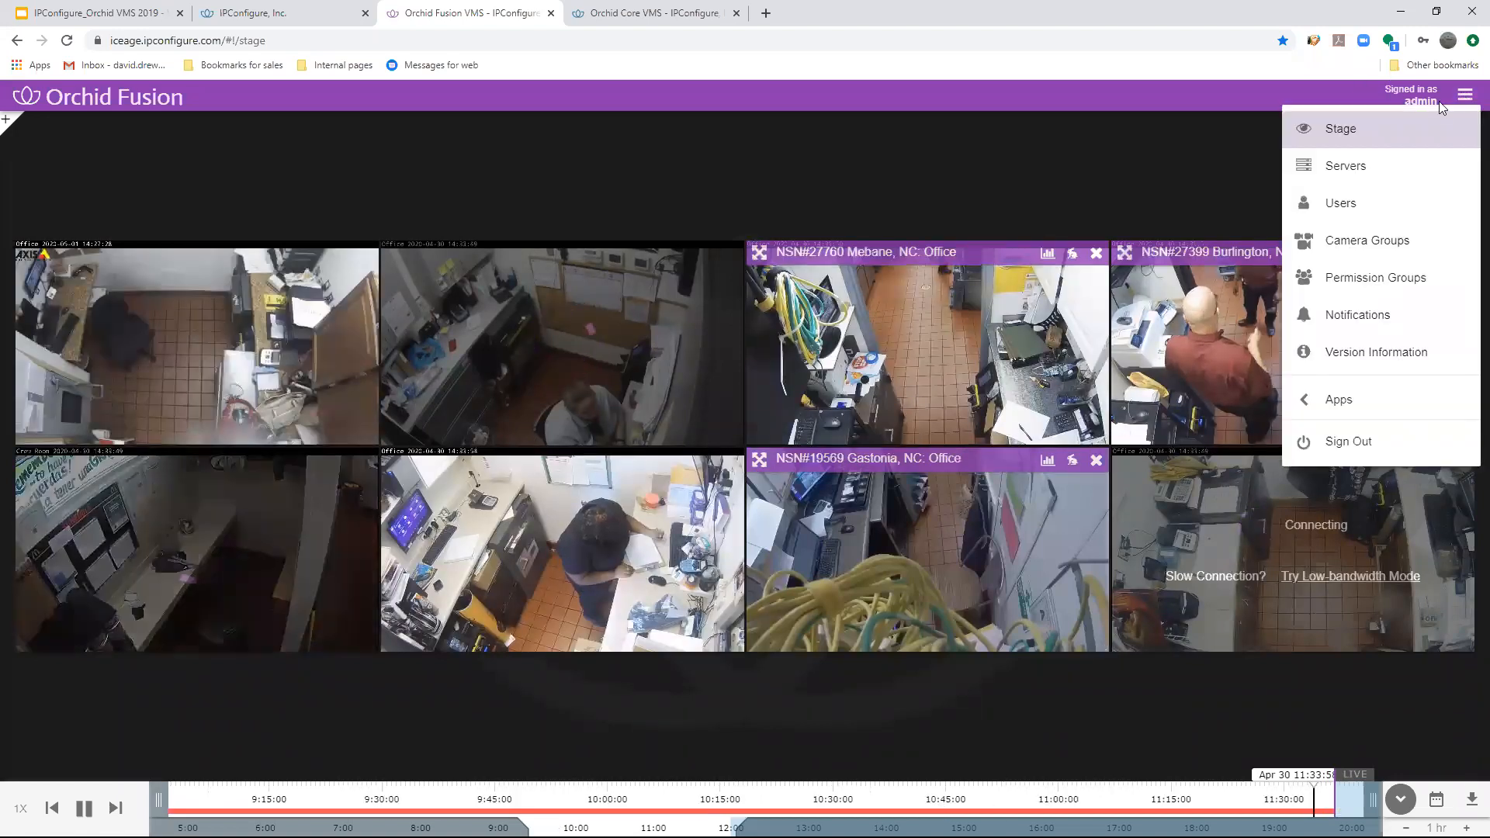
{"action": "left_click", "coordinate": [1334, 168]}
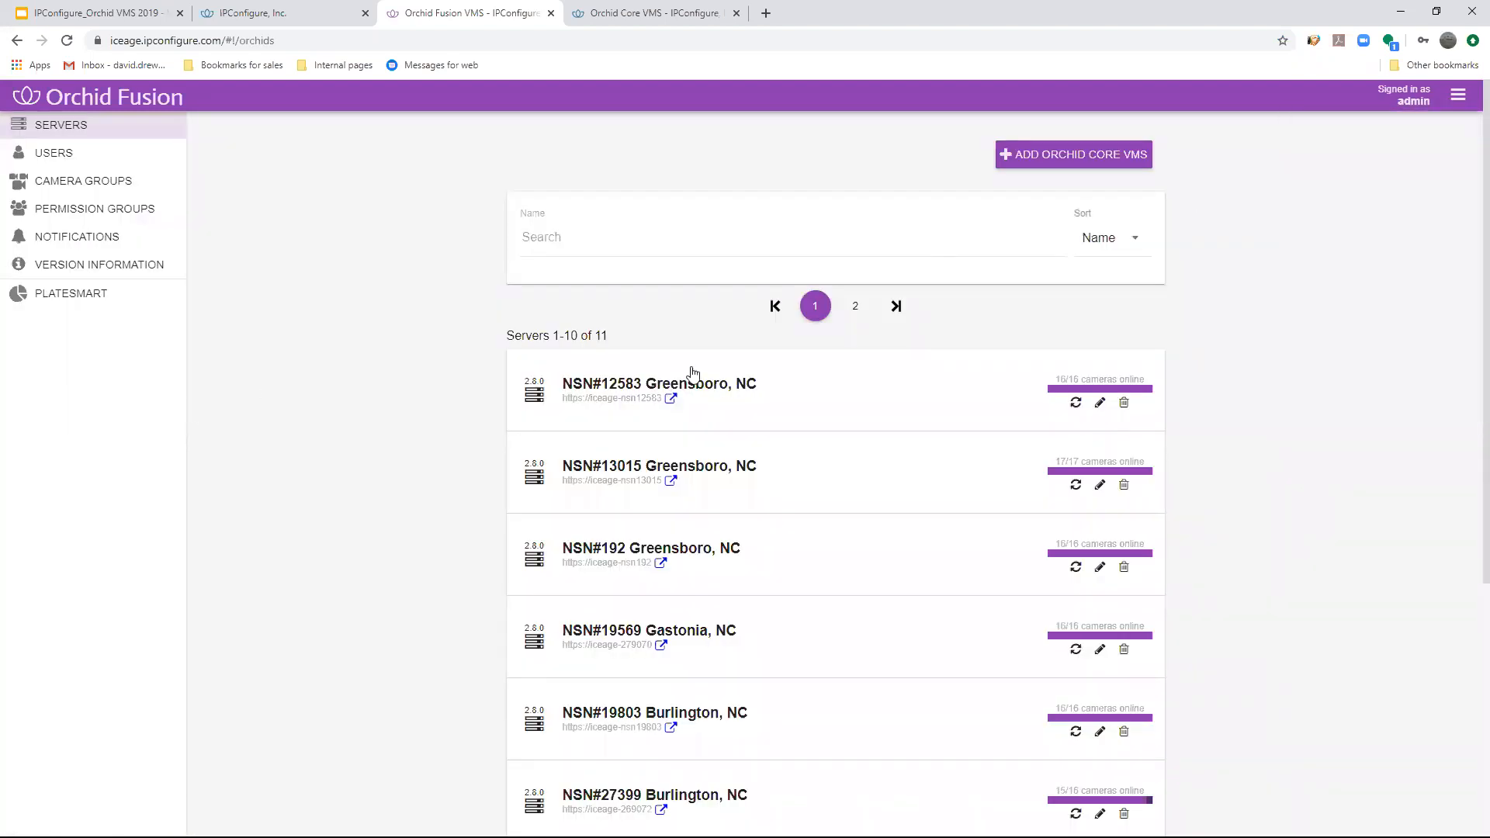
{"action": "scroll", "coordinate": [1263, 524], "scroll_direction": "down", "scroll_amount": 5}
{"action": "scroll", "coordinate": [1259, 587], "scroll_direction": "up", "scroll_amount": 5}
{"action": "scroll", "coordinate": [1260, 582], "scroll_direction": "down", "scroll_amount": 3}
{"action": "scroll", "coordinate": [1261, 572], "scroll_direction": "up", "scroll_amount": 3}
{"action": "scroll", "coordinate": [1133, 392], "scroll_direction": "down", "scroll_amount": 1}
{"action": "scroll", "coordinate": [1082, 403], "scroll_direction": "down", "scroll_amount": 3}
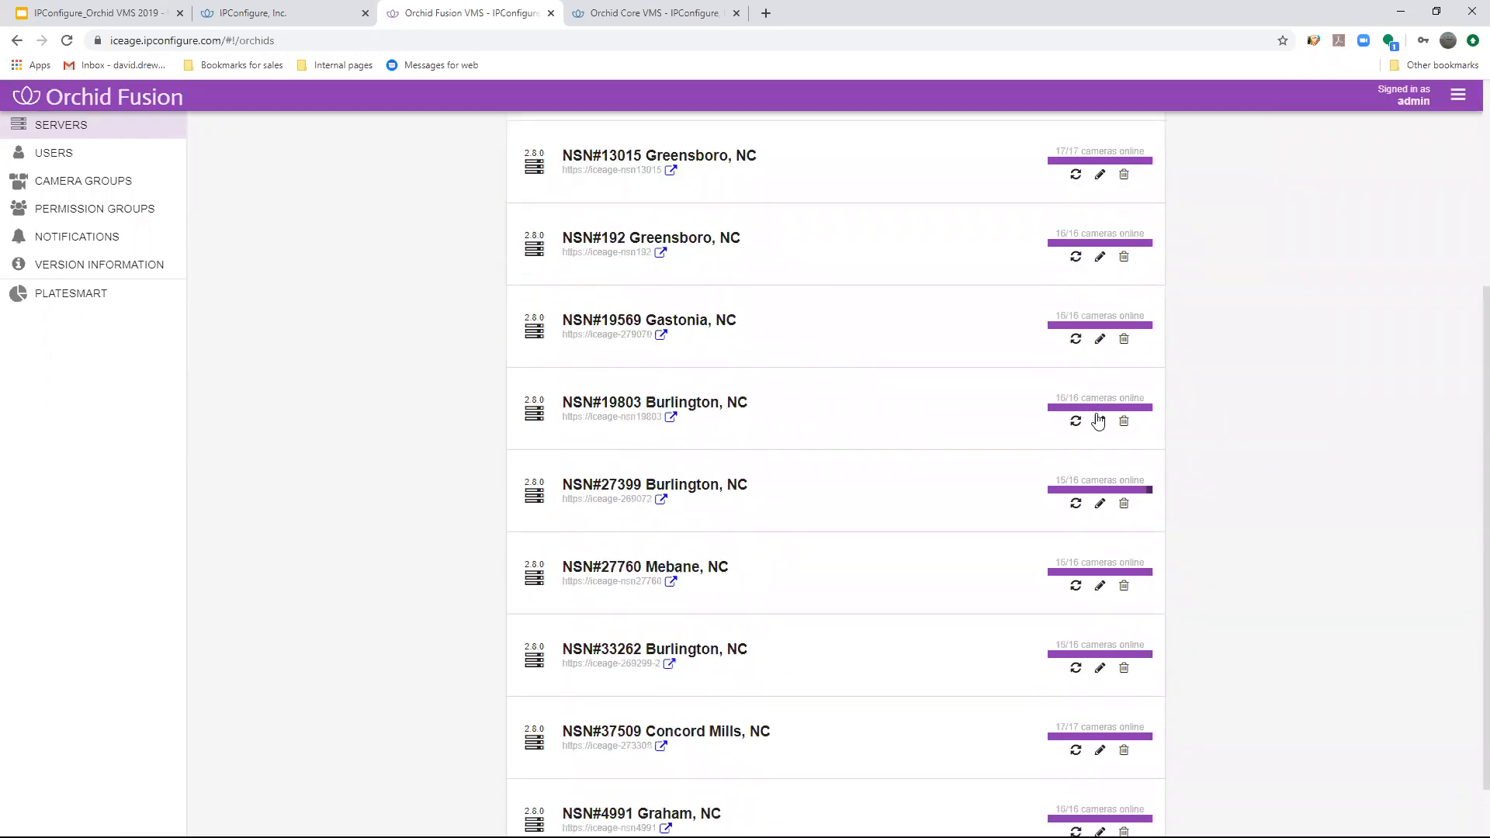
{"action": "scroll", "coordinate": [1097, 420], "scroll_direction": "down", "scroll_amount": 1}
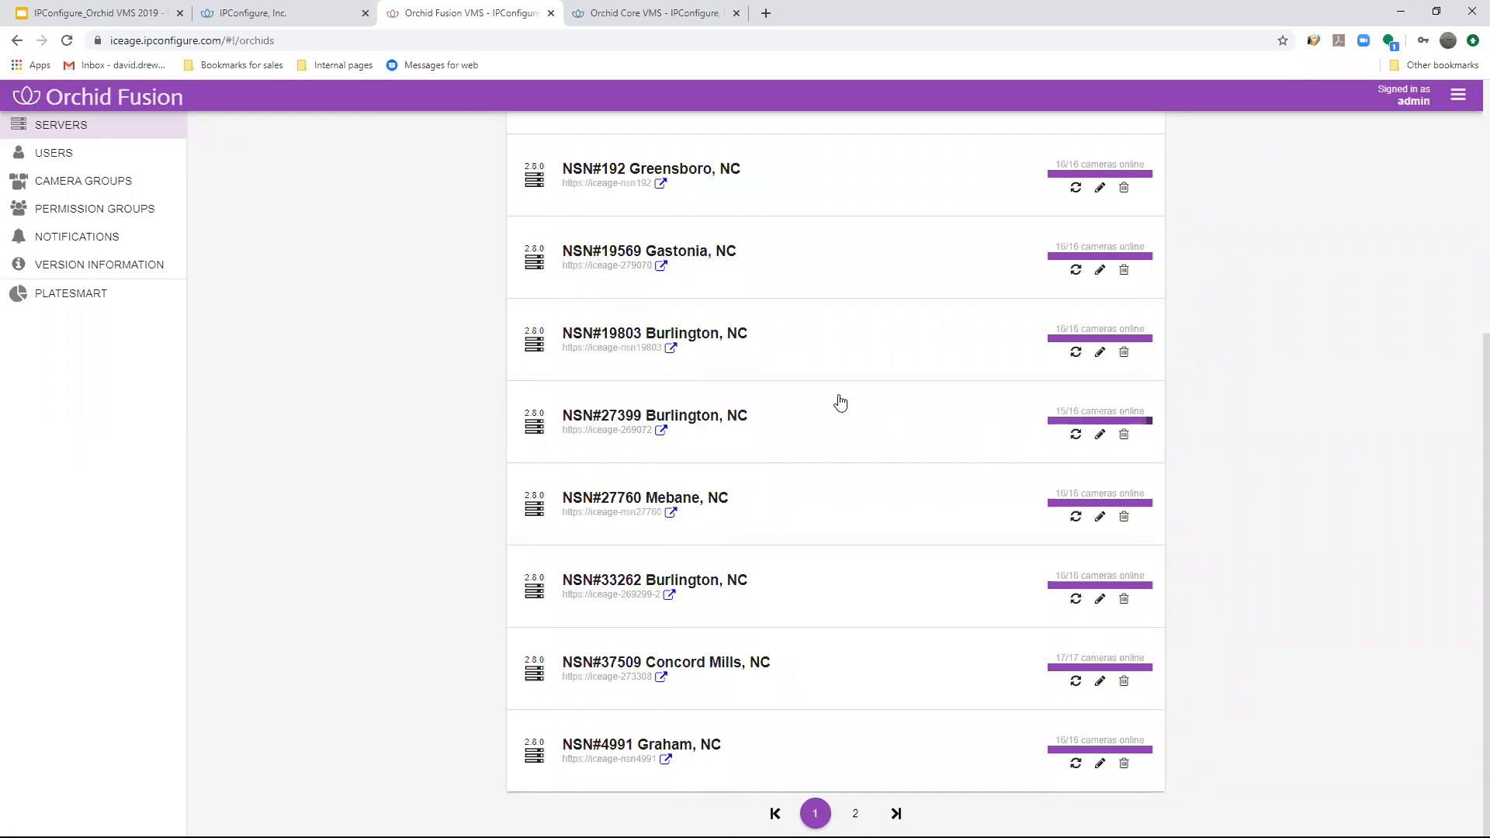
- Open the NSN#27399 Burlington, NC server and look through its camera list for the offline camera
{"action": "left_click", "coordinate": [1067, 415]}
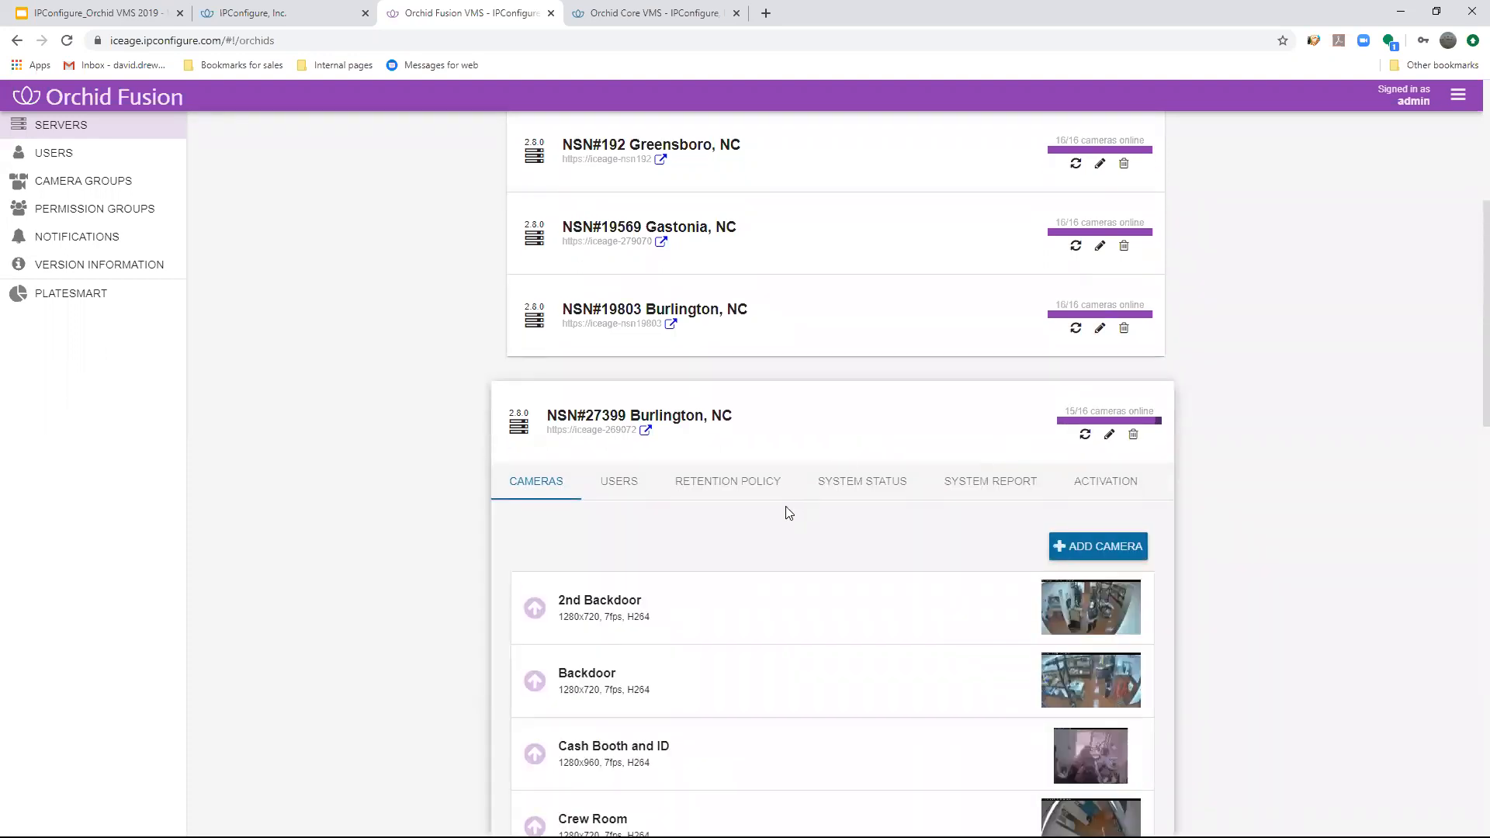
{"action": "scroll", "coordinate": [802, 520], "scroll_direction": "down", "scroll_amount": 5}
{"action": "scroll", "coordinate": [802, 533], "scroll_direction": "down", "scroll_amount": 6}
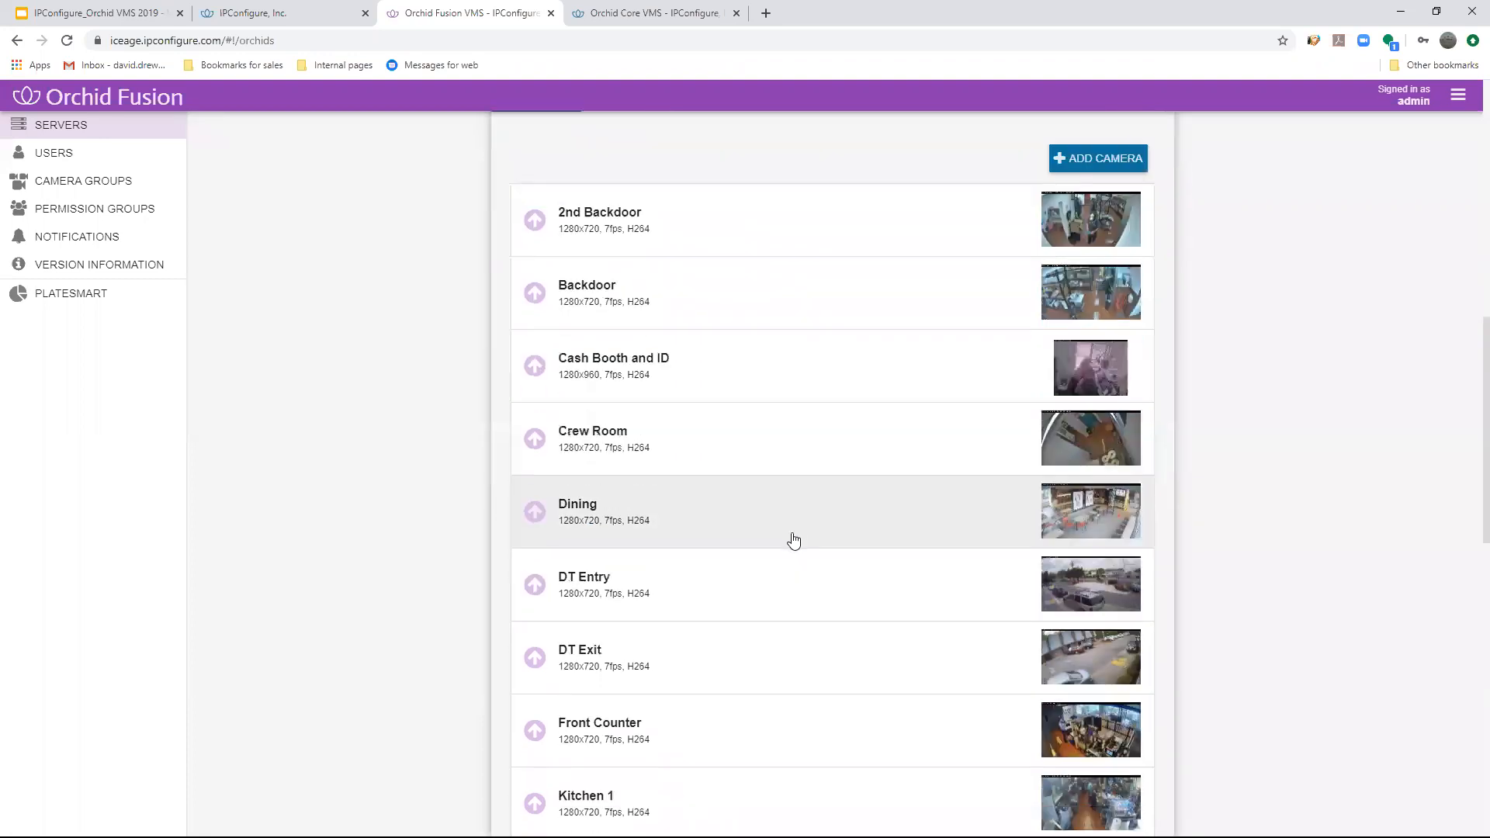
{"action": "scroll", "coordinate": [792, 548], "scroll_direction": "down", "scroll_amount": 5}
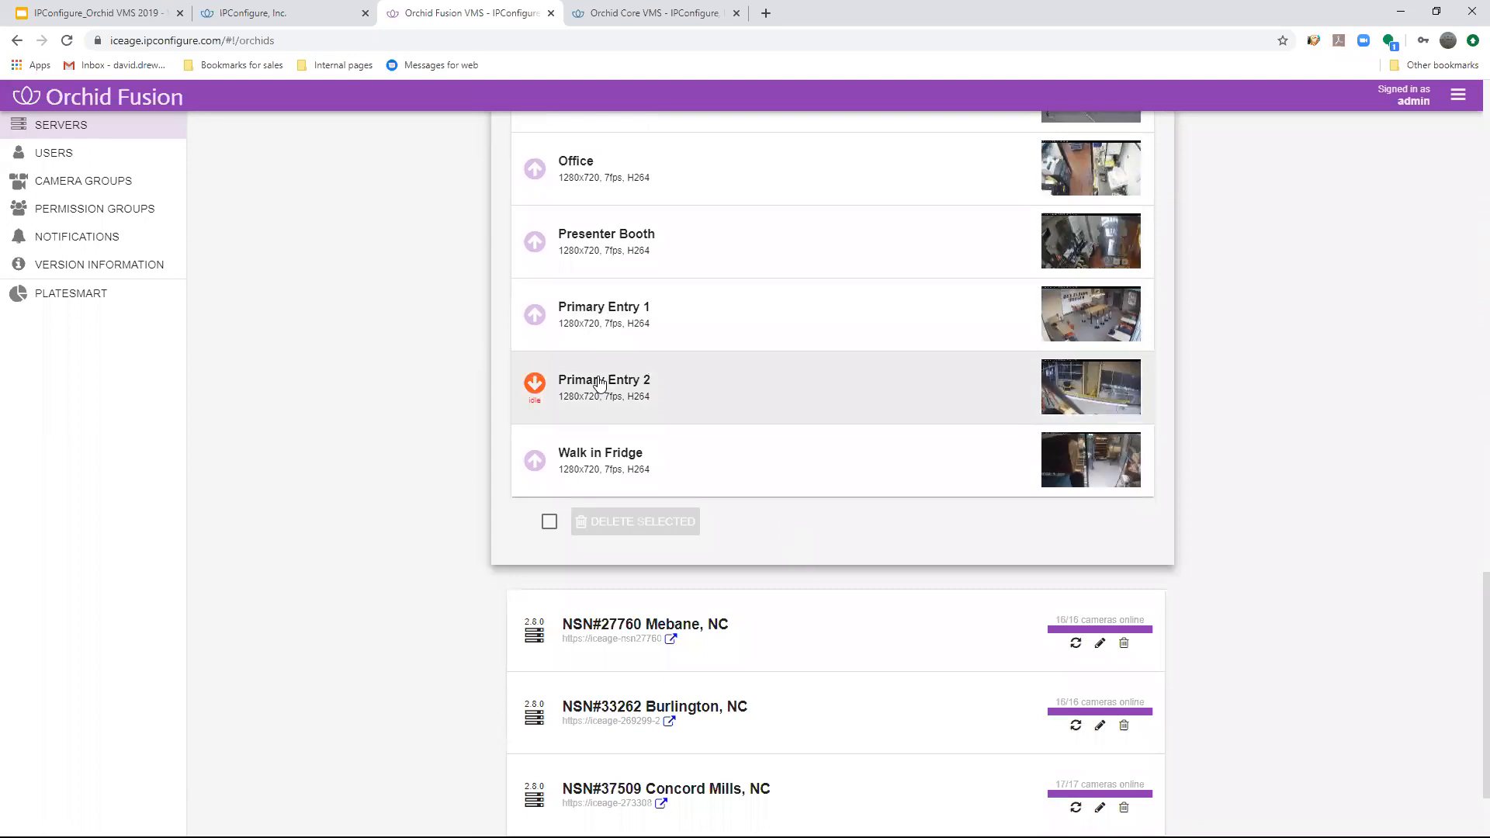
- Open the Primary Entry 2 camera's details and examine its camera information, streams and recovery actions
{"action": "left_click", "coordinate": [674, 399]}
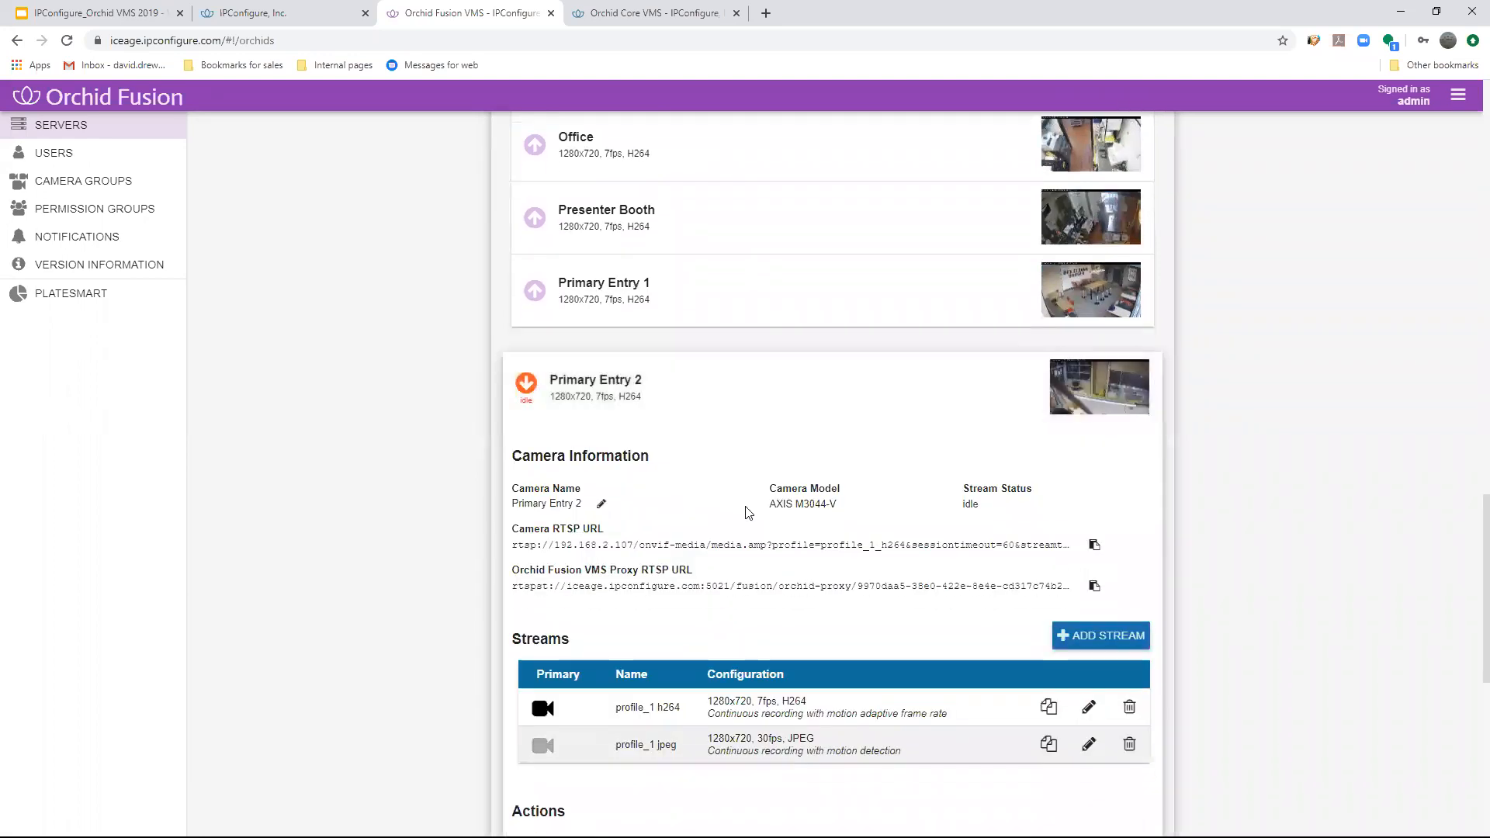
{"action": "scroll", "coordinate": [764, 512], "scroll_direction": "down", "scroll_amount": 1}
{"action": "scroll", "coordinate": [769, 514], "scroll_direction": "up", "scroll_amount": 5}
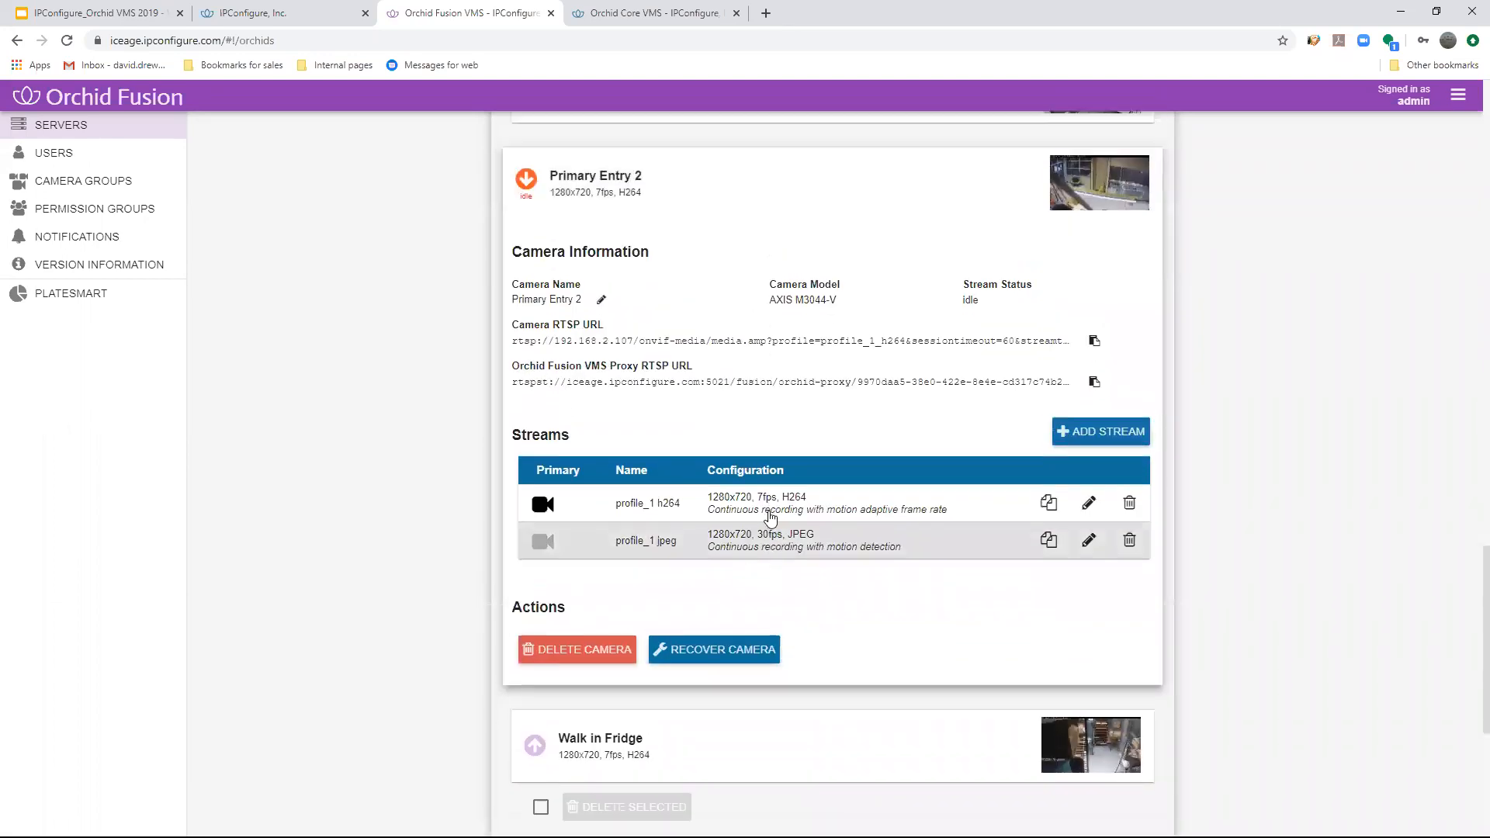
{"action": "scroll", "coordinate": [781, 593], "scroll_direction": "down", "scroll_amount": 4}
{"action": "scroll", "coordinate": [789, 562], "scroll_direction": "up", "scroll_amount": 15}
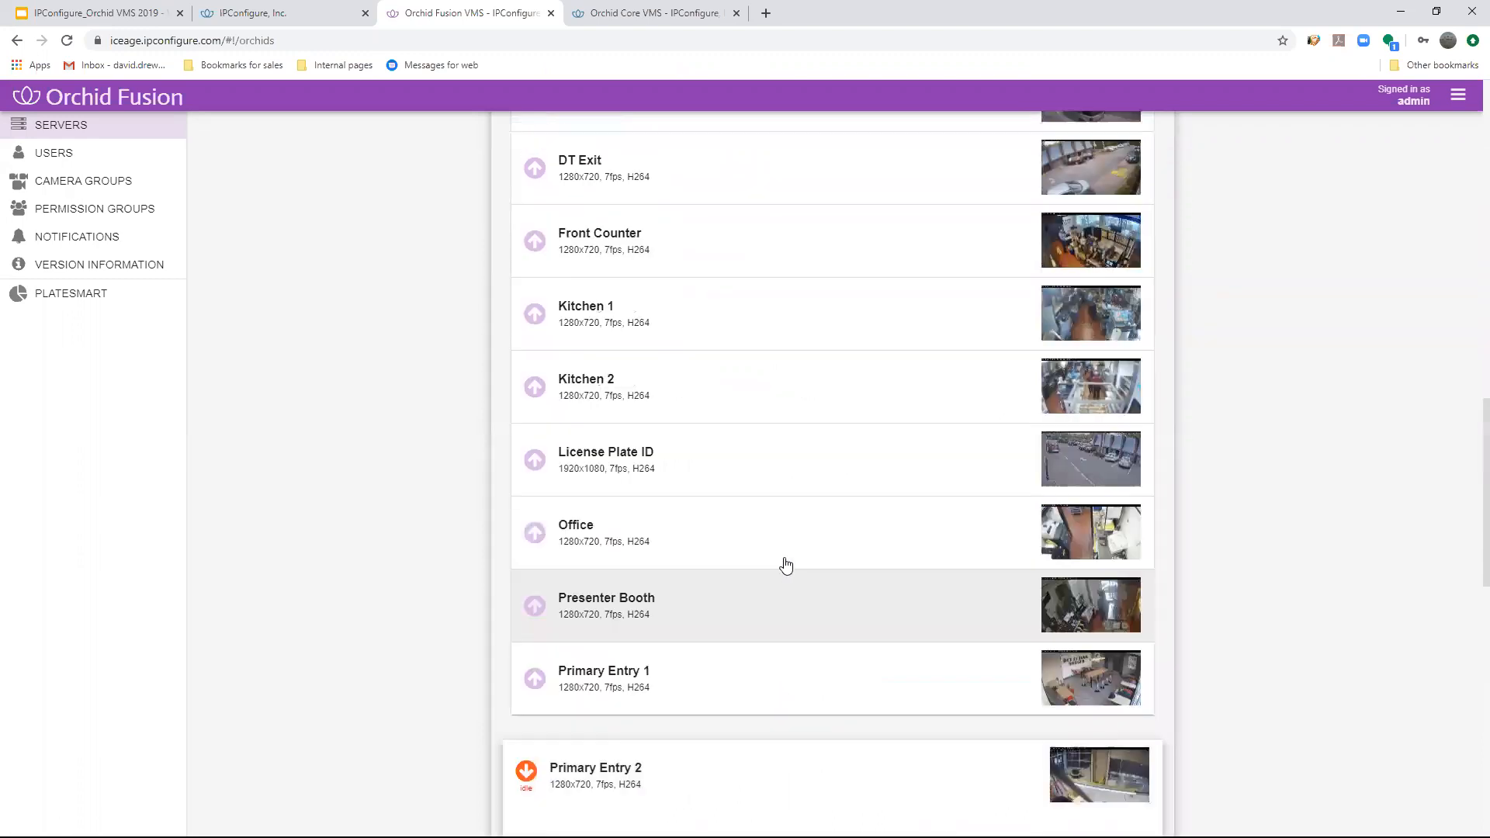
{"action": "scroll", "coordinate": [733, 502], "scroll_direction": "down", "scroll_amount": 8}
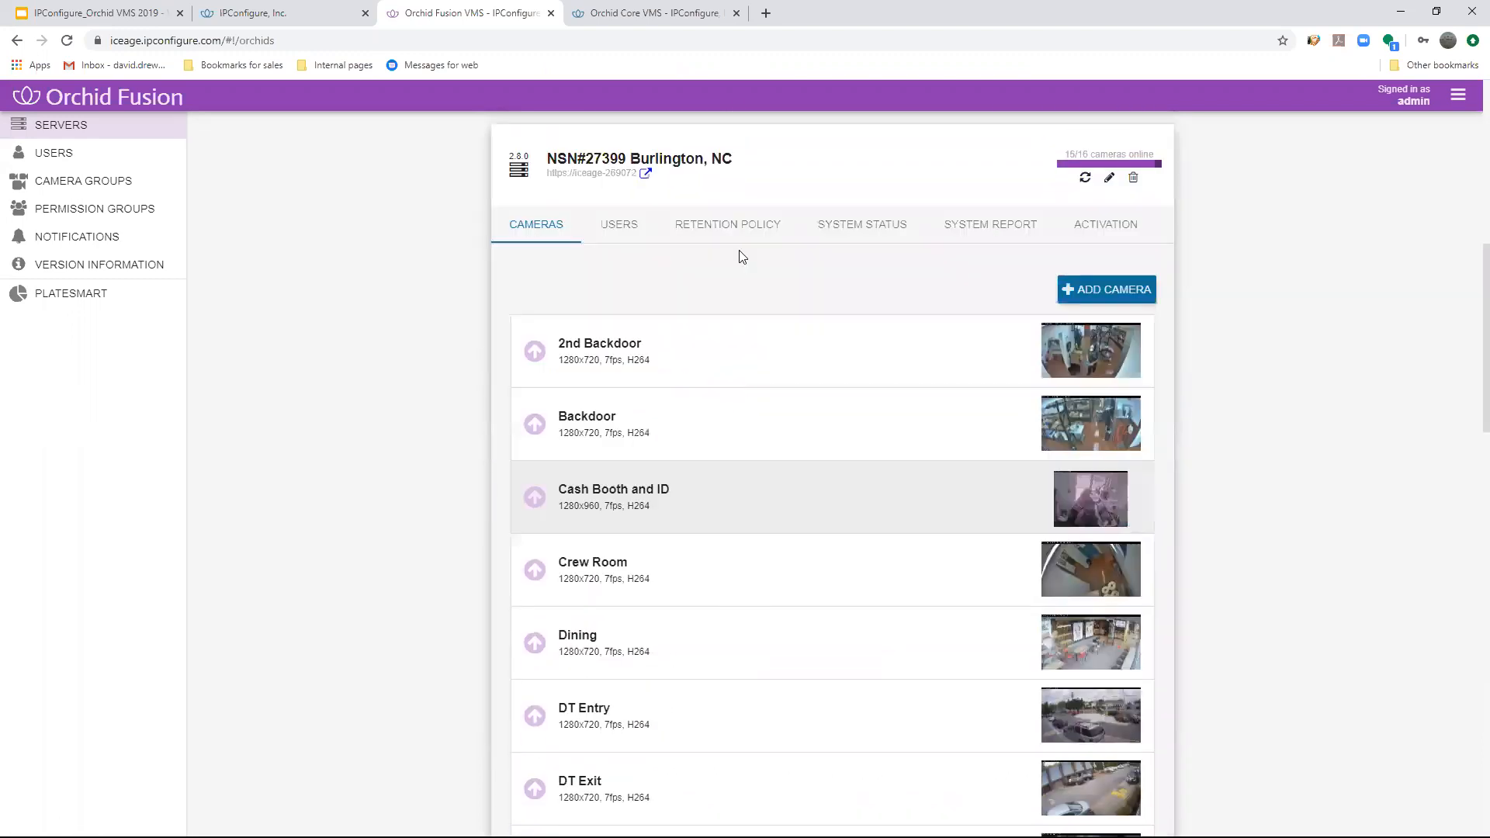
- Examine the NSN#27399 server's disk utilization and active stream status, and view its user accounts
{"action": "left_click", "coordinate": [863, 230]}
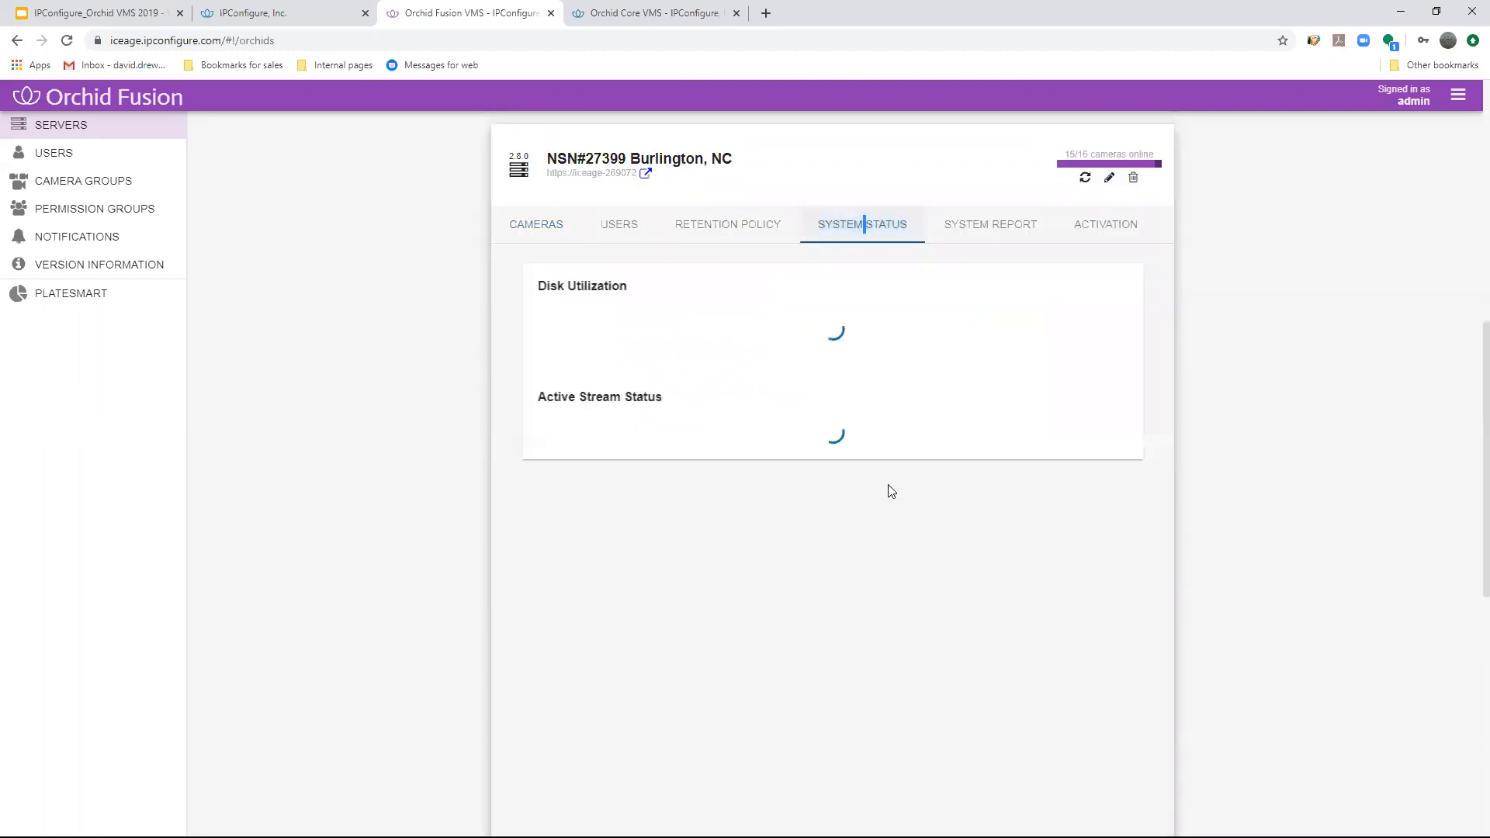
{"action": "scroll", "coordinate": [1103, 524], "scroll_direction": "down", "scroll_amount": 7}
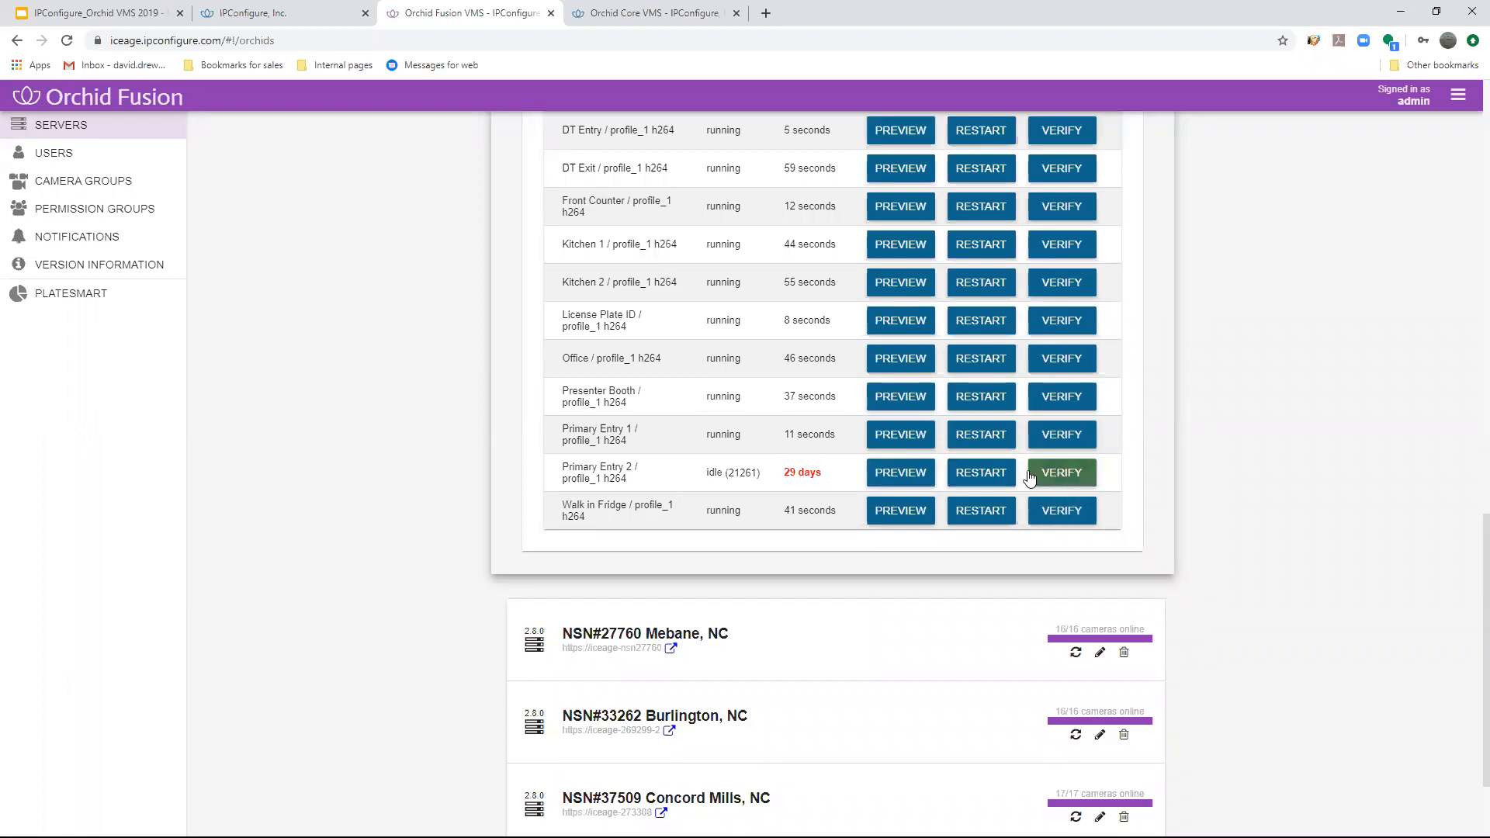
{"action": "left_click_drag", "start_coordinate": [830, 475], "coordinate": [772, 476]}
{"action": "left_click", "coordinate": [599, 471]}
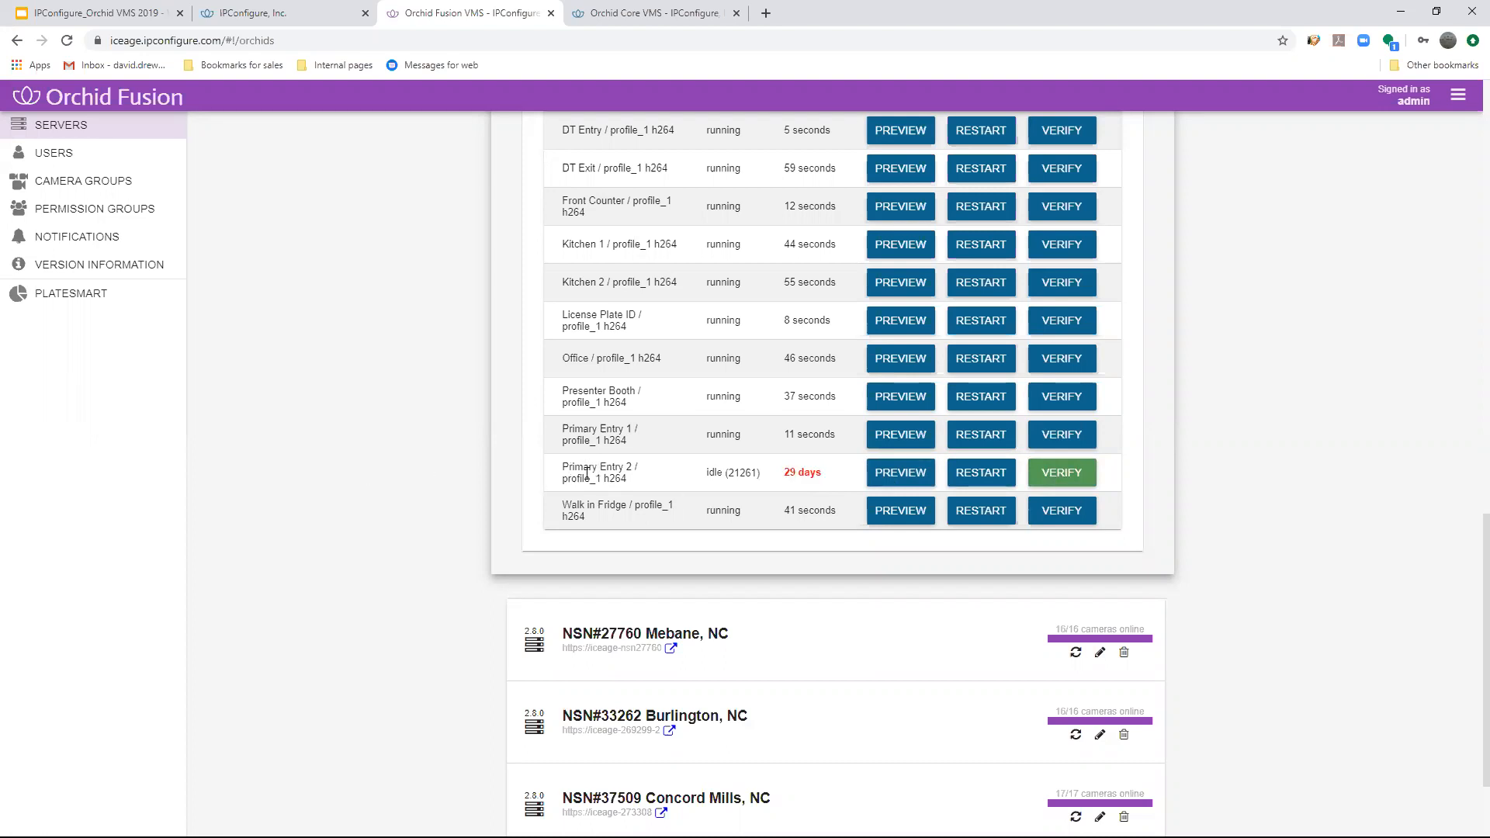
{"action": "scroll", "coordinate": [801, 496], "scroll_direction": "up", "scroll_amount": 15}
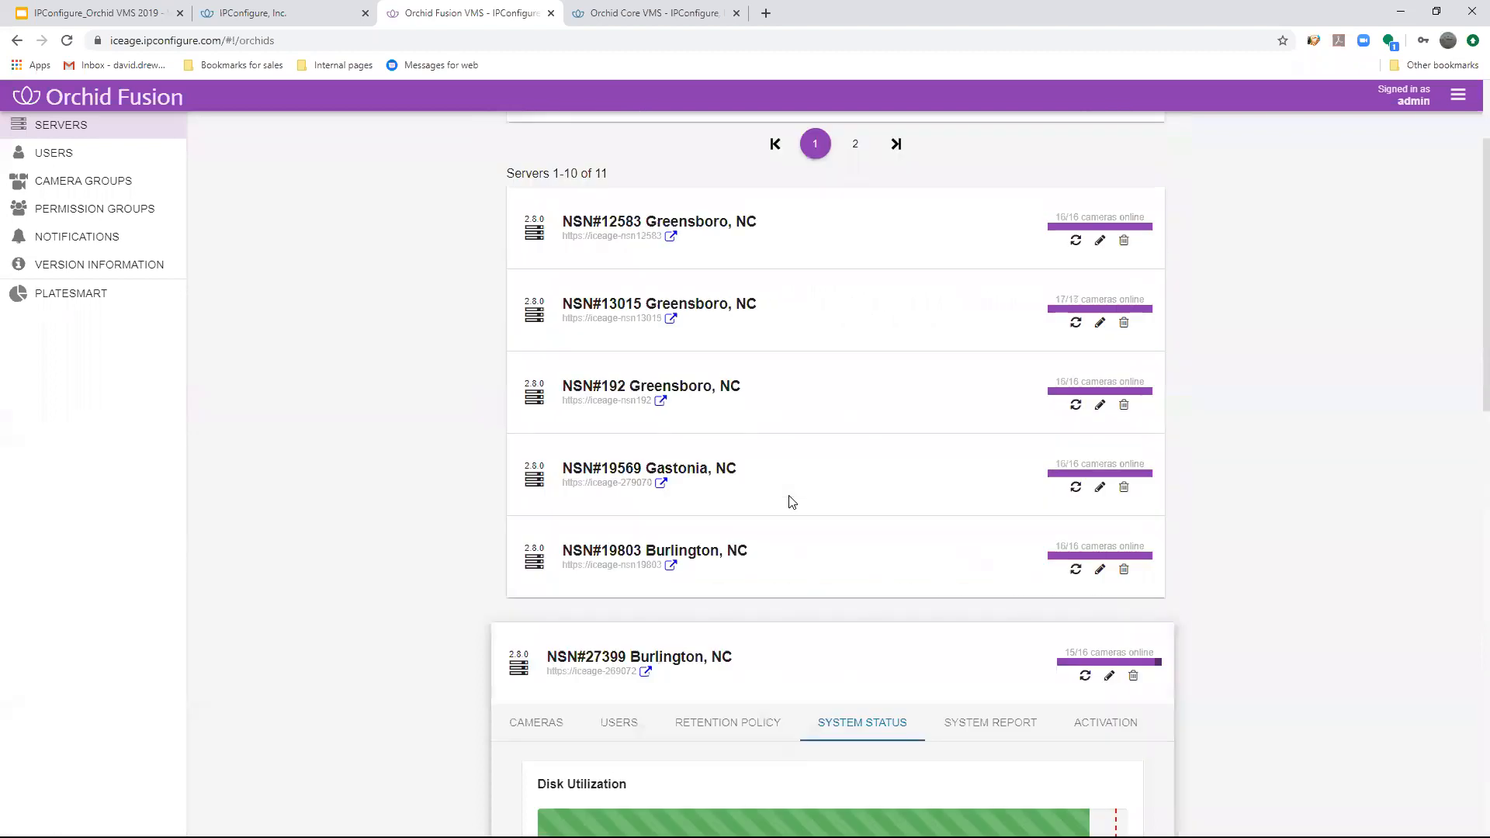
{"action": "scroll", "coordinate": [792, 502], "scroll_direction": "down", "scroll_amount": 7}
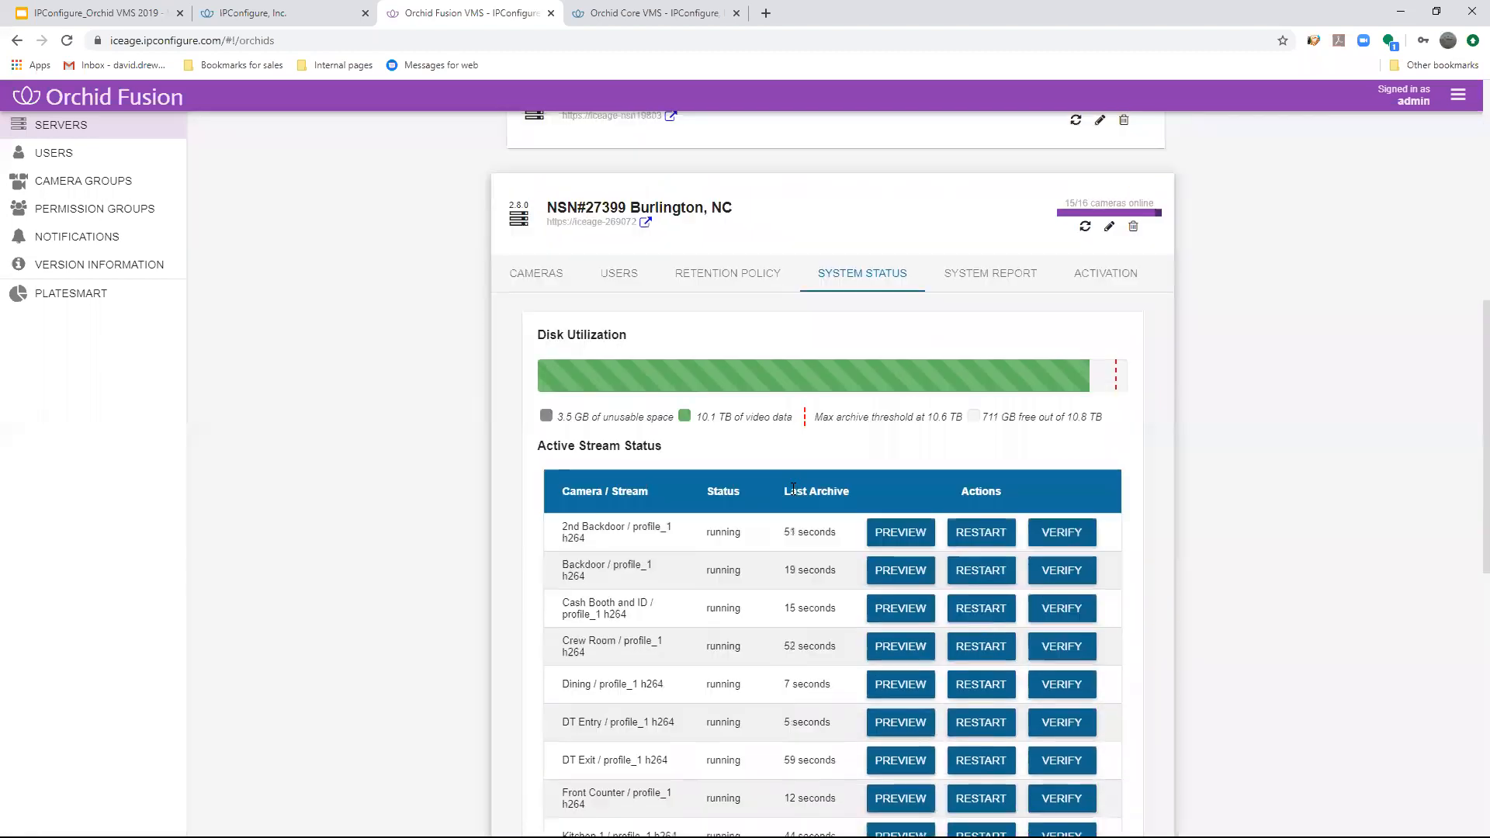
{"action": "scroll", "coordinate": [960, 512], "scroll_direction": "up", "scroll_amount": 3}
{"action": "left_click", "coordinate": [606, 456]}
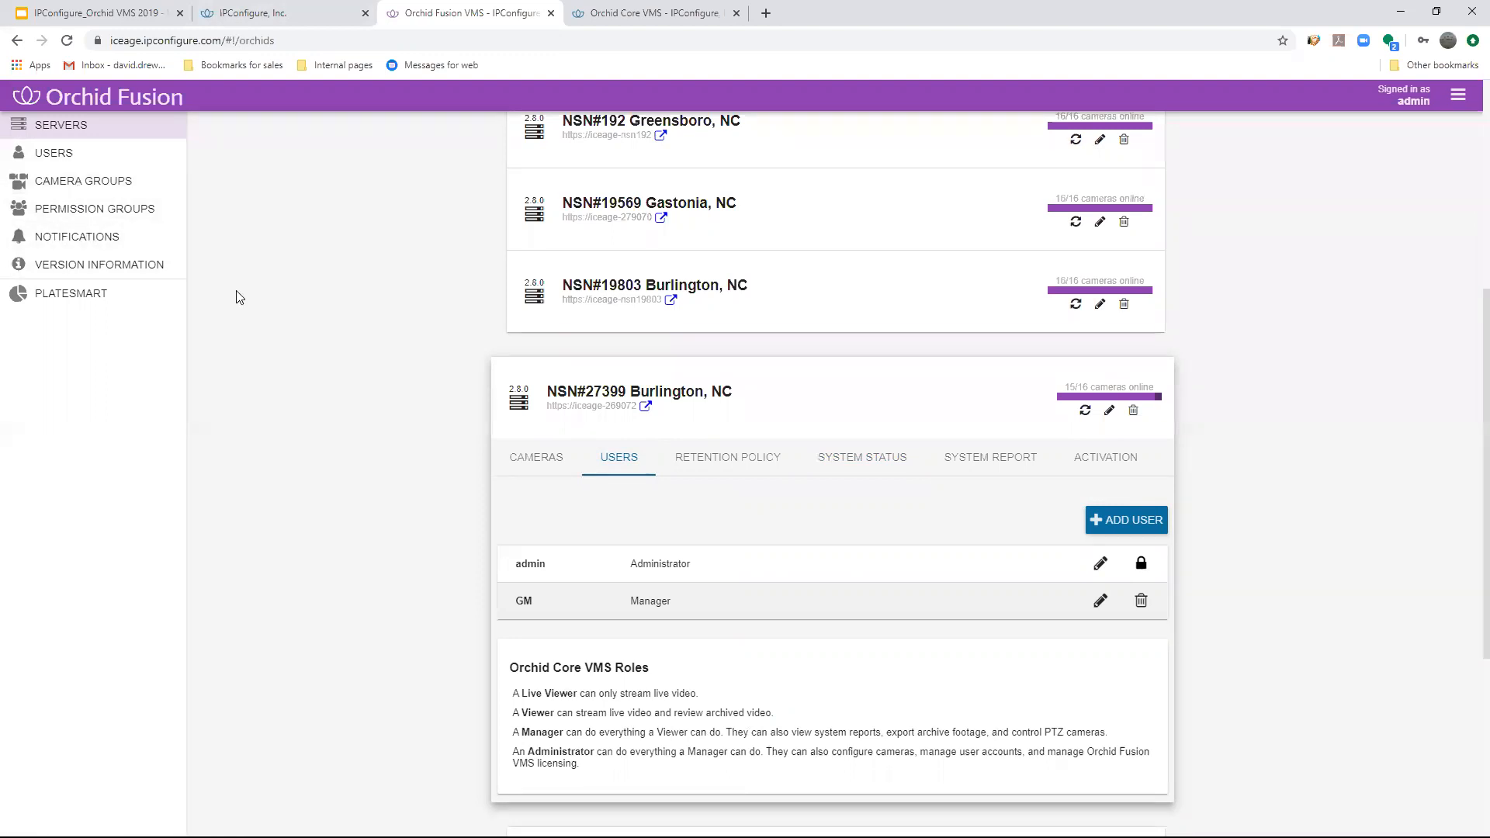
- Start a new notification whose Camera Unreachable trigger requires 30 minutes online before another notification is sent
{"action": "left_click", "coordinate": [85, 238]}
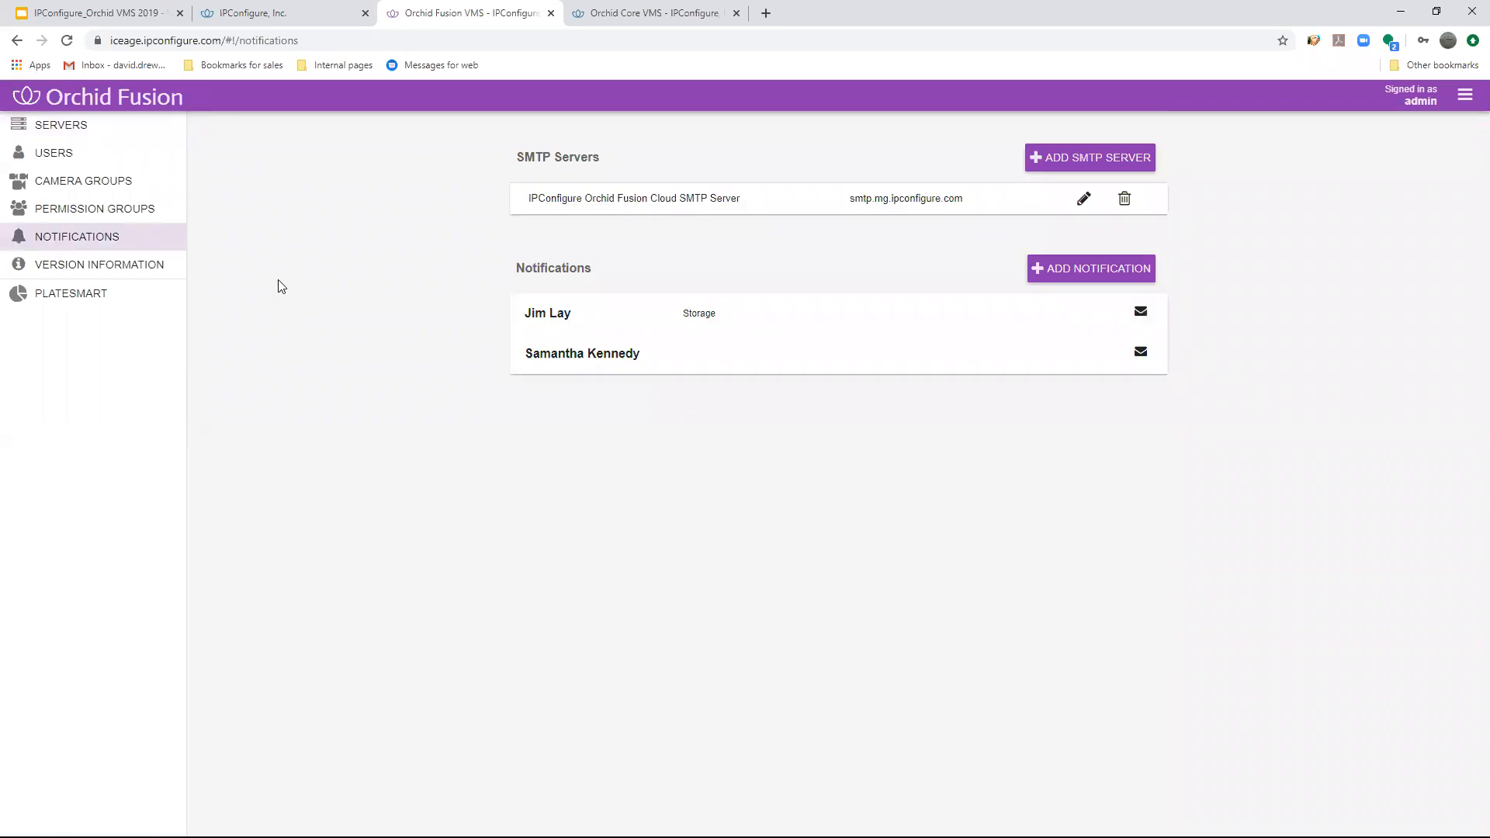
{"action": "left_click", "coordinate": [1071, 275]}
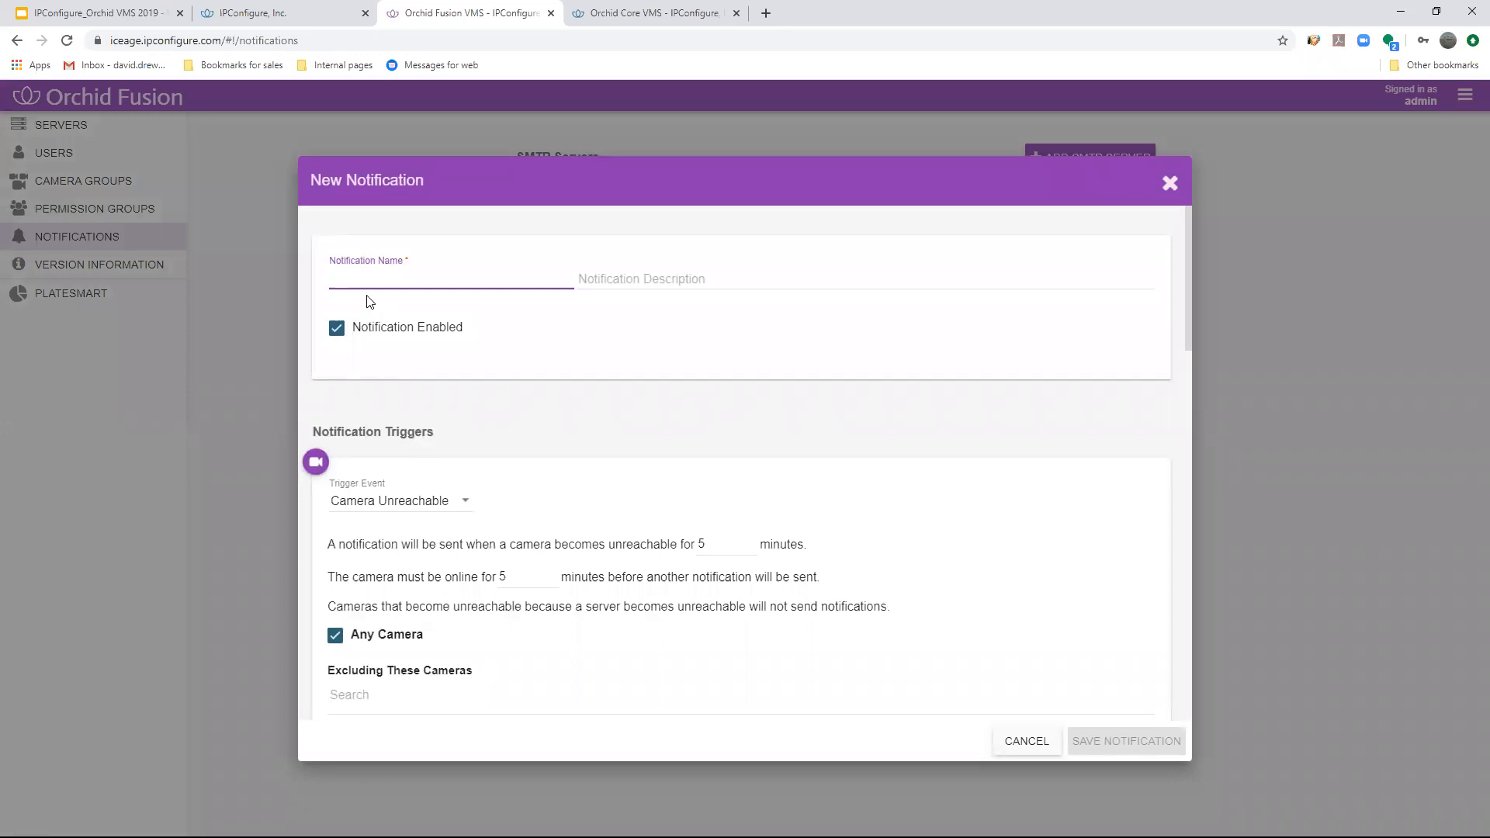
{"action": "left_click", "coordinate": [419, 500]}
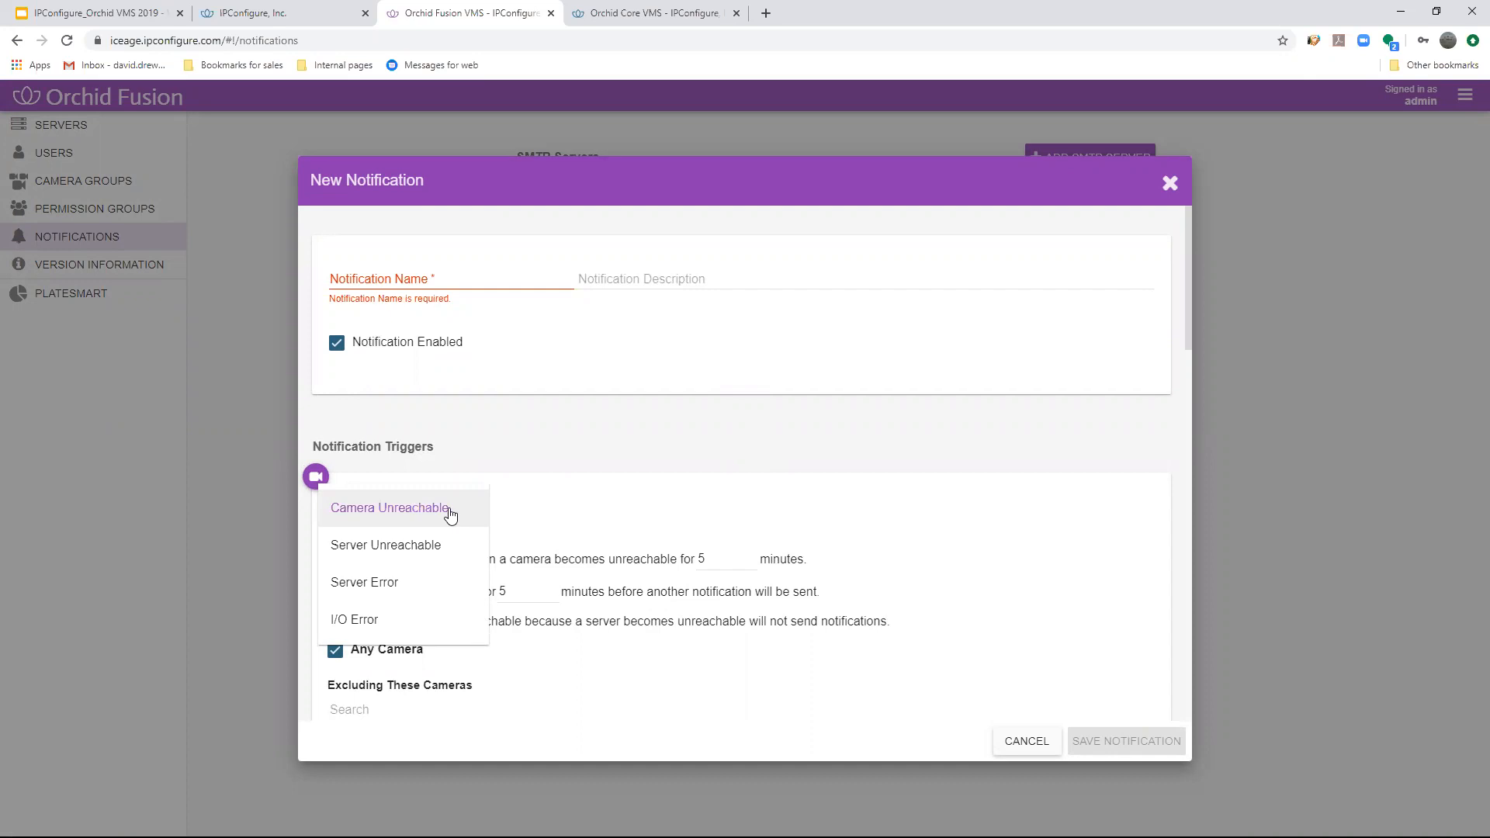
{"action": "left_click", "coordinate": [590, 503]}
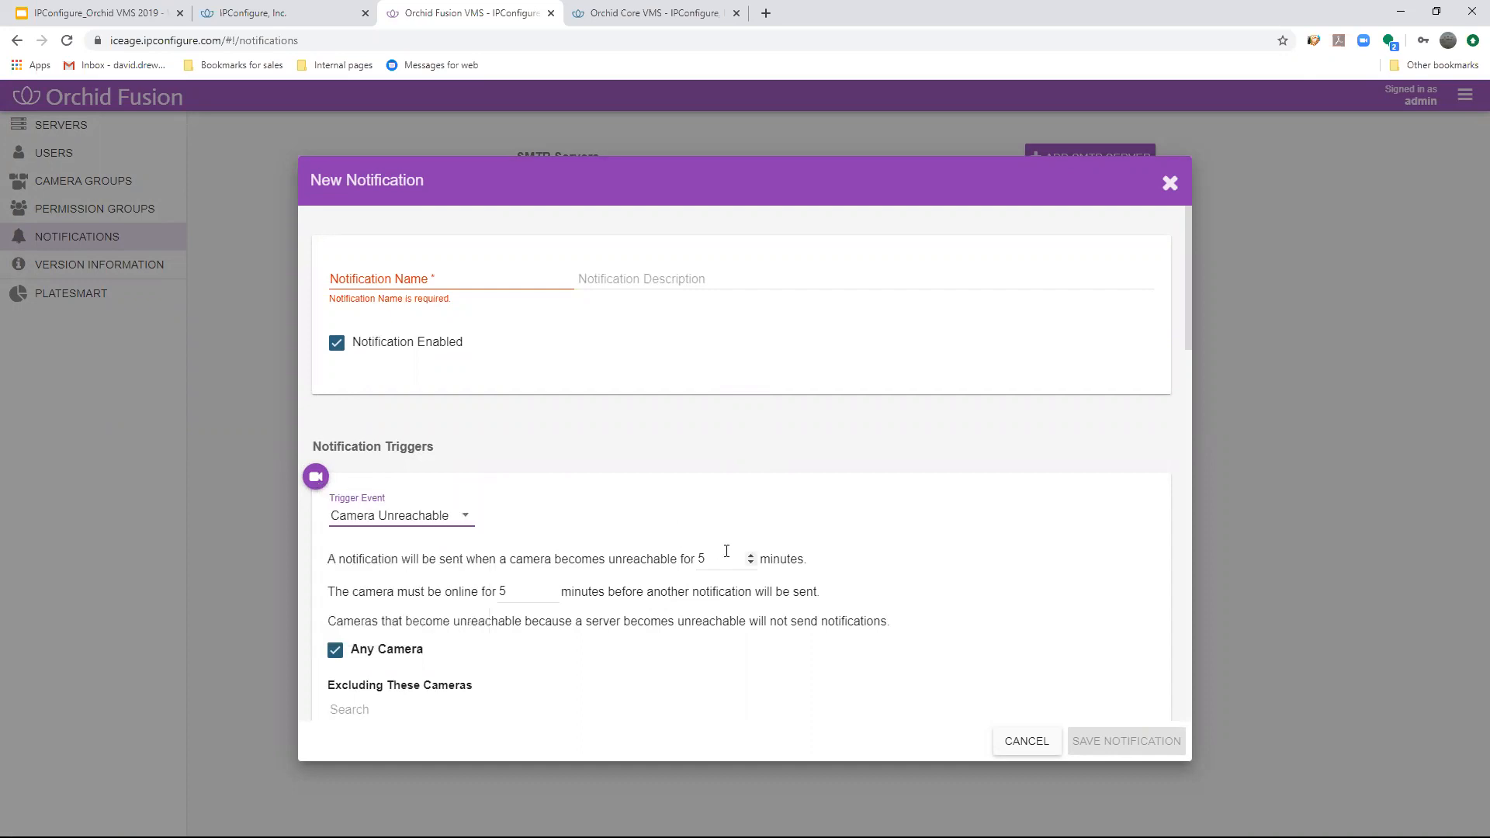
{"action": "left_click_drag", "start_coordinate": [721, 554], "coordinate": [679, 554]}
{"action": "left_click_drag", "start_coordinate": [540, 596], "coordinate": [489, 594]}
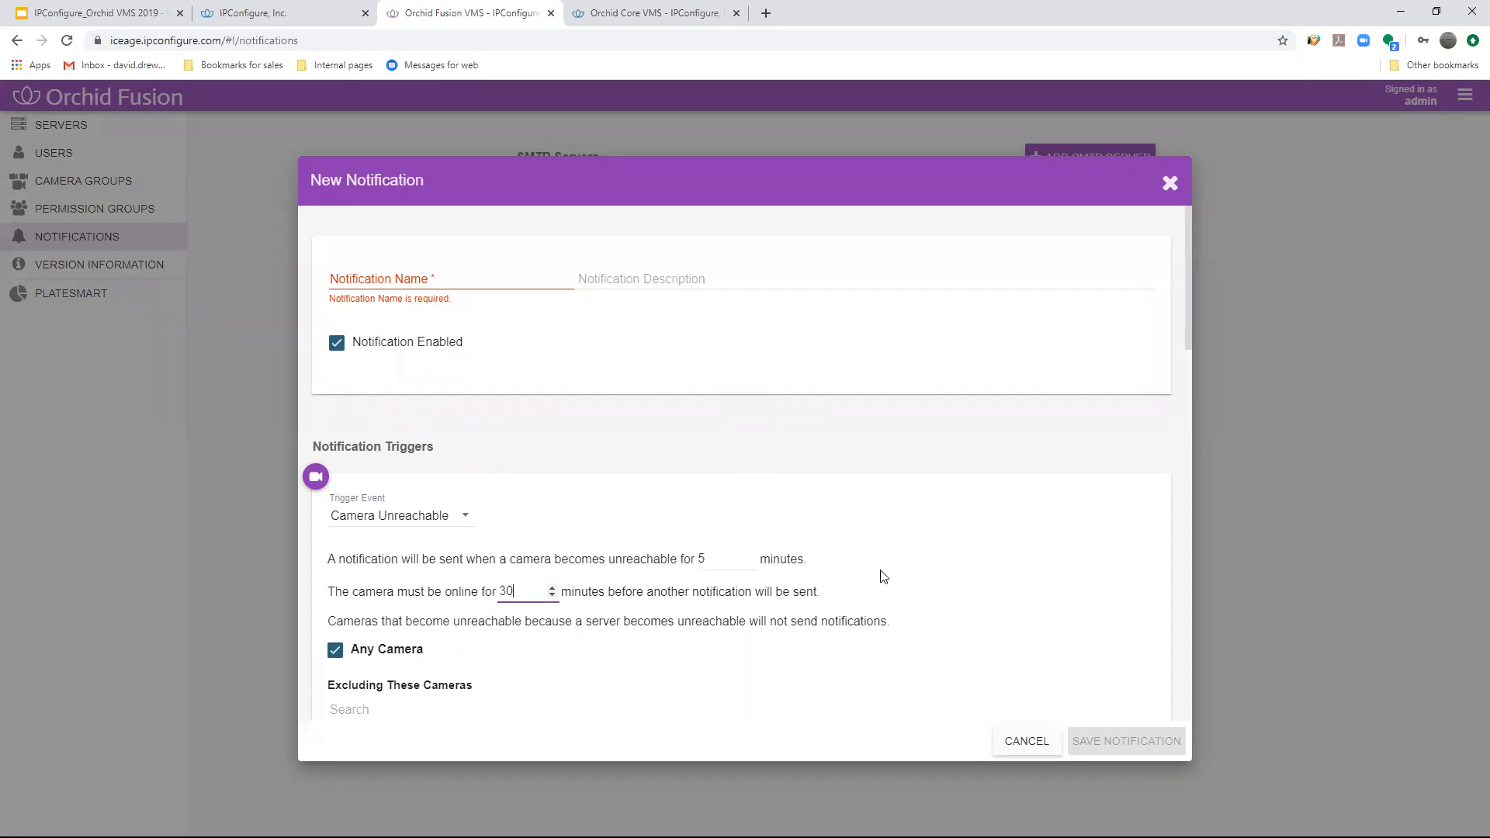
{"action": "left_click", "coordinate": [994, 597]}
- Limit the Camera Unreachable trigger to specific cameras, view the selectable cameras, and set it back to any camera
{"action": "left_click", "coordinate": [335, 649]}
{"action": "scroll", "coordinate": [387, 613], "scroll_direction": "down", "scroll_amount": 2}
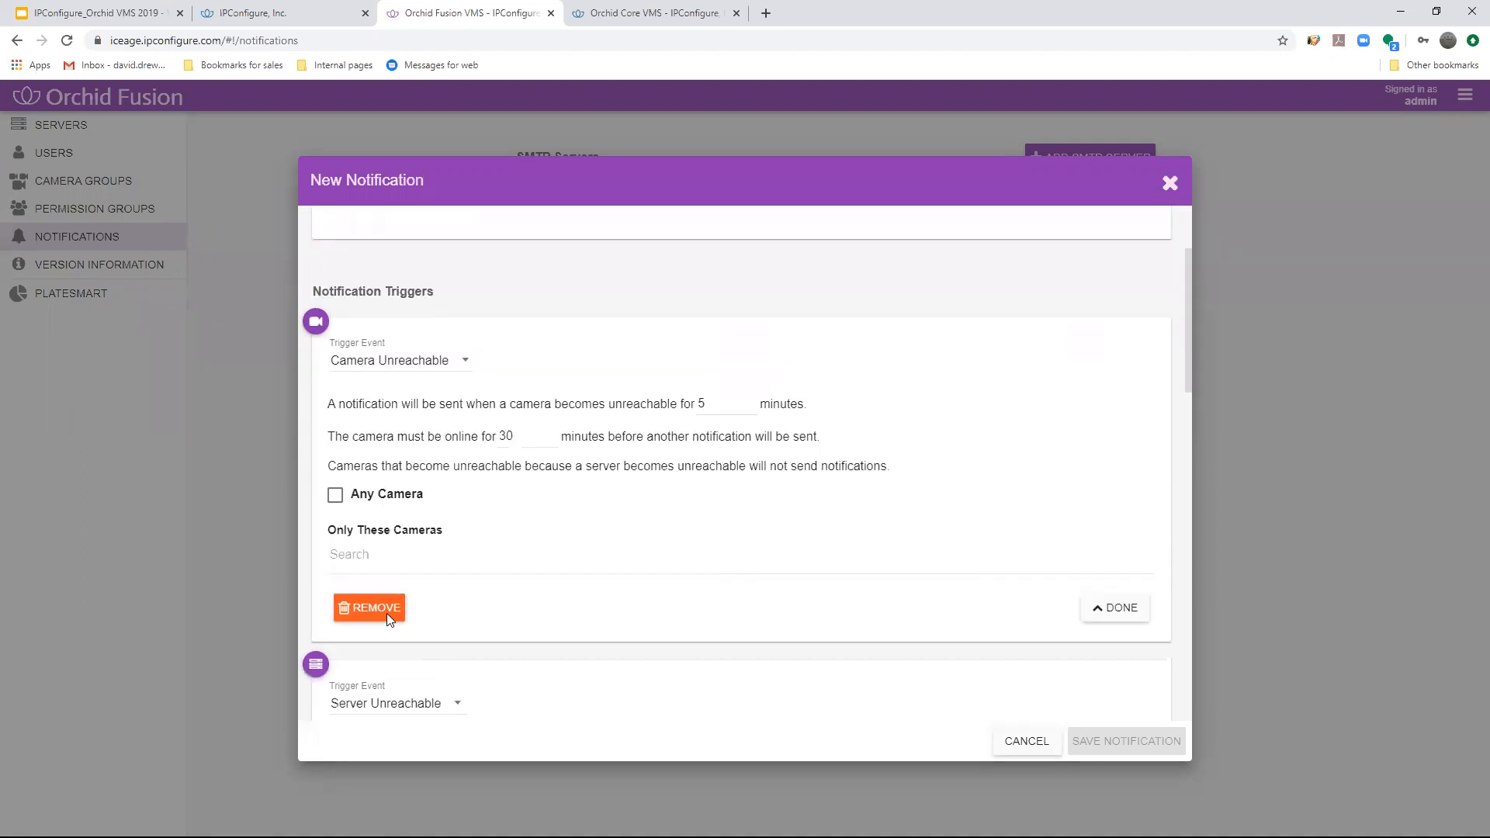
{"action": "scroll", "coordinate": [543, 644], "scroll_direction": "down", "scroll_amount": 3}
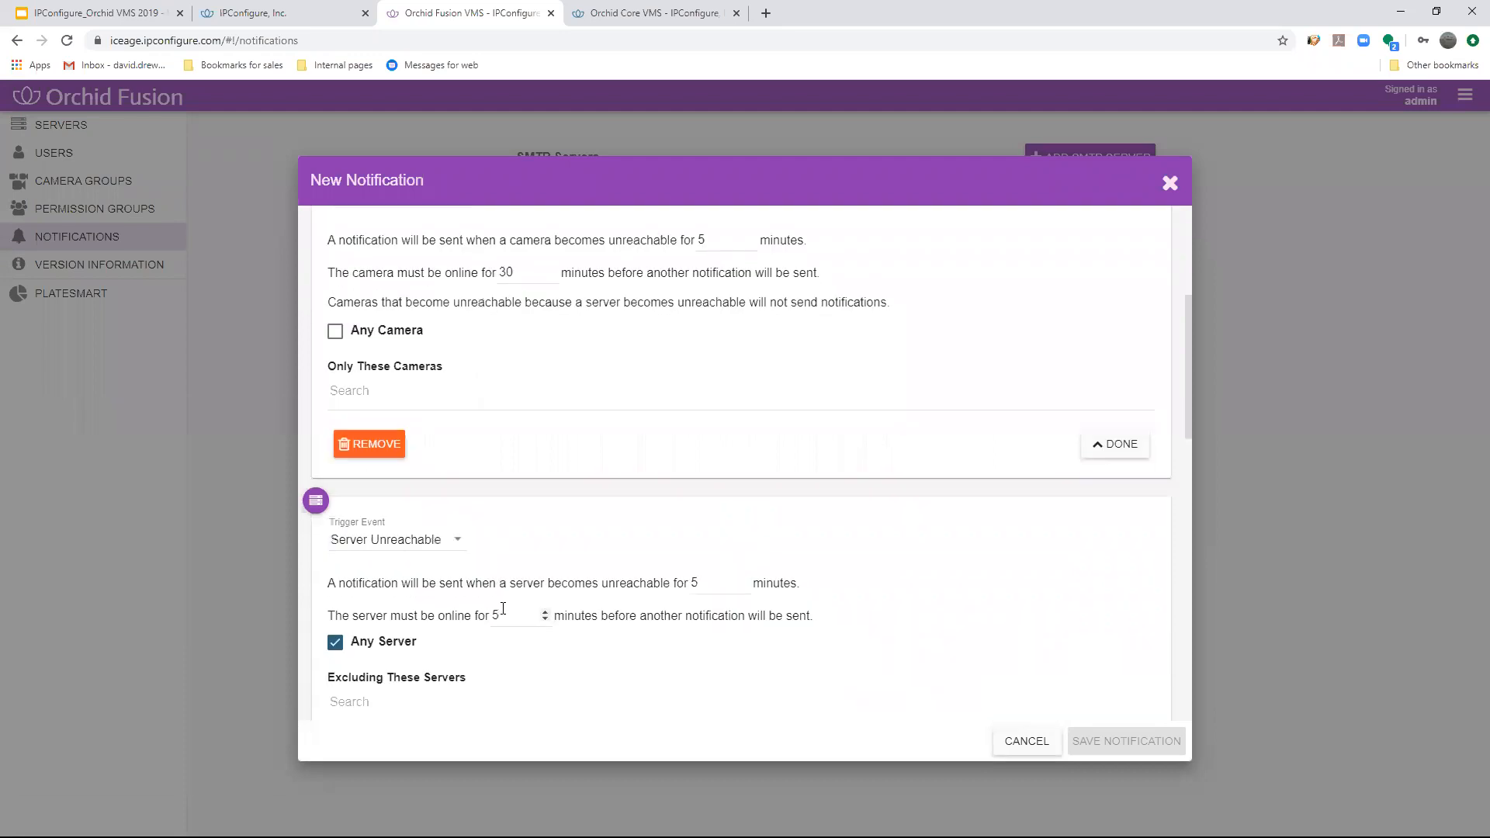
{"action": "scroll", "coordinate": [500, 582], "scroll_direction": "up", "scroll_amount": 3}
{"action": "scroll", "coordinate": [492, 552], "scroll_direction": "down", "scroll_amount": 3}
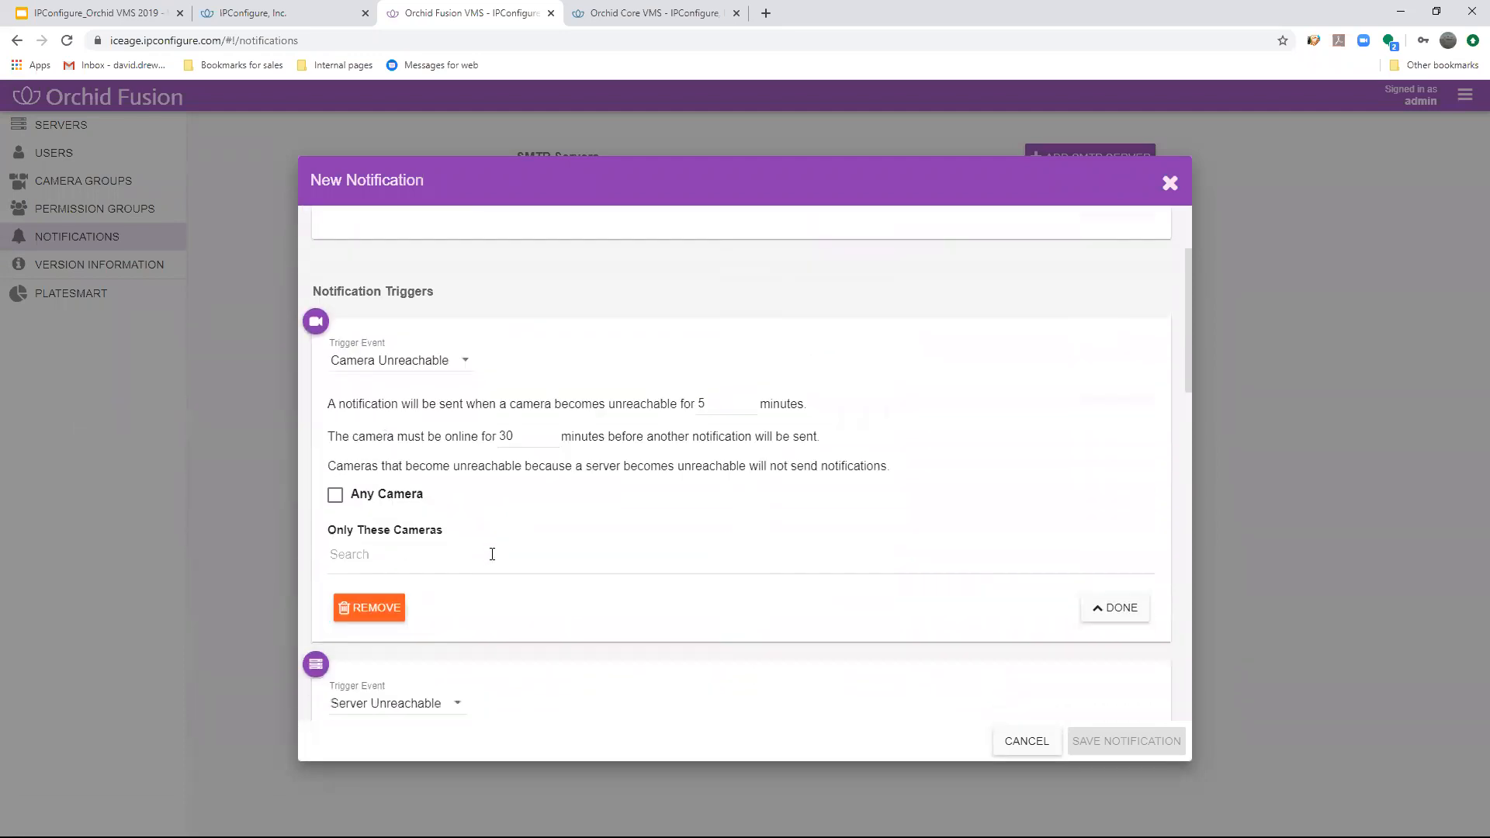
{"action": "scroll", "coordinate": [426, 495], "scroll_direction": "up", "scroll_amount": 1}
{"action": "left_click", "coordinate": [448, 554]}
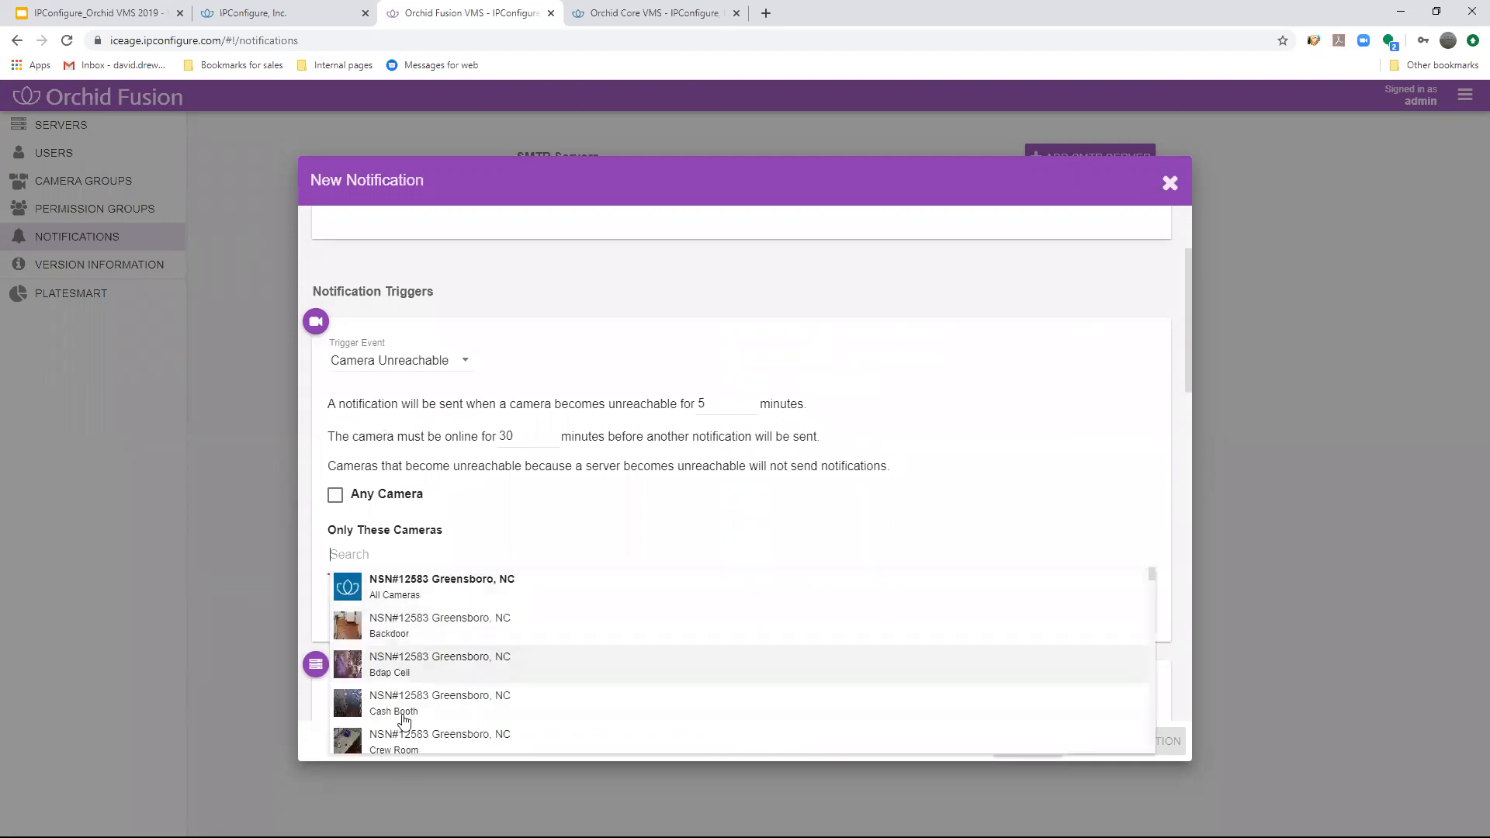
{"action": "left_click", "coordinate": [338, 494]}
{"action": "left_click", "coordinate": [338, 494]}
- Review the event types available for the second trigger and keep Server Unreachable selected
{"action": "scroll", "coordinate": [479, 527], "scroll_direction": "down", "scroll_amount": 2}
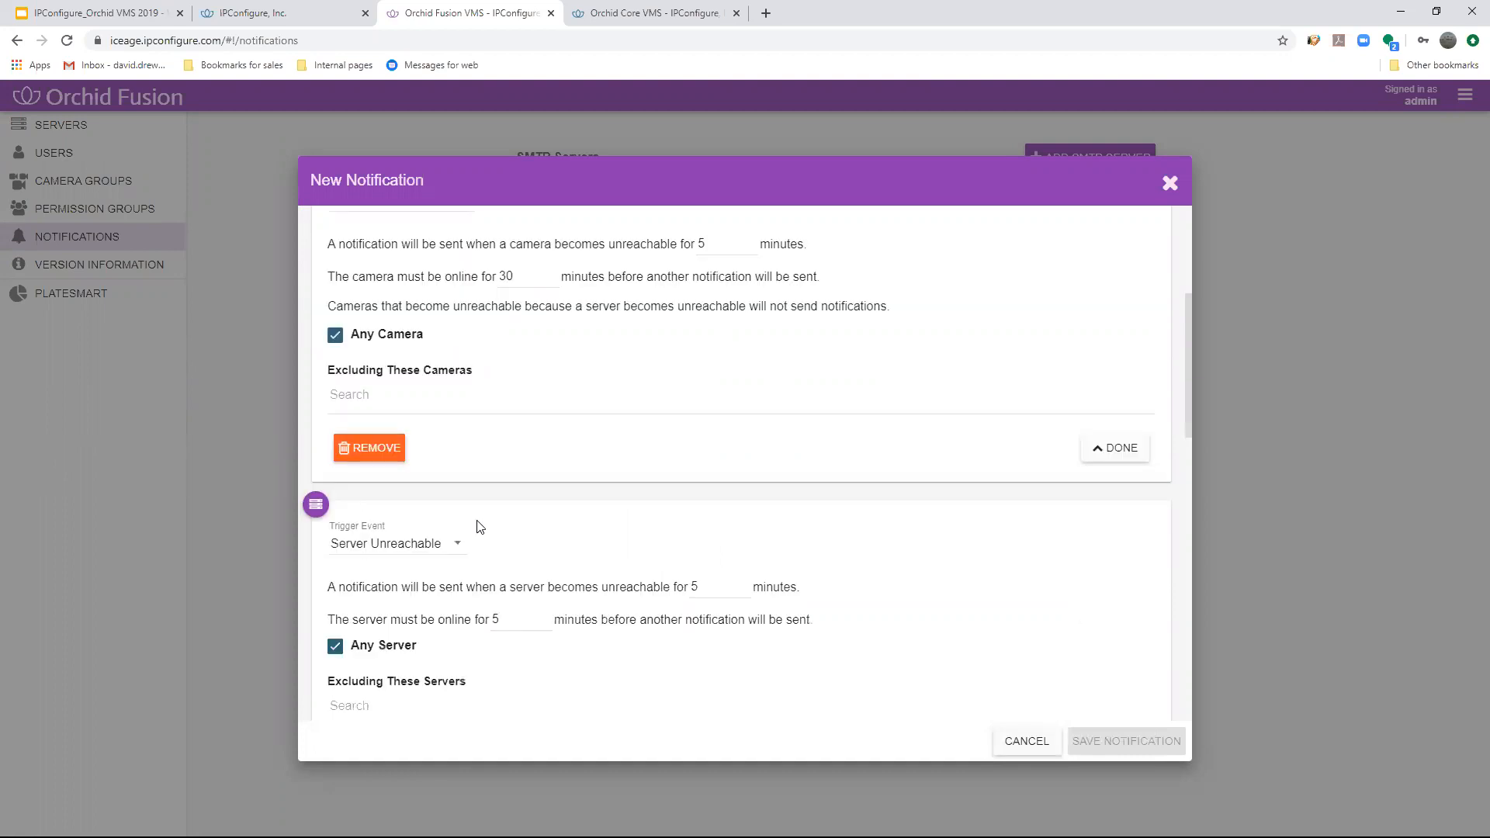
{"action": "scroll", "coordinate": [477, 527], "scroll_direction": "down", "scroll_amount": 1}
{"action": "left_click", "coordinate": [419, 475]}
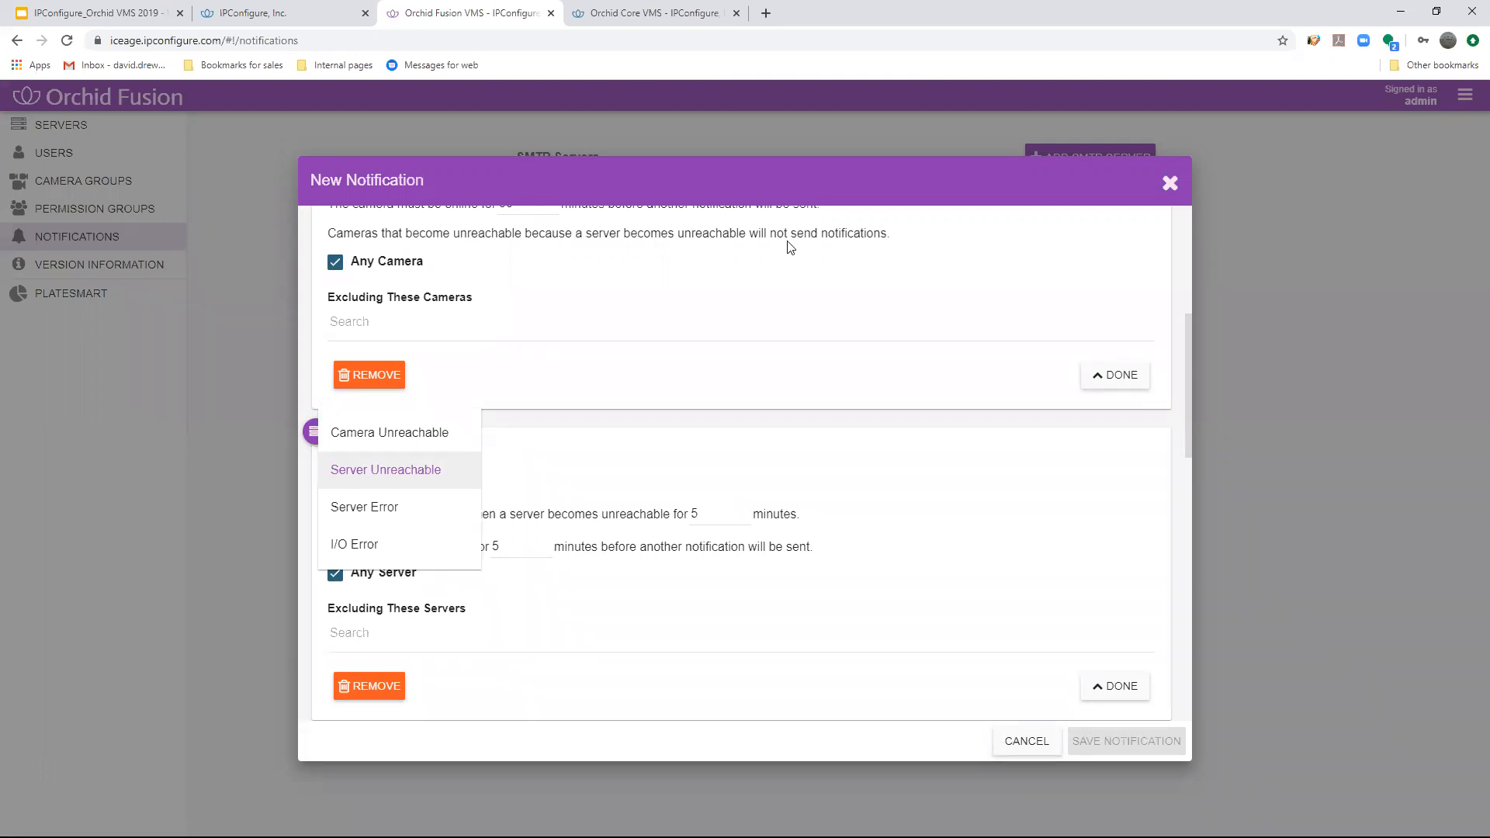
{"action": "left_click", "coordinate": [564, 476]}
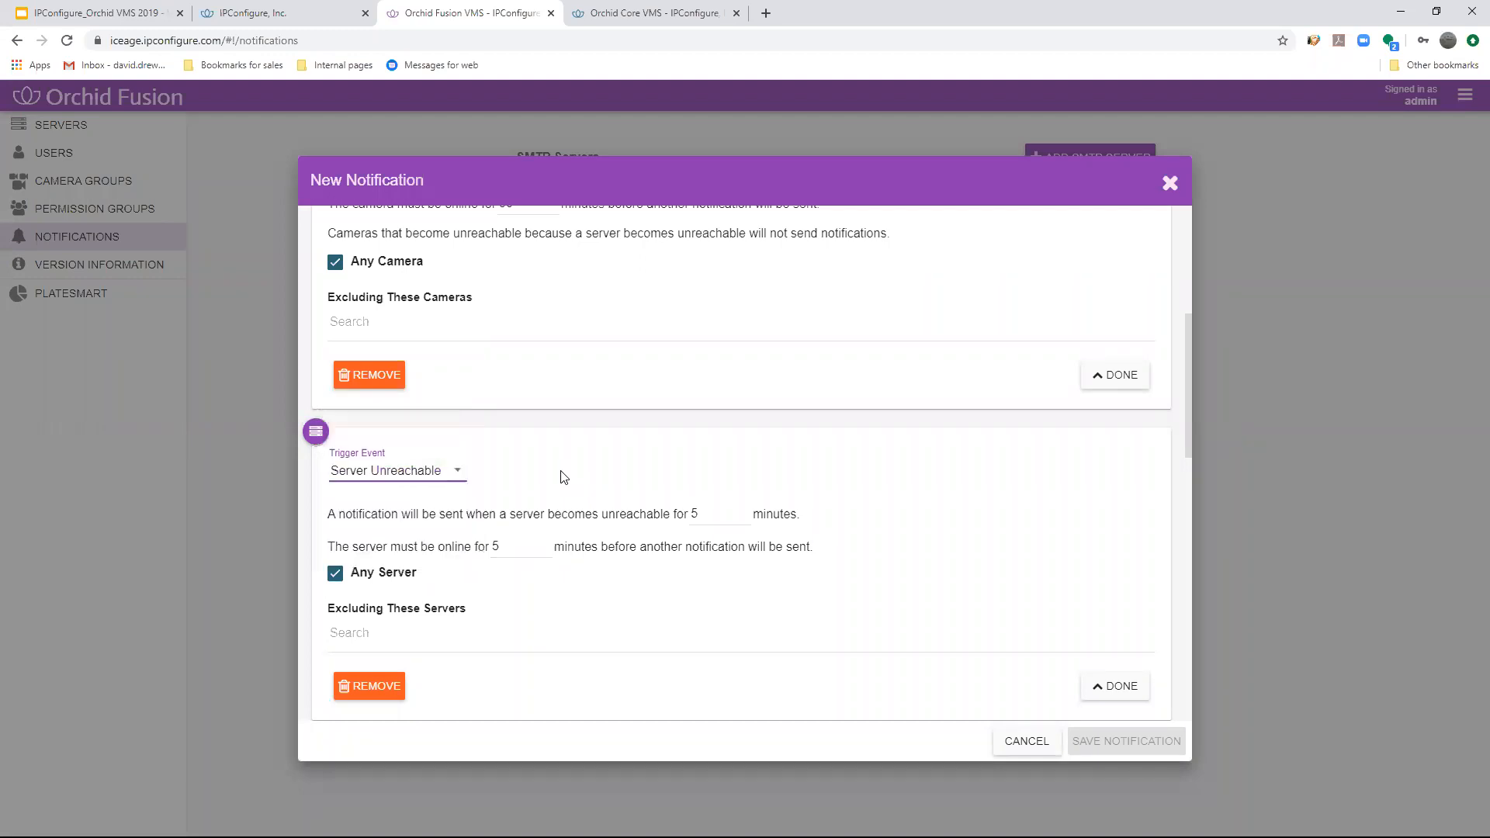
{"action": "left_click", "coordinate": [422, 475]}
{"action": "left_click", "coordinate": [432, 476]}
{"action": "scroll", "coordinate": [454, 474], "scroll_direction": "down", "scroll_amount": 3}
{"action": "scroll", "coordinate": [466, 466], "scroll_direction": "up", "scroll_amount": 2}
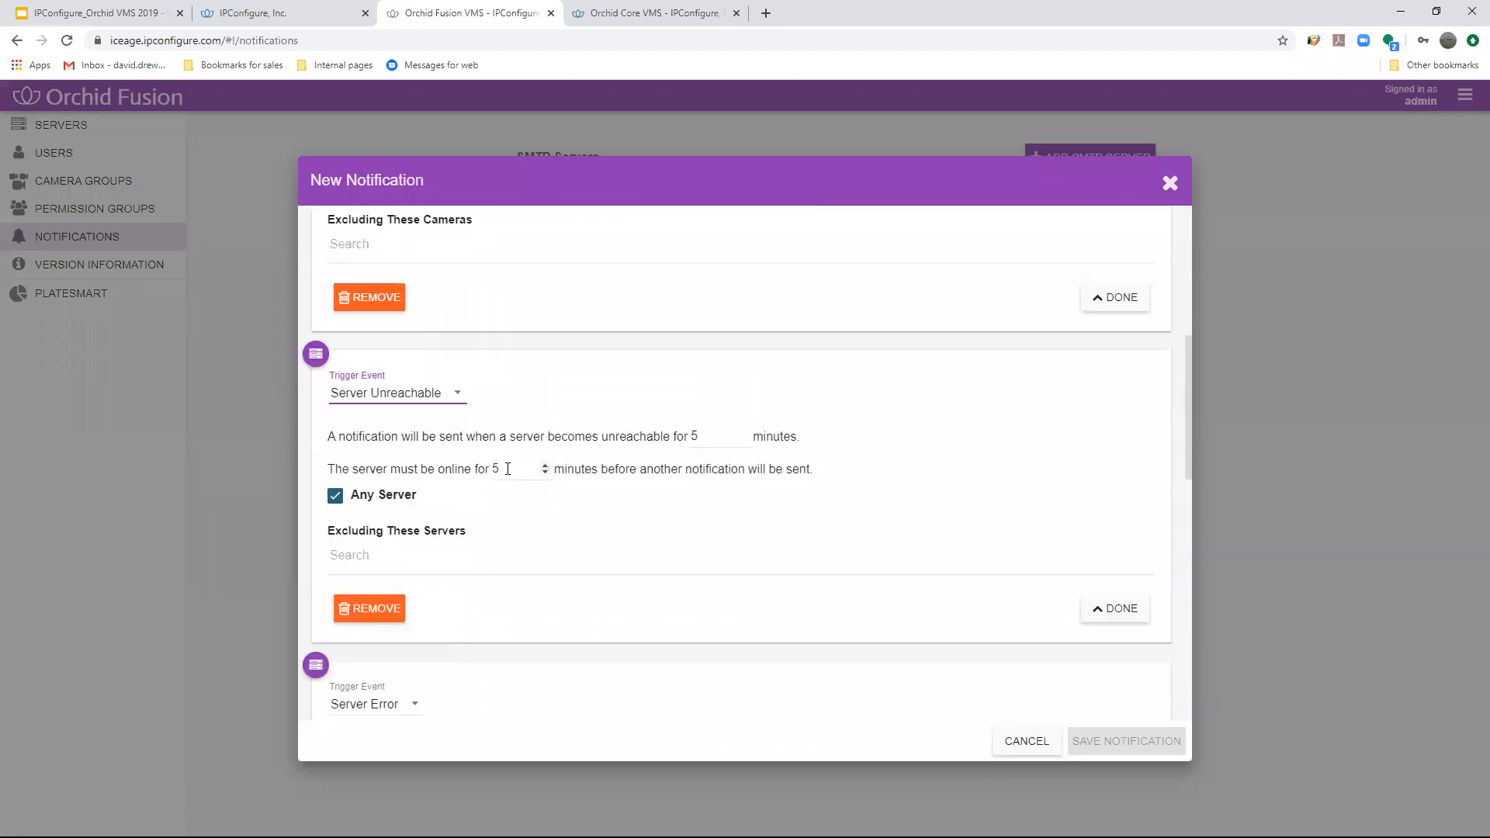
- Set the Server Unreachable trigger to require 30 minutes online before another notification is sent
{"action": "left_click_drag", "start_coordinate": [511, 469], "coordinate": [479, 471]}
{"action": "scroll", "coordinate": [539, 419], "scroll_direction": "up", "scroll_amount": 3}
{"action": "scroll", "coordinate": [534, 457], "scroll_direction": "down", "scroll_amount": 3}
{"action": "left_click", "coordinate": [511, 468]}
{"action": "key", "text": "BackSpace"}
{"action": "type", "text": "30"}
{"action": "left_click", "coordinate": [937, 459]}
- Change the Server Error trigger to I/O Error, and discard the new notification without saving it
{"action": "scroll", "coordinate": [910, 454], "scroll_direction": "down", "scroll_amount": 1}
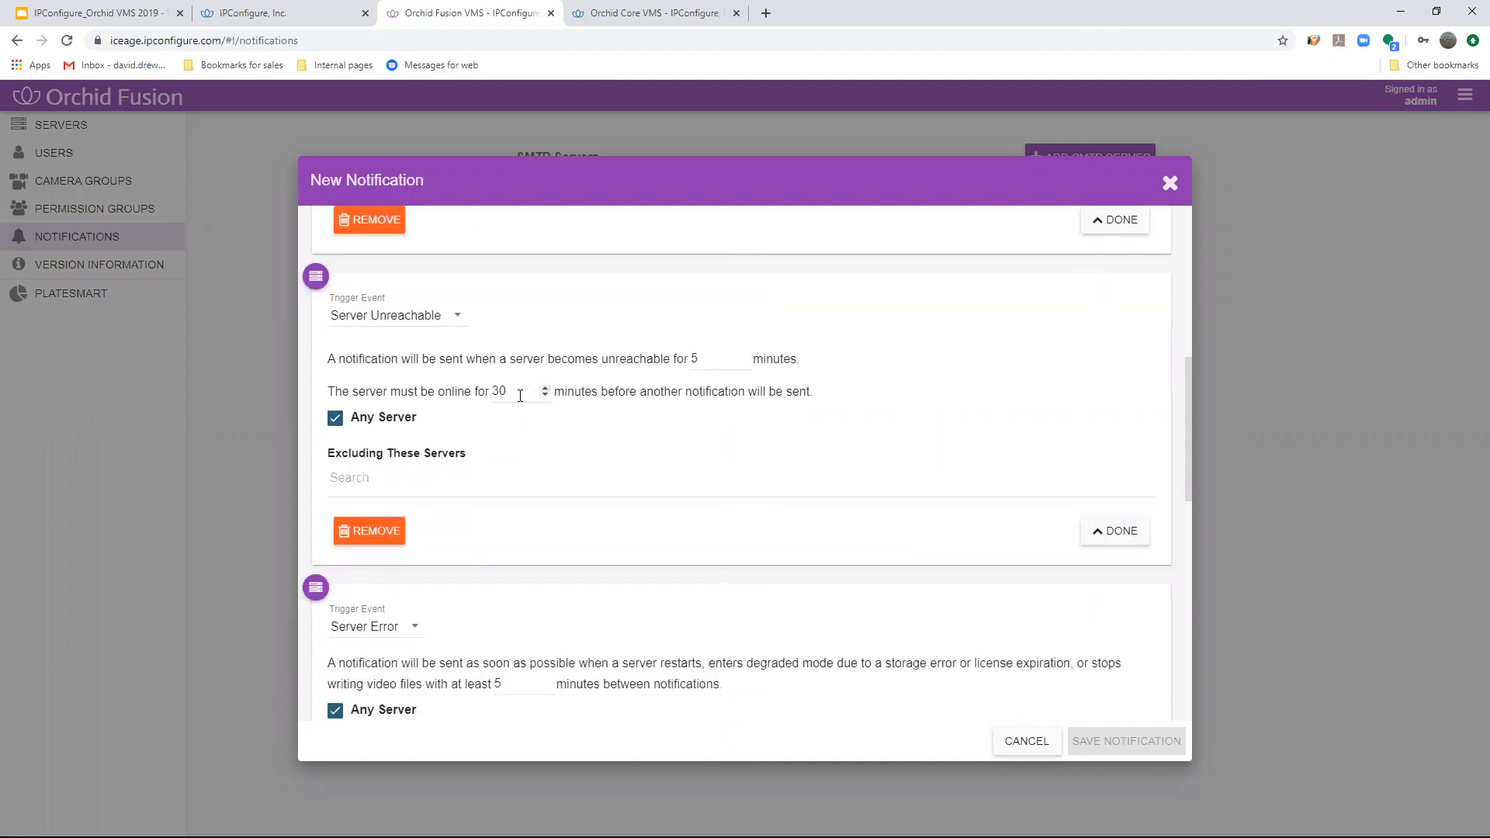
{"action": "scroll", "coordinate": [675, 475], "scroll_direction": "down", "scroll_amount": 2}
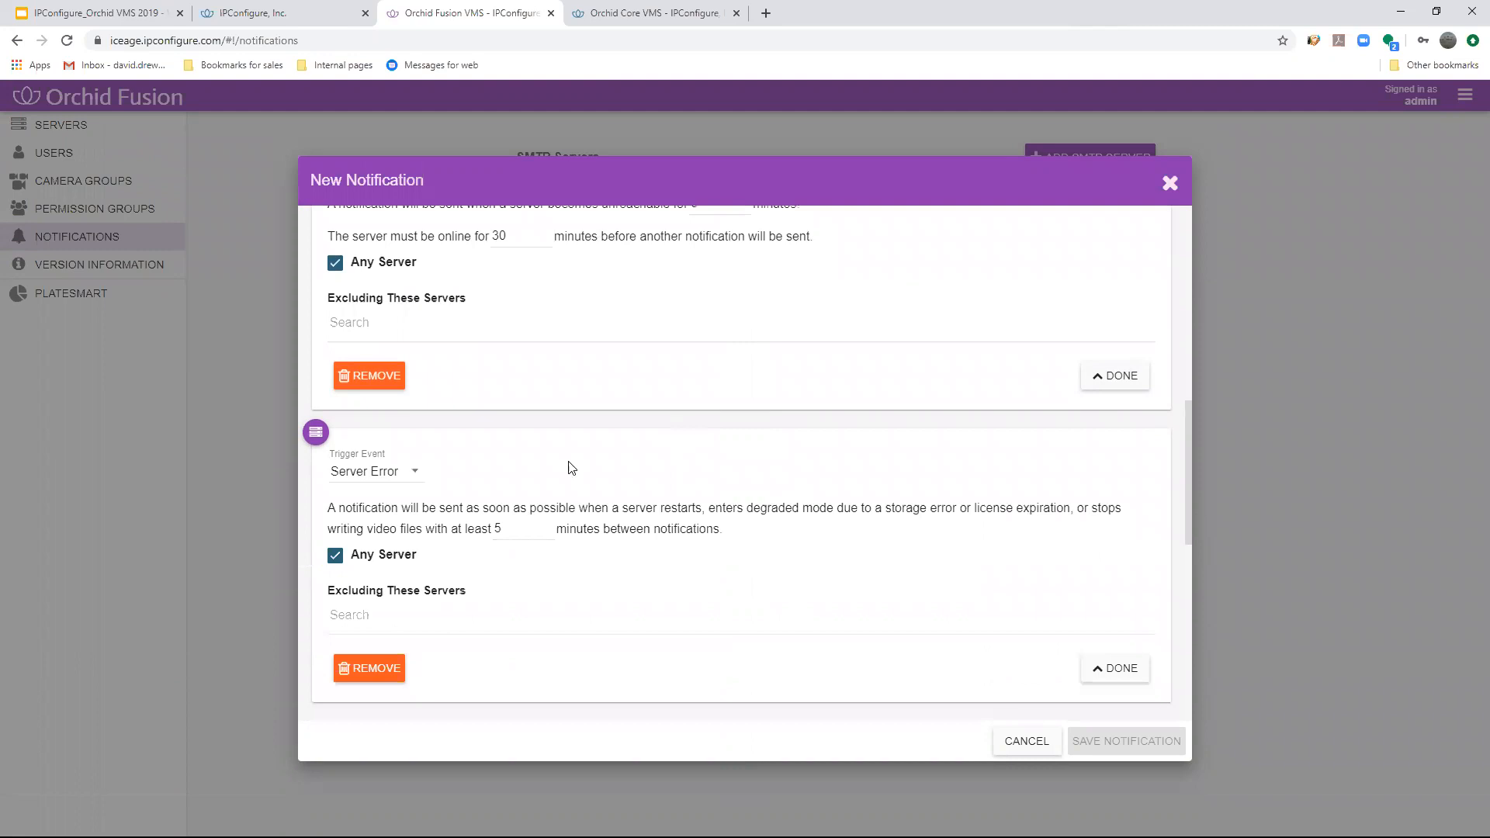
{"action": "scroll", "coordinate": [444, 466], "scroll_direction": "down", "scroll_amount": 1}
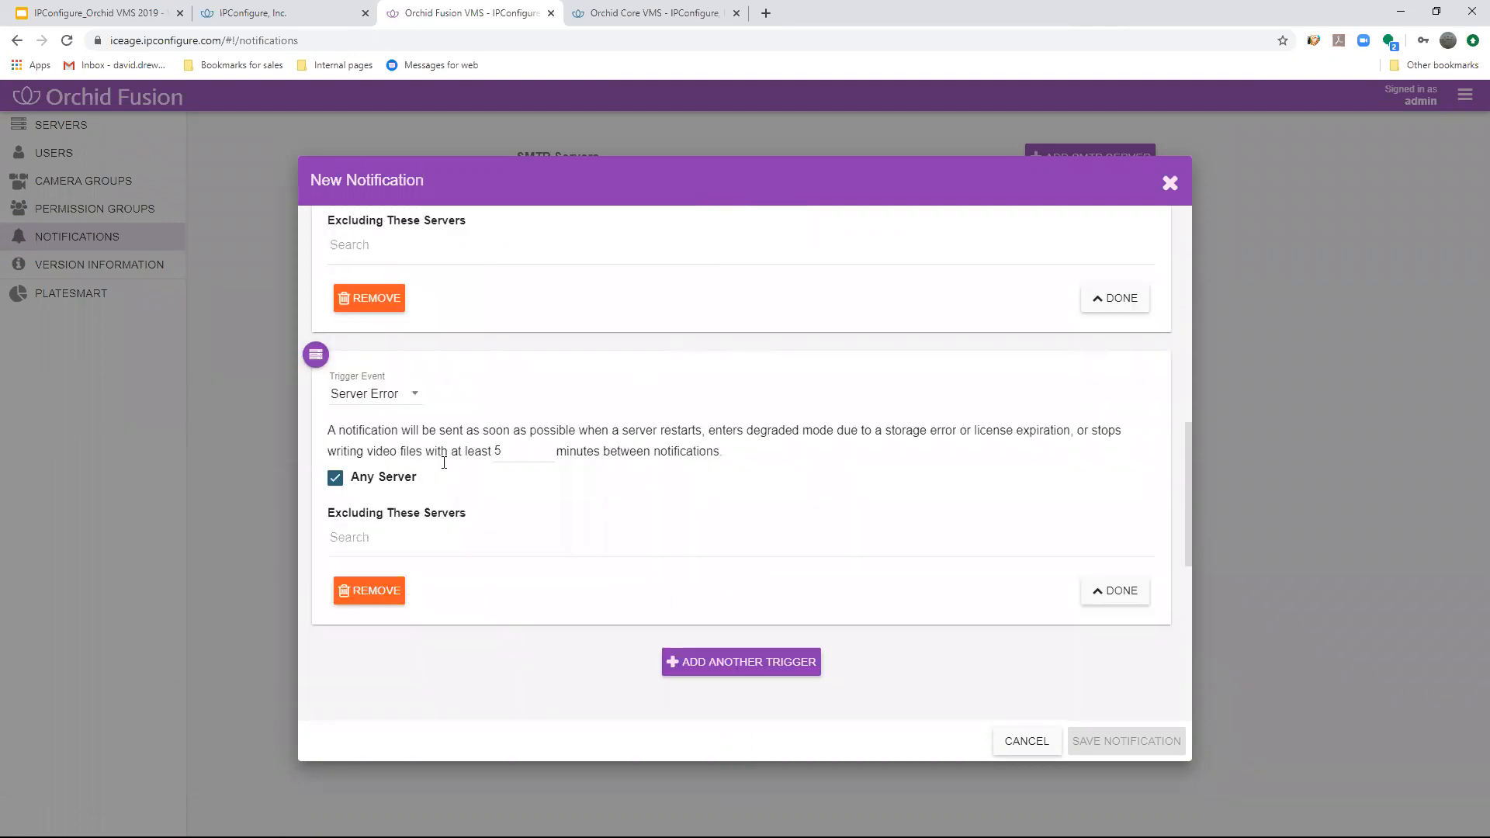
{"action": "left_click", "coordinate": [400, 396]}
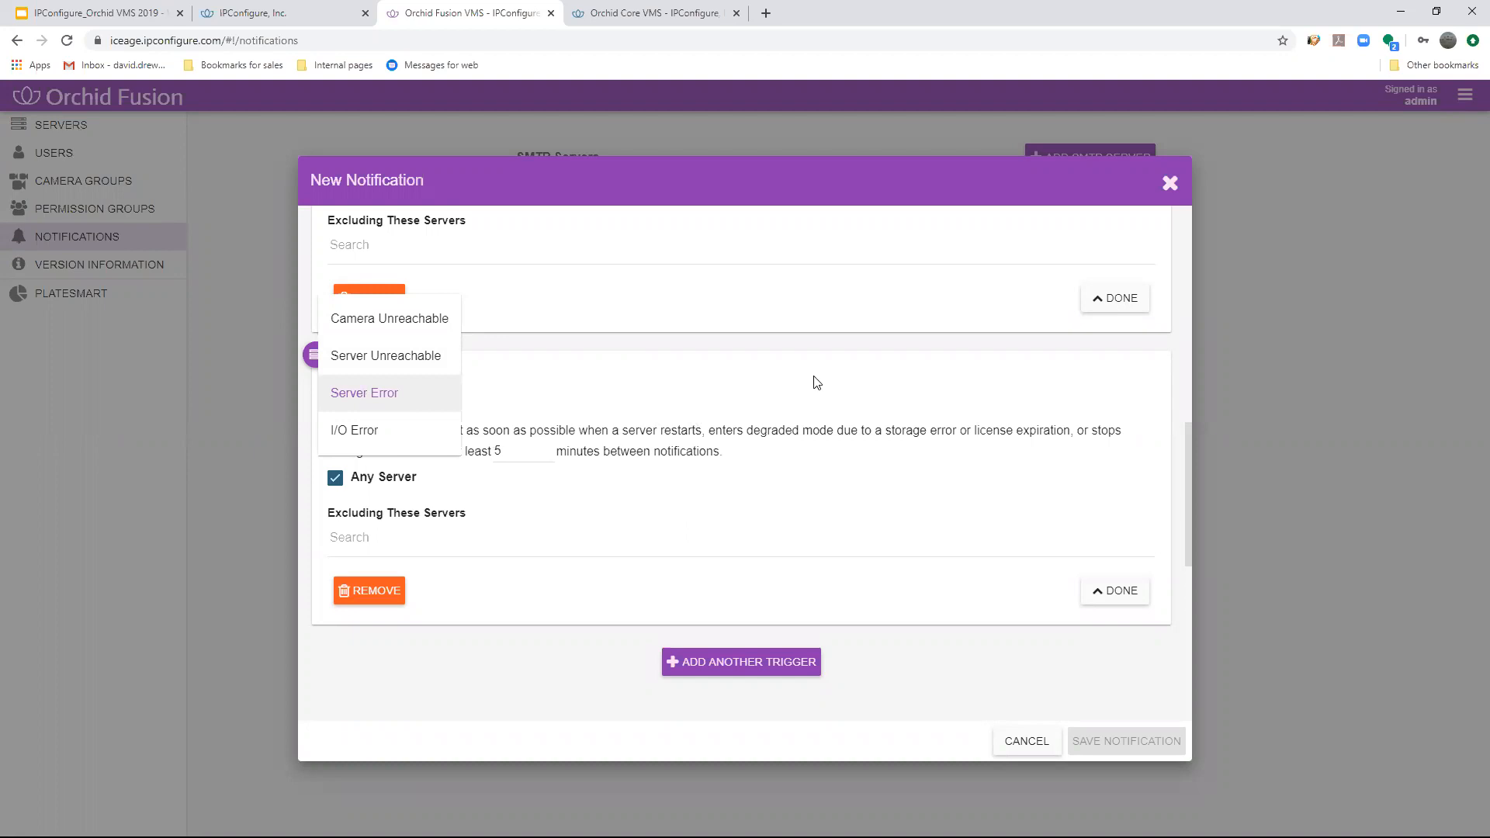
{"action": "left_click", "coordinate": [382, 428]}
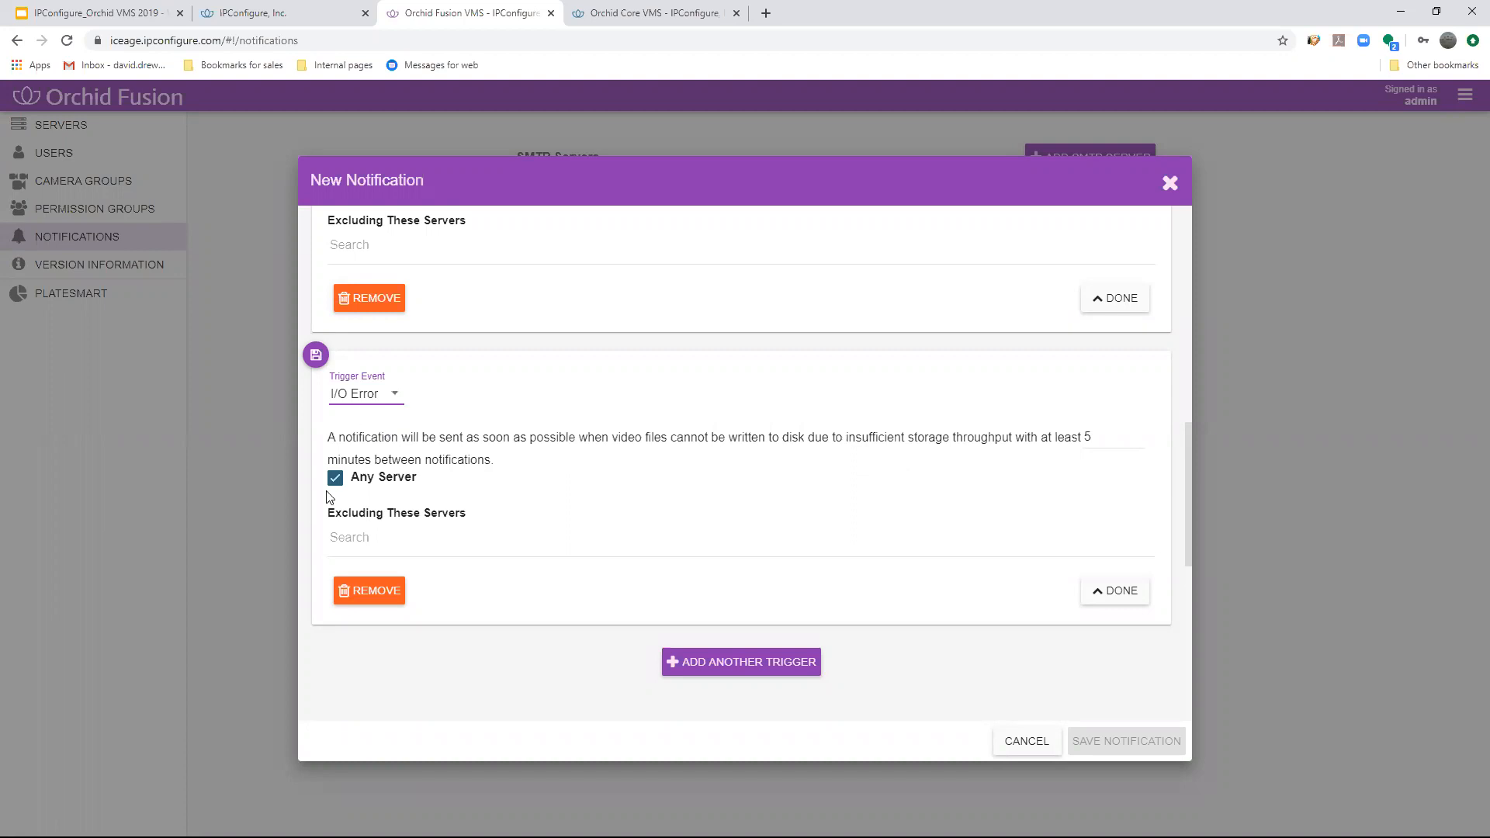
{"action": "left_click", "coordinate": [1174, 194]}
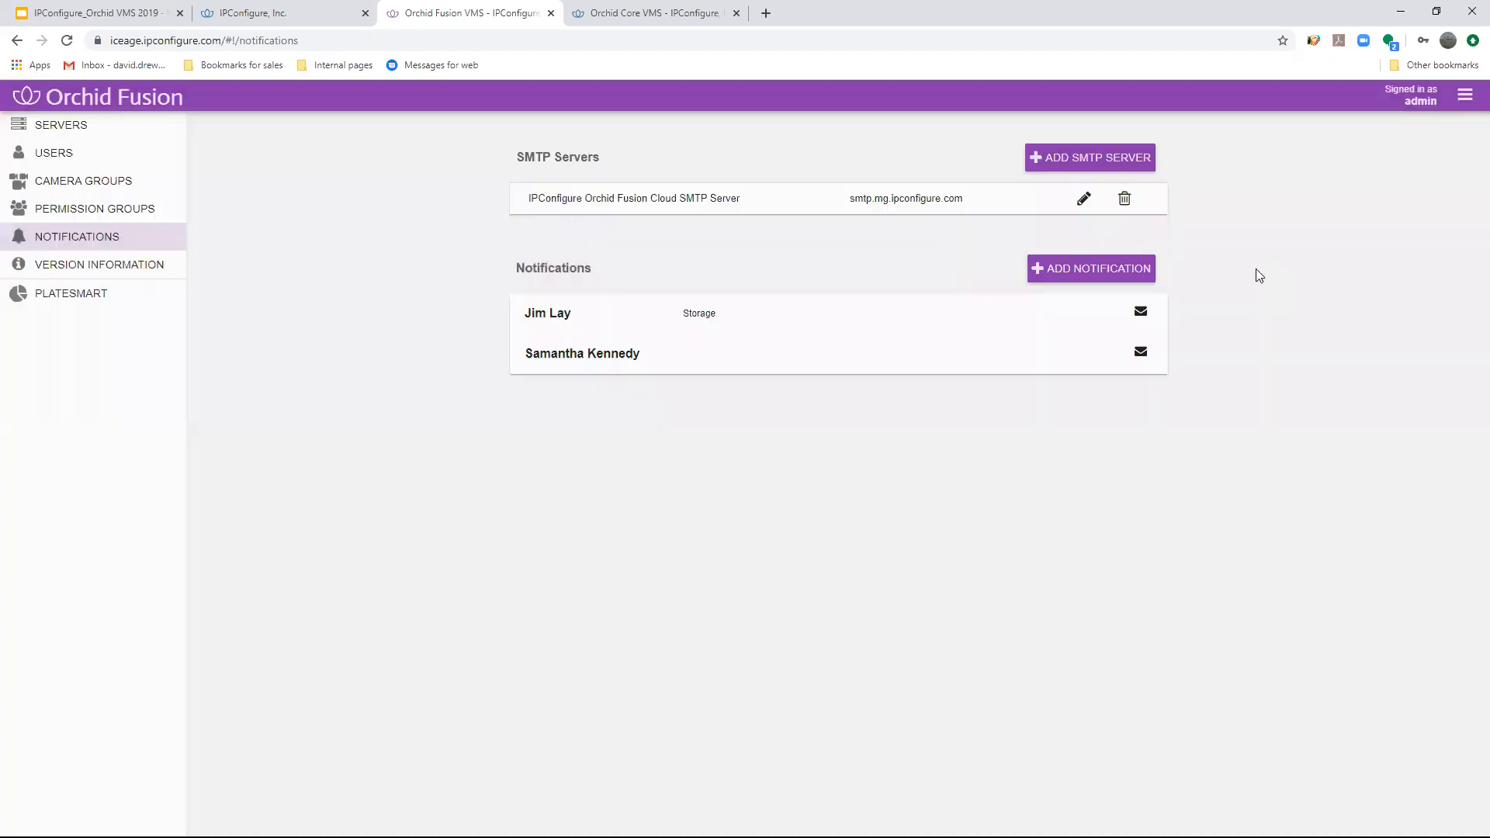
- Open the permission groups and examine the list of groups with their descriptions
{"action": "left_click", "coordinate": [1465, 97]}
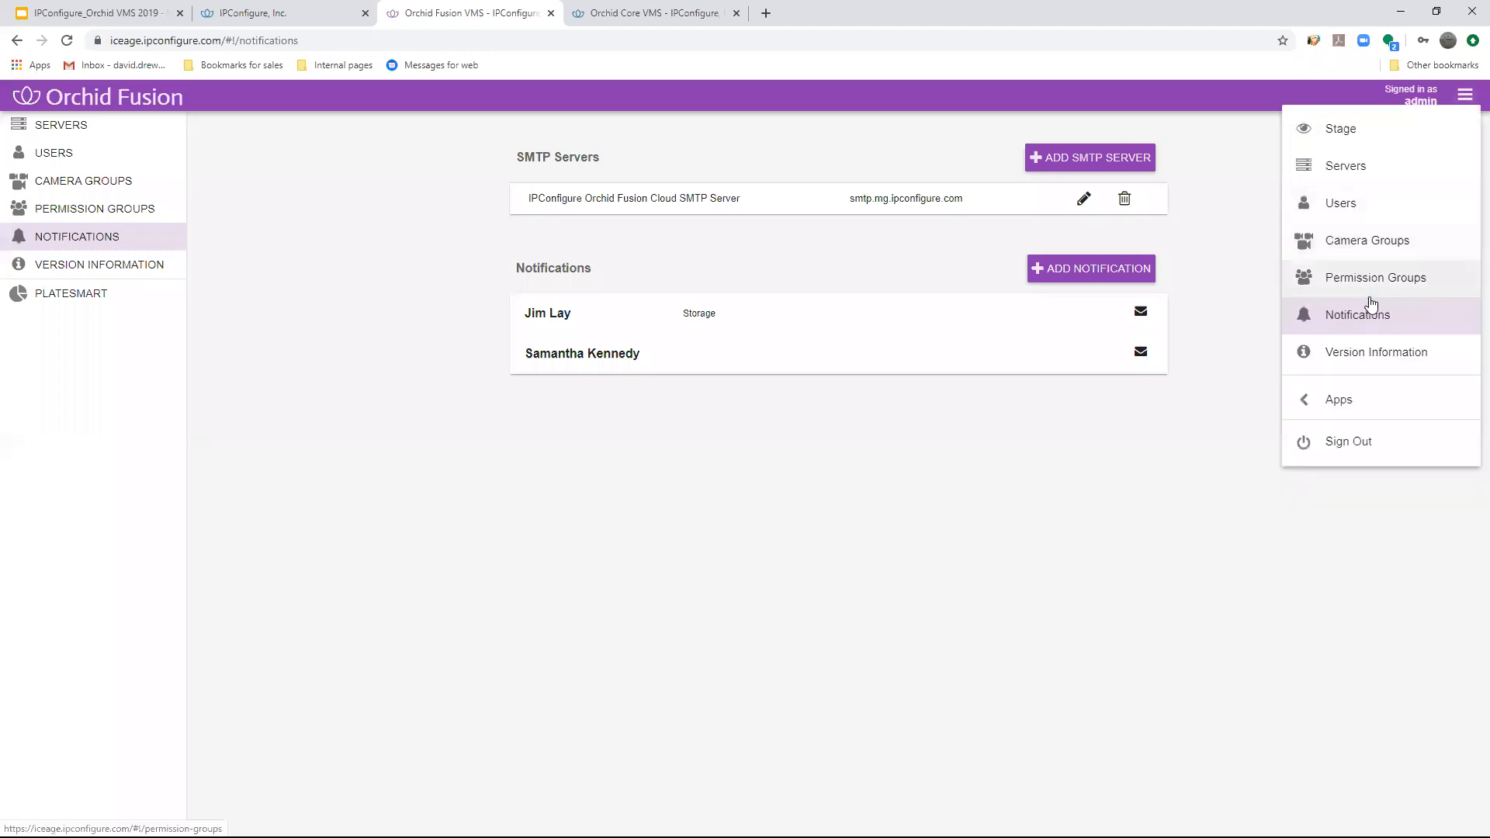
{"action": "left_click", "coordinate": [1367, 277]}
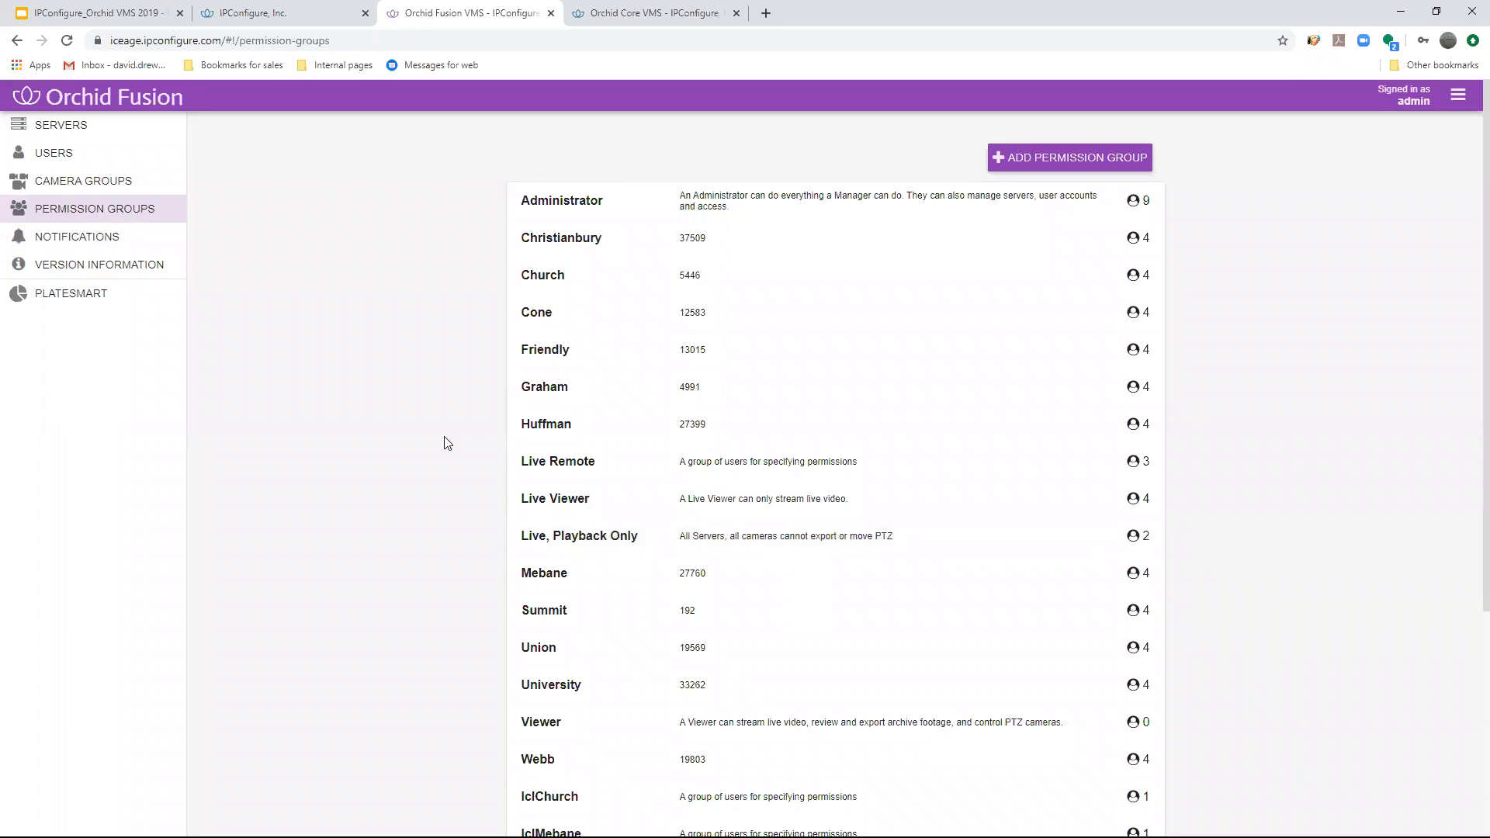
{"action": "scroll", "coordinate": [478, 341], "scroll_direction": "down", "scroll_amount": 4}
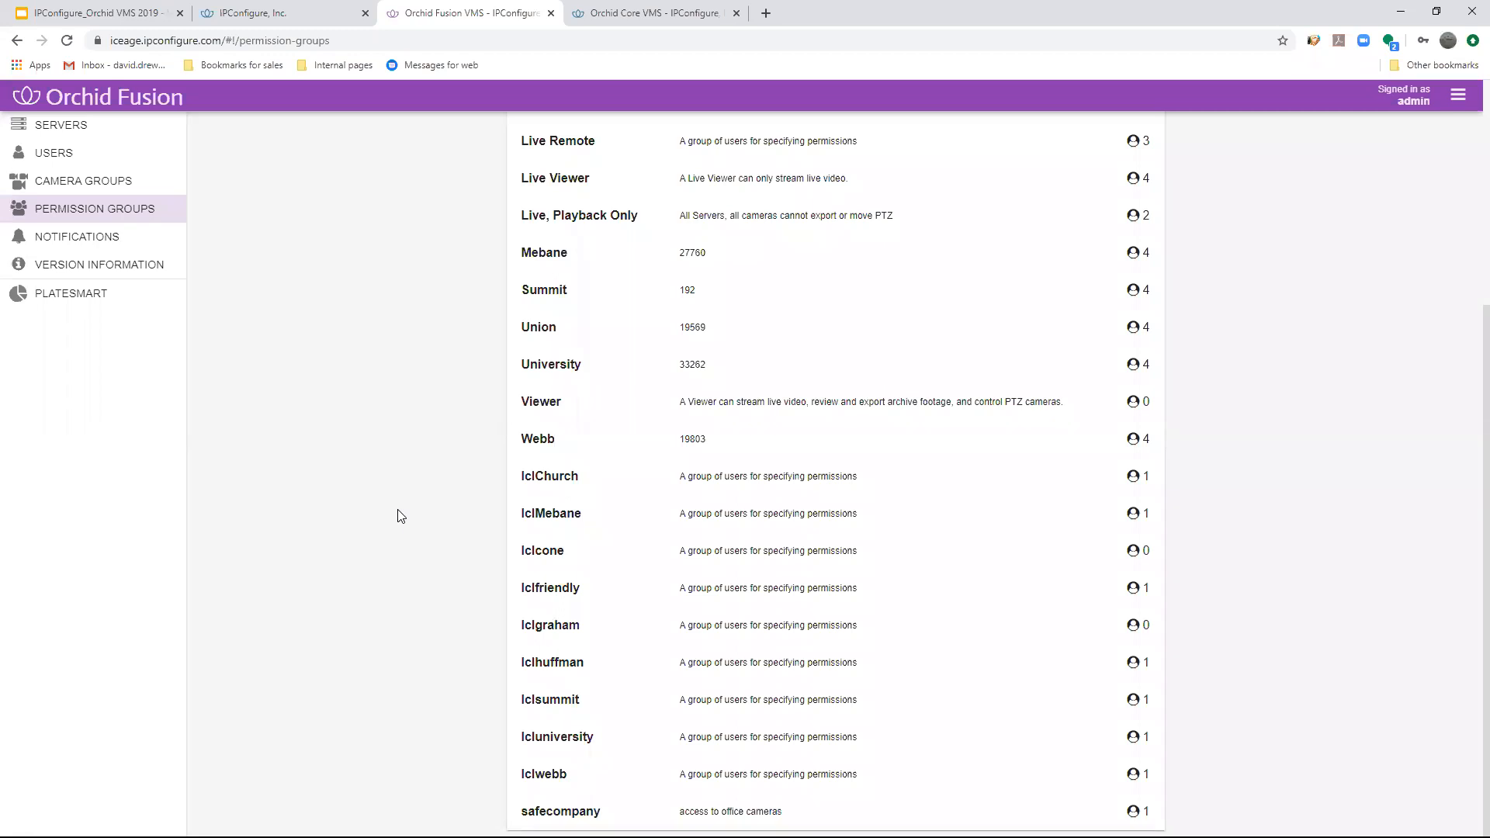
- Start a new permission group and remove the default Live ability from its granted permissions
{"action": "scroll", "coordinate": [1264, 346], "scroll_direction": "up", "scroll_amount": 4}
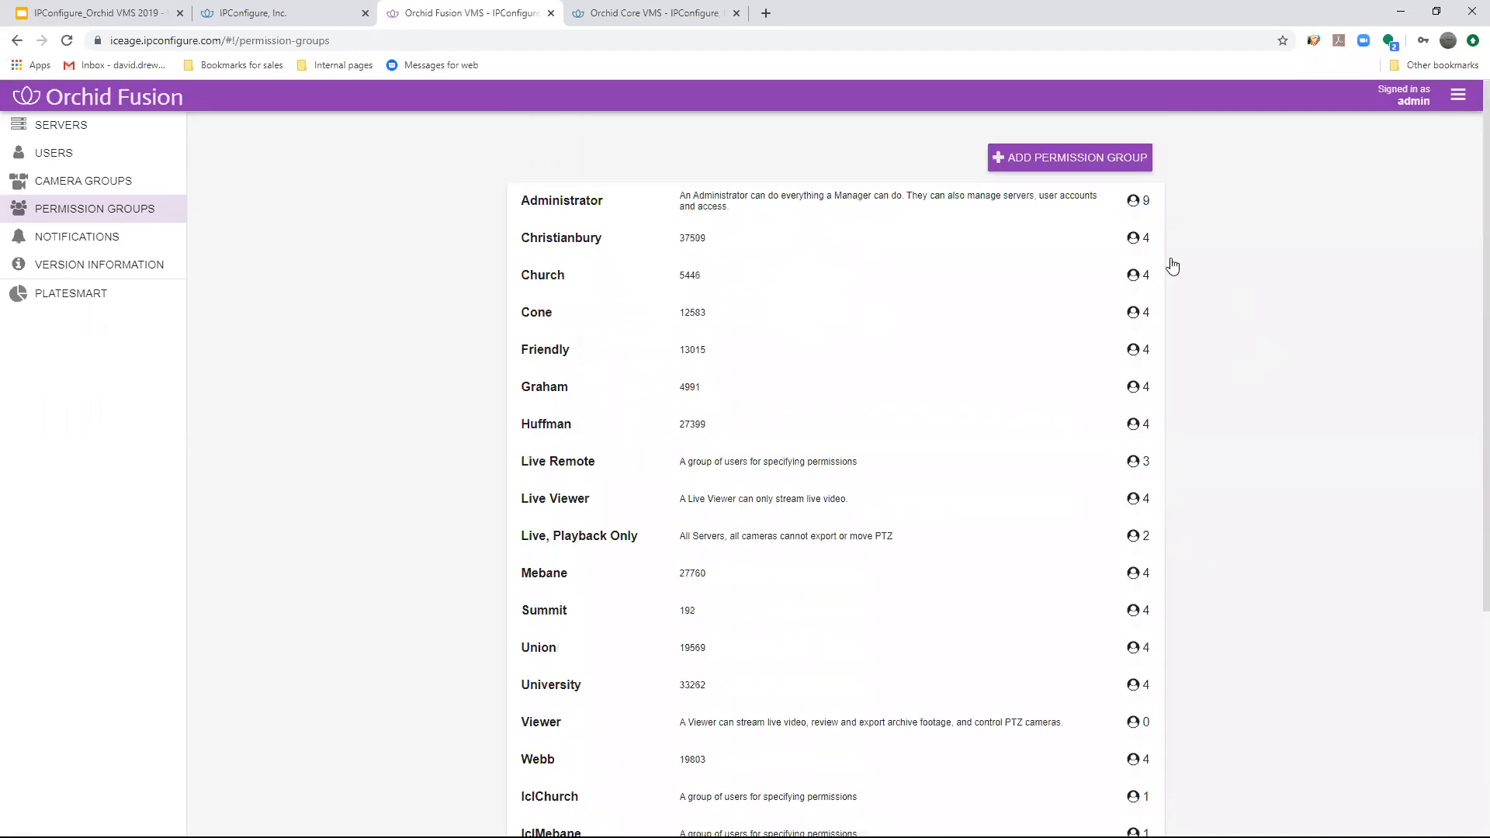
{"action": "scroll", "coordinate": [1118, 273], "scroll_direction": "down", "scroll_amount": 4}
{"action": "scroll", "coordinate": [1061, 329], "scroll_direction": "up", "scroll_amount": 4}
{"action": "left_click", "coordinate": [1022, 158]}
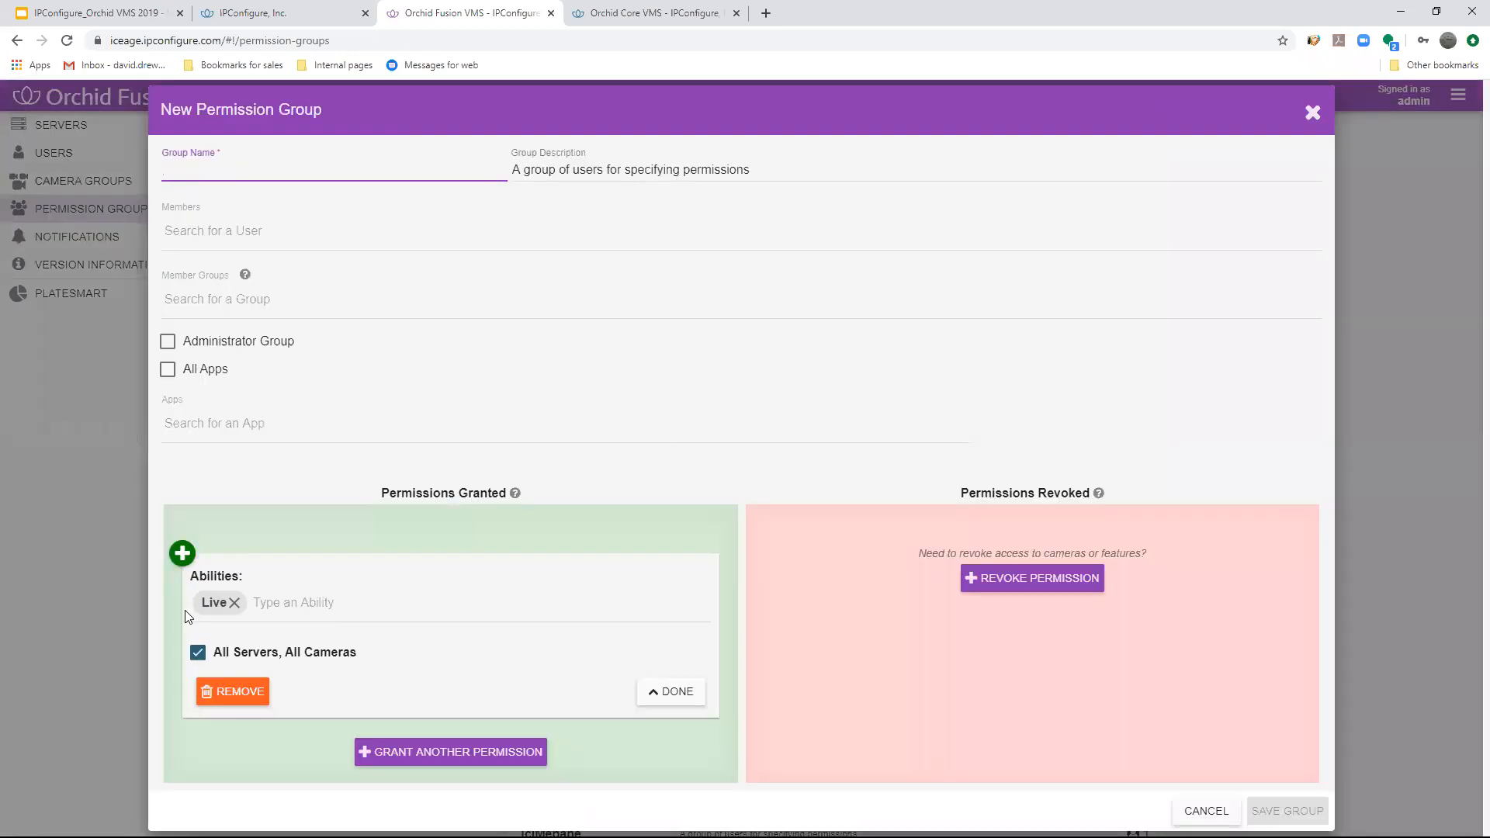
{"action": "left_click", "coordinate": [233, 603]}
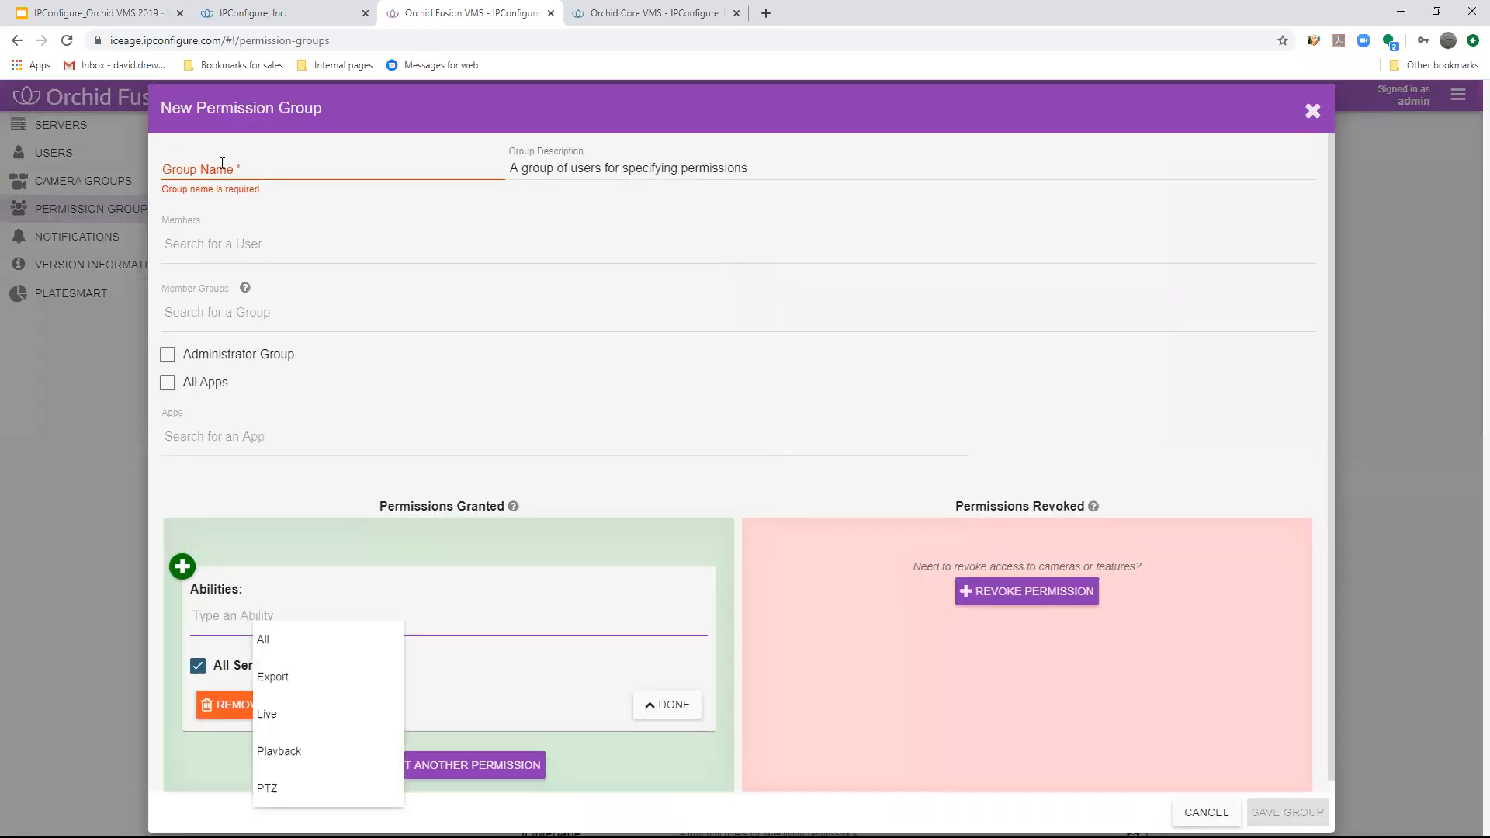
- Review the users available as group members and the abilities that can be granted in the new permission group
{"action": "left_click", "coordinate": [222, 166]}
{"action": "left_click", "coordinate": [284, 242]}
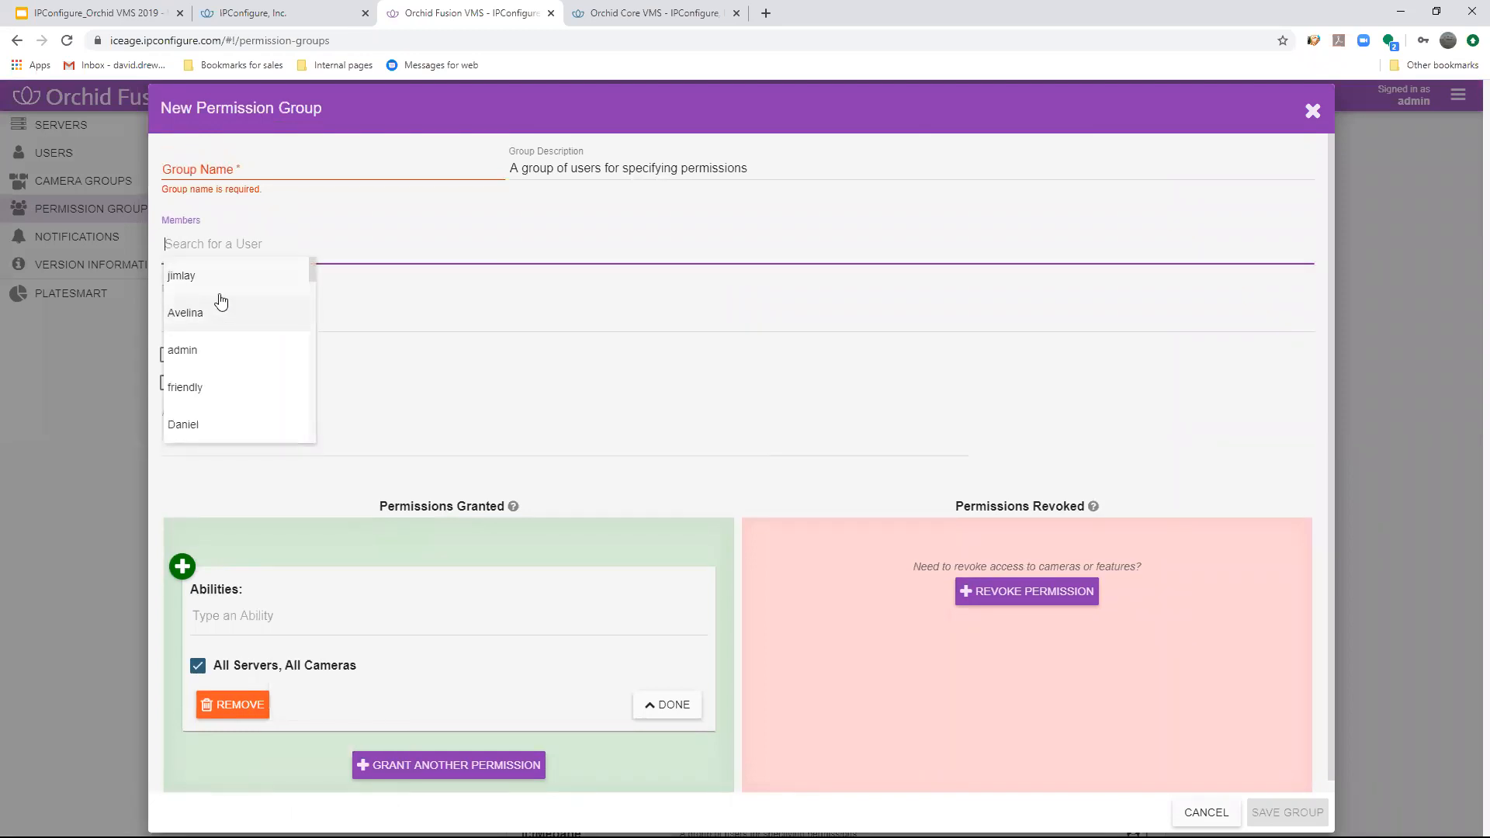
{"action": "left_click", "coordinate": [96, 458]}
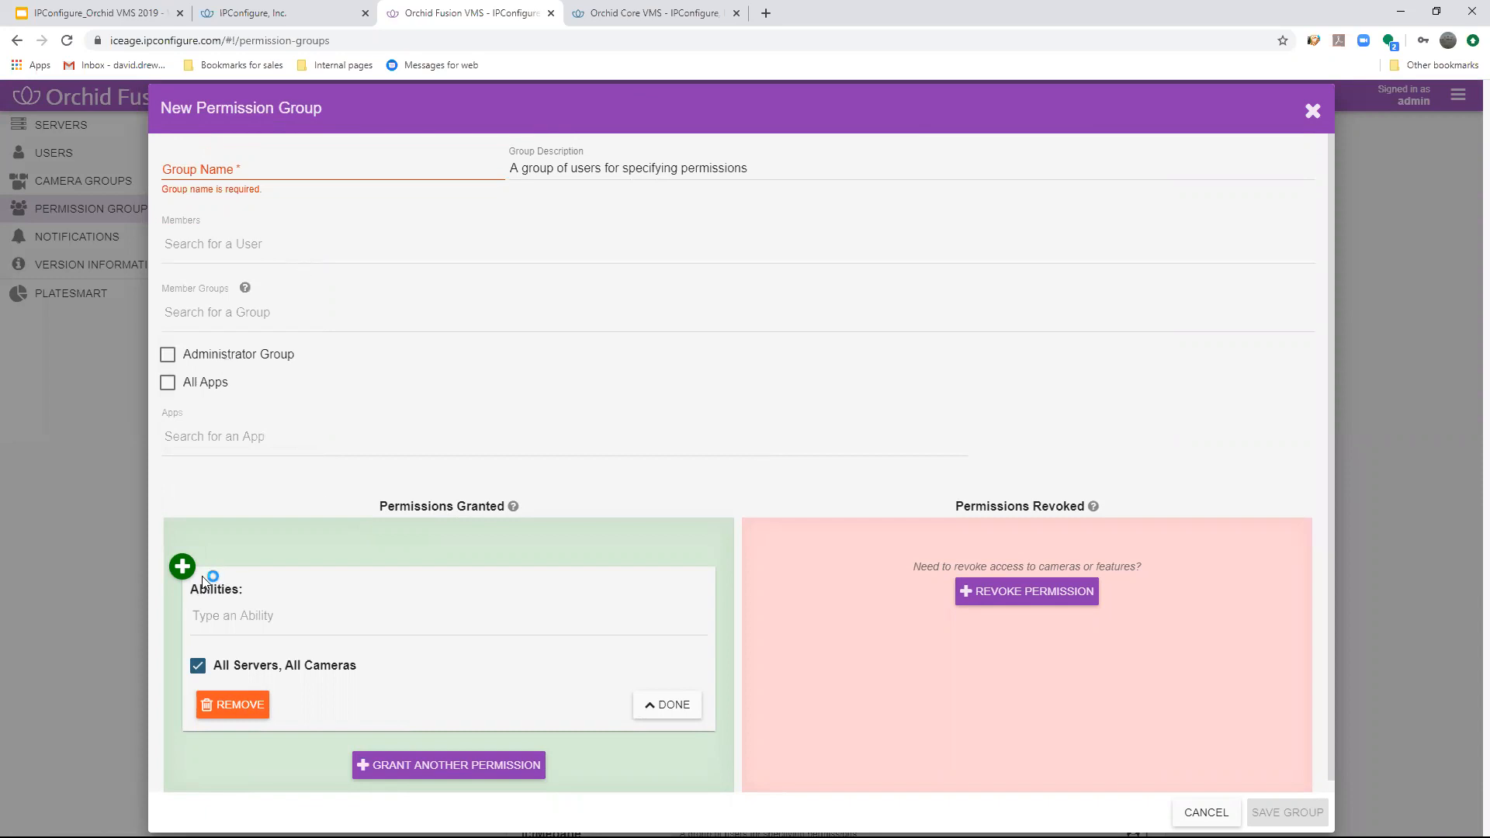
{"action": "left_click", "coordinate": [256, 616]}
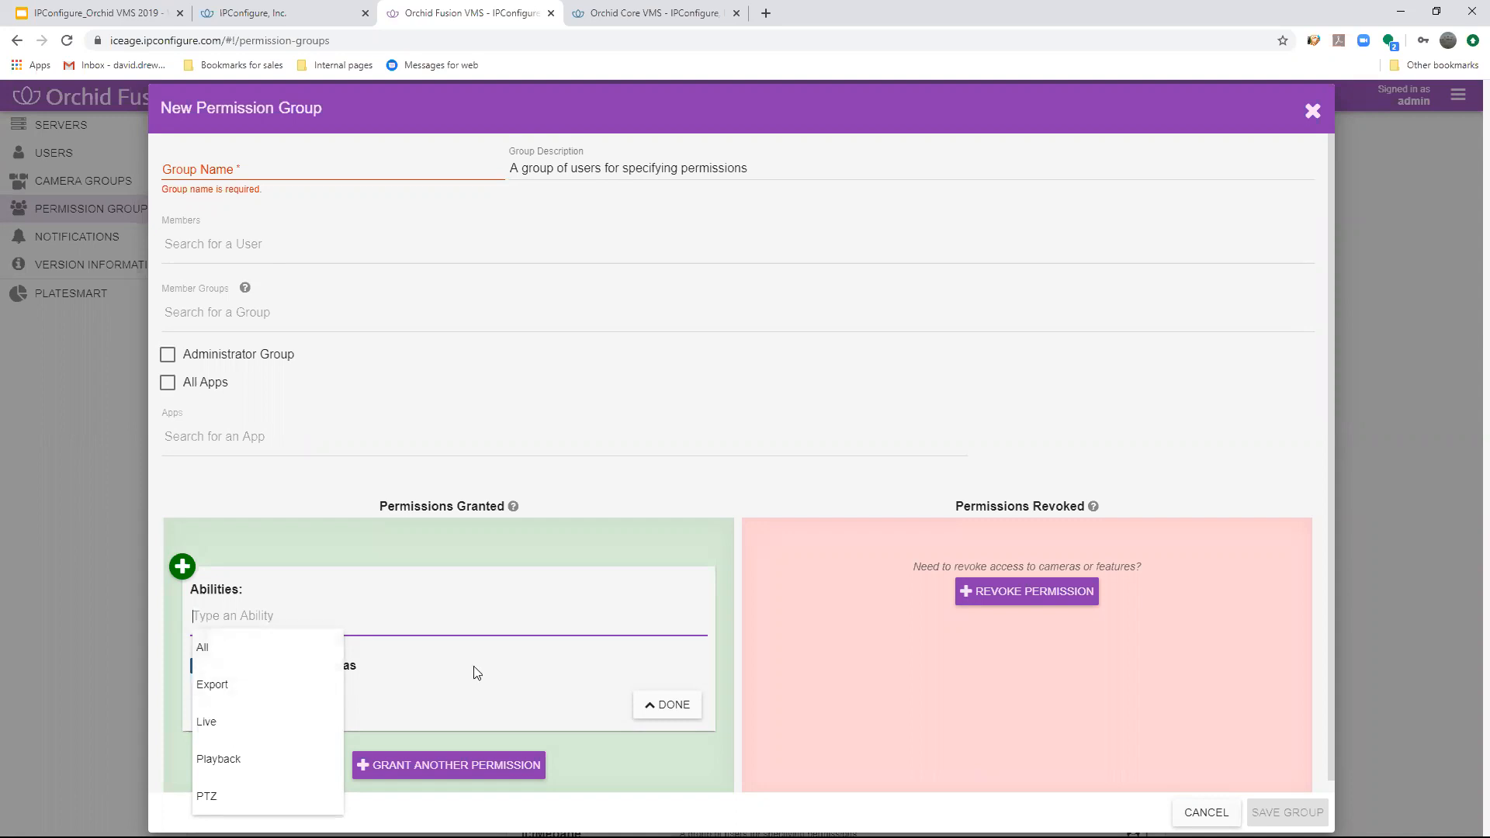
{"action": "left_click", "coordinate": [395, 655]}
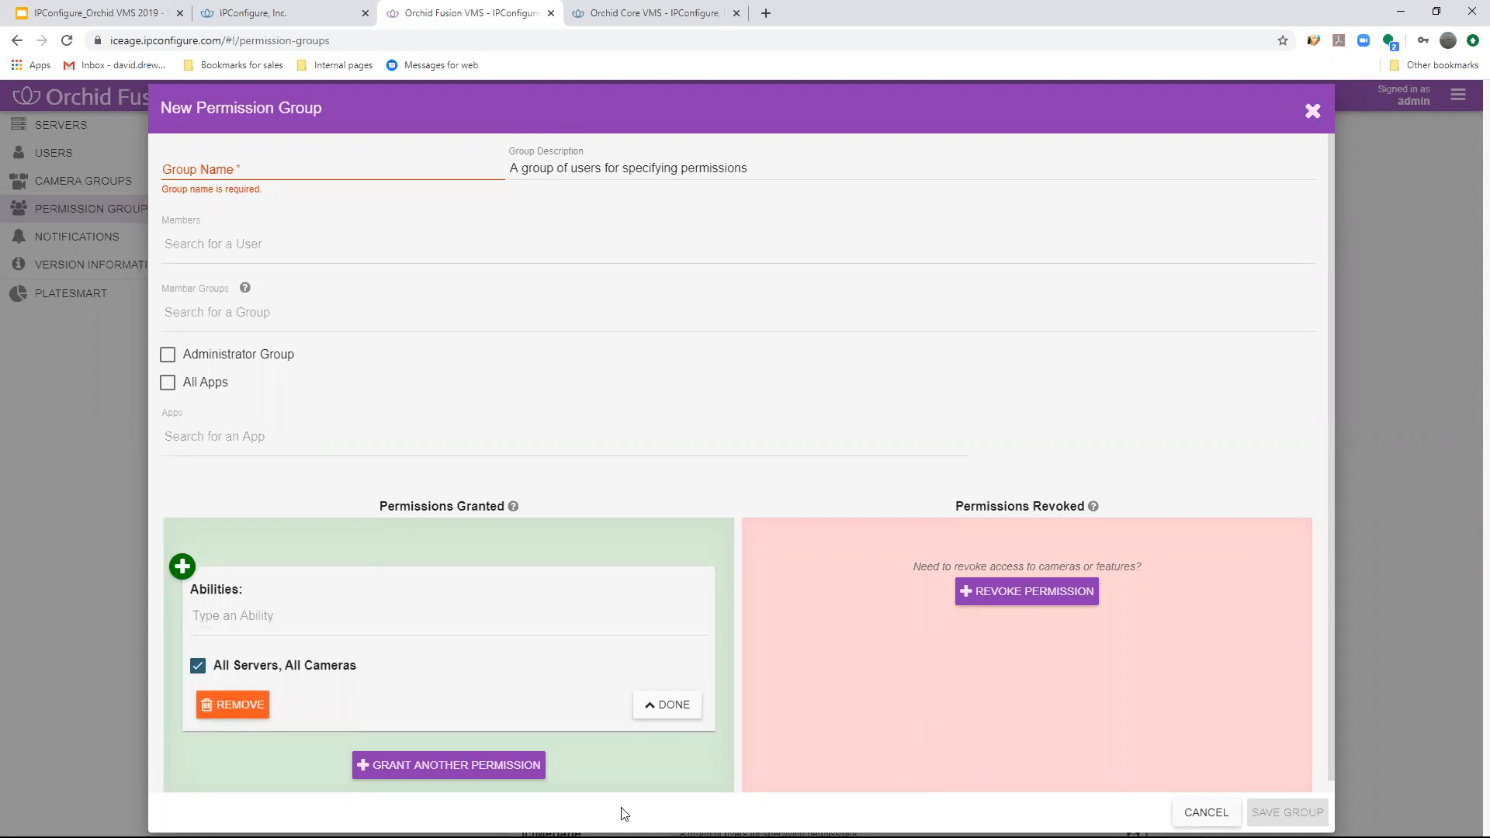
- Add a revoked permission to the new group, grant the All ability, and set PTZ as the revoked ability
{"action": "left_click", "coordinate": [1051, 599]}
{"action": "left_click", "coordinate": [302, 607]}
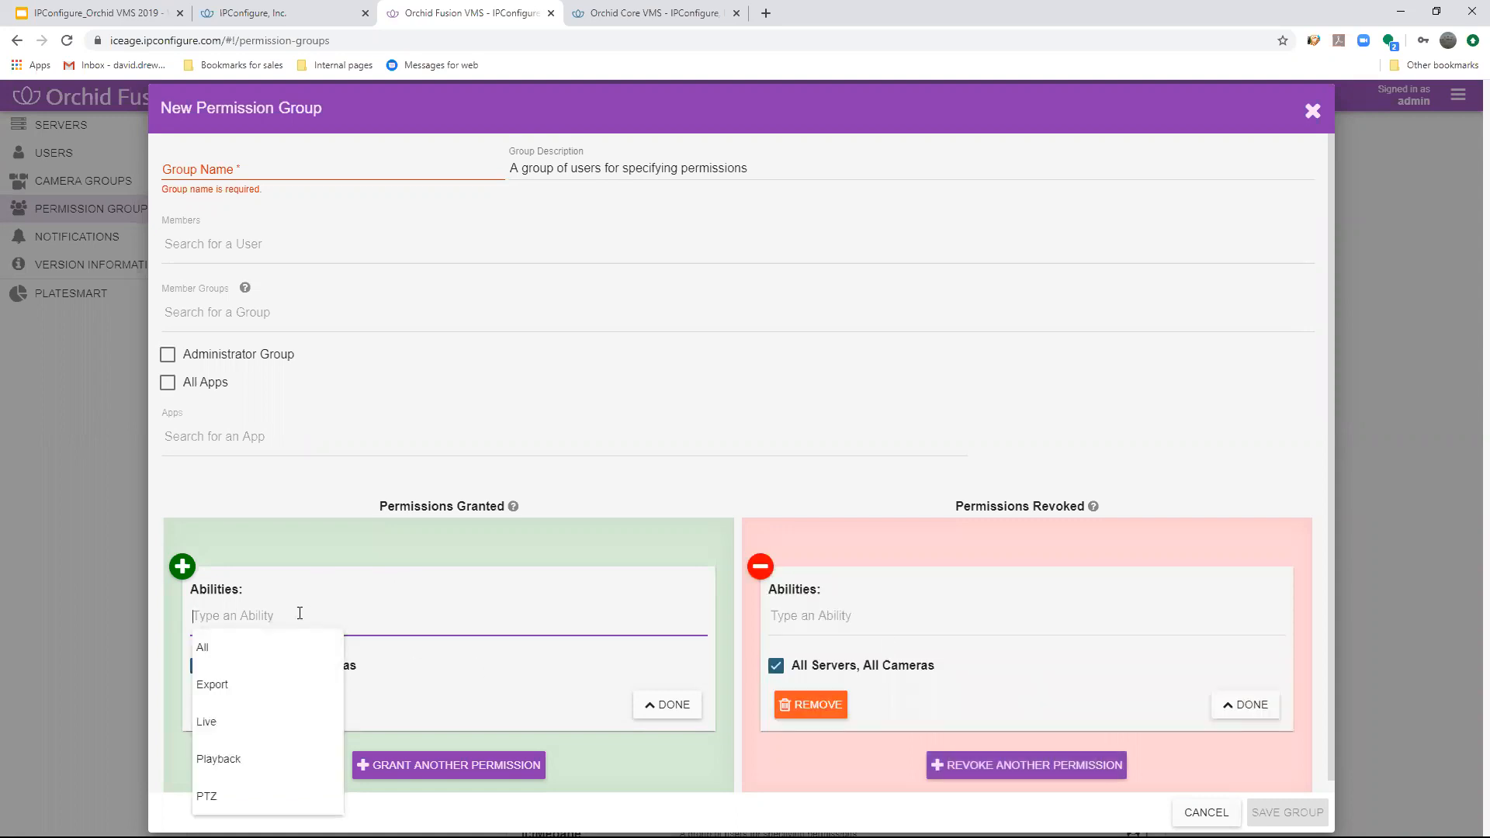
{"action": "left_click", "coordinate": [210, 648]}
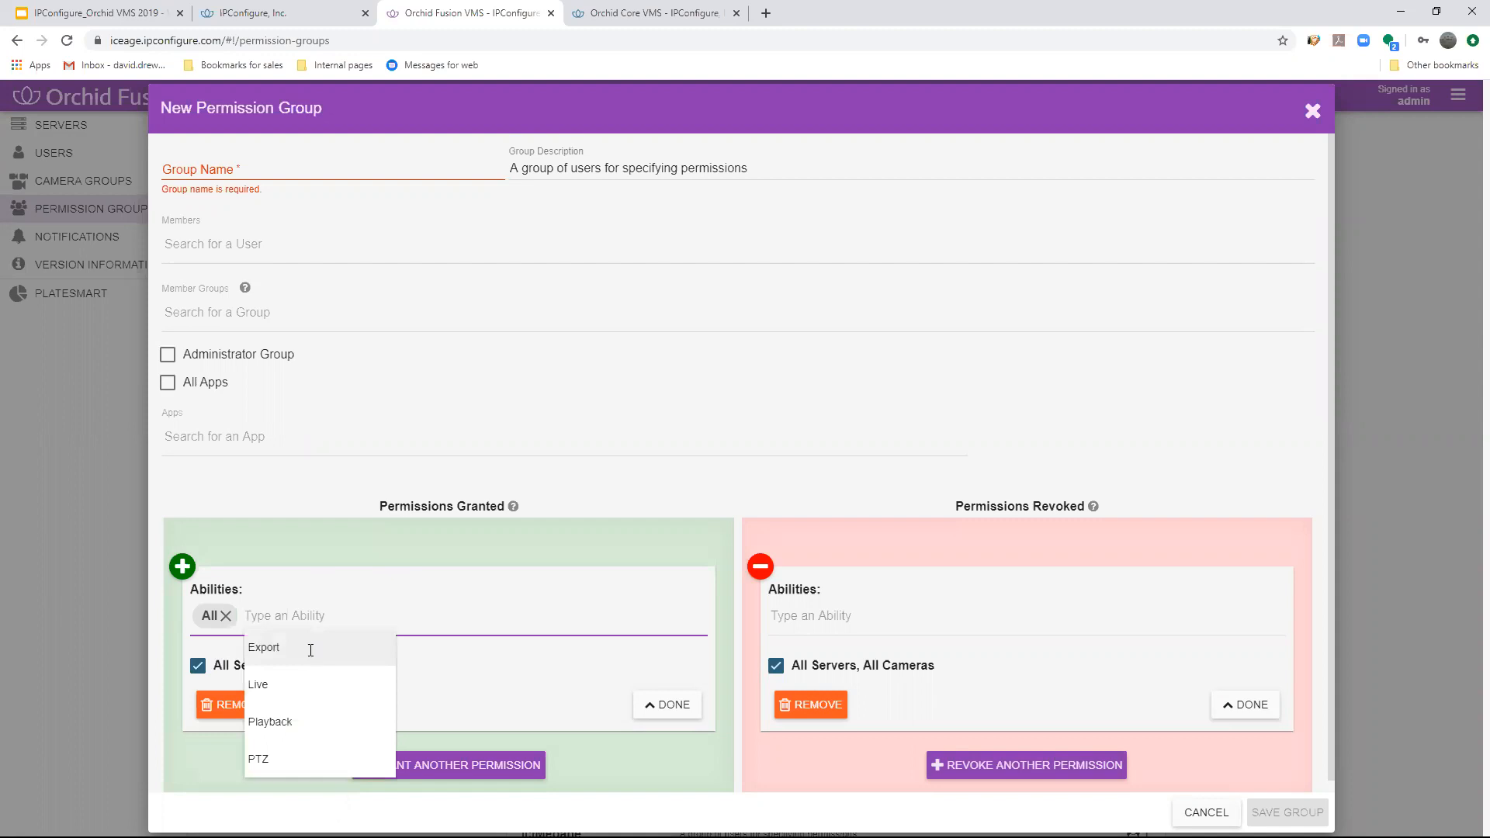
{"action": "left_click", "coordinate": [815, 617]}
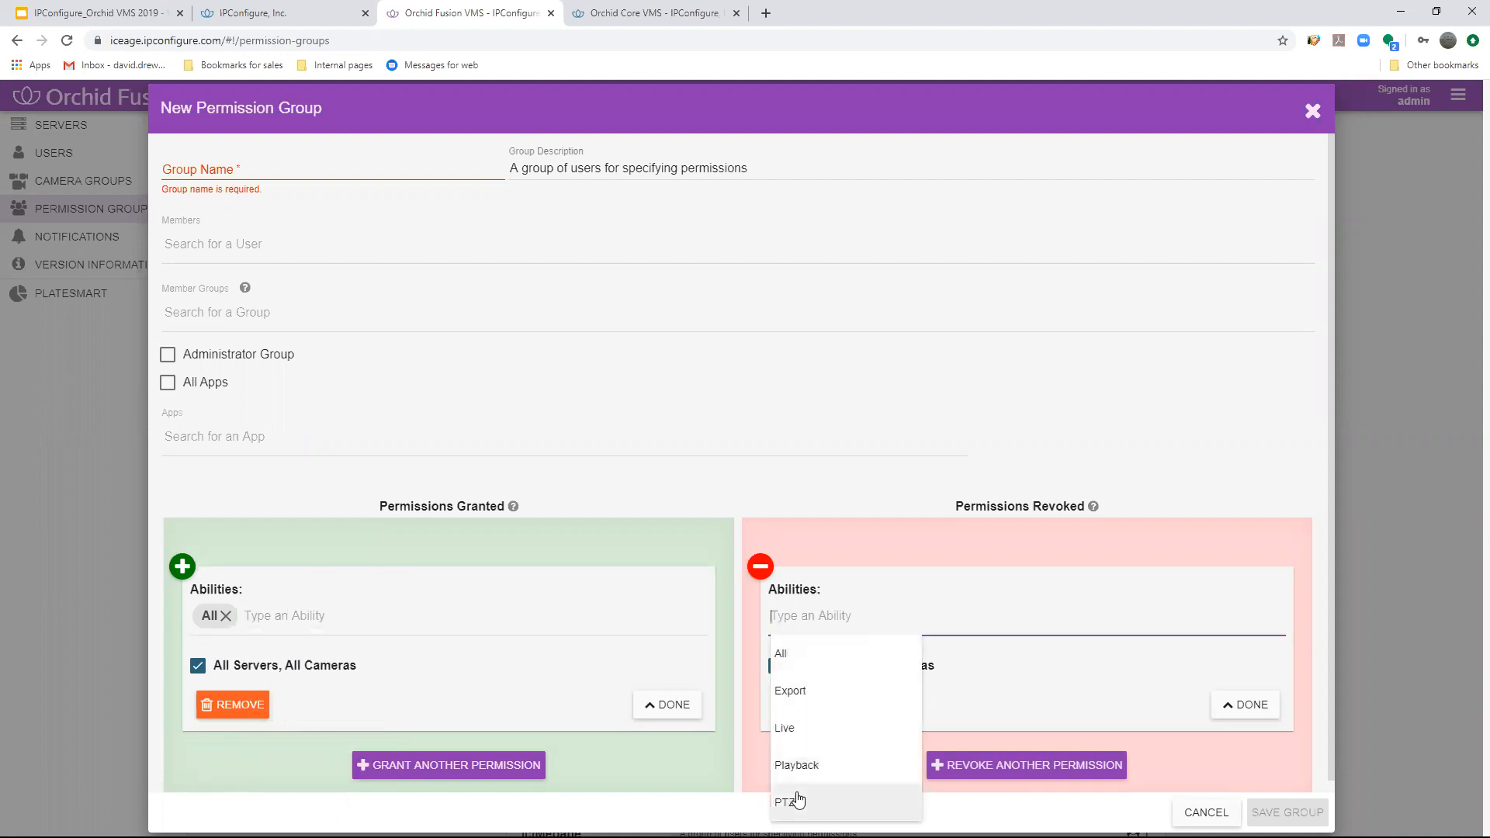
{"action": "left_click", "coordinate": [798, 799]}
- Restrict the PTZ revocation to the Backdoor camera on NSN#12583 Greensboro, NC instead of all servers and cameras
{"action": "left_click", "coordinate": [778, 667]}
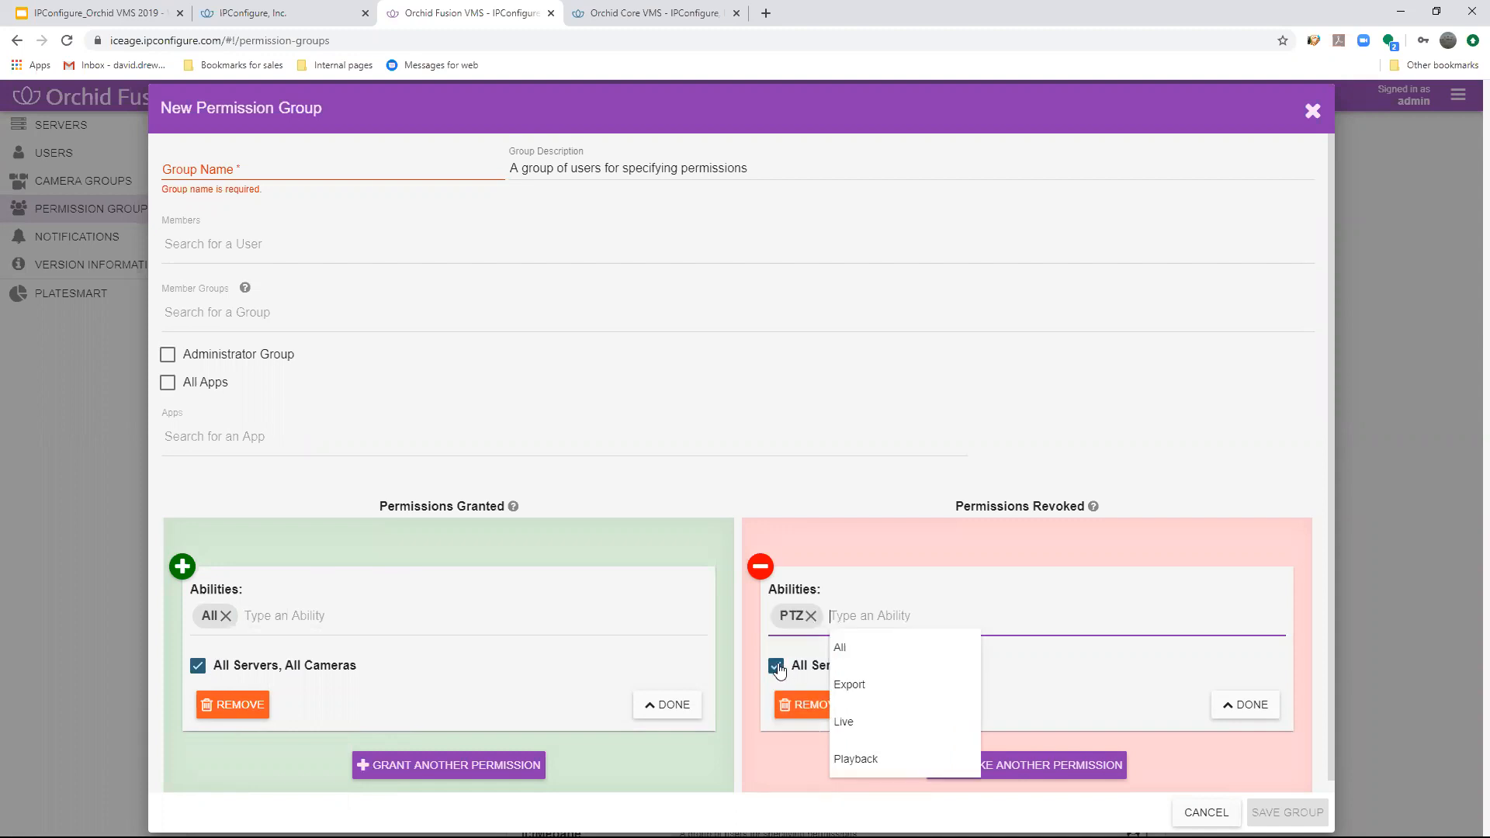
{"action": "left_click", "coordinate": [797, 725]}
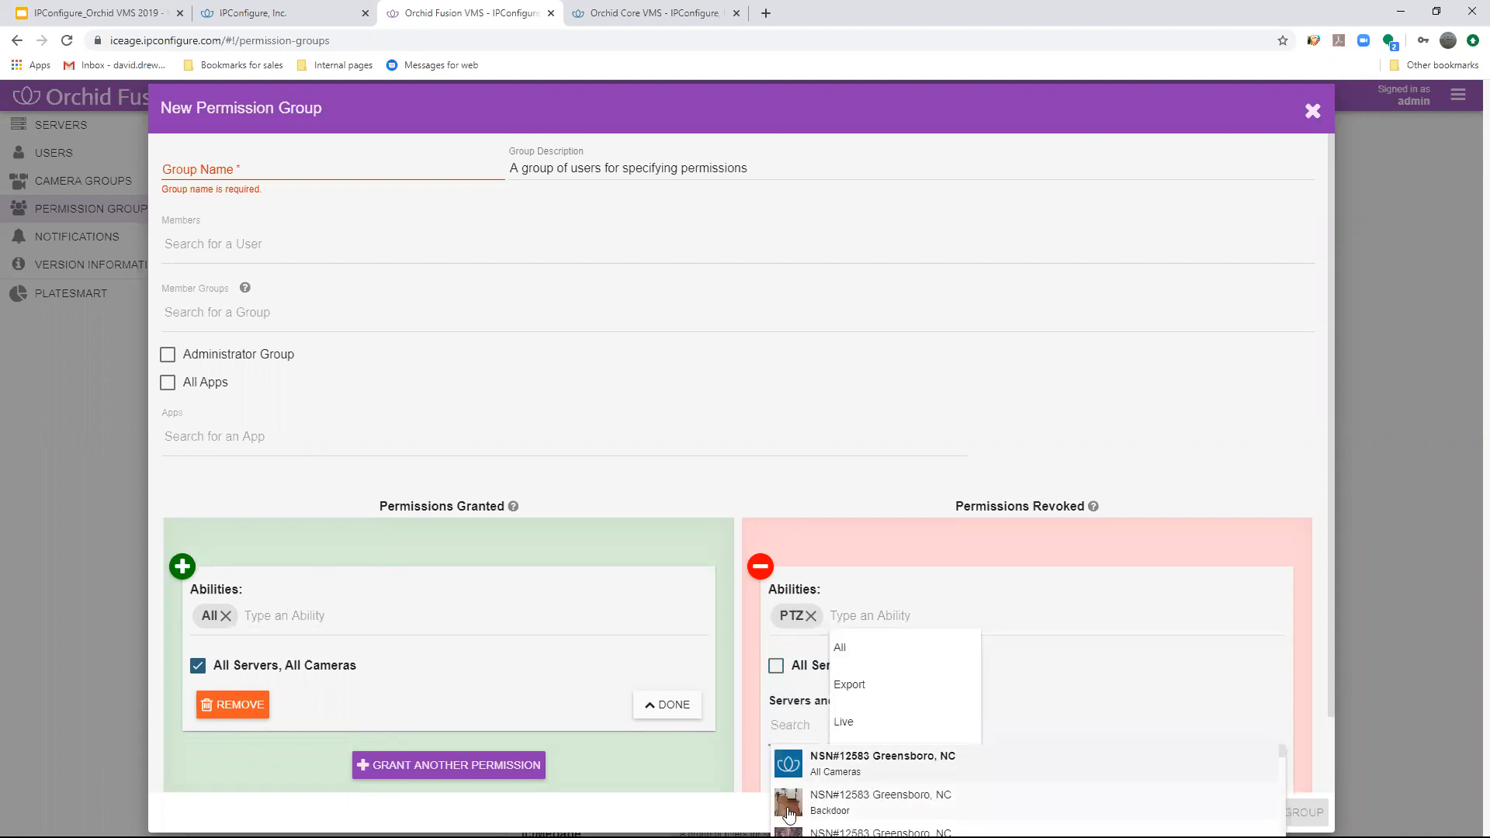
{"action": "left_click", "coordinate": [792, 807]}
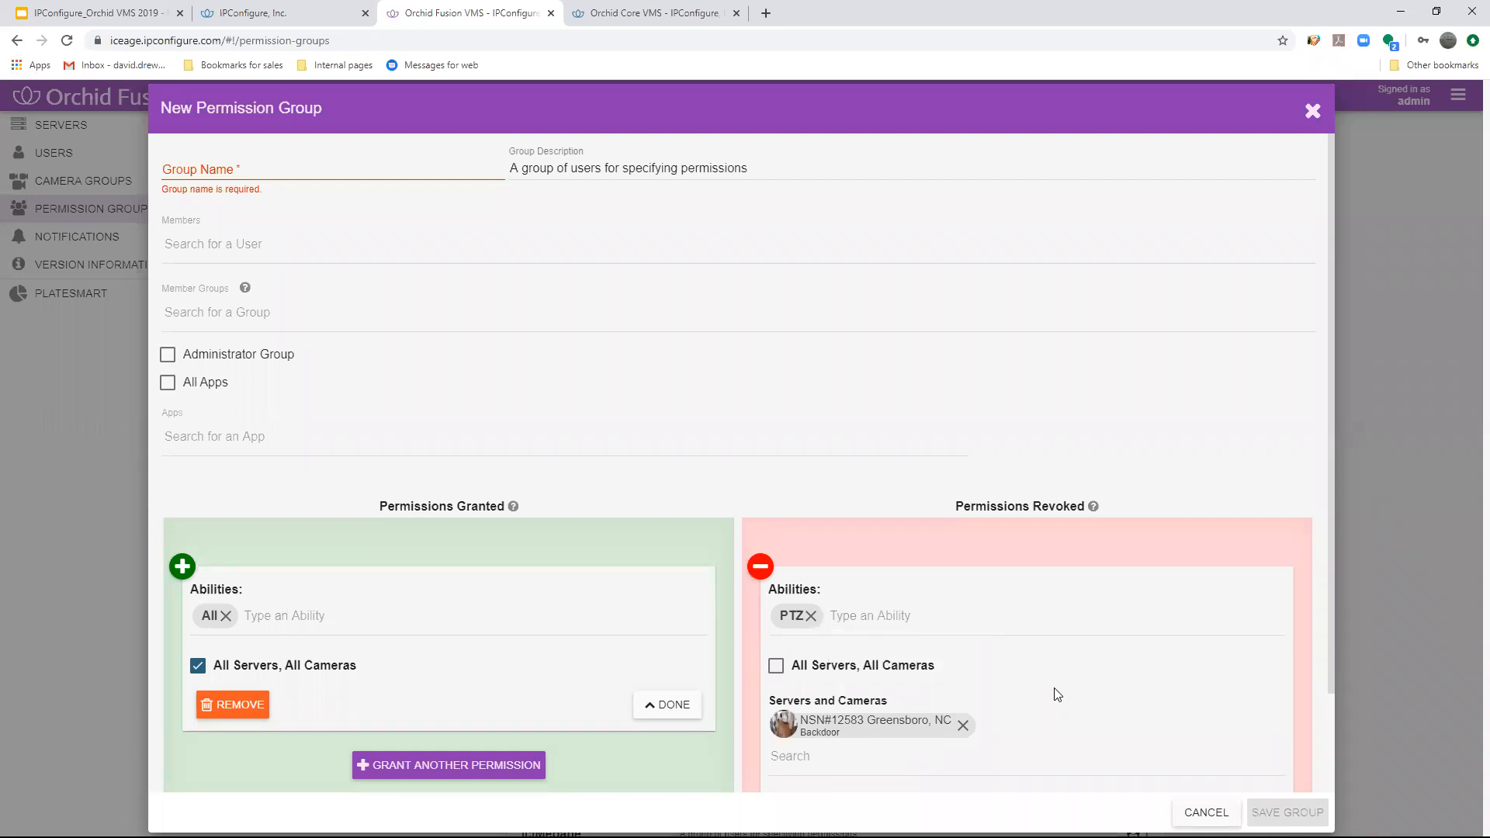
- Remove the Backdoor camera from the PTZ revocation and discard the new permission group without saving
{"action": "left_click", "coordinate": [964, 728]}
{"action": "left_click", "coordinate": [761, 569]}
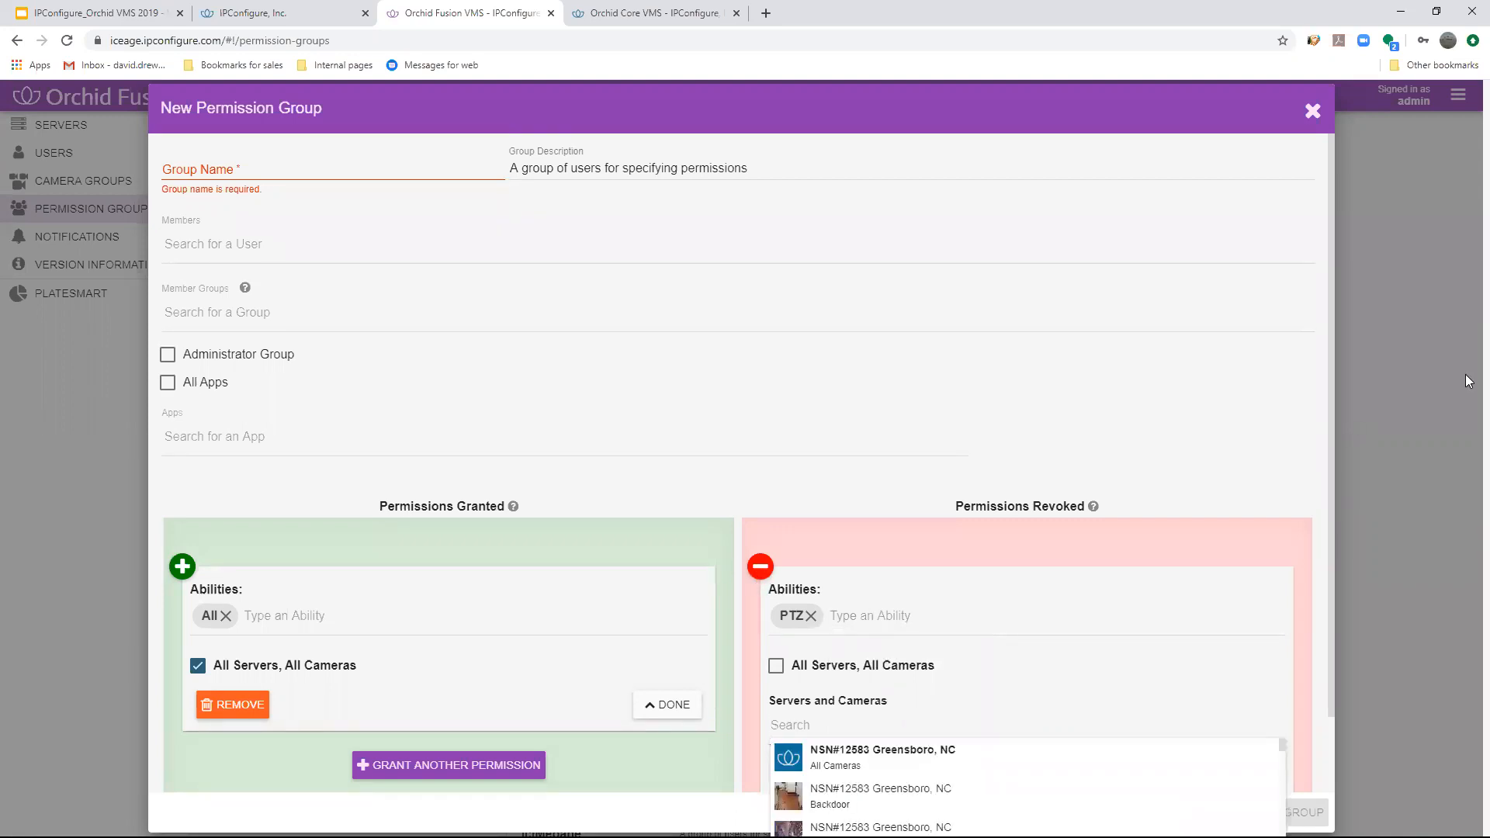
{"action": "left_click", "coordinate": [1323, 113]}
- Switch to the Google Slides presentation and show the Application Partner Platform (APPs) slide
{"action": "left_click", "coordinate": [1458, 94]}
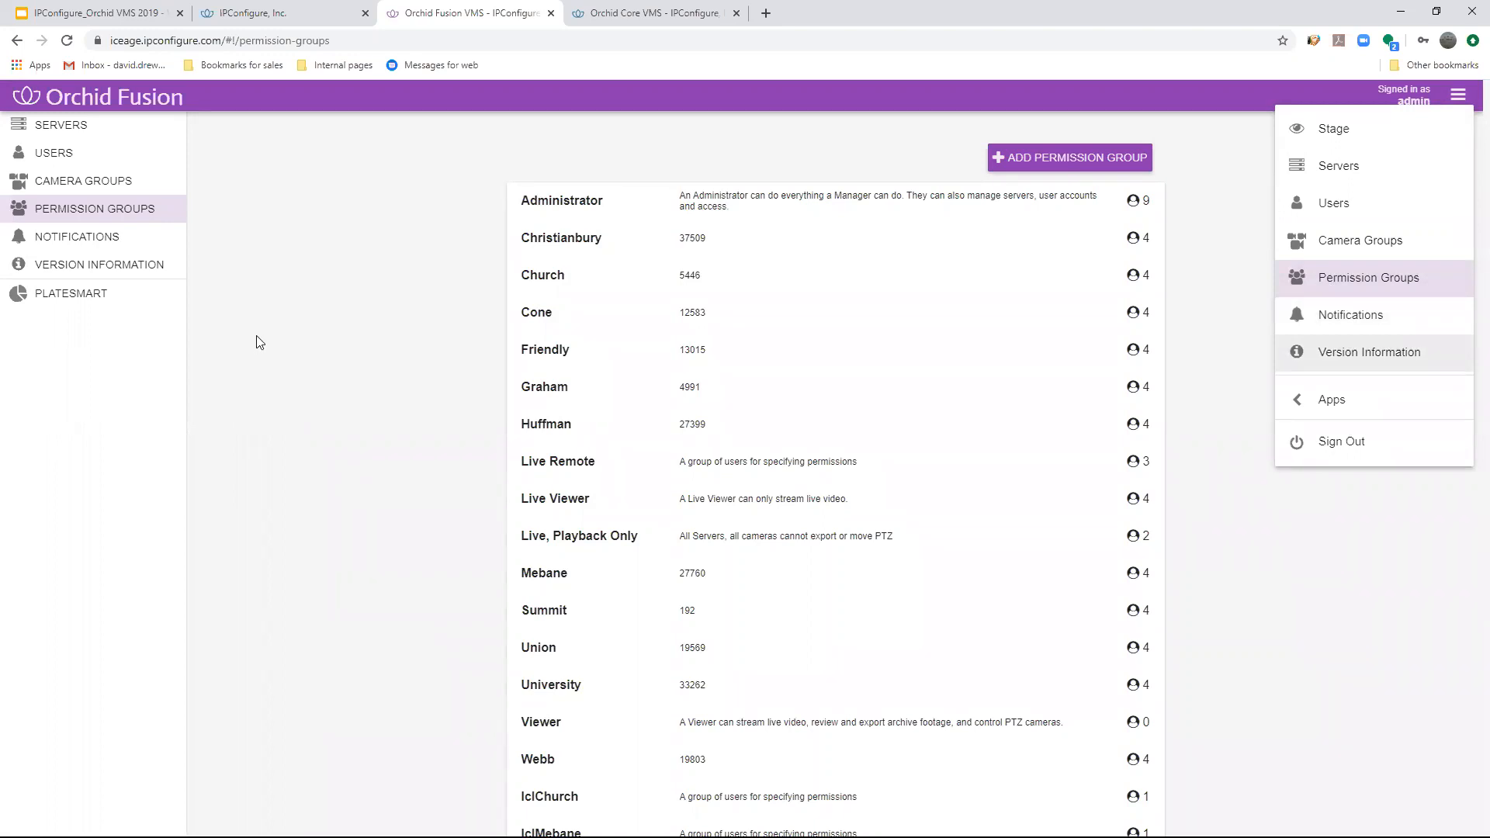
{"action": "key", "text": "ctrl+1"}
{"action": "key", "text": "Right"}
{"action": "key", "text": "Right"}
{"action": "key", "text": "Left"}
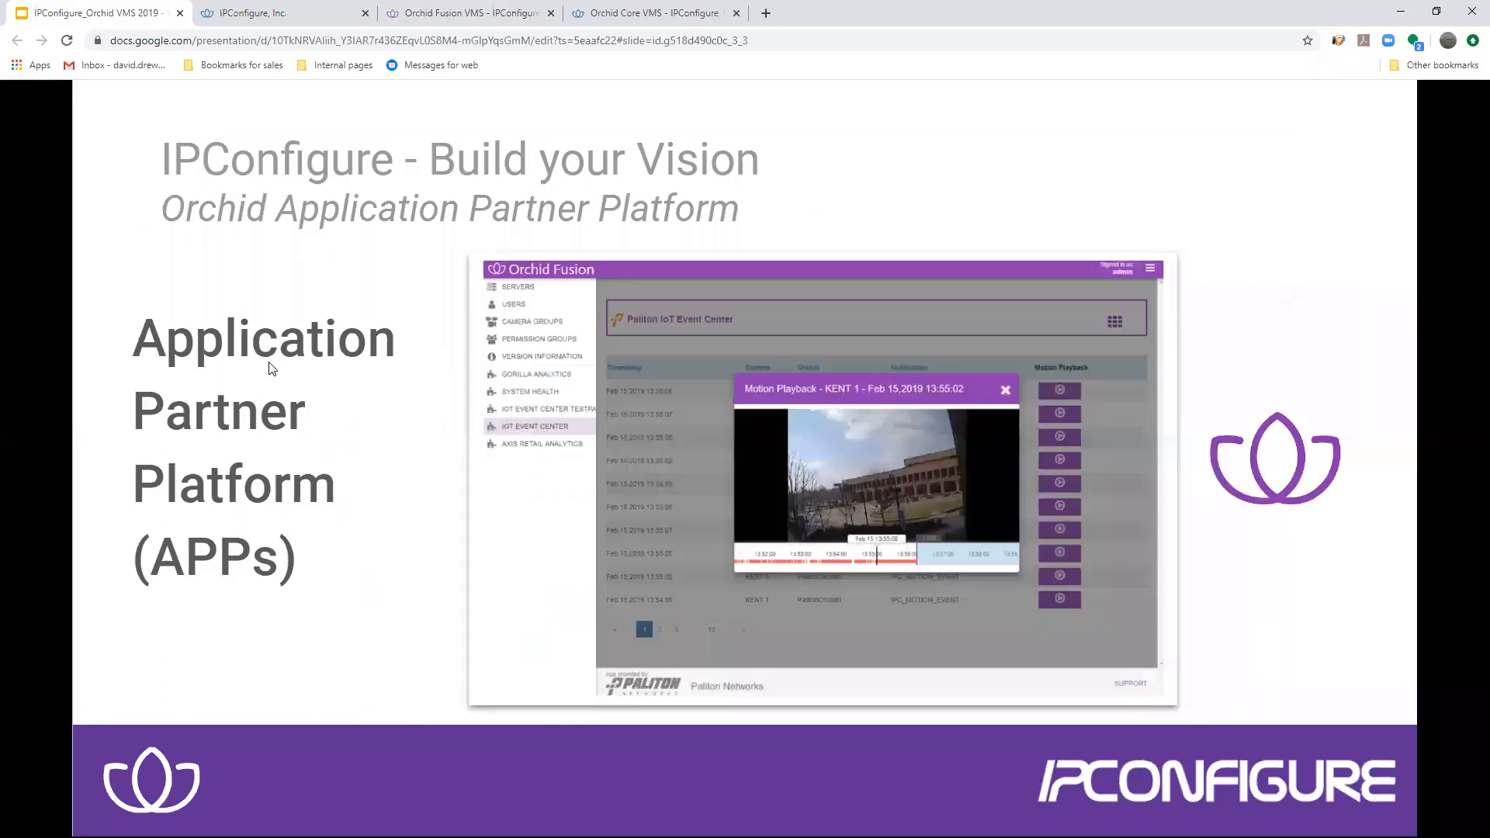